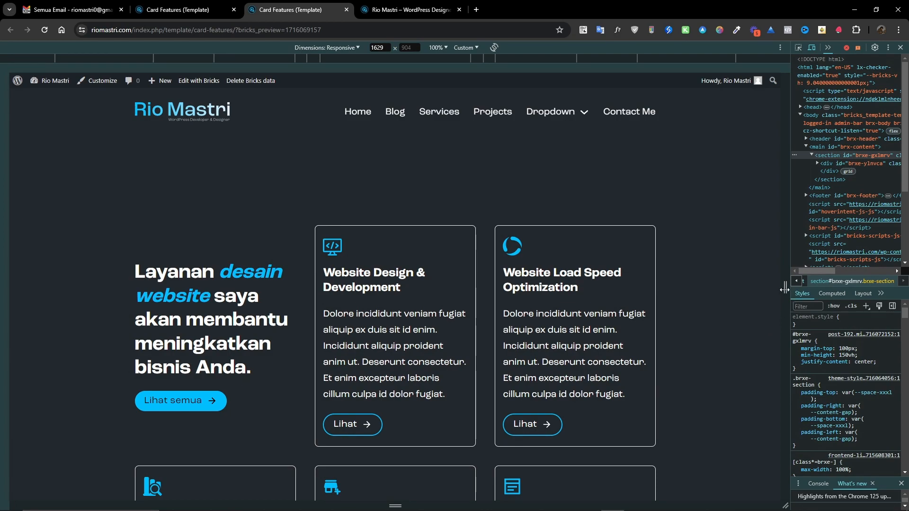
Preview the finished card grid at narrower viewport widths and compare it with the Features Card Grid design.
{"action": "left_click_drag", "start_coordinate": [785, 288], "coordinate": [576, 266]}
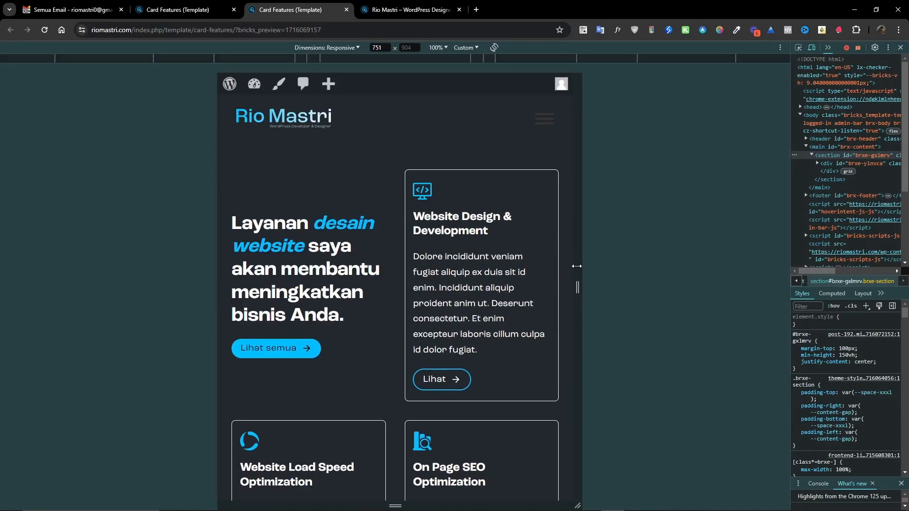
{"action": "left_click_drag", "start_coordinate": [576, 266], "coordinate": [495, 254]}
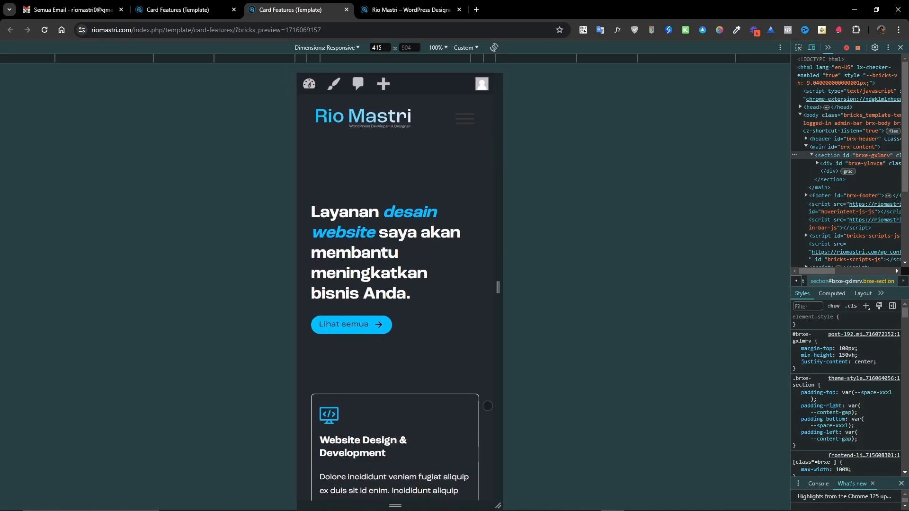
{"action": "left_click_drag", "start_coordinate": [486, 480], "coordinate": [483, 340]}
{"action": "scroll", "coordinate": [397, 261], "scroll_direction": "down", "scroll_amount": 3}
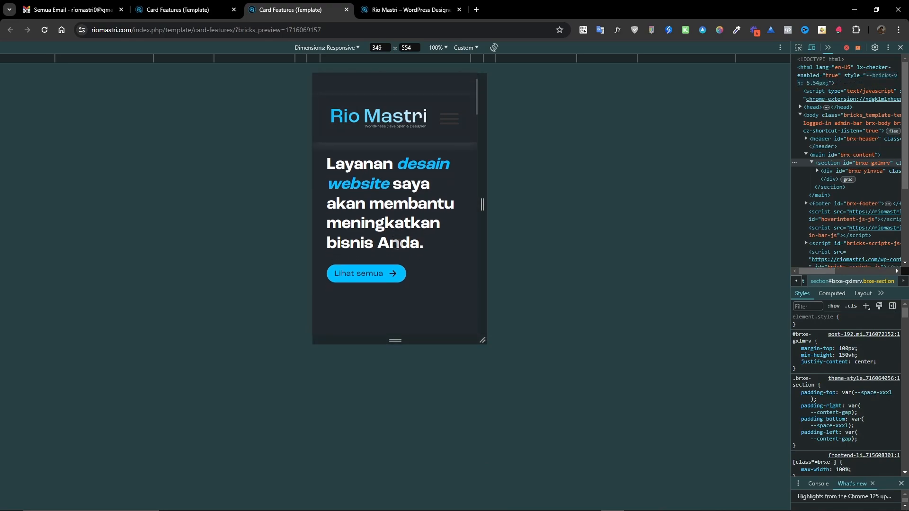
{"action": "scroll", "coordinate": [397, 261], "scroll_direction": "down", "scroll_amount": 9}
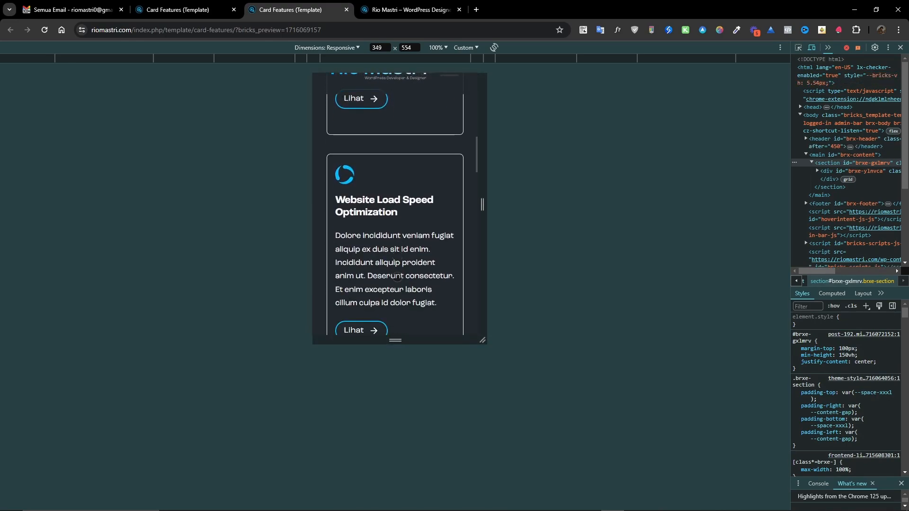
{"action": "scroll", "coordinate": [398, 283], "scroll_direction": "down", "scroll_amount": 7}
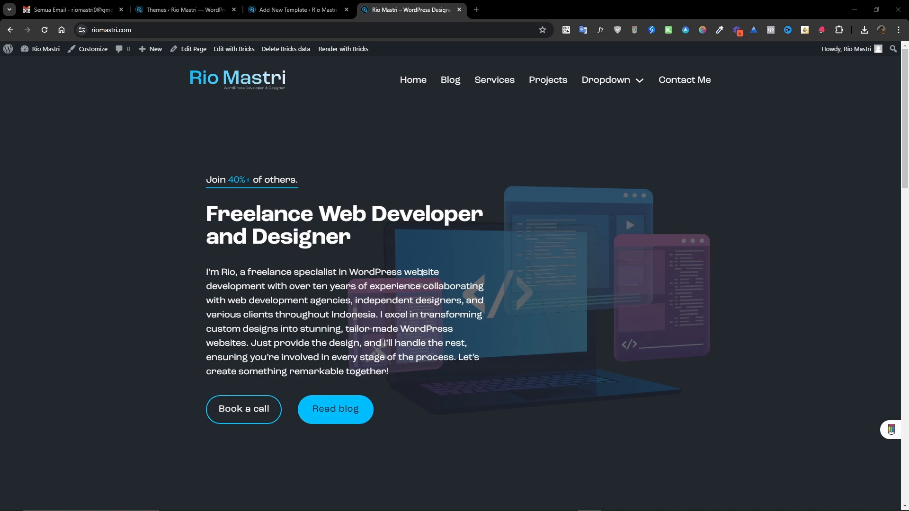
{"action": "left_click_drag", "start_coordinate": [908, 23], "coordinate": [227, 19]}
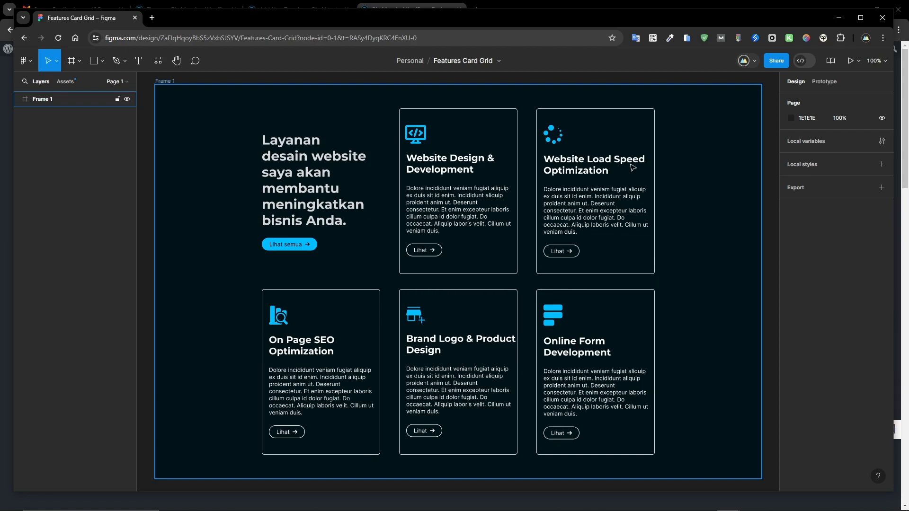
{"action": "left_click_drag", "start_coordinate": [621, 18], "coordinate": [908, 133]}
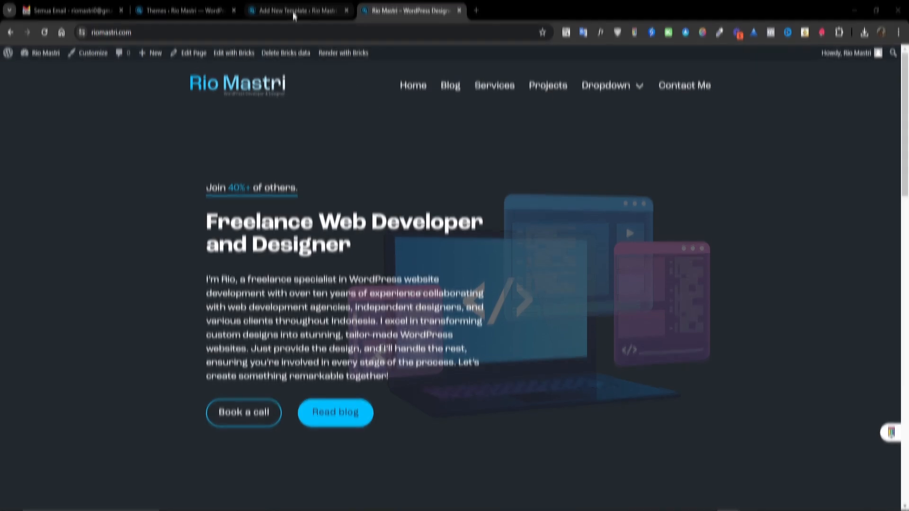
Open the Bricks templates list in the WordPress admin and start adding a new template.
{"action": "left_click", "coordinate": [190, 10]}
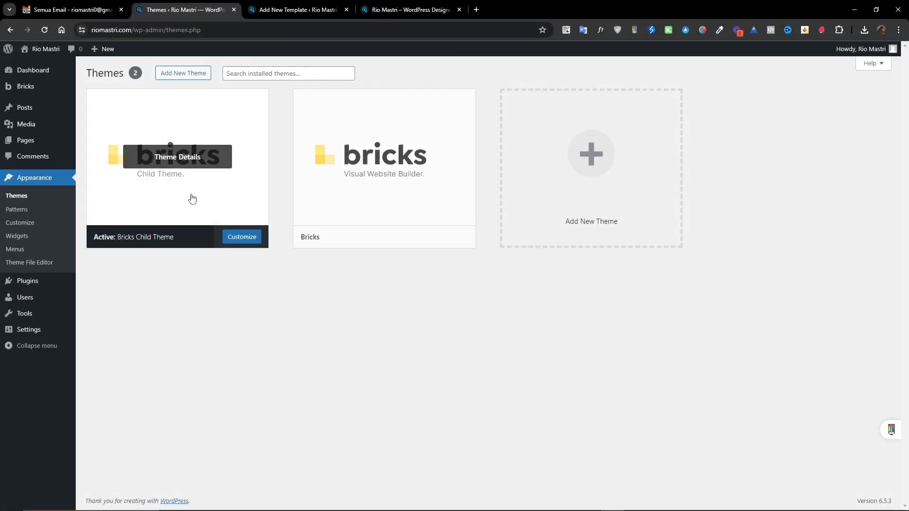
{"action": "mouse_move", "coordinate": [376, 189]}
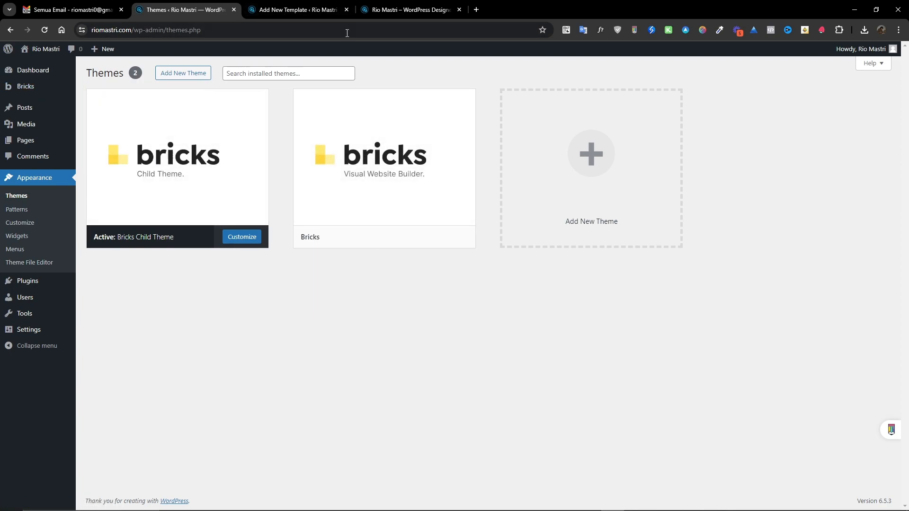
{"action": "left_click", "coordinate": [347, 9]}
{"action": "mouse_move", "coordinate": [57, 89]}
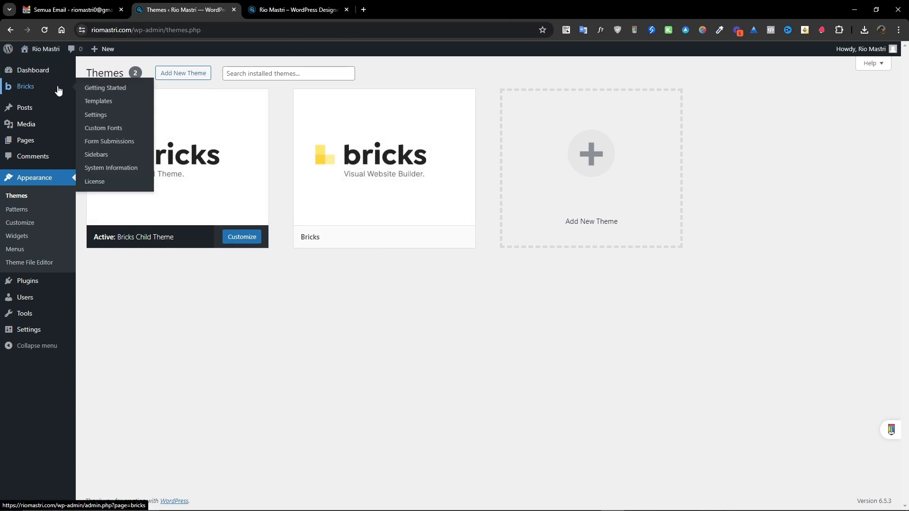
{"action": "left_click", "coordinate": [93, 101]}
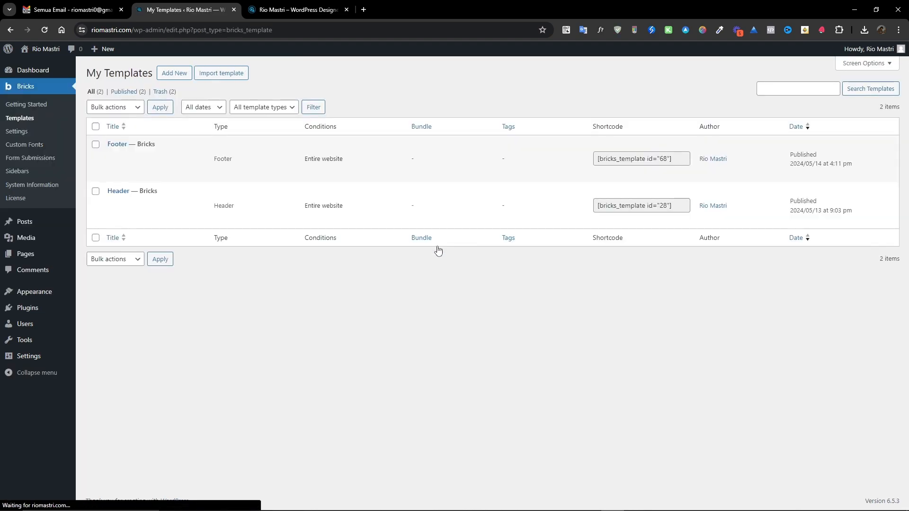
{"action": "mouse_move", "coordinate": [220, 170]}
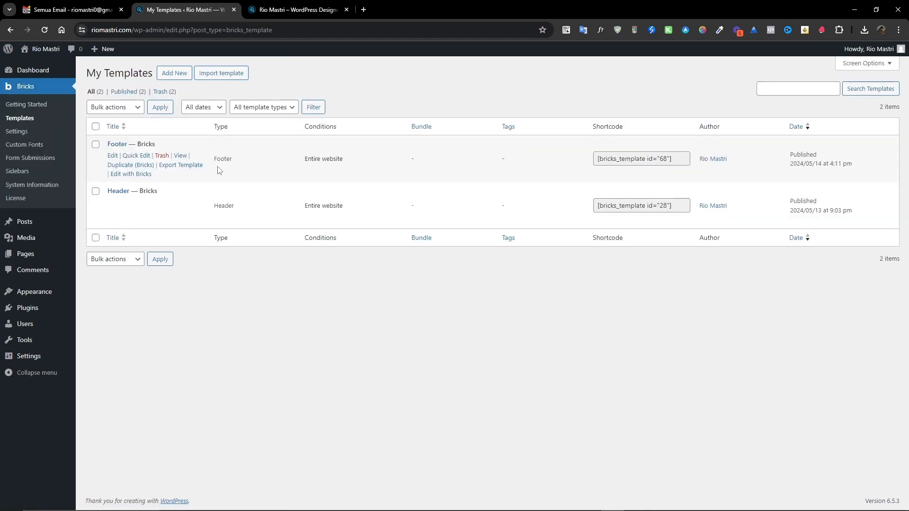
{"action": "left_click", "coordinate": [176, 78]}
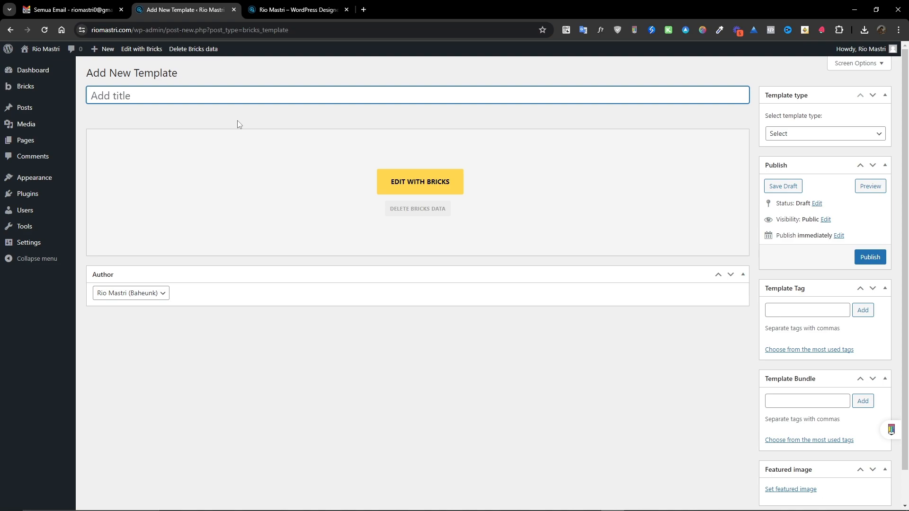
Title the template Card Features, set its template type to Section, and publish it.
{"action": "type", "text": "Card Features"}
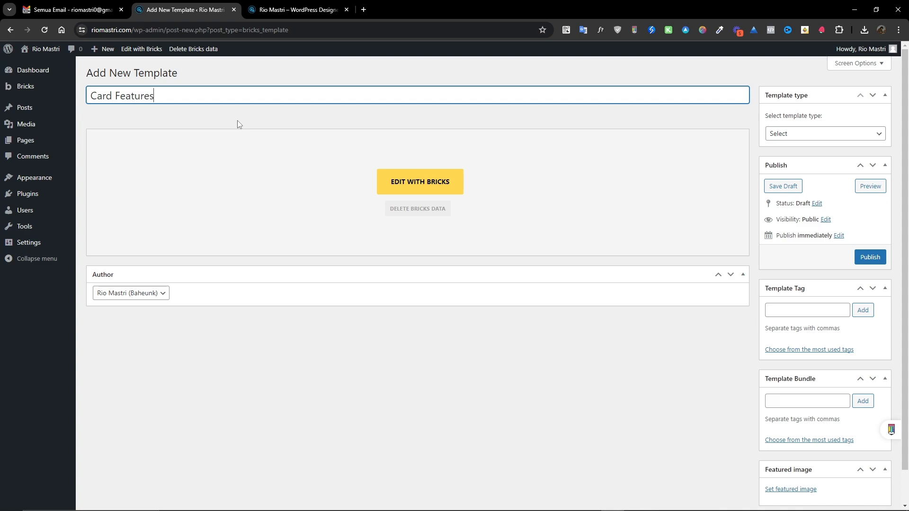
{"action": "left_click", "coordinate": [807, 135]}
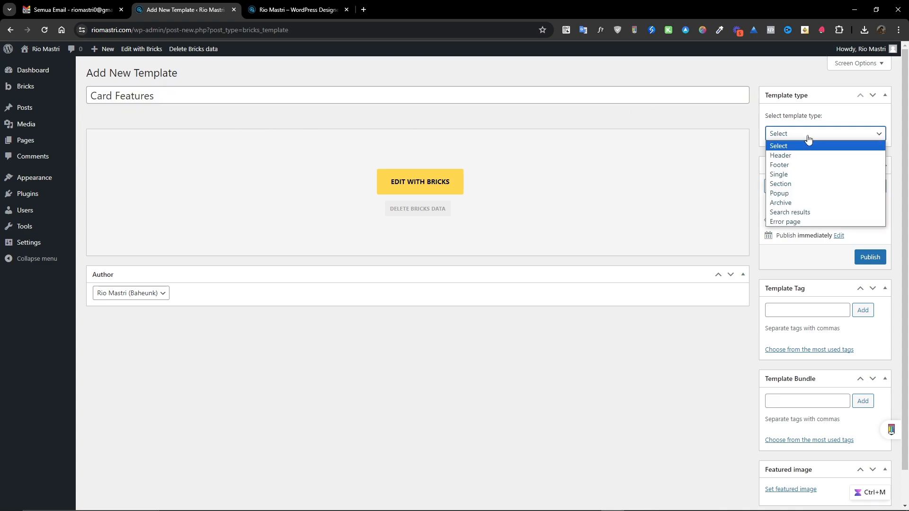
{"action": "left_click", "coordinate": [782, 184]}
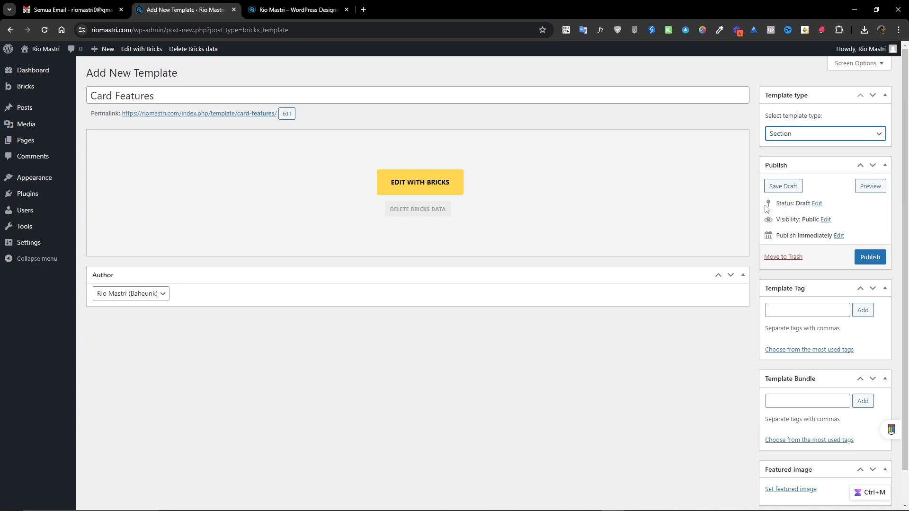
{"action": "left_click", "coordinate": [870, 257]}
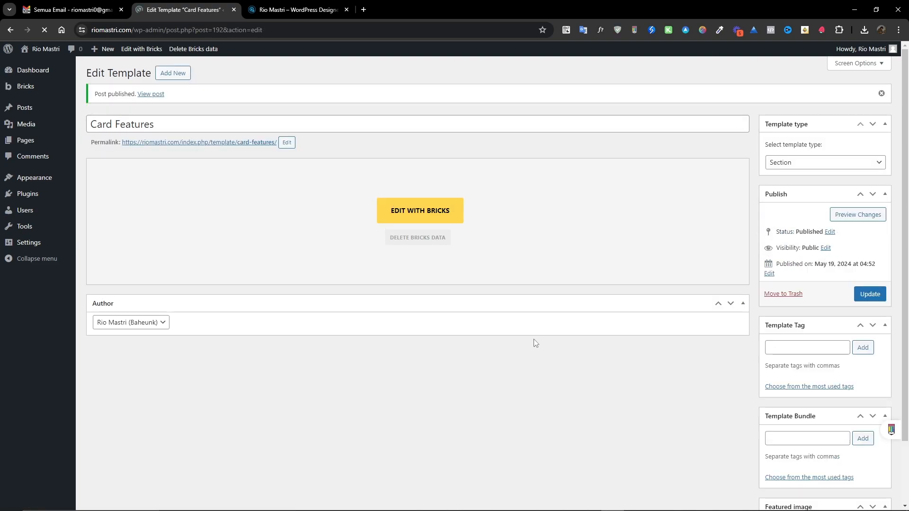
Open the template in Bricks and add a Section element to the canvas.
{"action": "left_click", "coordinate": [423, 210]}
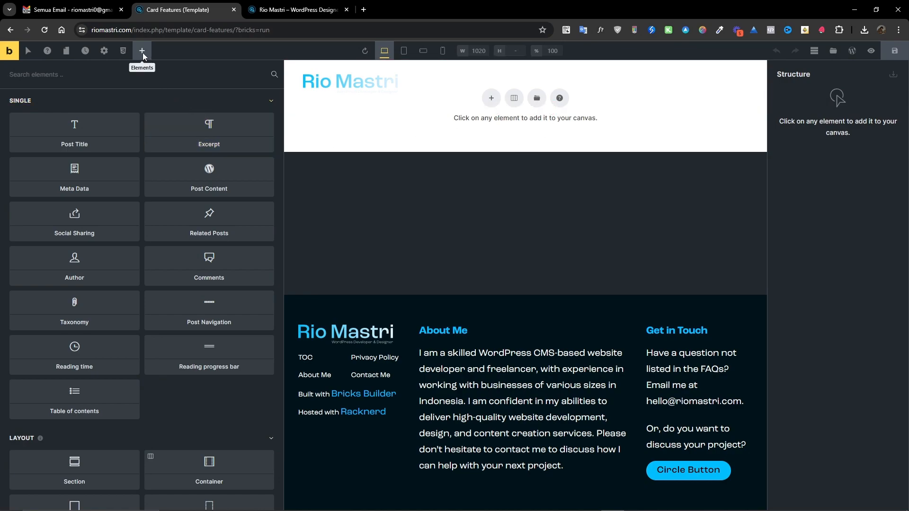
{"action": "left_click_drag", "start_coordinate": [278, 306], "coordinate": [157, 308]}
{"action": "scroll", "coordinate": [108, 344], "scroll_direction": "down", "scroll_amount": 4}
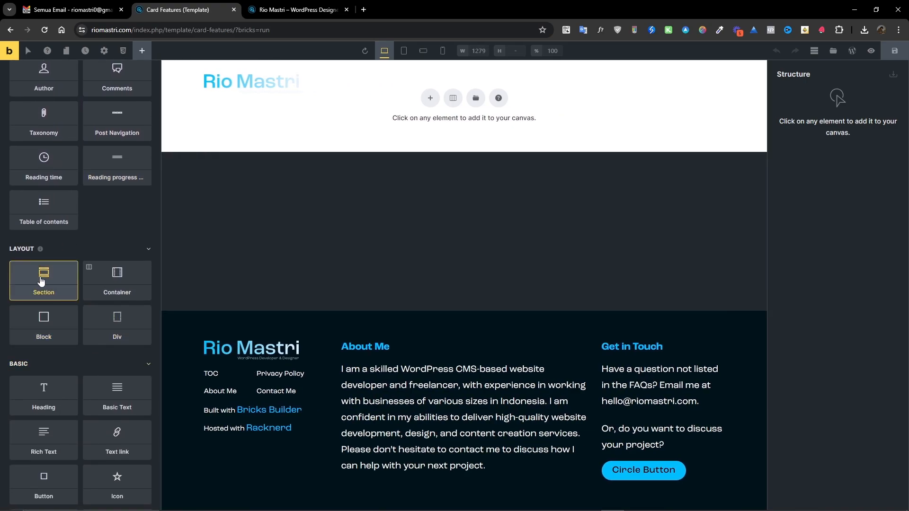
{"action": "left_click", "coordinate": [45, 282]}
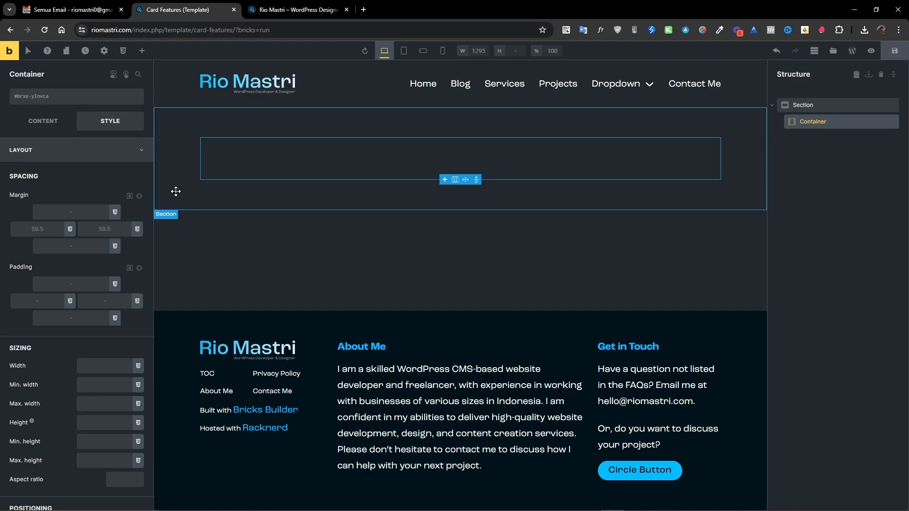
Add a Div element inside the section's container.
{"action": "left_click", "coordinate": [142, 50]}
{"action": "scroll", "coordinate": [72, 236], "scroll_direction": "down", "scroll_amount": 1}
{"action": "scroll", "coordinate": [72, 237], "scroll_direction": "down", "scroll_amount": 5}
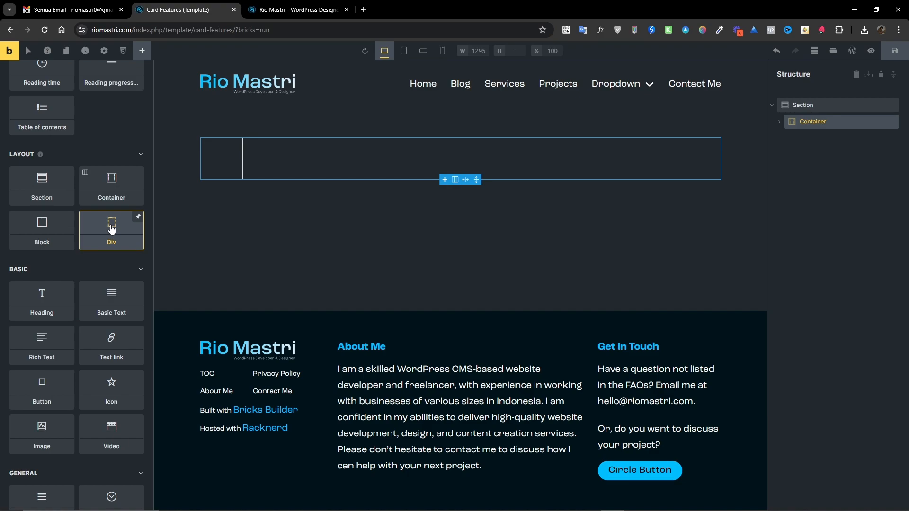
{"action": "left_click_drag", "start_coordinate": [112, 229], "coordinate": [801, 135]}
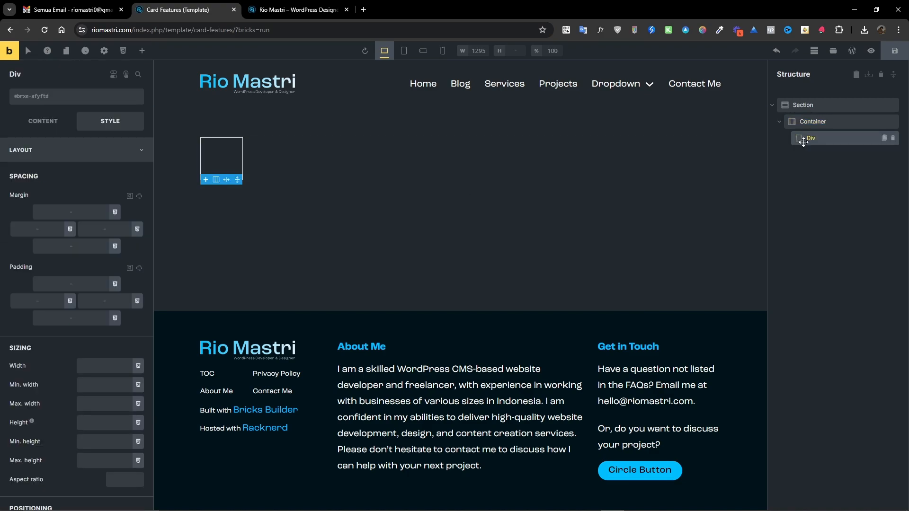
Duplicate the Div until the container holds six Divs.
{"action": "left_click", "coordinate": [884, 139]}
{"action": "left_click", "coordinate": [884, 138]}
{"action": "left_click", "coordinate": [883, 139]}
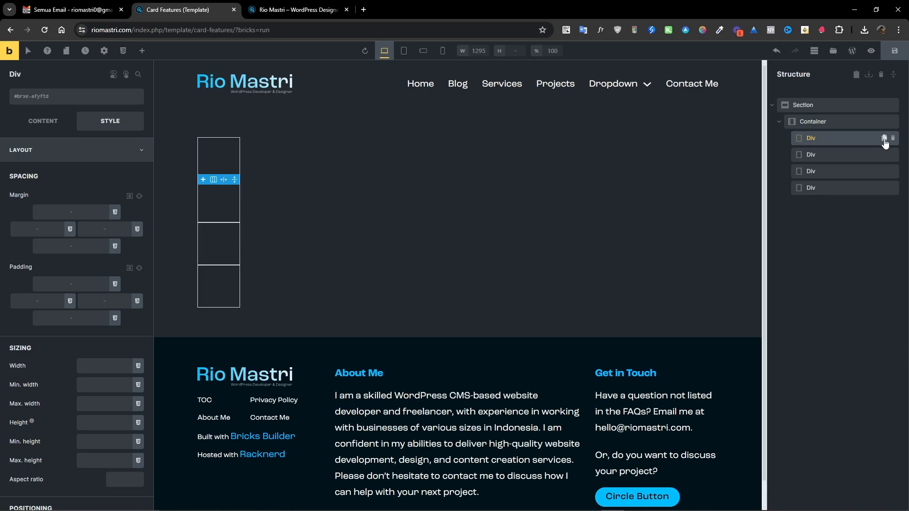
{"action": "left_click", "coordinate": [884, 139]}
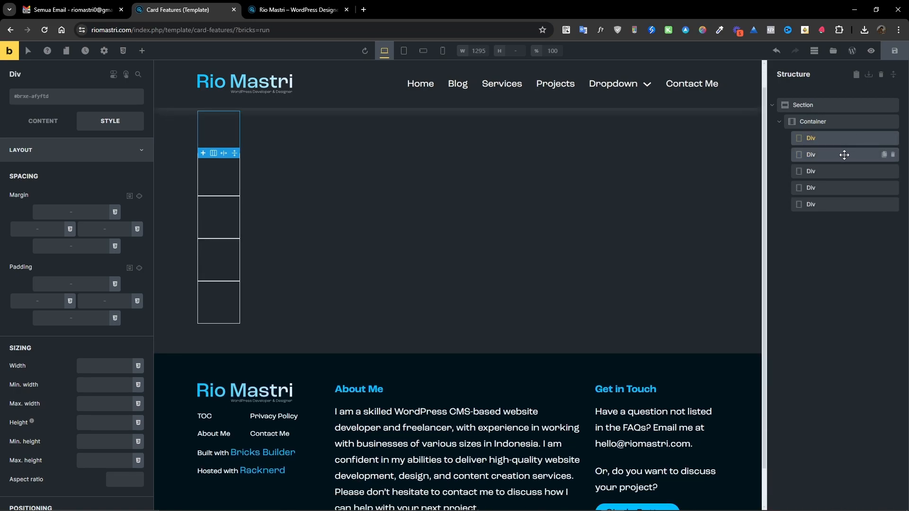
{"action": "left_click", "coordinate": [883, 204]}
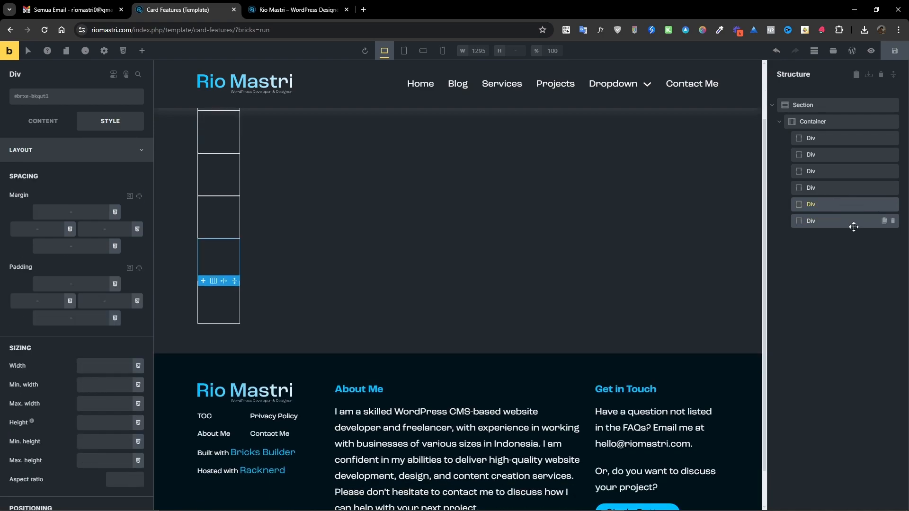
Set the container's display to grid with grid template columns 1fr 1fr 1fr.
{"action": "left_click", "coordinate": [813, 122]}
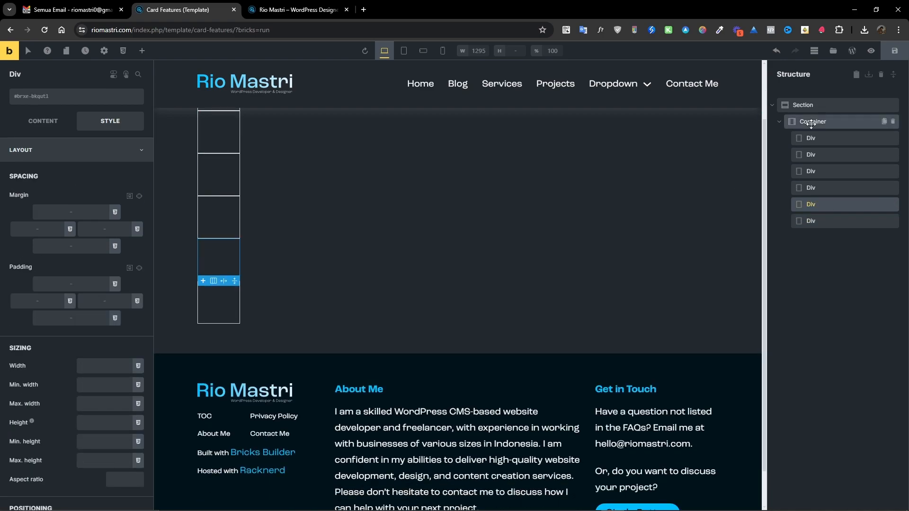
{"action": "left_click", "coordinate": [43, 121]}
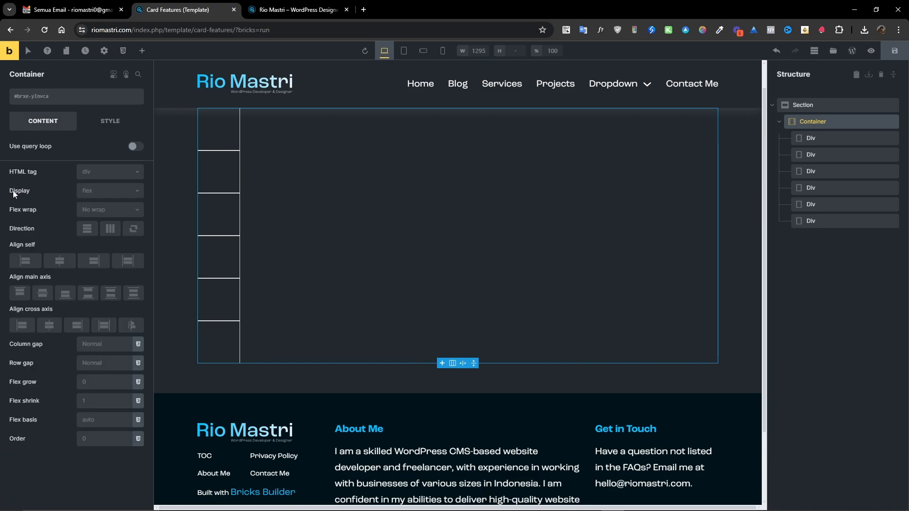
{"action": "left_click", "coordinate": [108, 191]}
{"action": "left_click", "coordinate": [90, 240]}
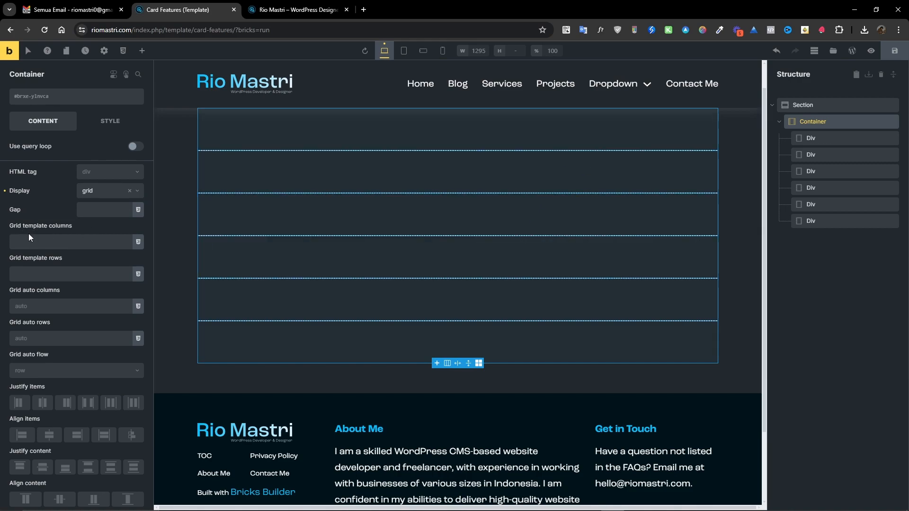
{"action": "left_click", "coordinate": [45, 242]}
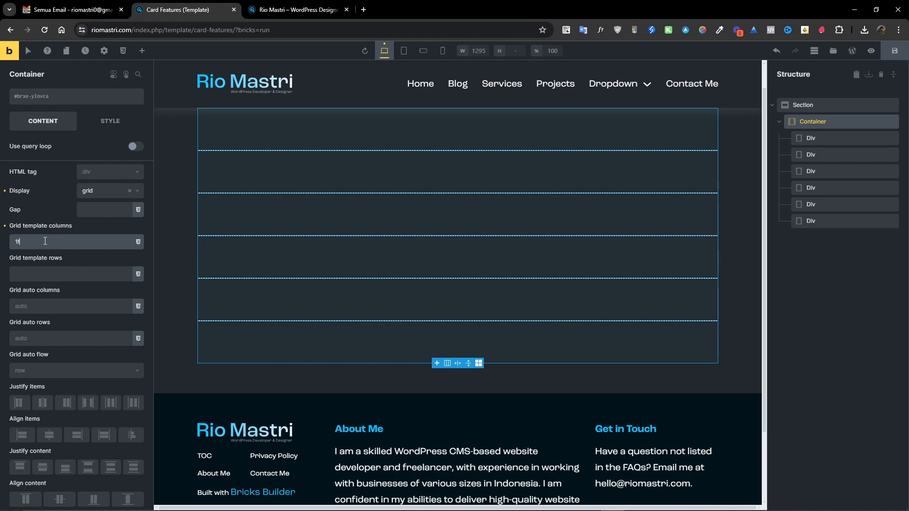
{"action": "type", "text": "1fr 1fr 1fr"}
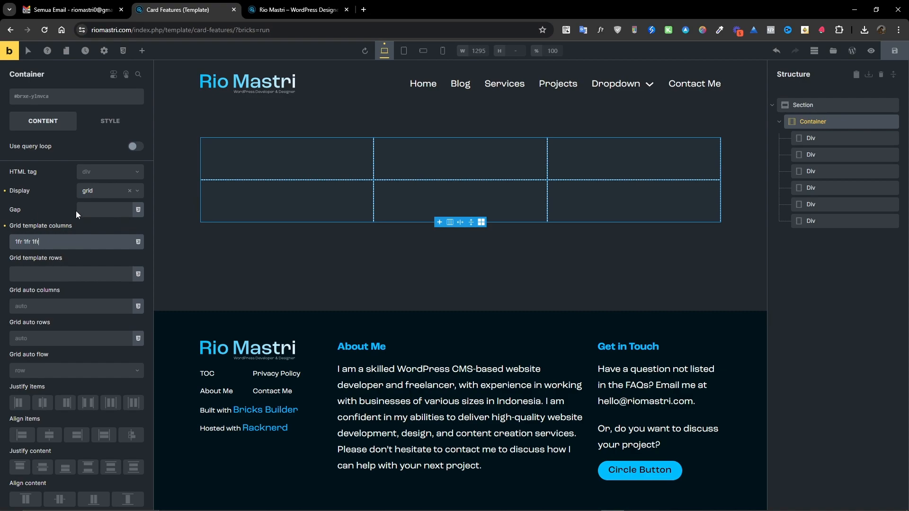
Open the global variable manager and review the available spacing variables.
{"action": "left_click", "coordinate": [107, 207]}
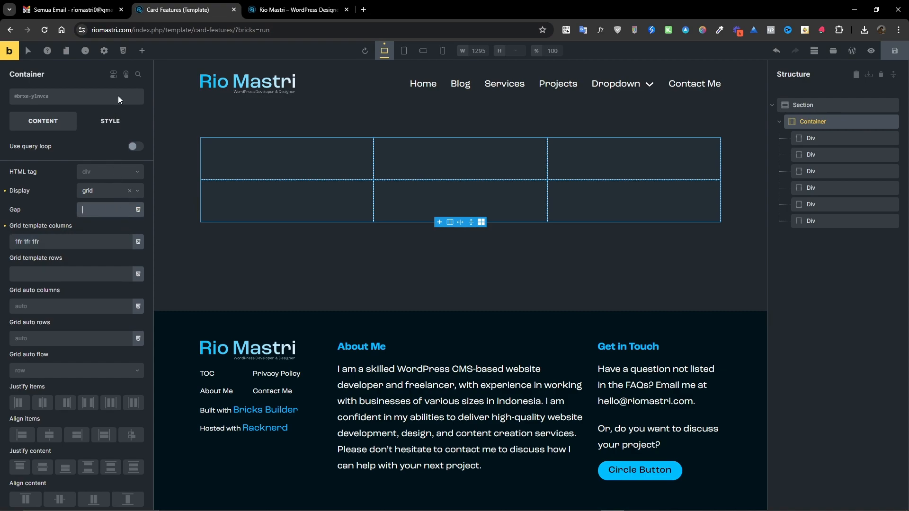
{"action": "left_click", "coordinate": [122, 52]}
{"action": "scroll", "coordinate": [462, 313], "scroll_direction": "down", "scroll_amount": 6}
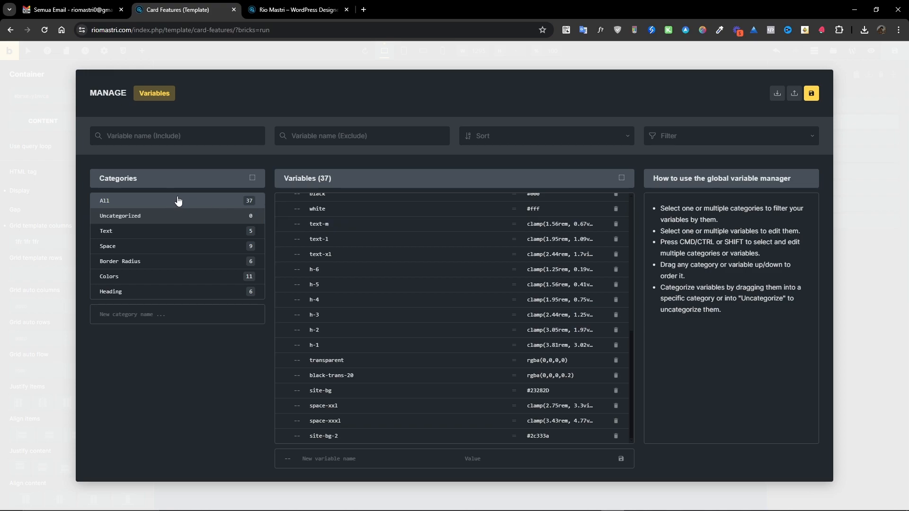
{"action": "scroll", "coordinate": [440, 360], "scroll_direction": "up", "scroll_amount": 6}
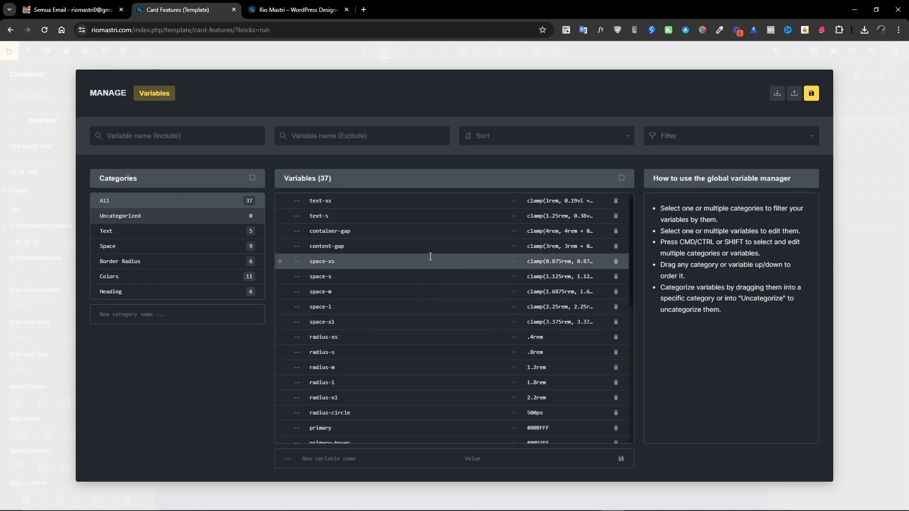
{"action": "scroll", "coordinate": [430, 274], "scroll_direction": "down", "scroll_amount": 6}
{"action": "left_click", "coordinate": [857, 102]}
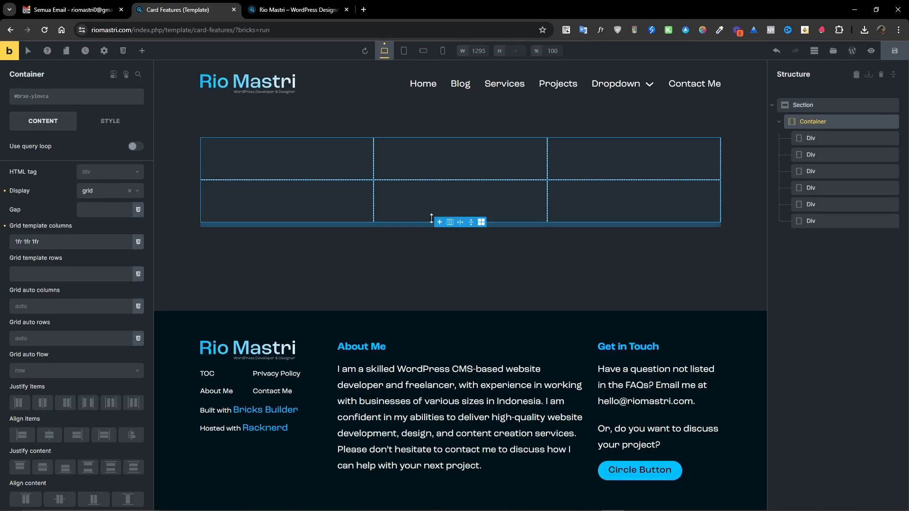
Set the container's gap to the container-gap variable.
{"action": "left_click", "coordinate": [86, 207]}
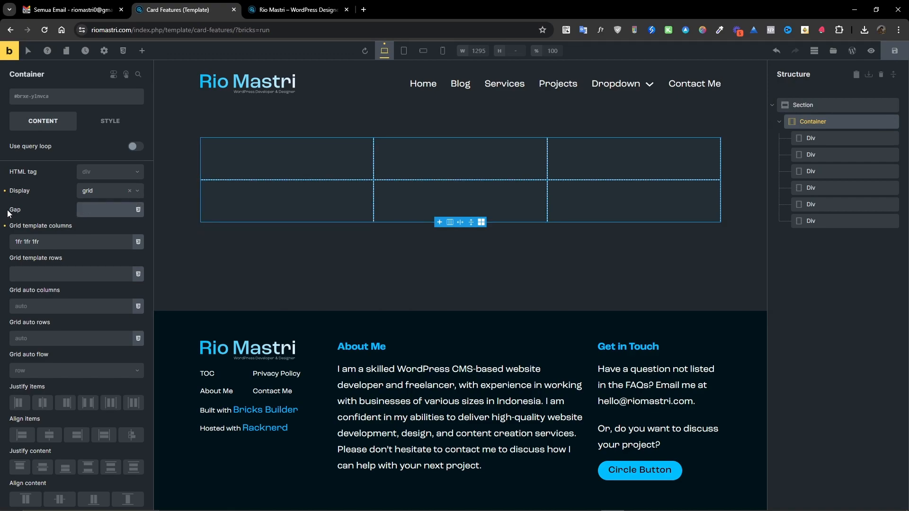
{"action": "left_click", "coordinate": [138, 209]}
{"action": "scroll", "coordinate": [57, 286], "scroll_direction": "down", "scroll_amount": 3}
{"action": "scroll", "coordinate": [58, 286], "scroll_direction": "down", "scroll_amount": 3}
{"action": "scroll", "coordinate": [79, 291], "scroll_direction": "down", "scroll_amount": 2}
{"action": "scroll", "coordinate": [79, 290], "scroll_direction": "up", "scroll_amount": 2}
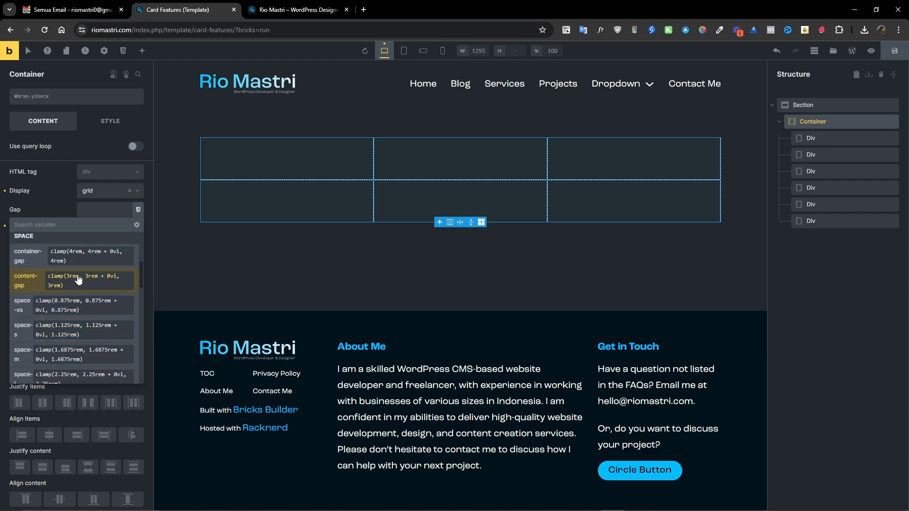
{"action": "left_click", "coordinate": [69, 254]}
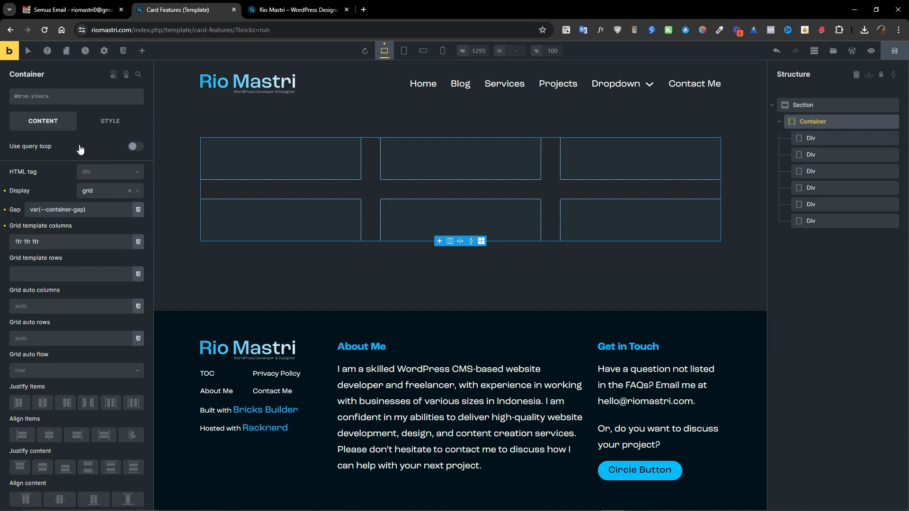
Add a new class features__wrapper to the container.
{"action": "left_click", "coordinate": [803, 139]}
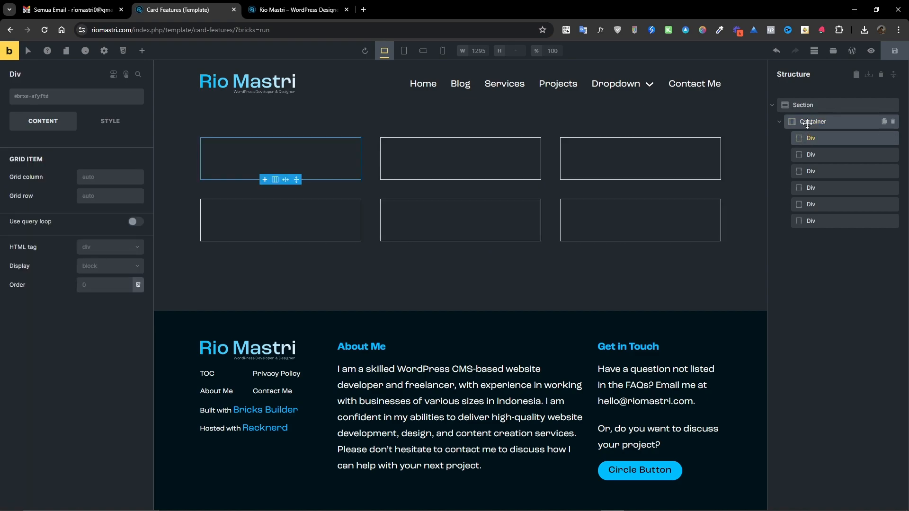
{"action": "left_click", "coordinate": [807, 123]}
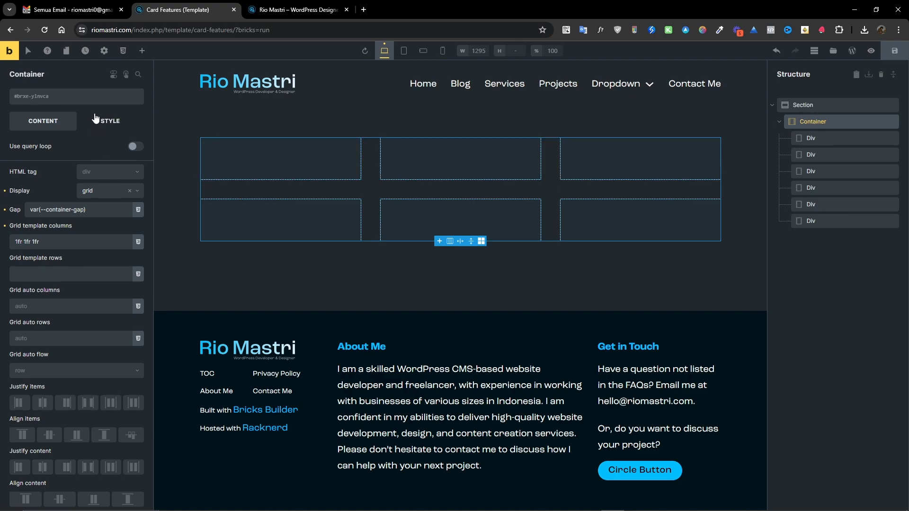
{"action": "left_click", "coordinate": [82, 97]}
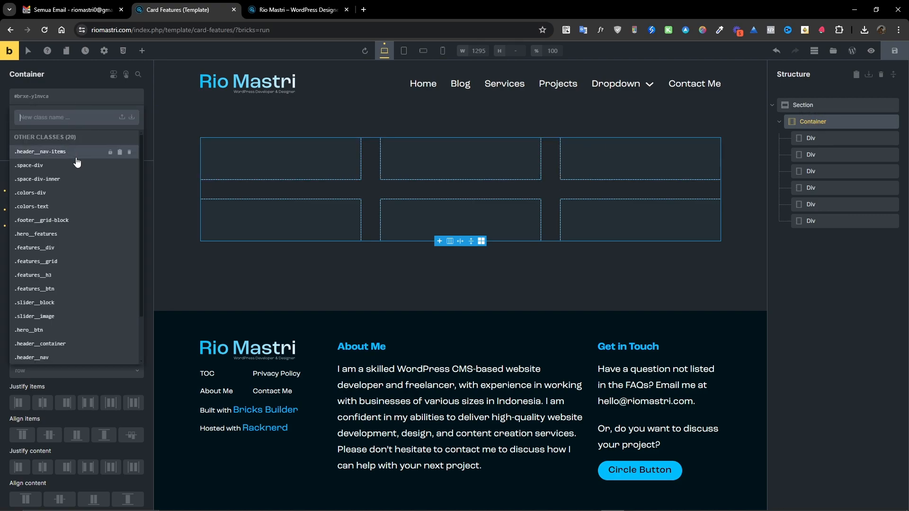
{"action": "scroll", "coordinate": [55, 235], "scroll_direction": "down", "scroll_amount": 3}
{"action": "scroll", "coordinate": [56, 235], "scroll_direction": "up", "scroll_amount": 3}
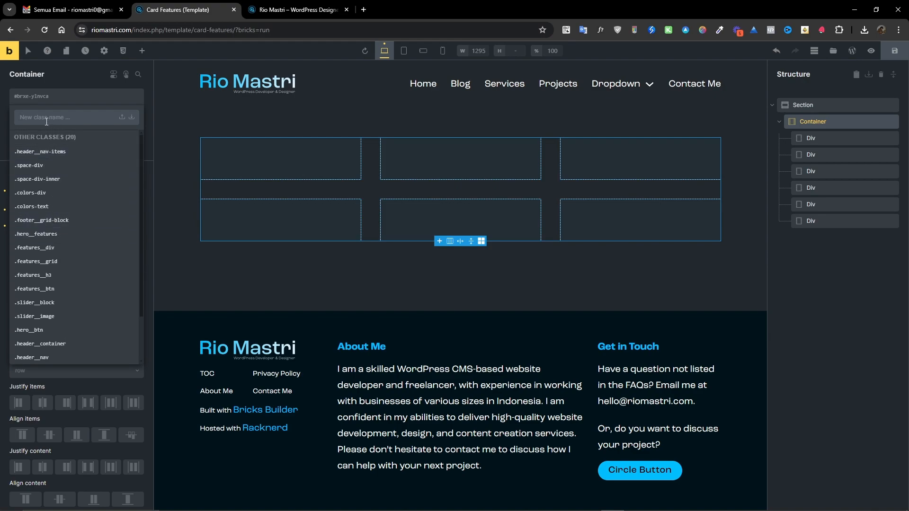
{"action": "type", "text": "feat"}
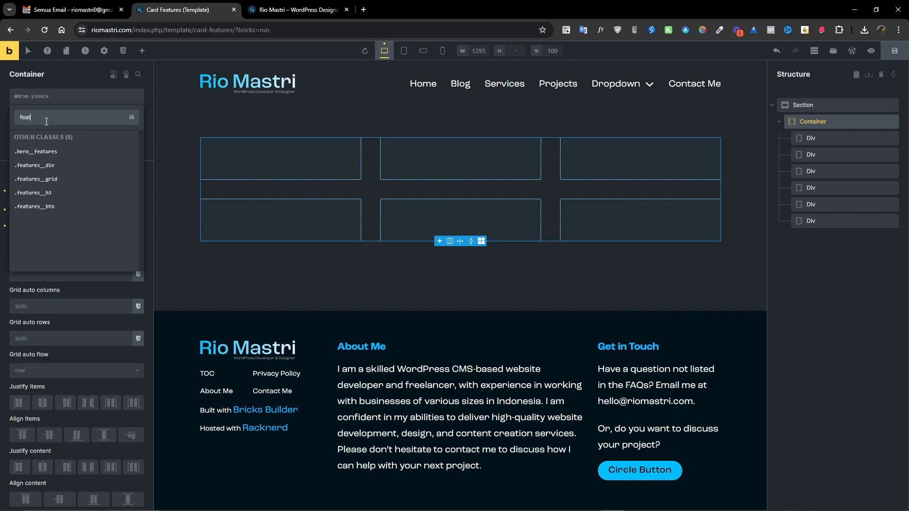
{"action": "type", "text": "ures_"}
{"action": "type", "text": "conta"}
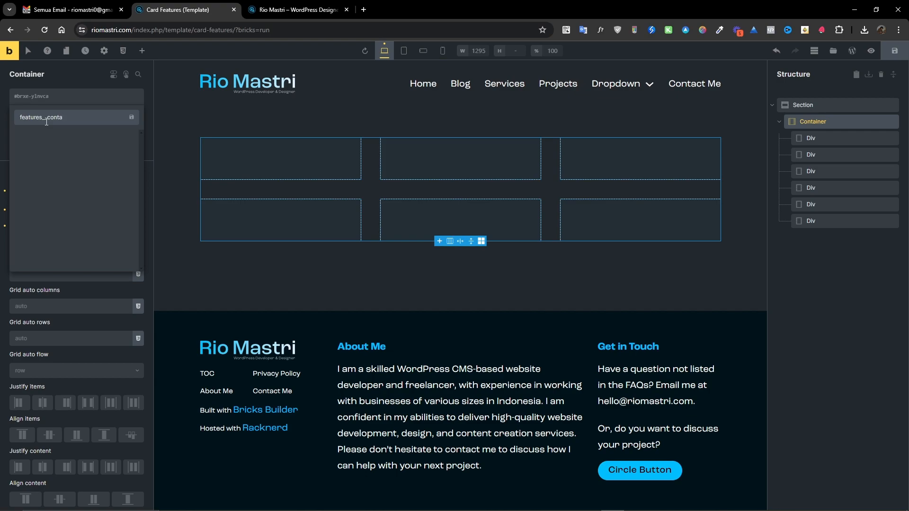
{"action": "key", "text": "BackSpace"}
{"action": "key", "text": "BackSpace"}
{"action": "type", "text": "wra"}
{"action": "key", "text": "Return"}
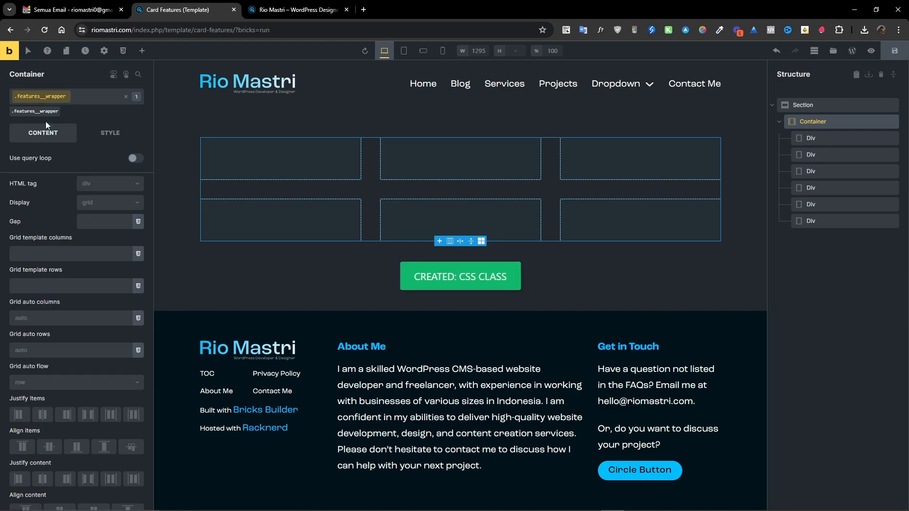
Create and assign the class grid-features__div to the first Div.
{"action": "left_click", "coordinate": [811, 137]}
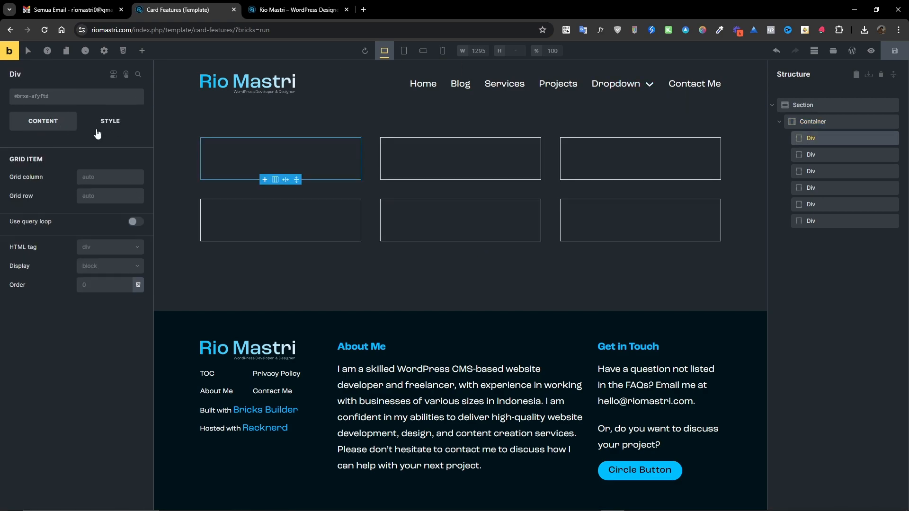
{"action": "left_click", "coordinate": [84, 96]}
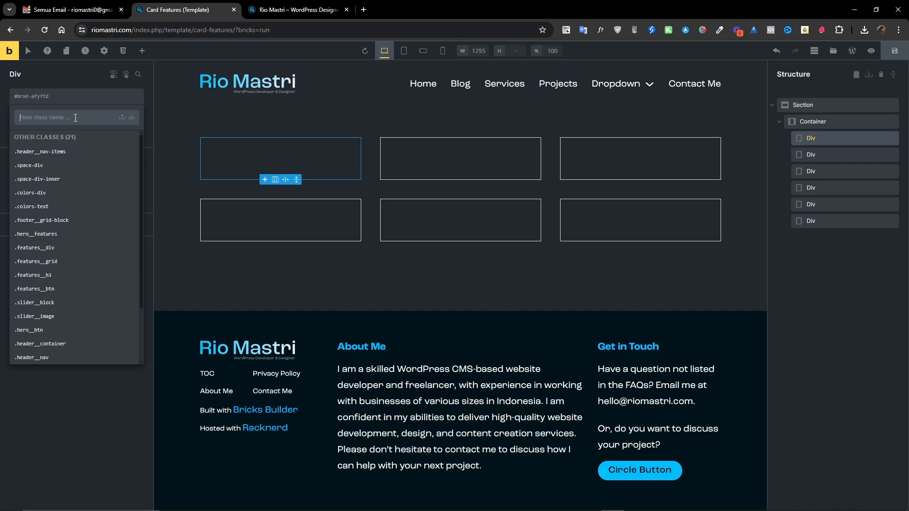
{"action": "type", "text": "features"}
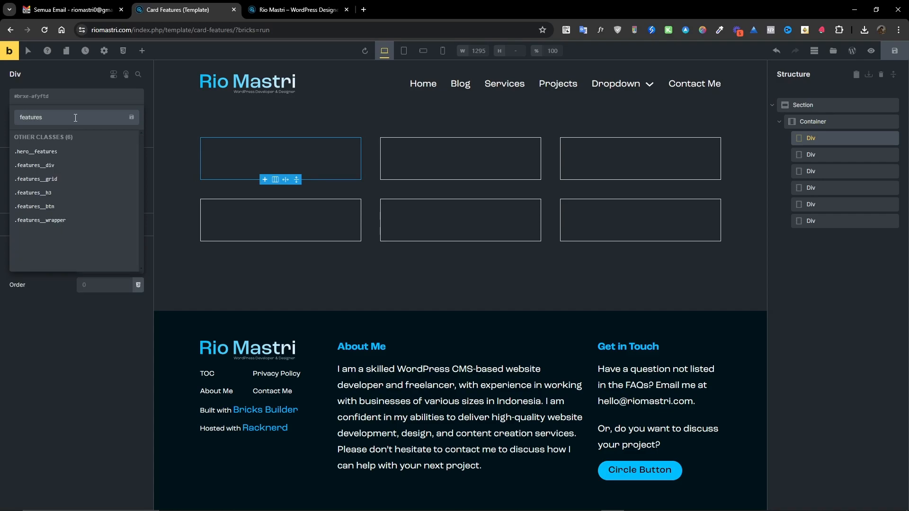
{"action": "type", "text": "__div"}
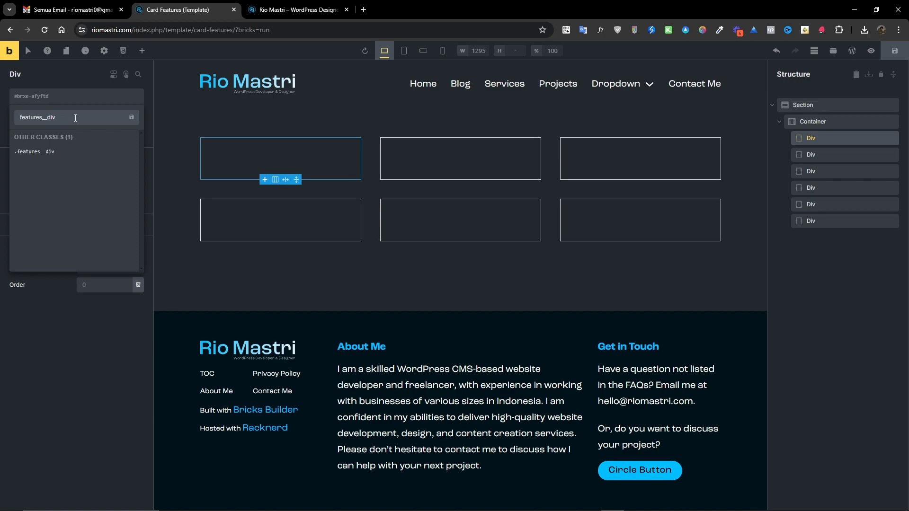
{"action": "key", "text": "shift+Right"}
{"action": "key", "text": "shift+Right"}
{"action": "key", "text": "shift+Right"}
{"action": "key", "text": "shift+Right"}
{"action": "key", "text": "shift+Right"}
{"action": "key", "text": "shift+Right"}
{"action": "key", "text": "shift+Right"}
{"action": "key", "text": "shift+Right"}
{"action": "key", "text": "Left"}
{"action": "type", "text": "grid"}
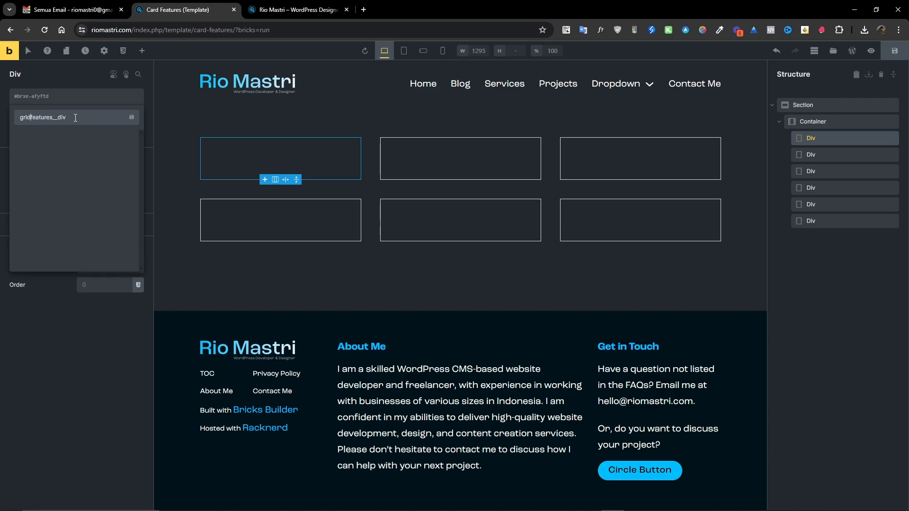
{"action": "type", "text": "-"}
{"action": "key", "text": "Return"}
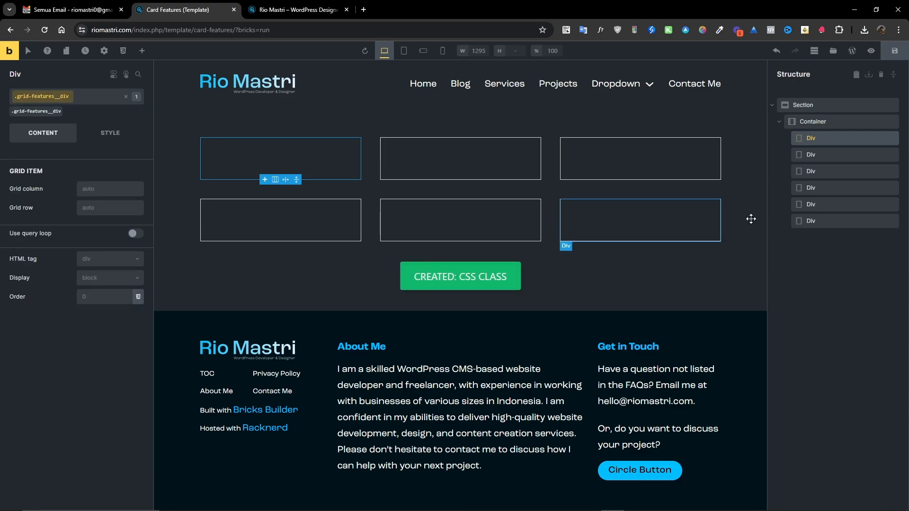
Rename the container's class to grid-features__wrapper.
{"action": "left_click", "coordinate": [805, 122]}
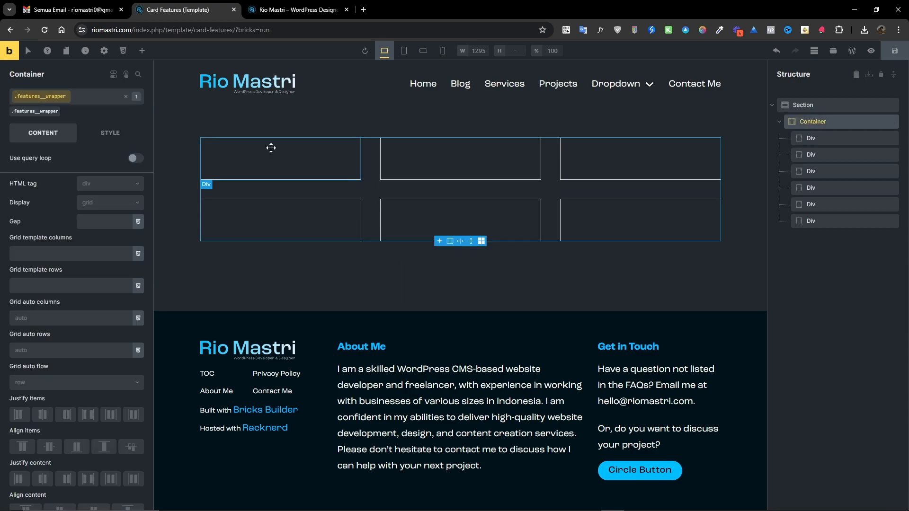
{"action": "left_click", "coordinate": [45, 113]}
{"action": "left_click", "coordinate": [43, 113]}
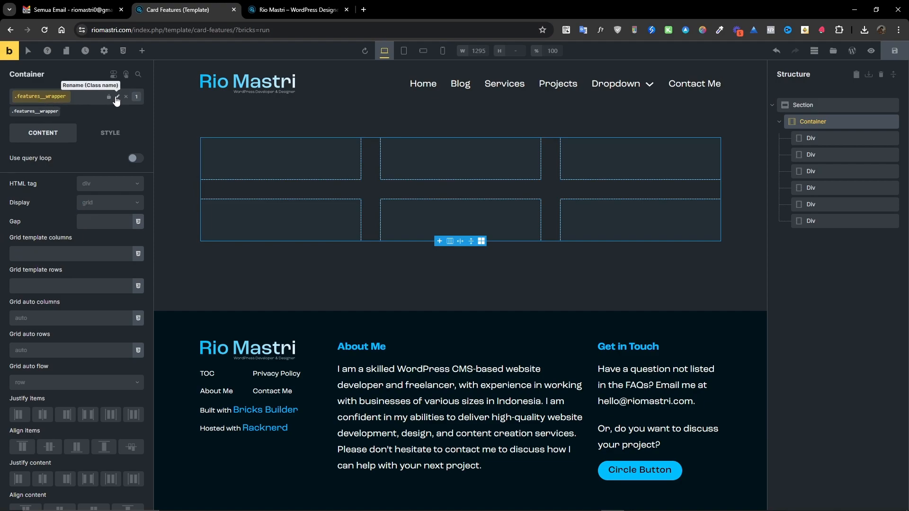
{"action": "type", "text": "grid-"}
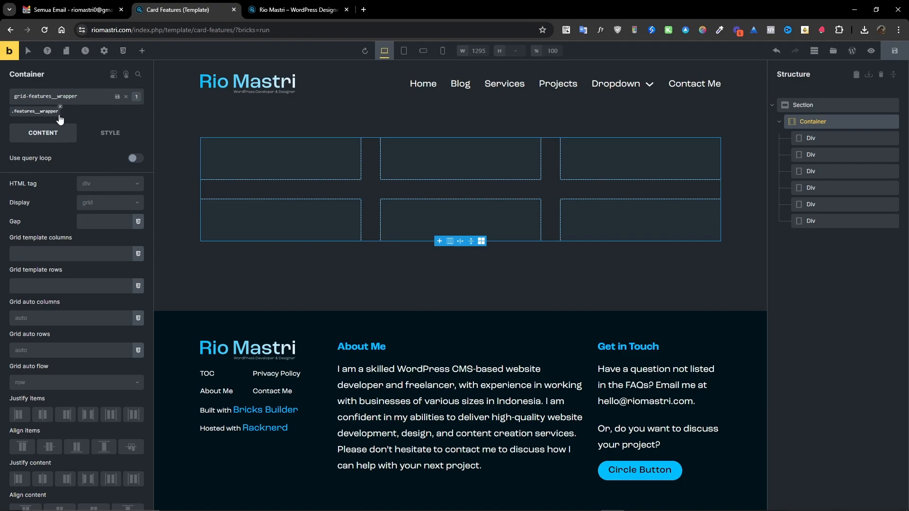
{"action": "key", "text": "Return"}
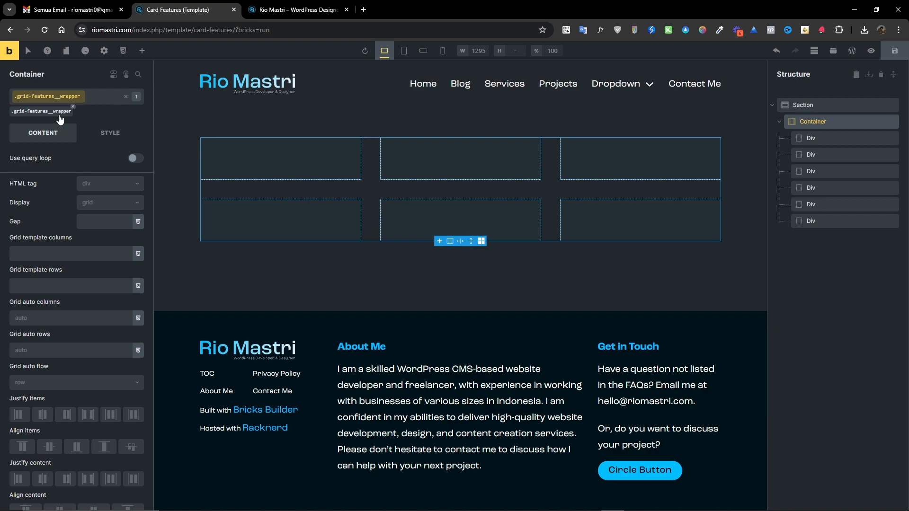
Check the Figma design, then add a Heading and a Button inside the first Div.
{"action": "left_click", "coordinate": [807, 139]}
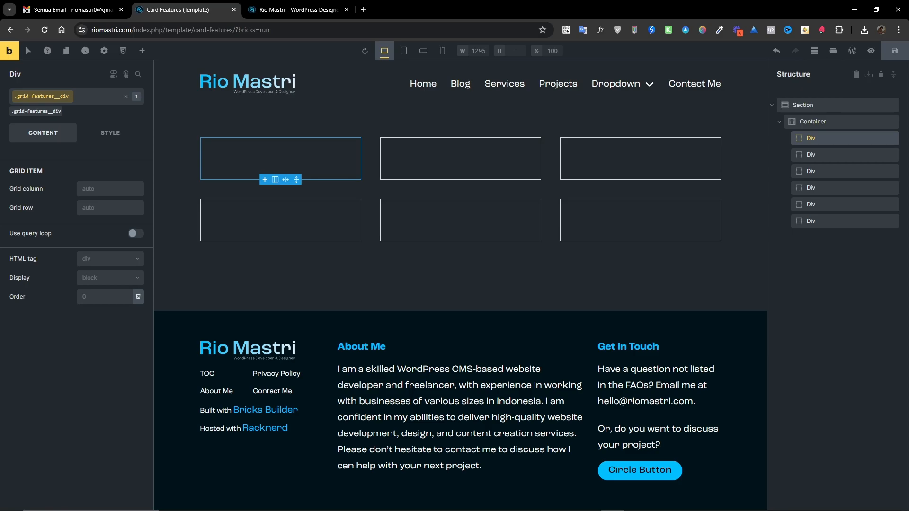
{"action": "key", "text": "alt+Tab"}
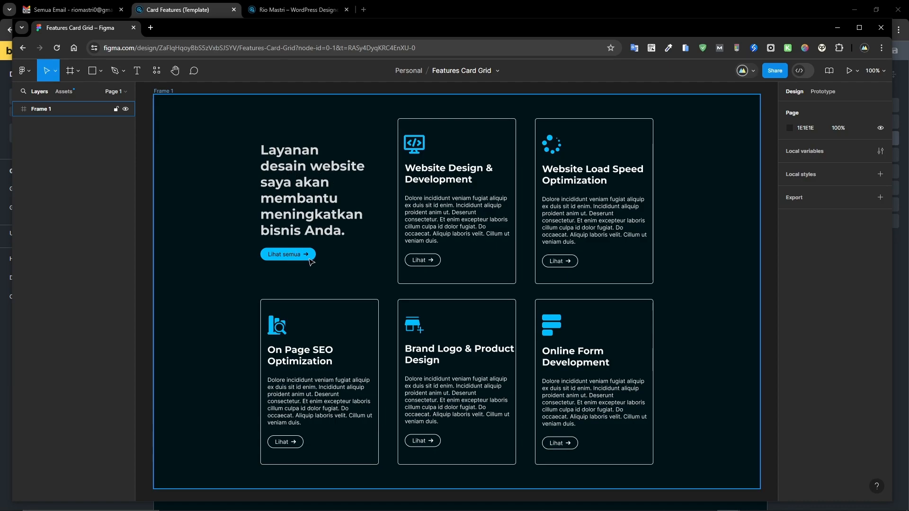
{"action": "left_click_drag", "start_coordinate": [545, 34], "coordinate": [908, 61]}
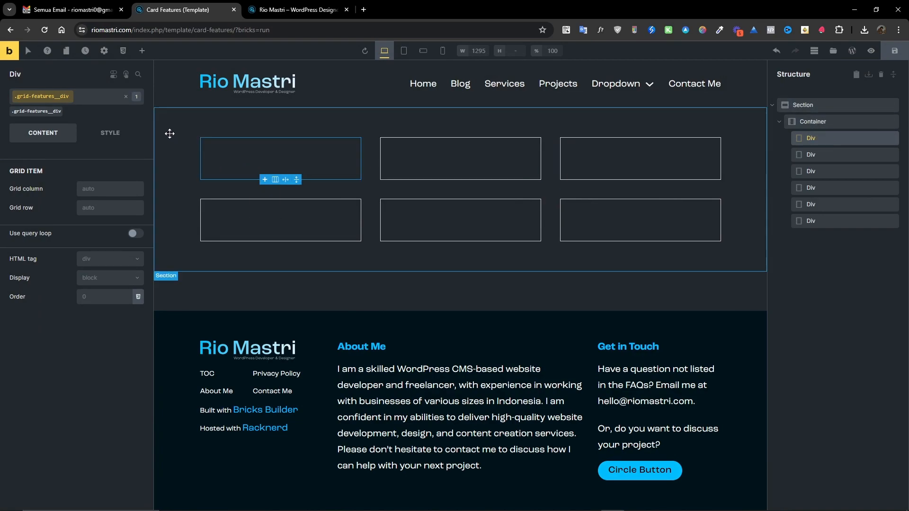
{"action": "left_click", "coordinate": [142, 51]}
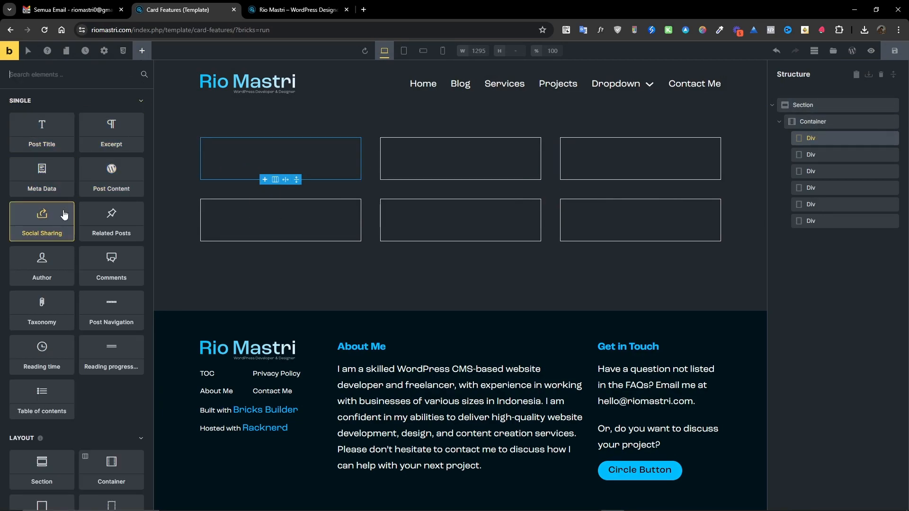
{"action": "left_click", "coordinate": [130, 101]}
{"action": "left_click", "coordinate": [41, 270]}
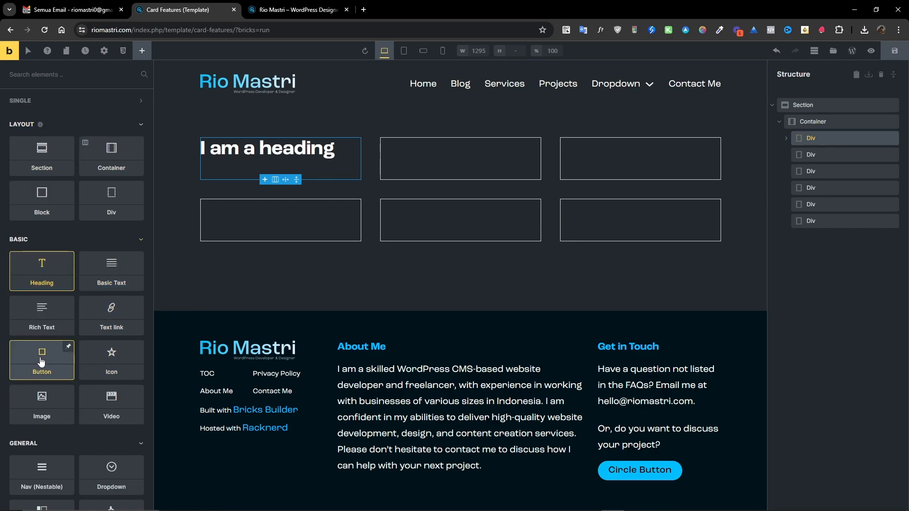
{"action": "left_click", "coordinate": [64, 349]}
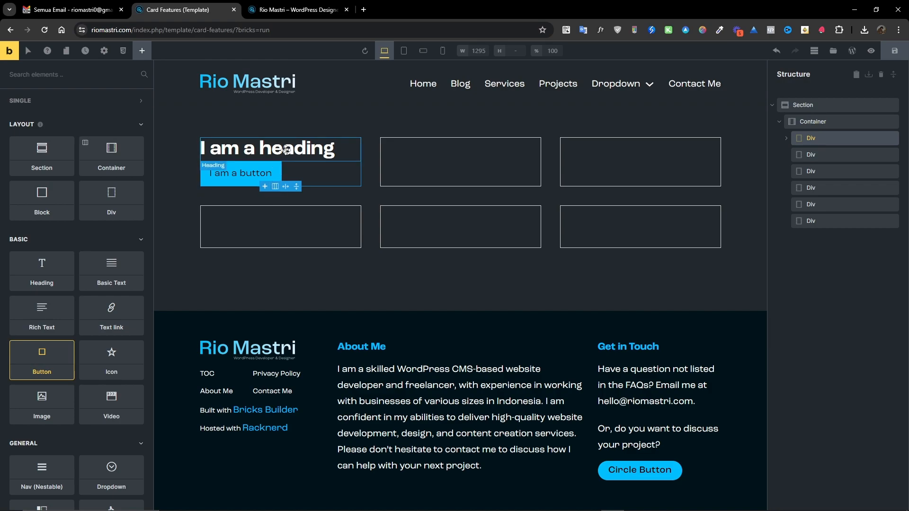
Replace the heading text with "Layanan desain website saya akan membantu meningkatkan bisnis Anda.".
{"action": "left_click", "coordinate": [244, 162]}
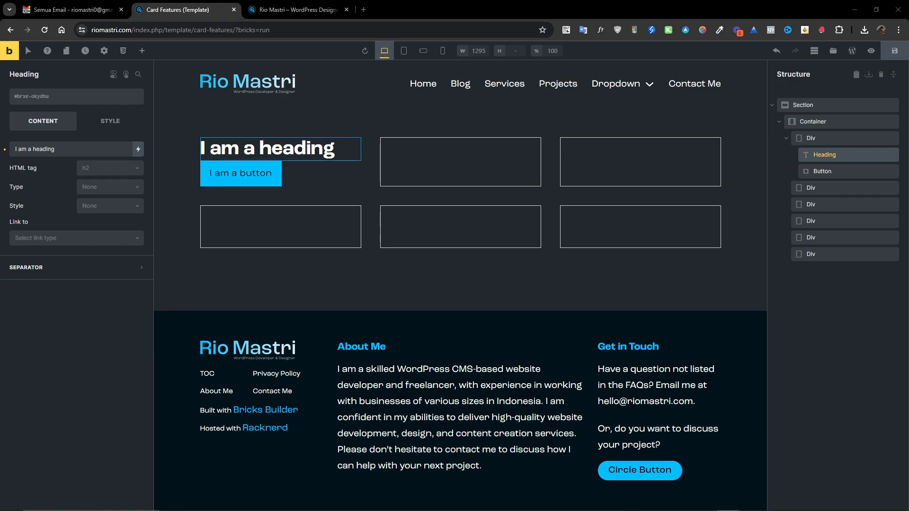
{"action": "left_click", "coordinate": [279, 151]}
{"action": "key", "text": "ctrl+a"}
{"action": "type", "text": "Layanan desain website saya akan membantu meningkatkan bisnis Anda."}
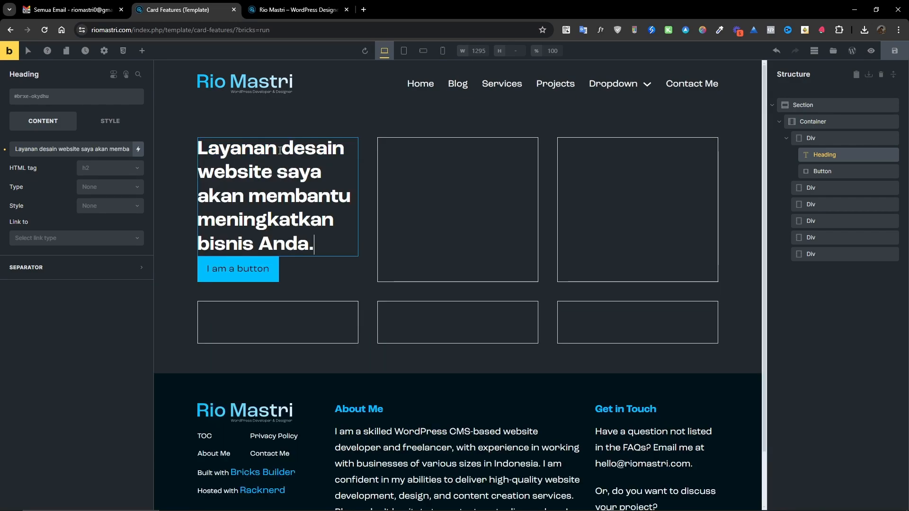
Change the button text to "Lihat semua".
{"action": "left_click", "coordinate": [238, 268]}
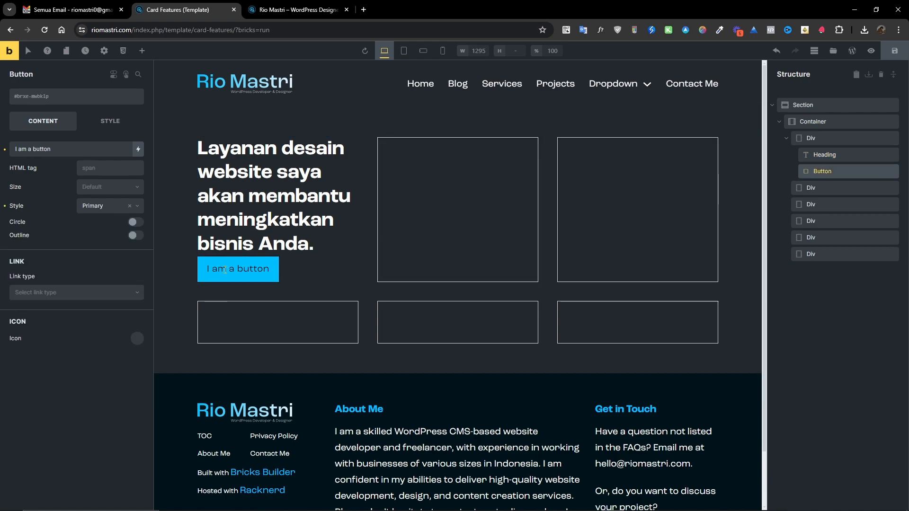
{"action": "left_click_drag", "start_coordinate": [51, 150], "coordinate": [6, 152]}
{"action": "type", "text": "L"}
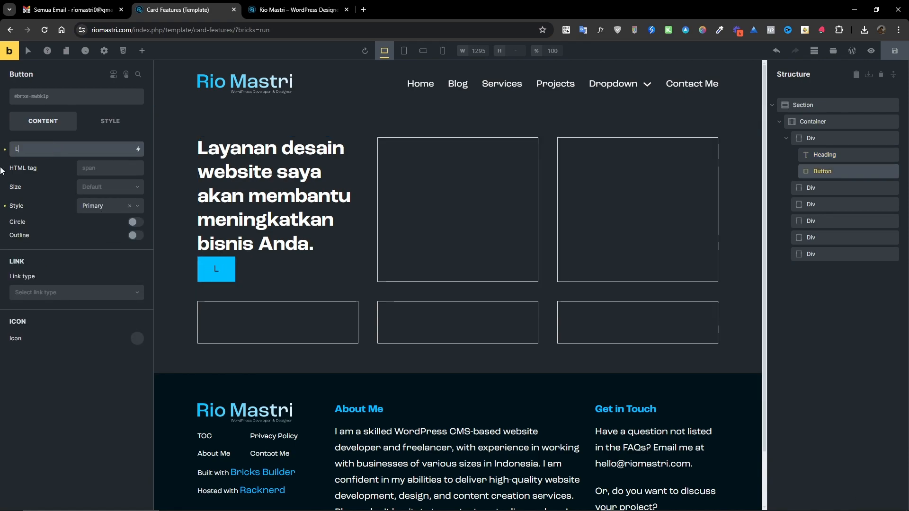
{"action": "type", "text": "ihat semua"}
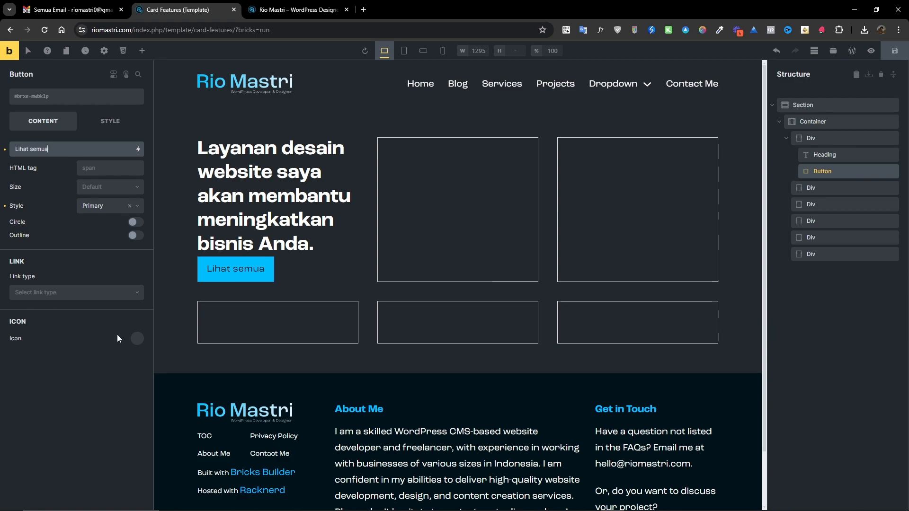
Compare with the Figma design, then give the button an SVG icon using arrow-right-line.svg from the media library.
{"action": "left_click_drag", "start_coordinate": [908, 93], "coordinate": [280, 53]}
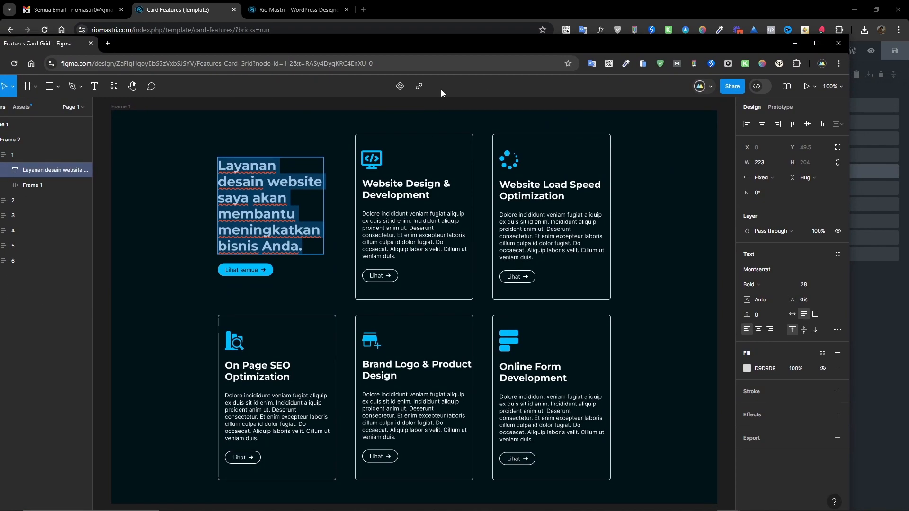
{"action": "left_click_drag", "start_coordinate": [453, 50], "coordinate": [908, 28]}
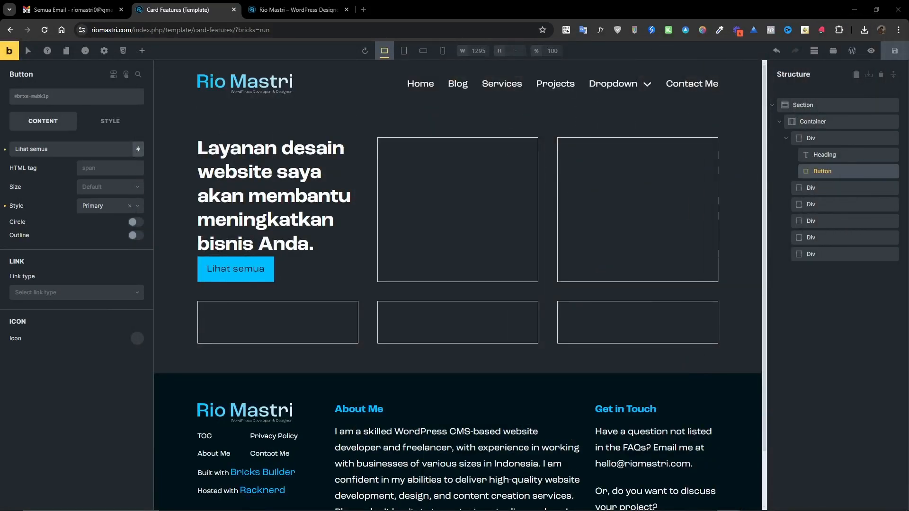
{"action": "left_click", "coordinate": [136, 339]}
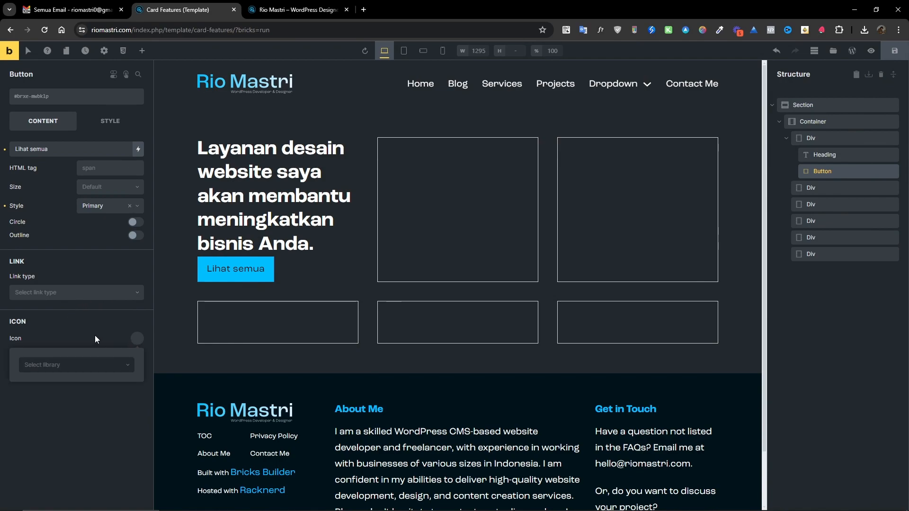
{"action": "left_click", "coordinate": [73, 366]}
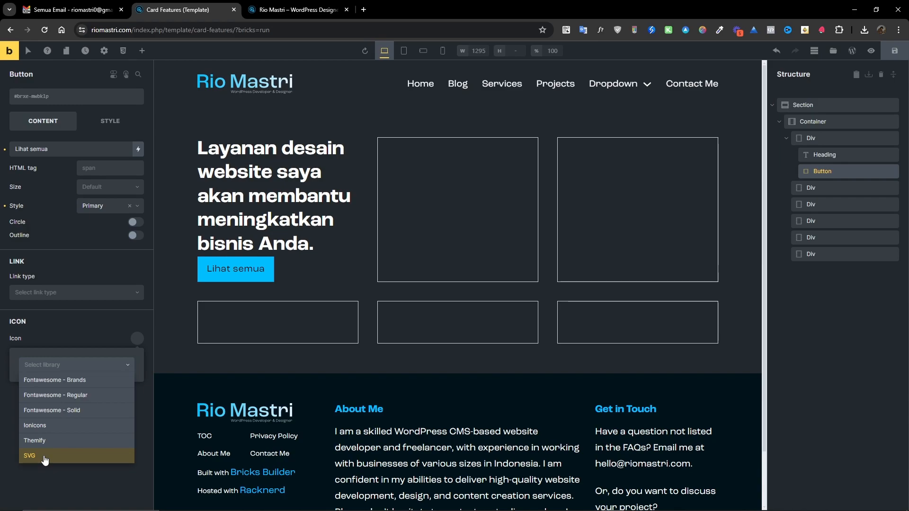
{"action": "key", "text": "Escape"}
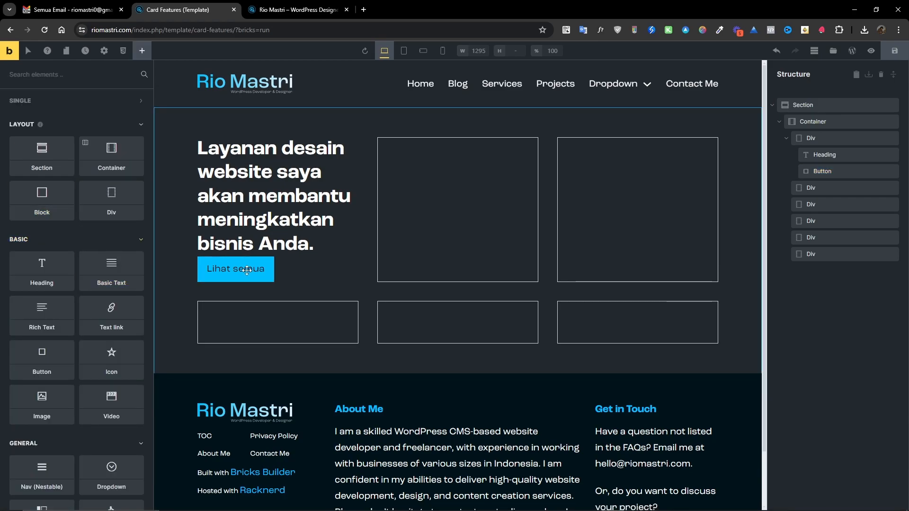
{"action": "left_click", "coordinate": [273, 265]}
{"action": "left_click", "coordinate": [135, 339]}
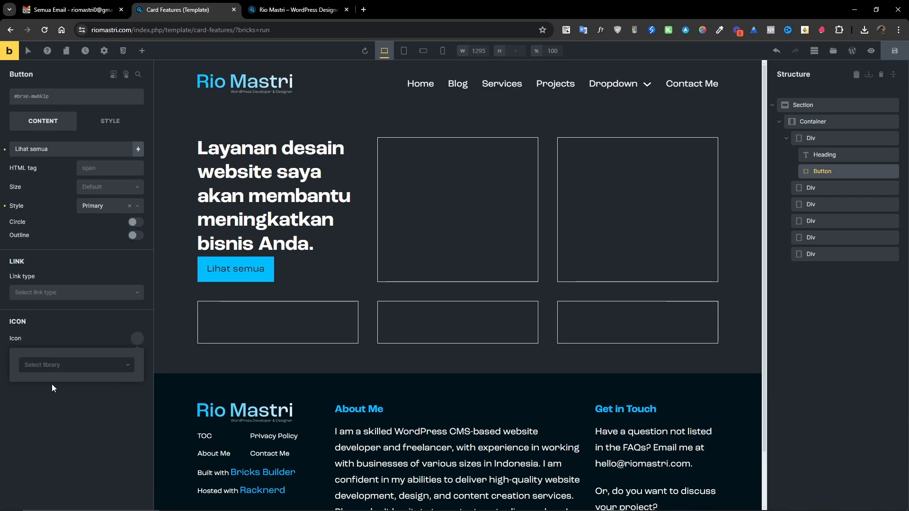
{"action": "left_click", "coordinate": [57, 364]}
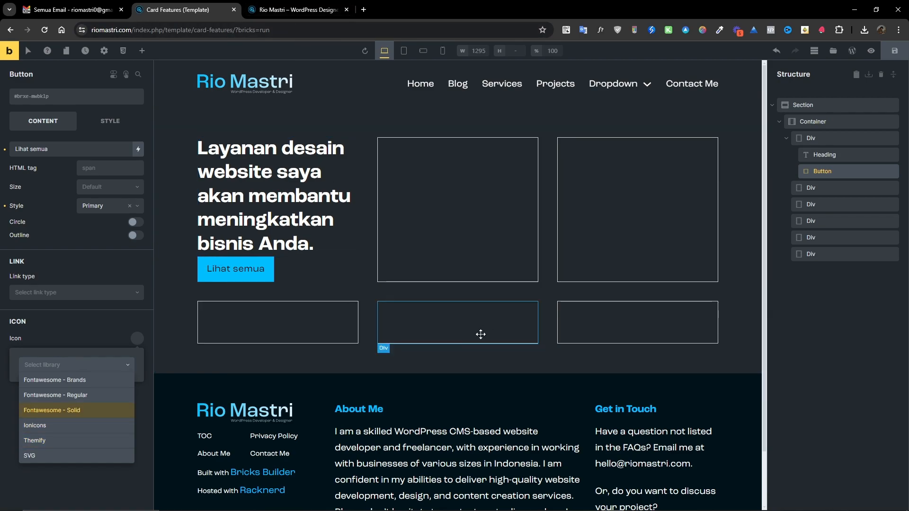
{"action": "left_click", "coordinate": [308, 11]}
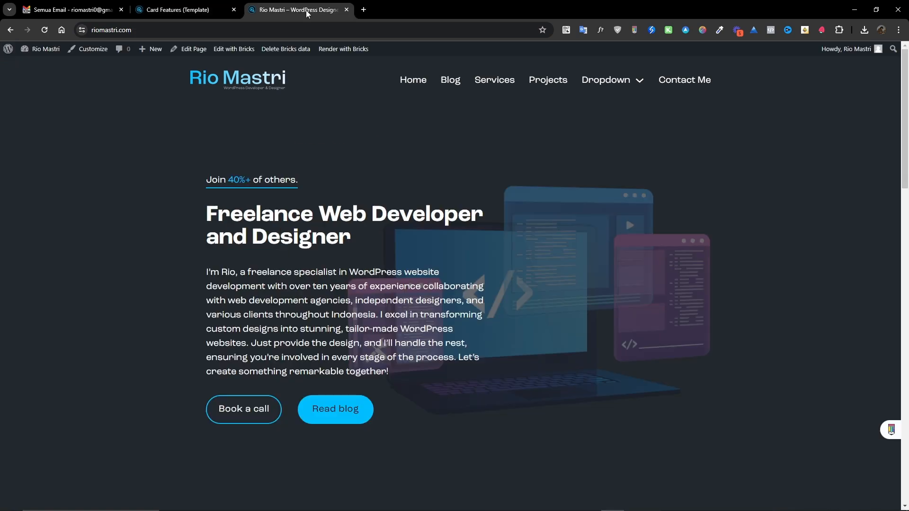
{"action": "left_click", "coordinate": [186, 14]}
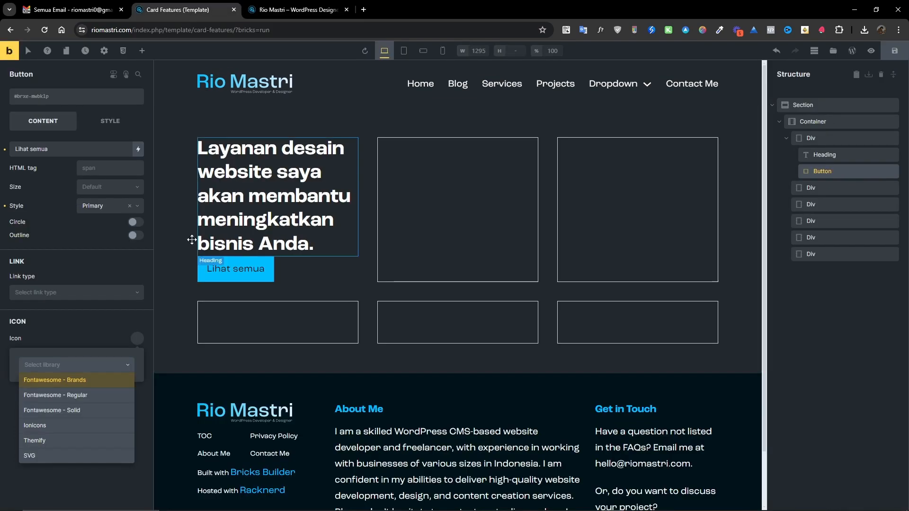
{"action": "left_click", "coordinate": [45, 457]}
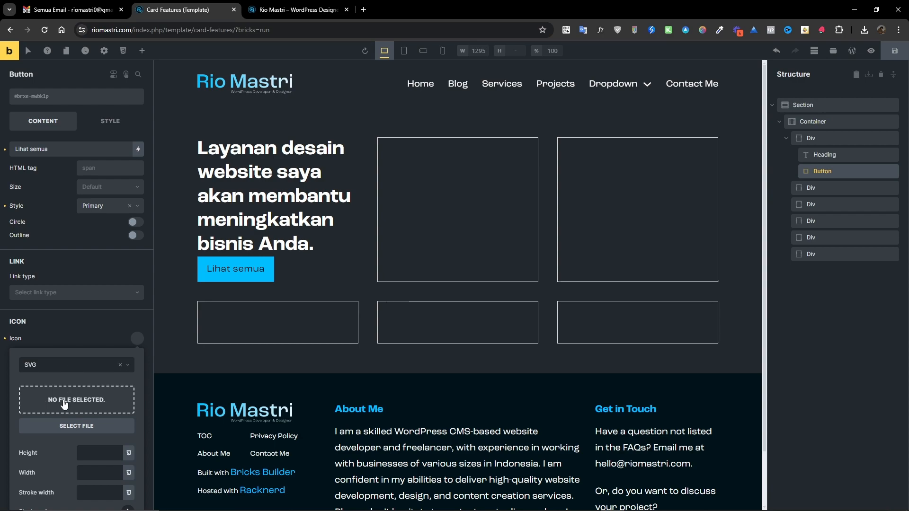
{"action": "left_click", "coordinate": [66, 428]}
{"action": "left_click", "coordinate": [127, 167]}
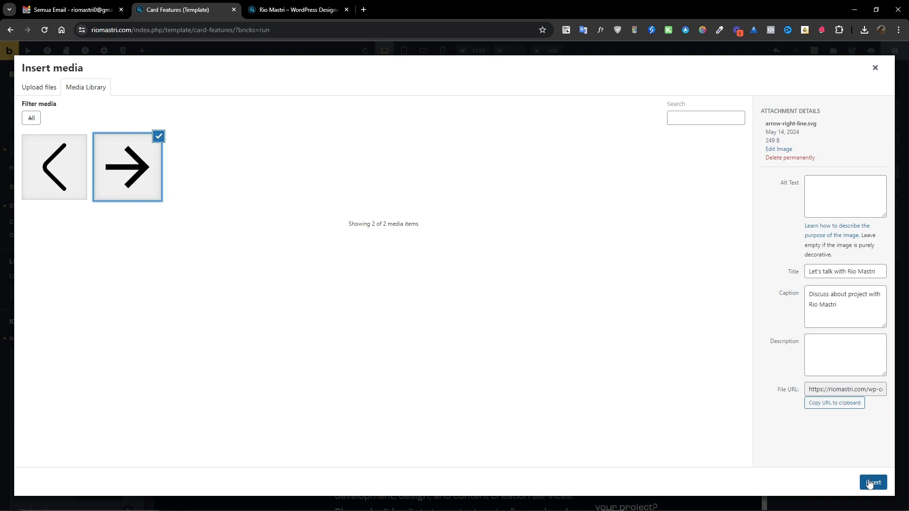
{"action": "left_click", "coordinate": [873, 482]}
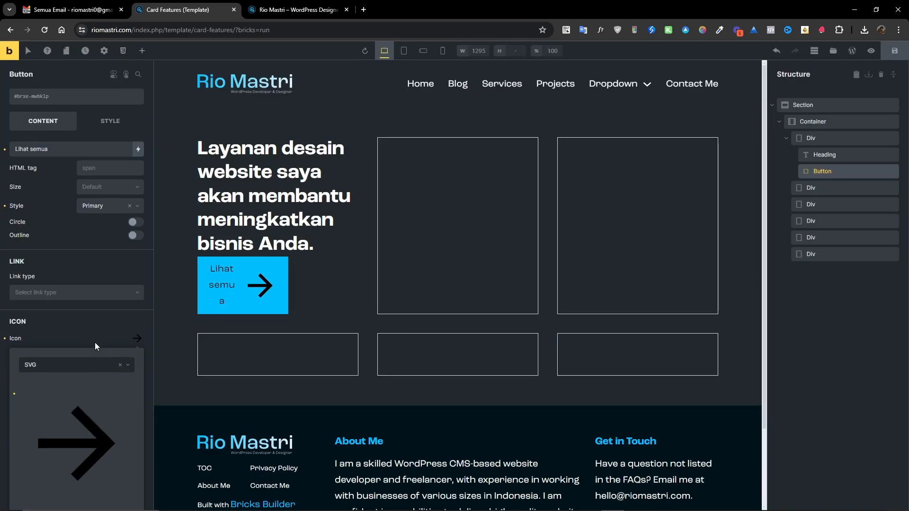
Set the button's SVG icon height to 22.
{"action": "scroll", "coordinate": [95, 339], "scroll_direction": "down", "scroll_amount": 3}
{"action": "left_click", "coordinate": [101, 417]}
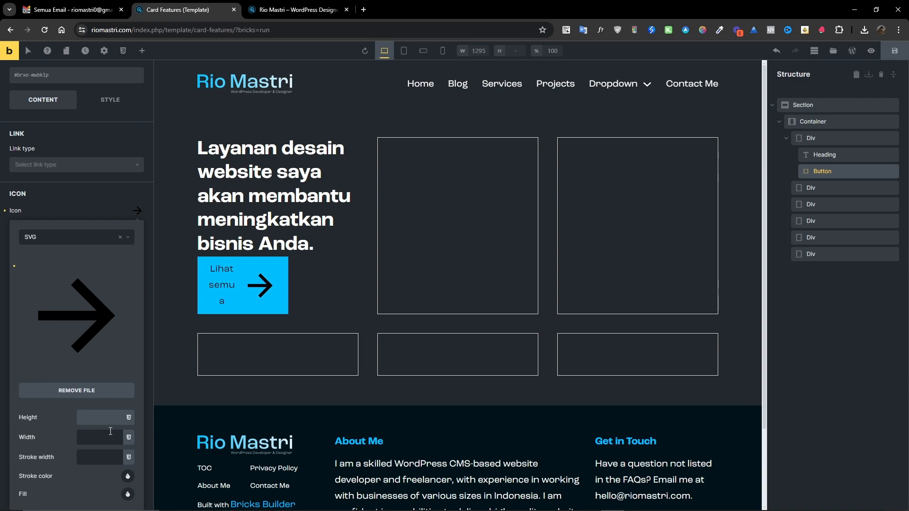
{"action": "type", "text": "20"}
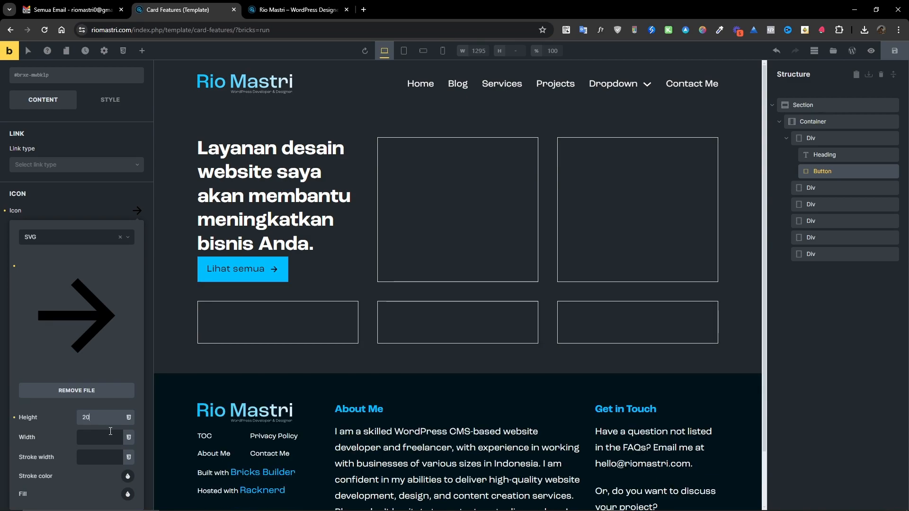
{"action": "key", "text": "Up"}
{"action": "key", "text": "Up"}
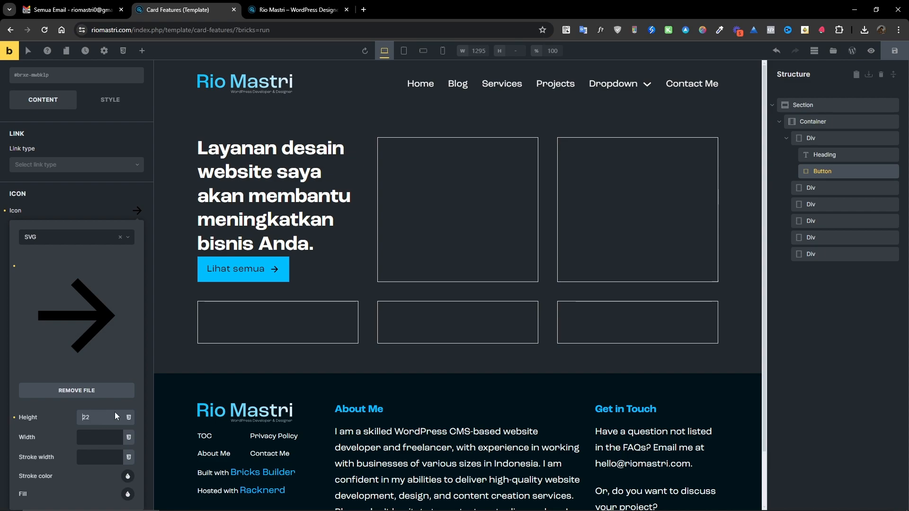
{"action": "left_click", "coordinate": [136, 211]}
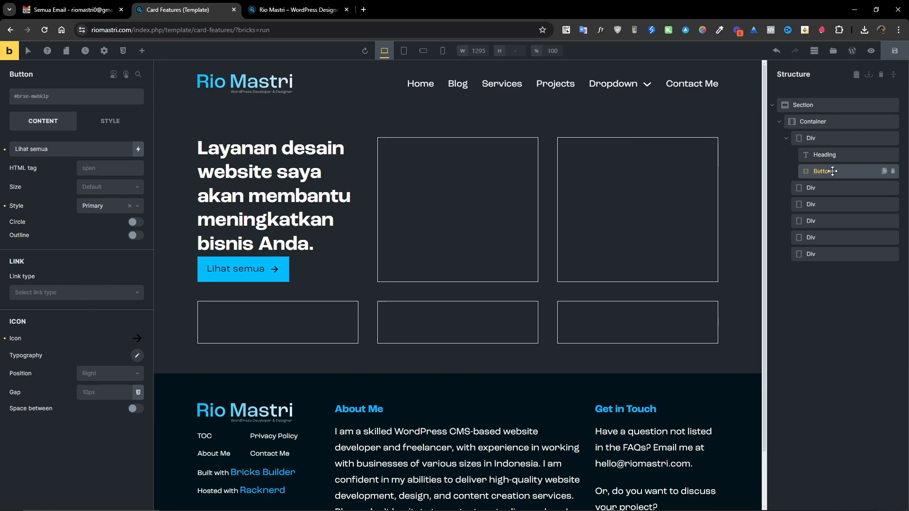
Create and assign the class grid-features__btn to the button.
{"action": "scroll", "coordinate": [338, 216], "scroll_direction": "down", "scroll_amount": 2}
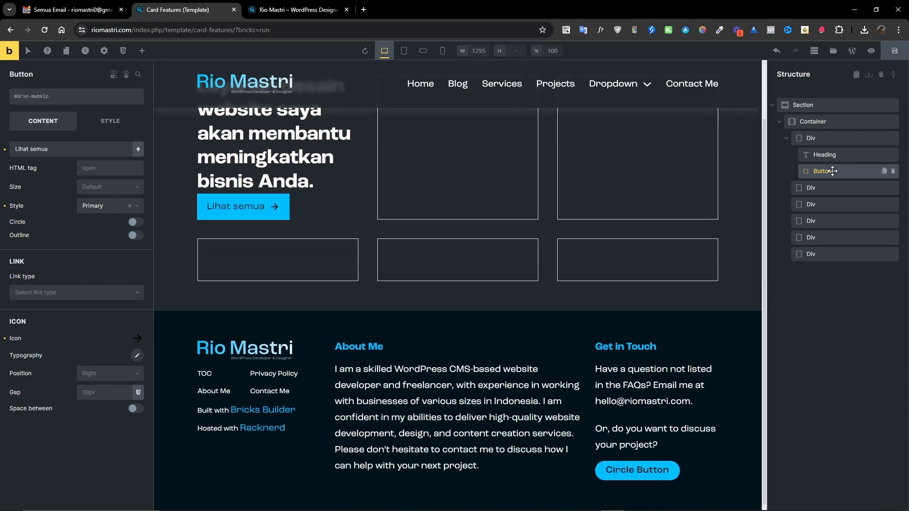
{"action": "left_click", "coordinate": [73, 98]}
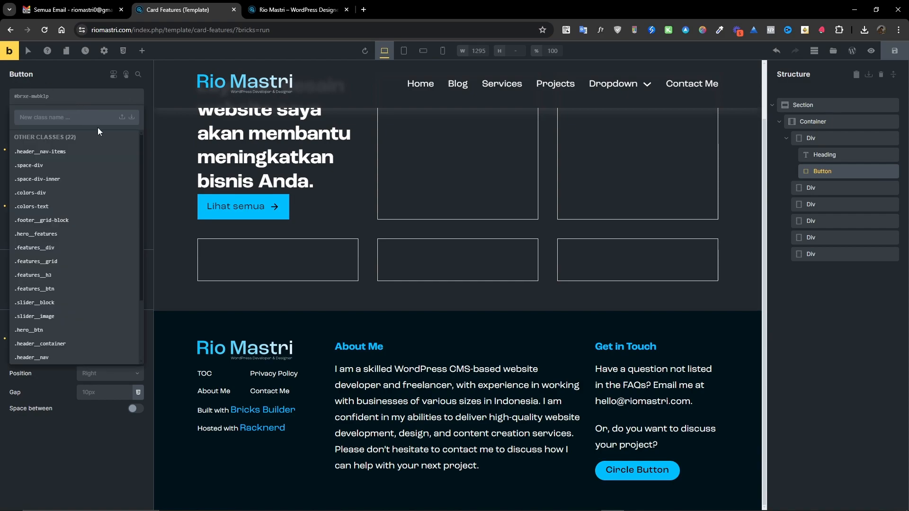
{"action": "type", "text": "gri"}
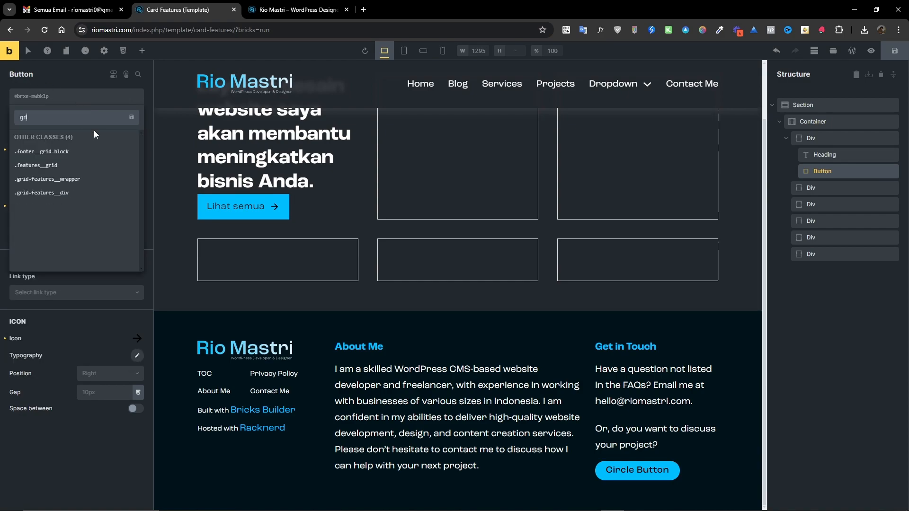
{"action": "type", "text": "d-featu"}
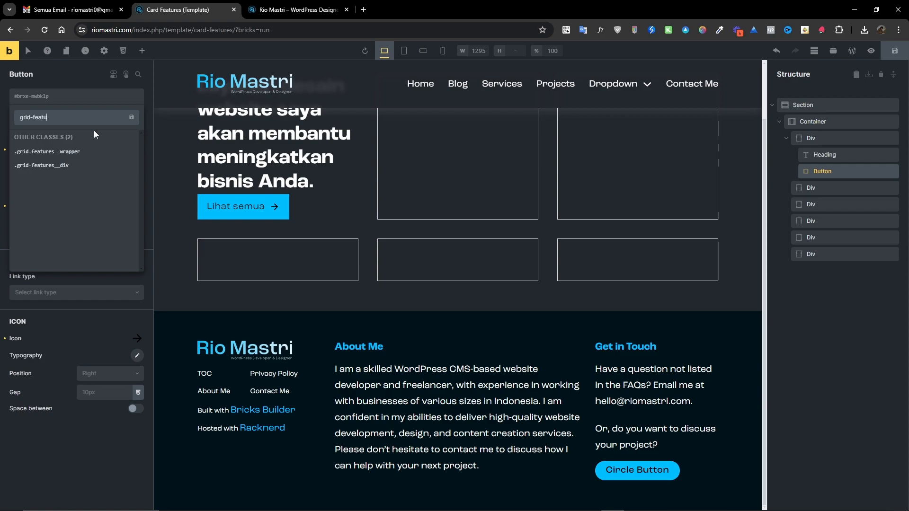
{"action": "type", "text": "res__btn"}
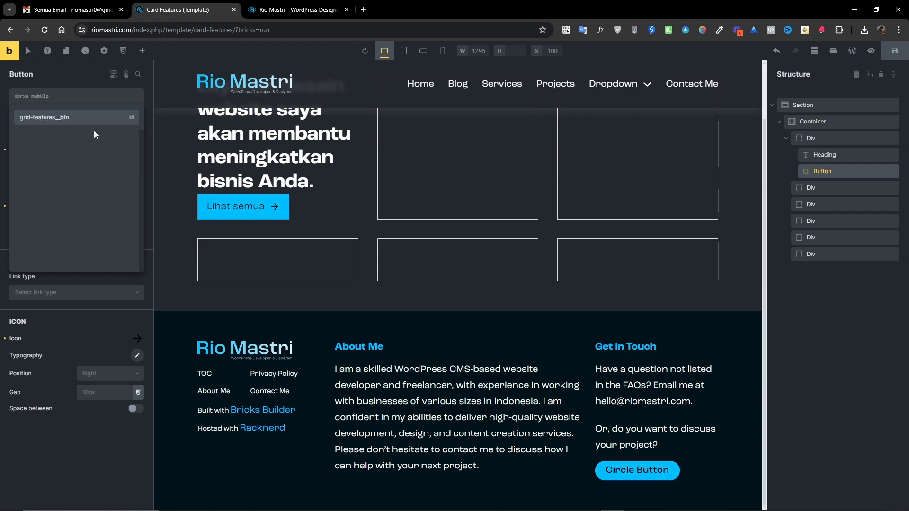
{"action": "key", "text": "Return"}
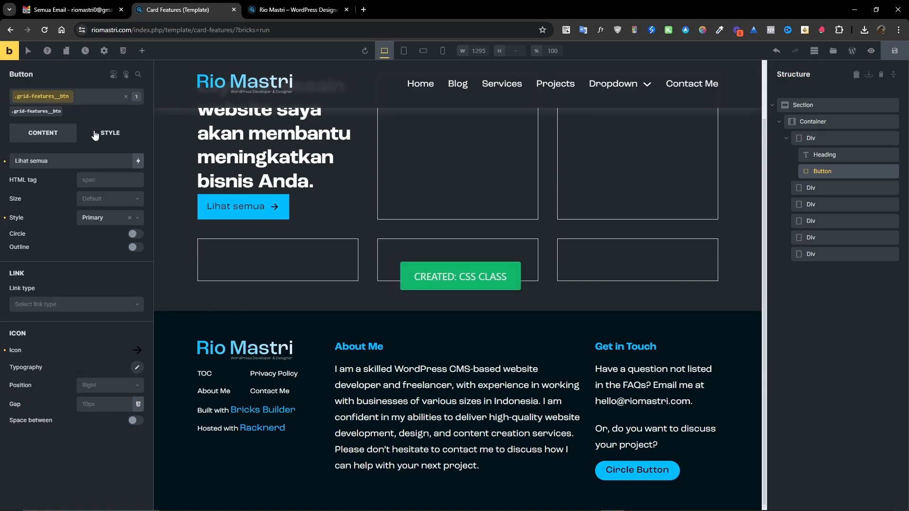
Delete the five empty Divs below the first Div in the container.
{"action": "scroll", "coordinate": [420, 202], "scroll_direction": "up", "scroll_amount": 2}
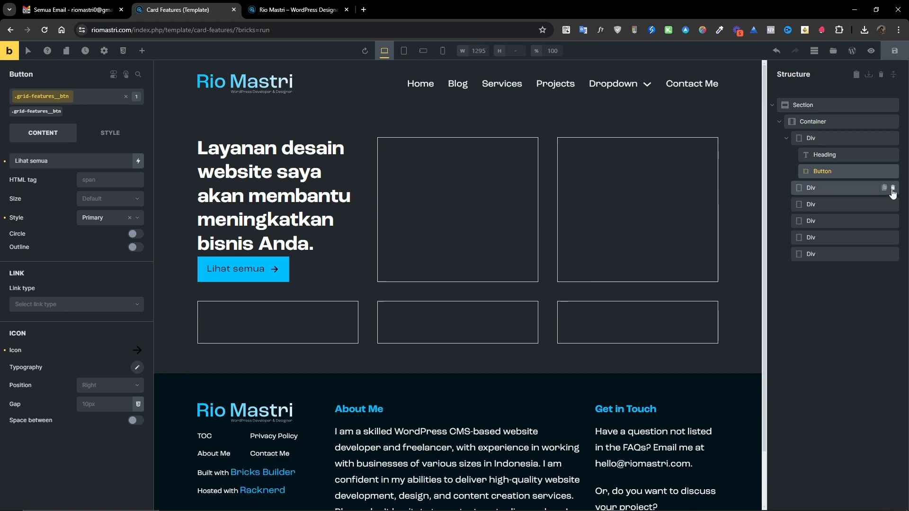
{"action": "left_click", "coordinate": [893, 189]}
{"action": "left_click", "coordinate": [893, 189]}
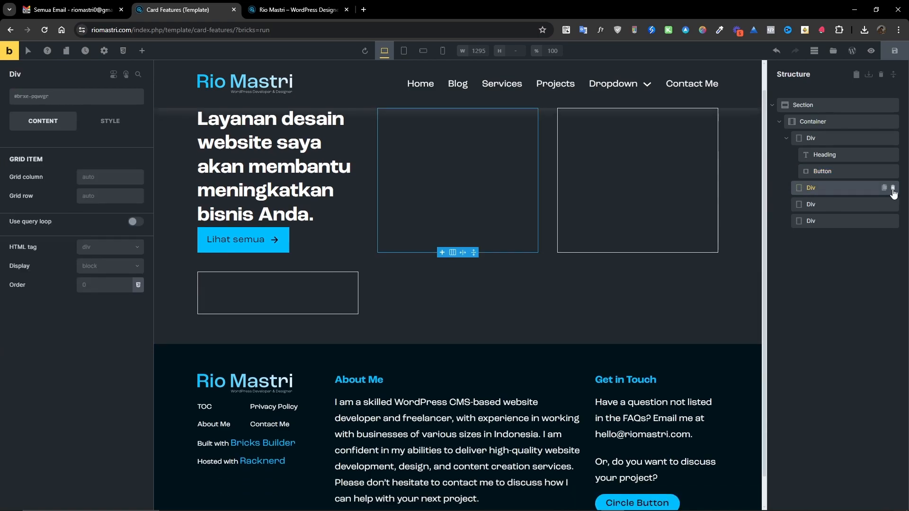
{"action": "left_click", "coordinate": [893, 188]}
{"action": "left_click", "coordinate": [892, 189]}
{"action": "left_click", "coordinate": [893, 189]}
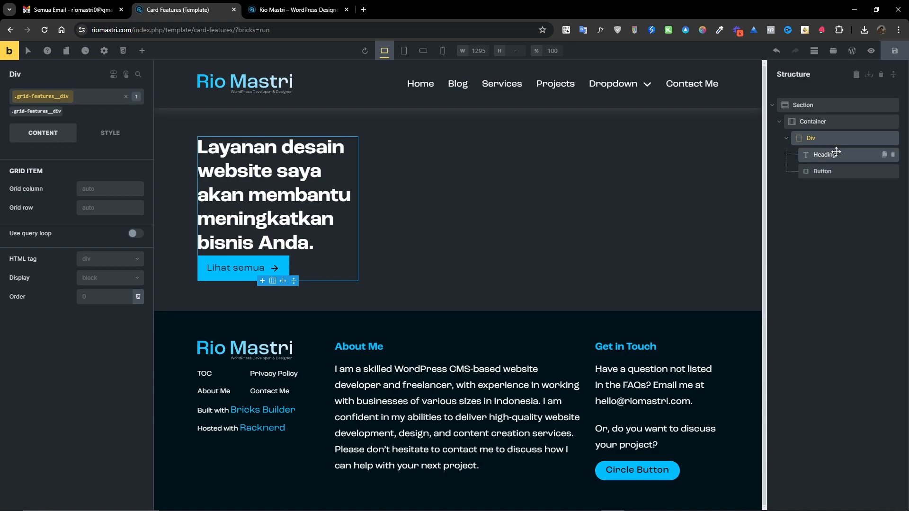
Duplicate the first Div with its heading and button five times.
{"action": "left_click", "coordinate": [884, 138]}
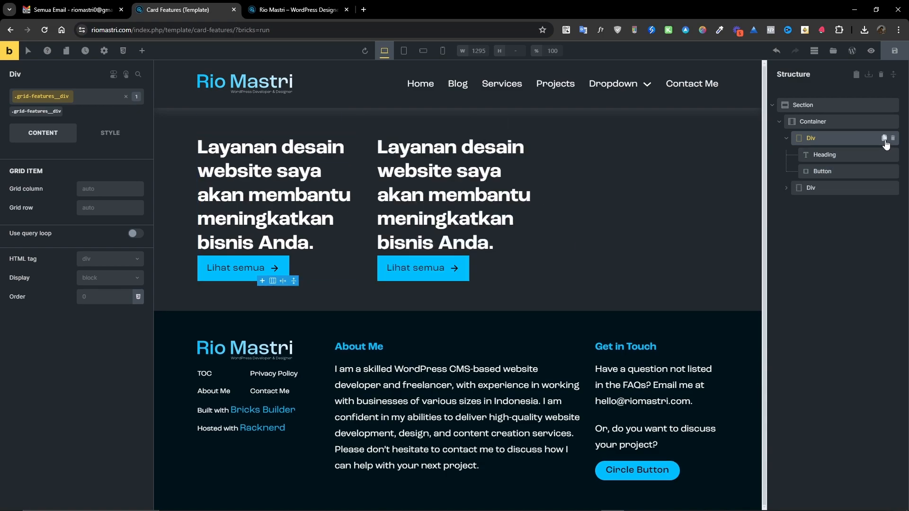
{"action": "left_click", "coordinate": [884, 138]}
{"action": "left_click", "coordinate": [884, 139]}
{"action": "left_click", "coordinate": [883, 139]}
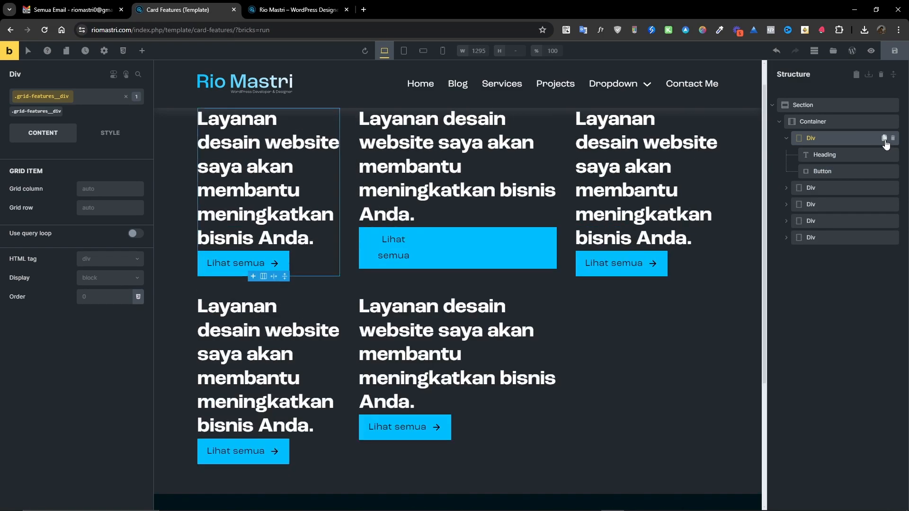
{"action": "left_click", "coordinate": [884, 138]}
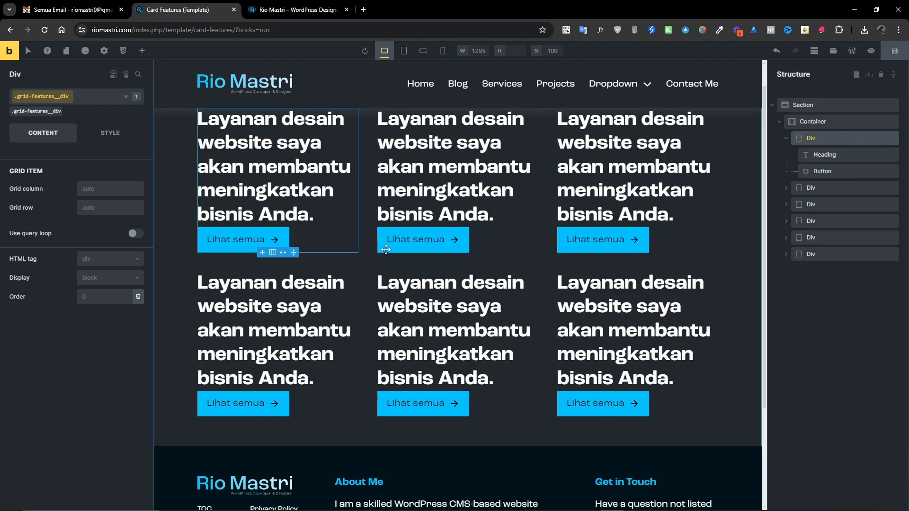
Inspect the duplicated Divs one by one to check their assigned class.
{"action": "scroll", "coordinate": [341, 142], "scroll_direction": "up", "scroll_amount": 1}
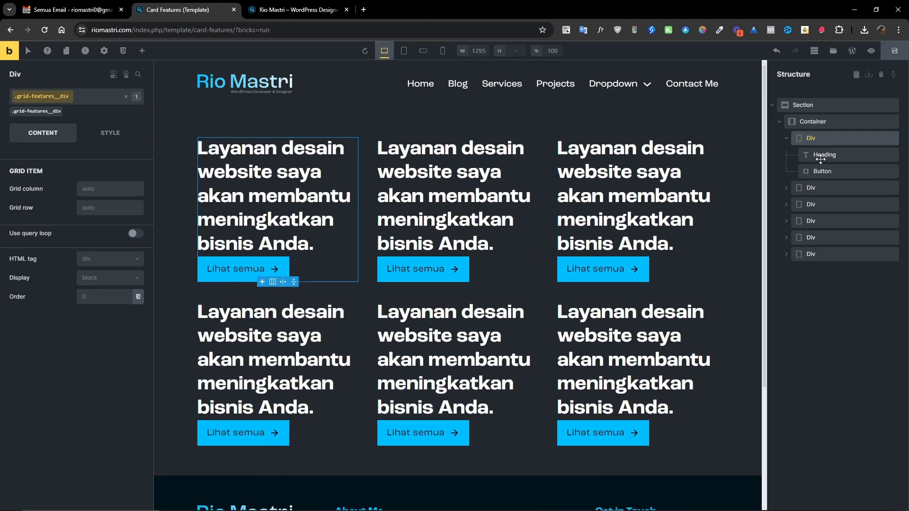
{"action": "scroll", "coordinate": [551, 188], "scroll_direction": "down", "scroll_amount": 1}
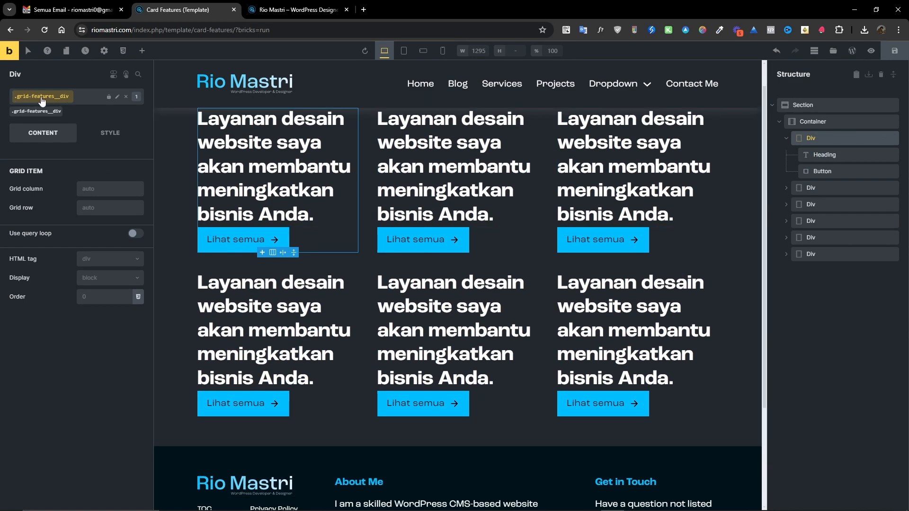
{"action": "left_click", "coordinate": [813, 192]}
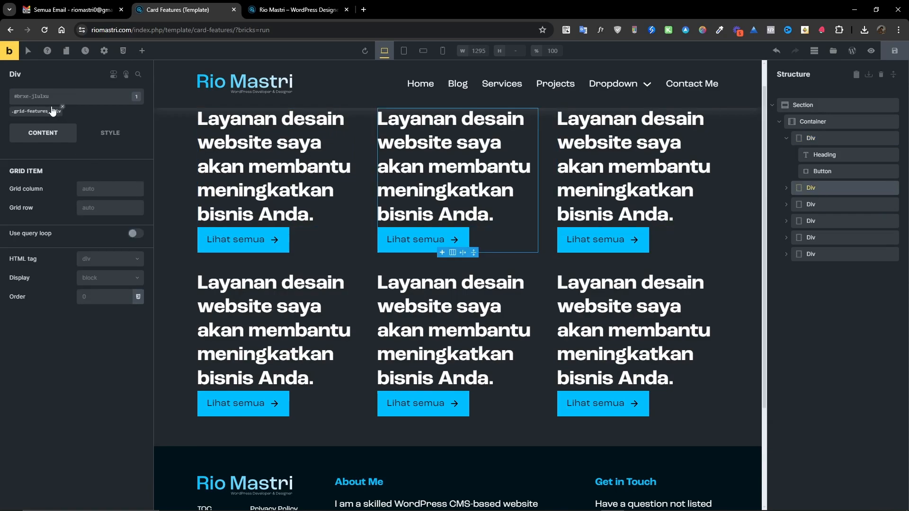
{"action": "left_click", "coordinate": [824, 221]}
{"action": "left_click", "coordinate": [819, 237]}
{"action": "left_click", "coordinate": [818, 253]}
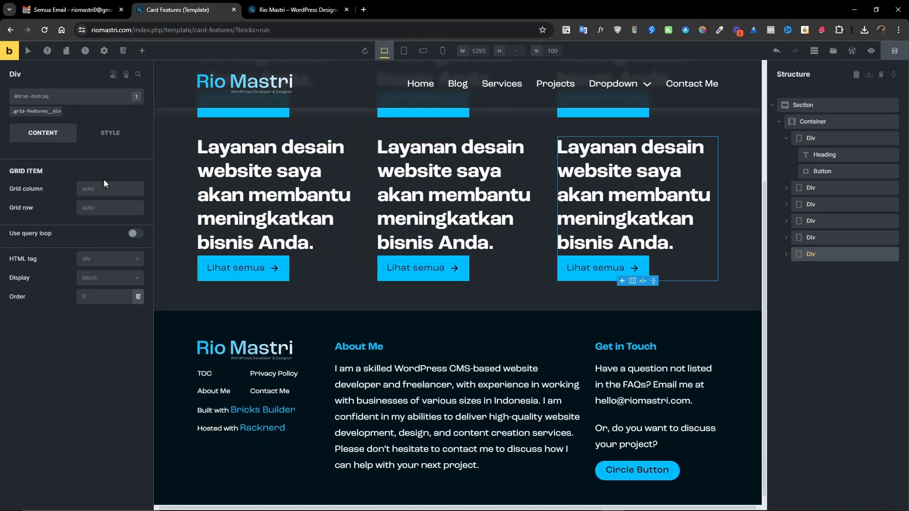
{"action": "scroll", "coordinate": [393, 237], "scroll_direction": "up", "scroll_amount": 3}
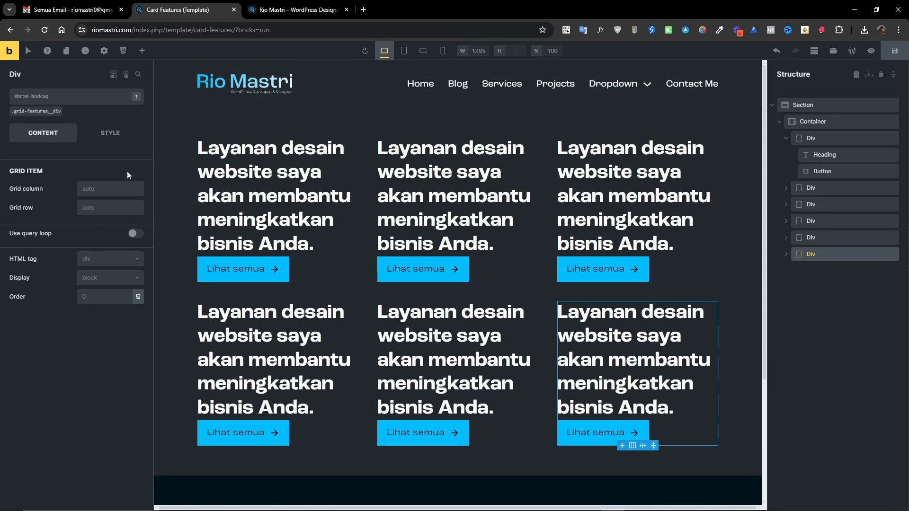
Delete the last four card Divs so only two card Divs remain in the container.
{"action": "left_click", "coordinate": [806, 160]}
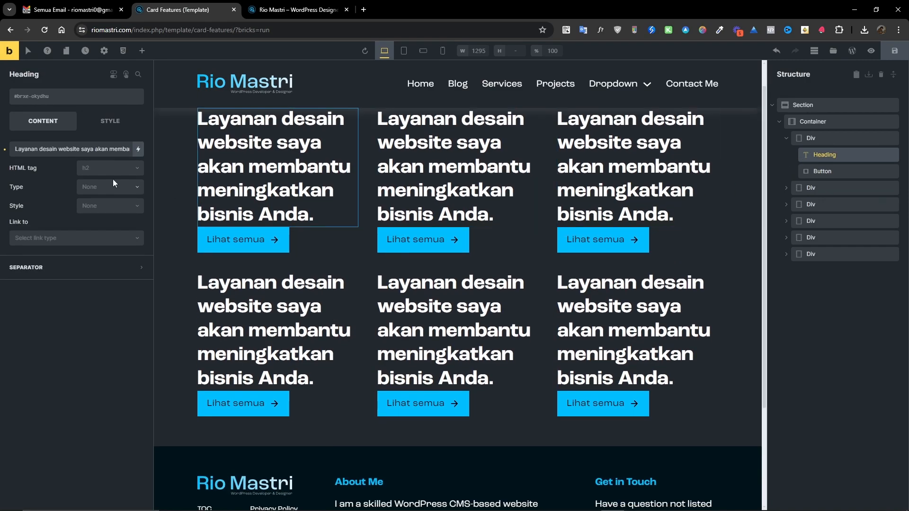
{"action": "left_click", "coordinate": [73, 99]}
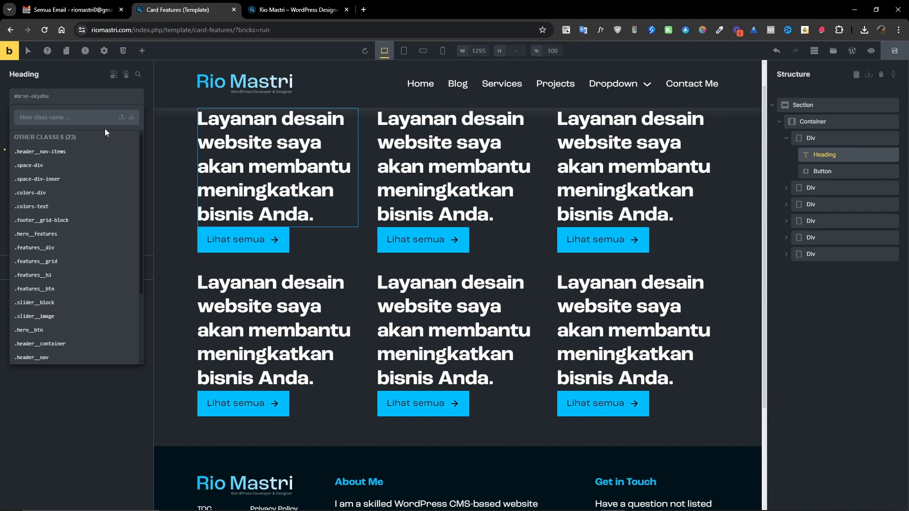
{"action": "left_click", "coordinate": [87, 97]}
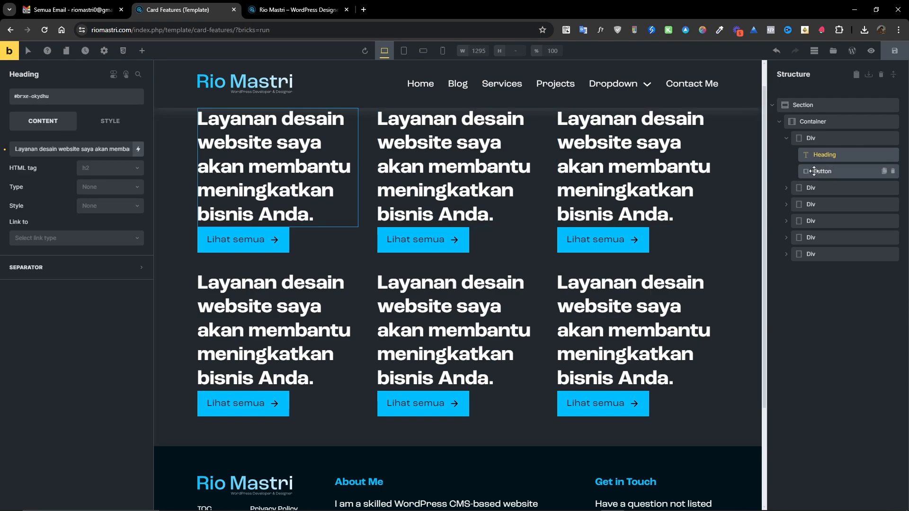
{"action": "left_click", "coordinate": [810, 188]}
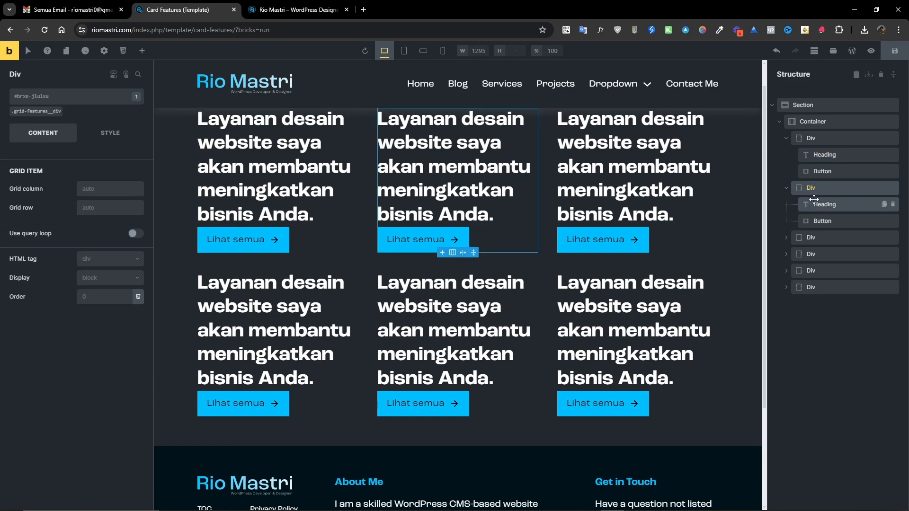
{"action": "scroll", "coordinate": [438, 179], "scroll_direction": "up", "scroll_amount": 1}
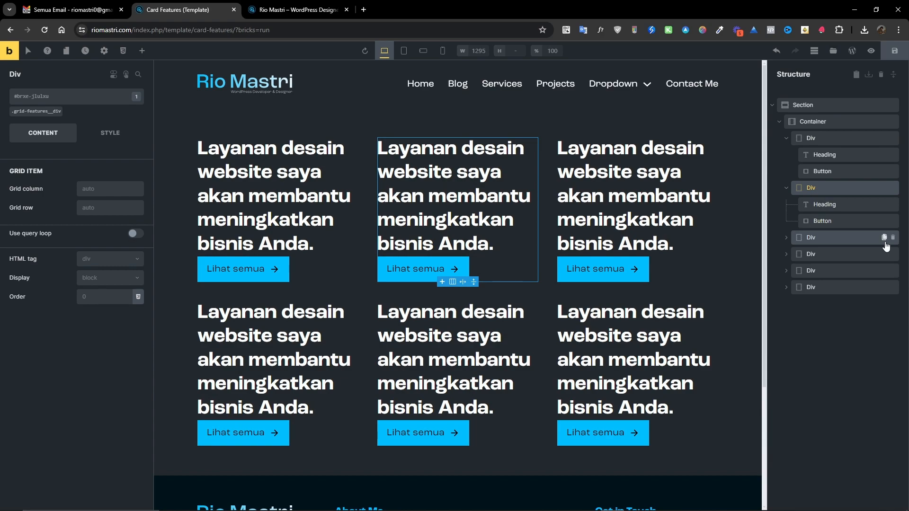
{"action": "left_click", "coordinate": [893, 238]}
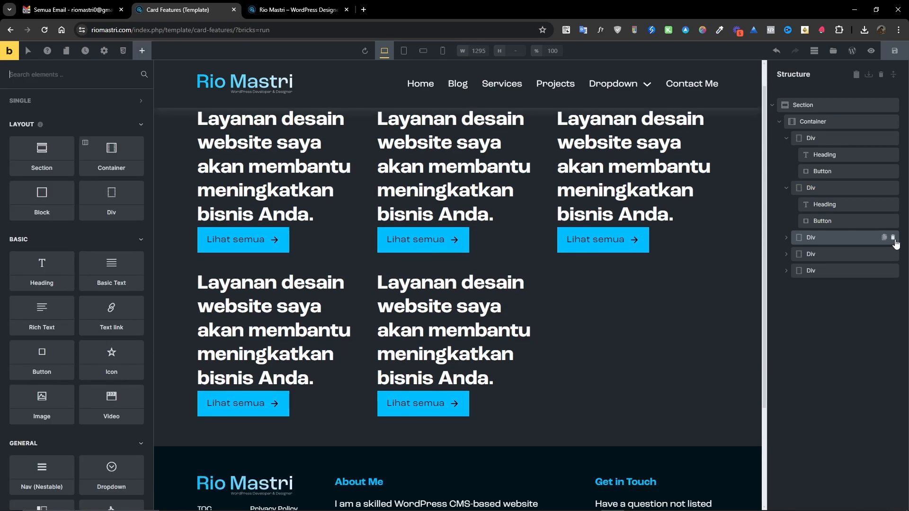
{"action": "left_click", "coordinate": [894, 238]}
{"action": "left_click", "coordinate": [894, 237]}
{"action": "left_click", "coordinate": [893, 238]}
{"action": "left_click", "coordinate": [823, 189]}
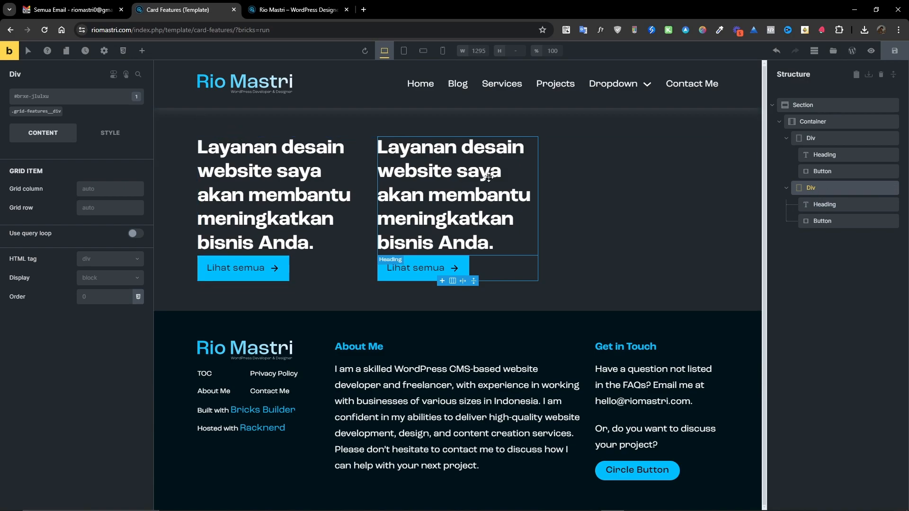
Add a Rich Text element to the second card Div, placing it between the heading and the button.
{"action": "left_click_drag", "start_coordinate": [908, 66], "coordinate": [442, 26]}
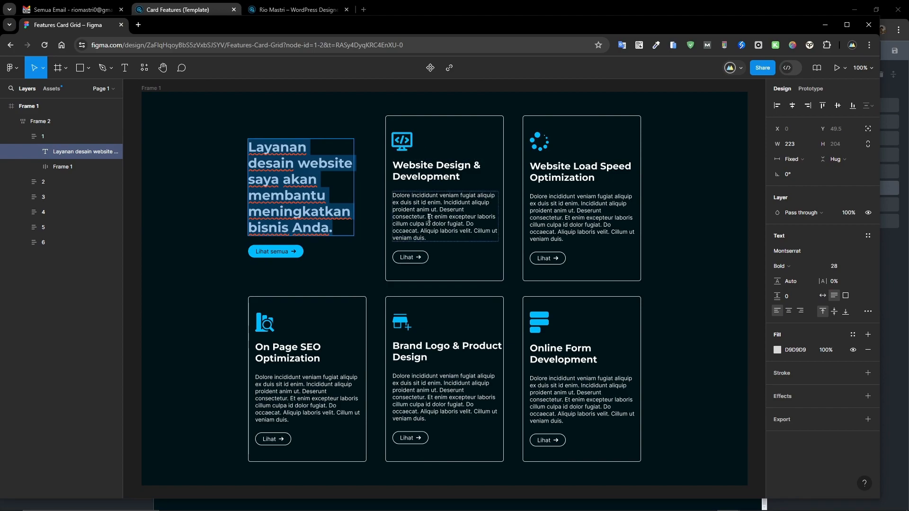
{"action": "left_click_drag", "start_coordinate": [649, 25], "coordinate": [908, 45]}
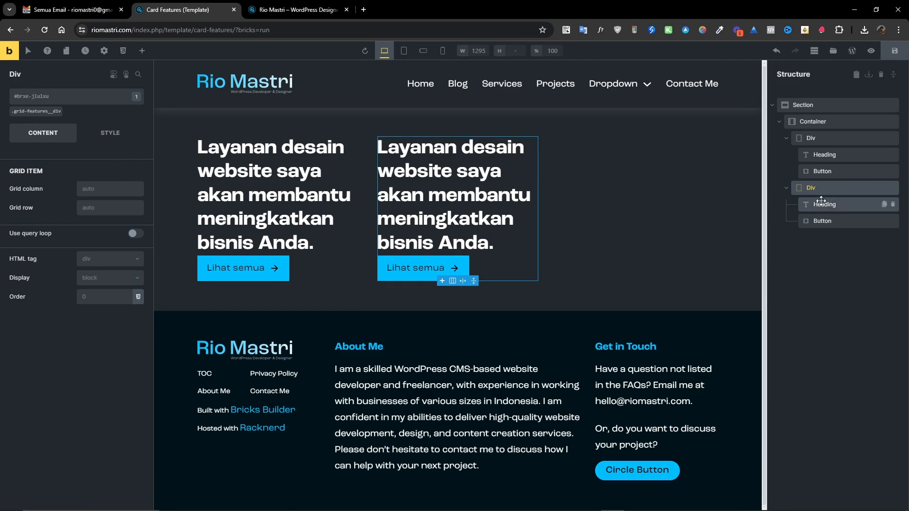
{"action": "left_click", "coordinate": [141, 51]}
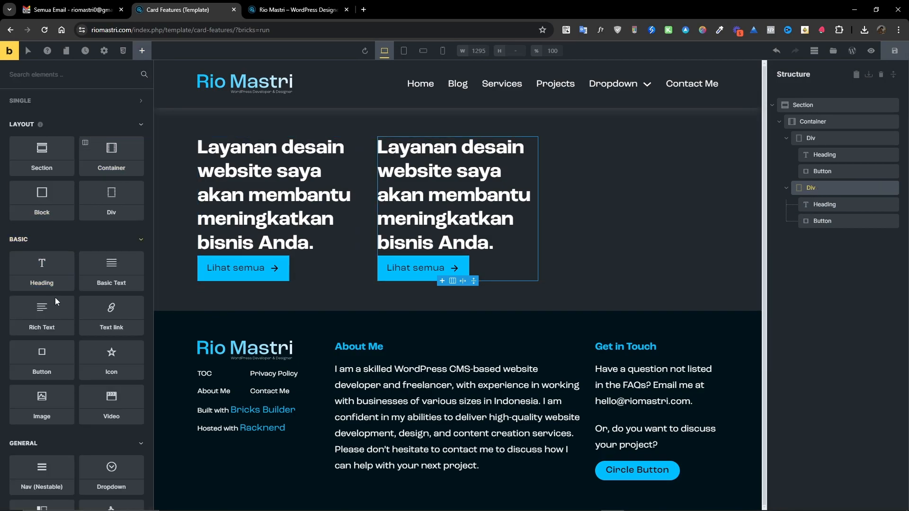
{"action": "left_click", "coordinate": [44, 316]}
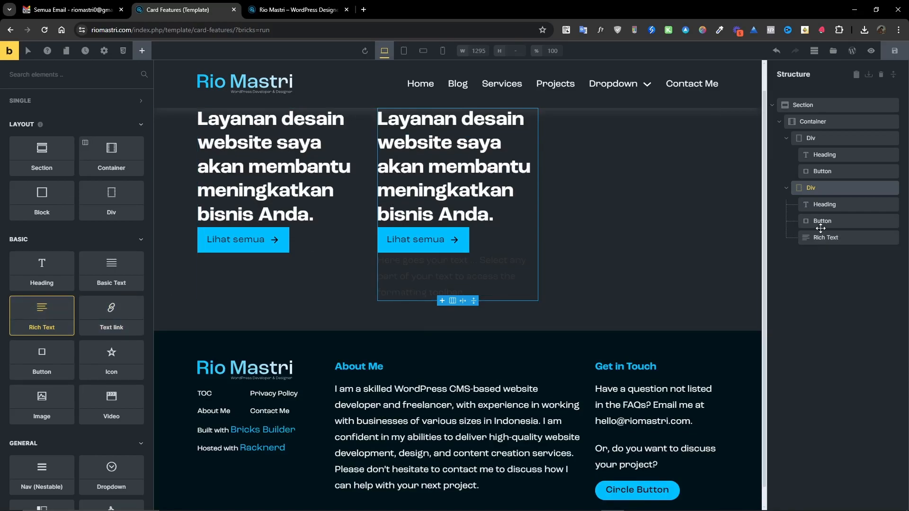
{"action": "left_click_drag", "start_coordinate": [815, 221], "coordinate": [813, 249]}
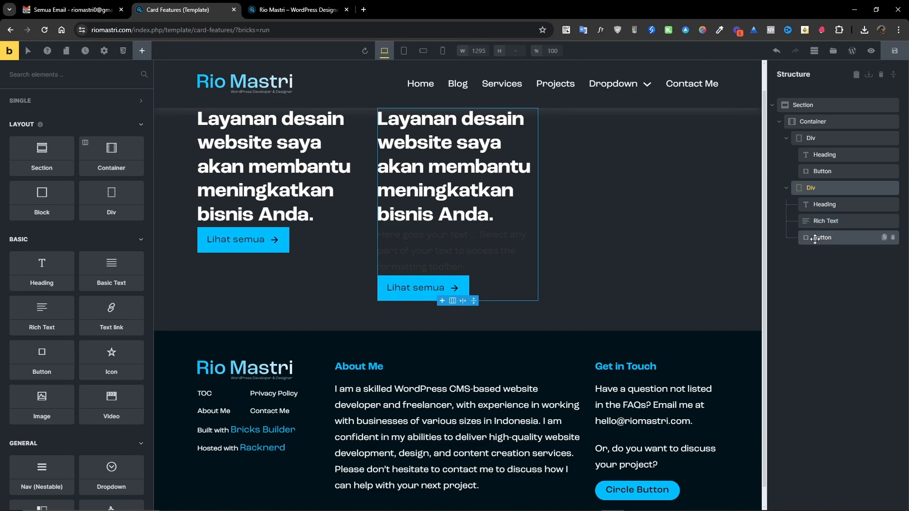
Add an SVG element to the end of the second card Div.
{"action": "left_click", "coordinate": [812, 188]}
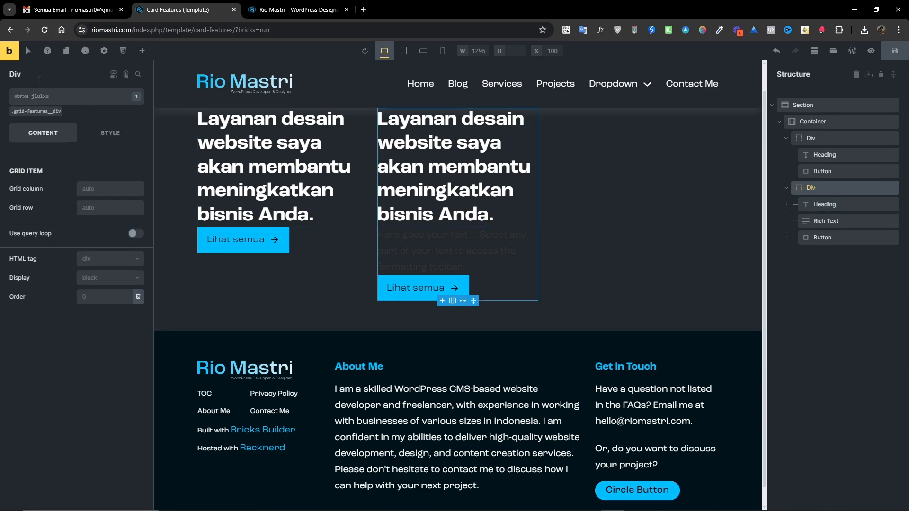
{"action": "left_click", "coordinate": [148, 54]}
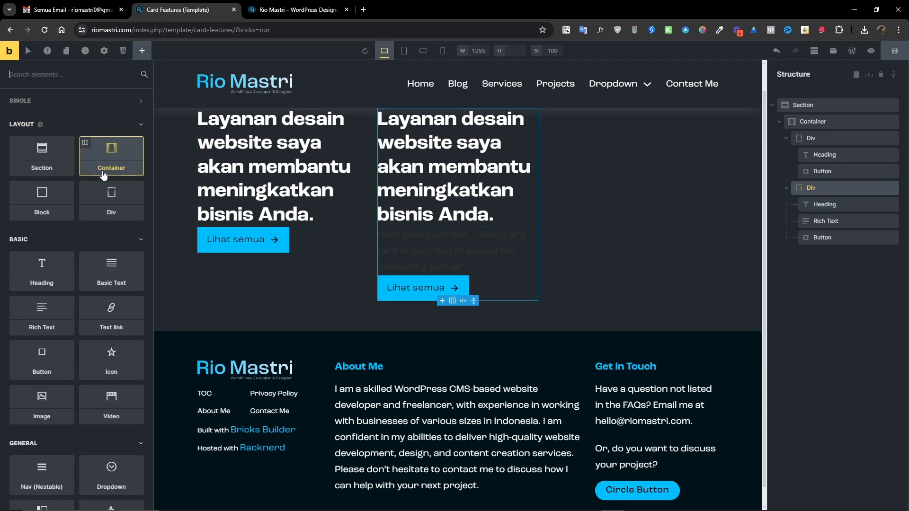
{"action": "left_click", "coordinate": [68, 76]}
{"action": "type", "text": "svg"}
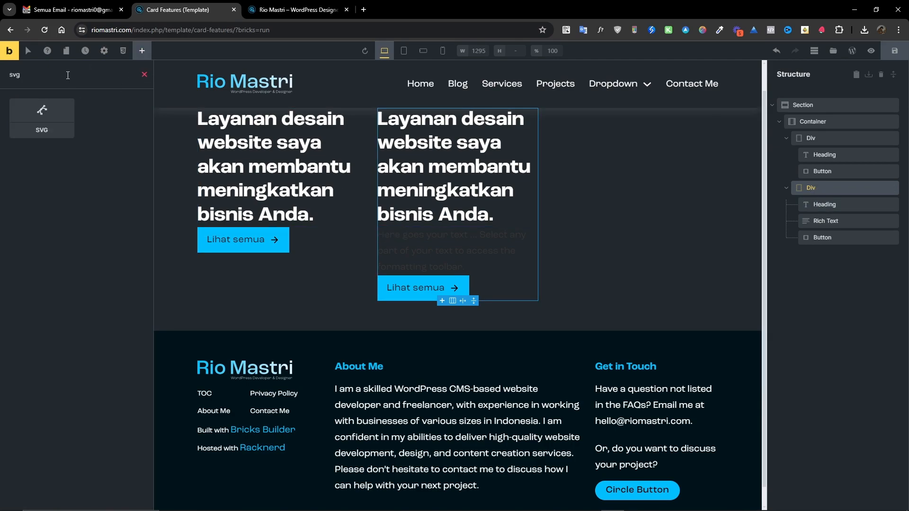
{"action": "left_click", "coordinate": [61, 123]}
{"action": "left_click", "coordinate": [819, 254]}
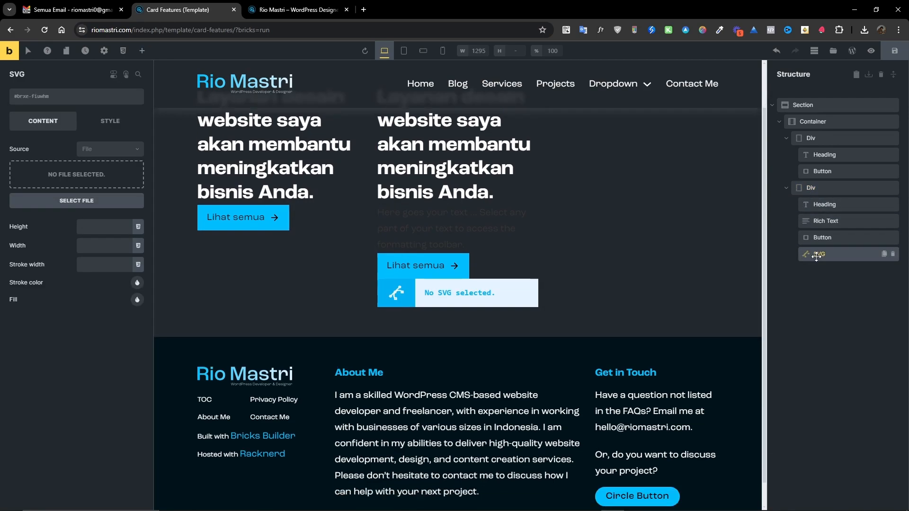
{"action": "left_click", "coordinate": [110, 121]}
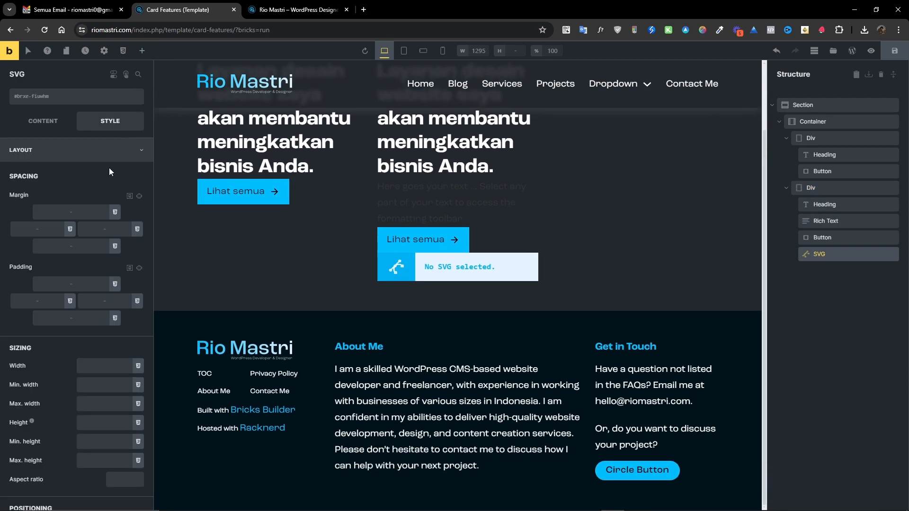
{"action": "scroll", "coordinate": [85, 281], "scroll_direction": "down", "scroll_amount": 1}
{"action": "scroll", "coordinate": [86, 281], "scroll_direction": "down", "scroll_amount": 6}
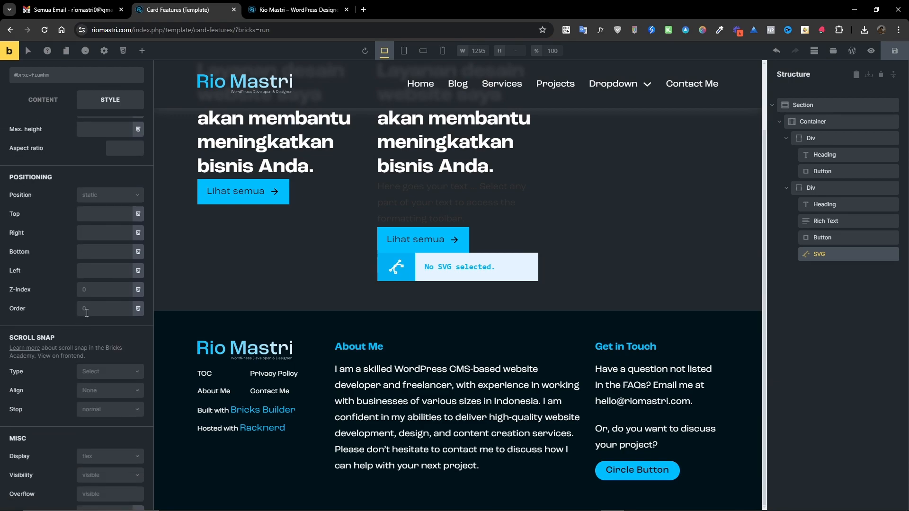
{"action": "left_click", "coordinate": [86, 308]}
{"action": "left_click", "coordinate": [36, 103]}
Upload code-monitor-1 (1).svg as the SVG's file, title it Code Monitor, and insert it.
{"action": "left_click", "coordinate": [70, 201]}
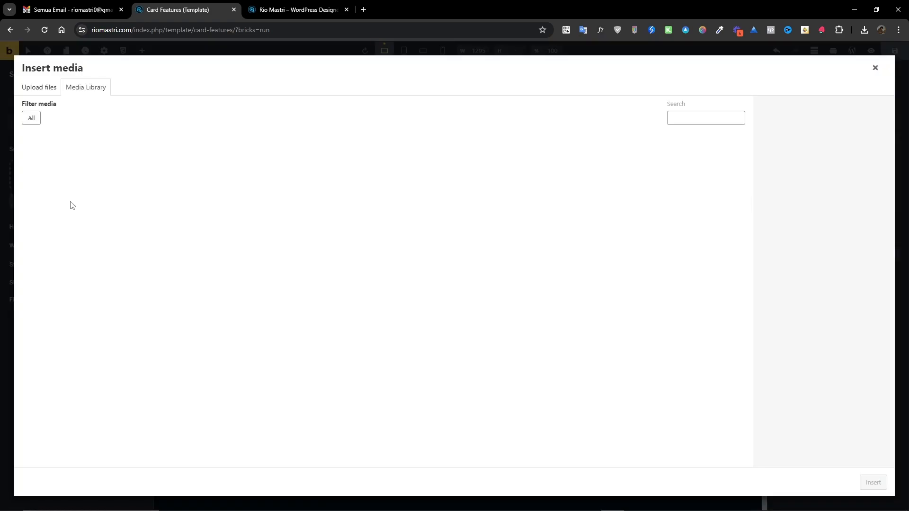
{"action": "left_click", "coordinate": [44, 92]}
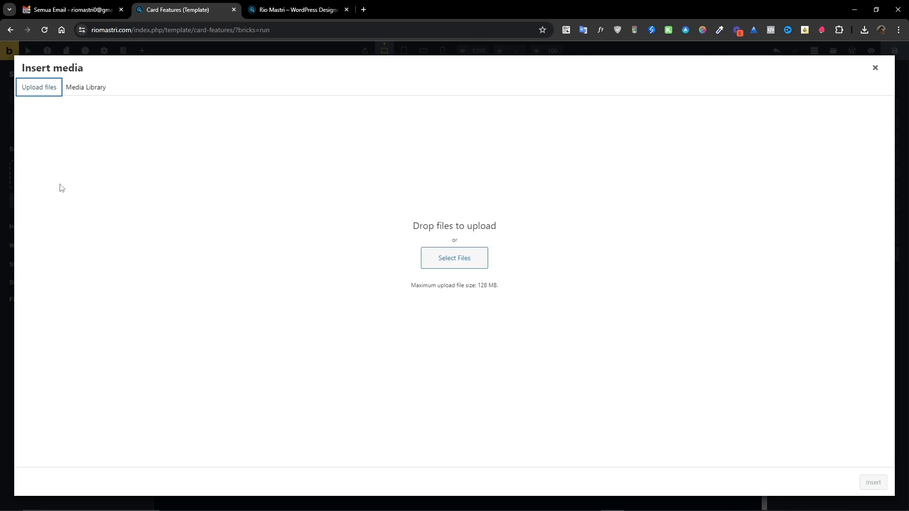
{"action": "left_click", "coordinate": [455, 261]}
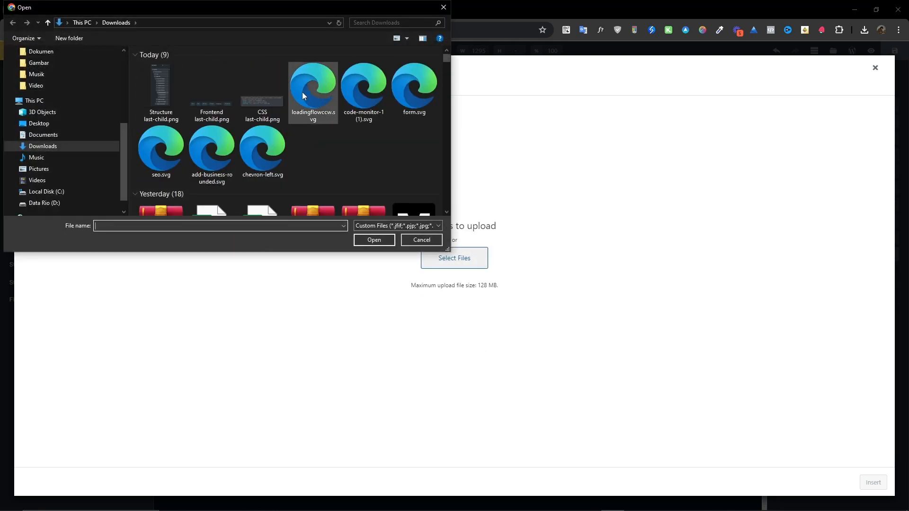
{"action": "left_click_drag", "start_coordinate": [448, 249], "coordinate": [453, 439]}
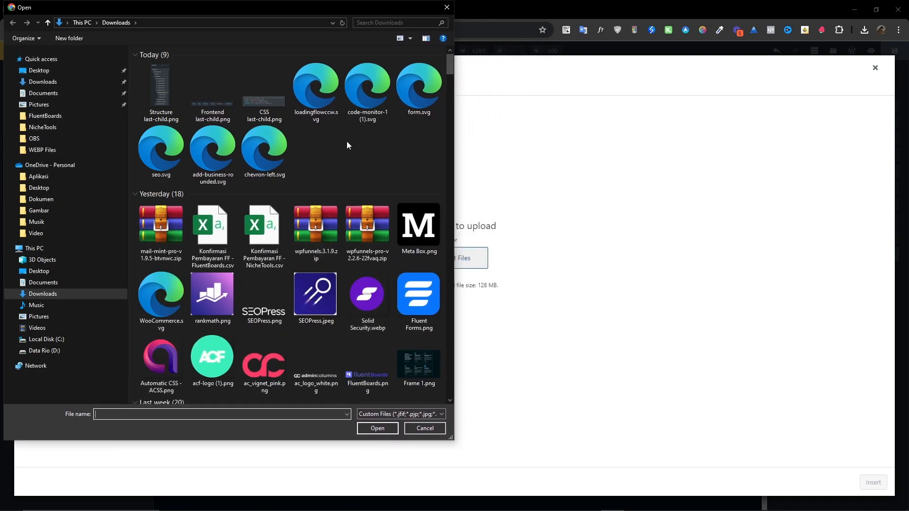
{"action": "left_click", "coordinate": [364, 97]}
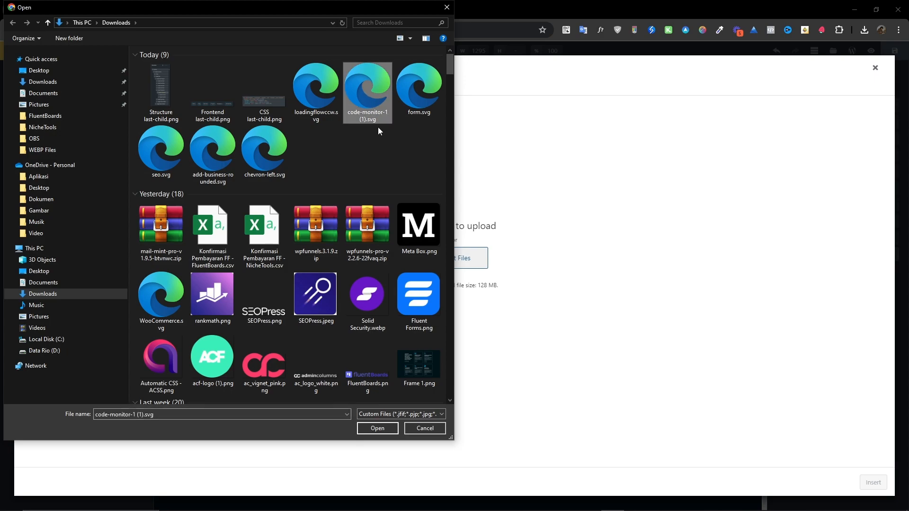
{"action": "left_click", "coordinate": [381, 429]}
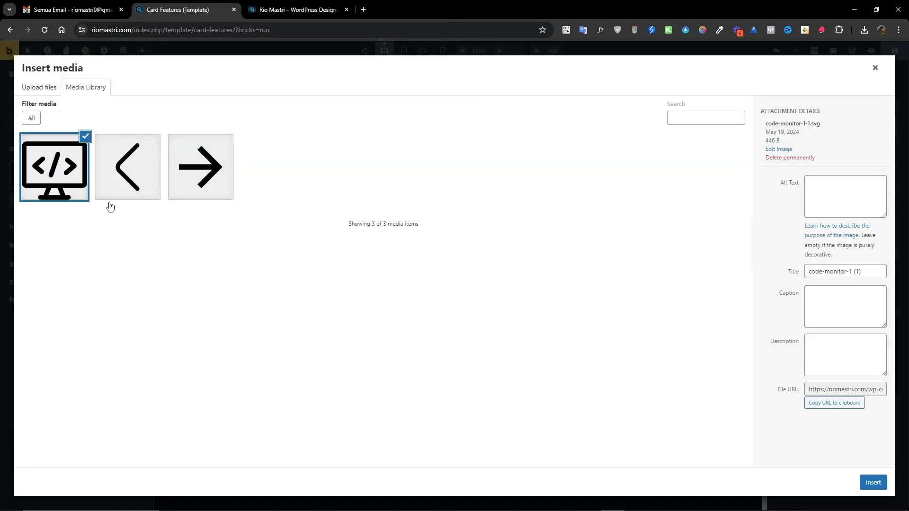
{"action": "left_click_drag", "start_coordinate": [866, 272], "coordinate": [790, 275]}
{"action": "type", "text": "COde Monitor"}
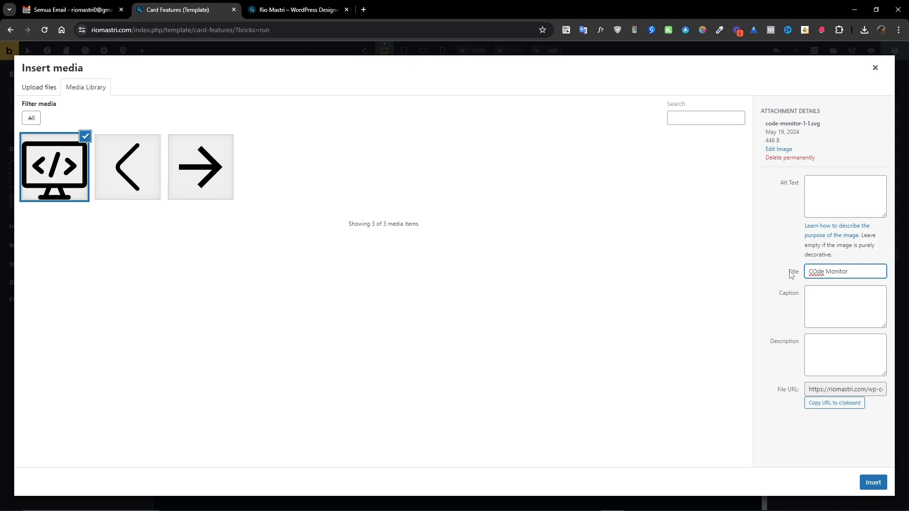
{"action": "key", "text": "Delete"}
{"action": "type", "text": "o"}
{"action": "left_click", "coordinate": [873, 482]}
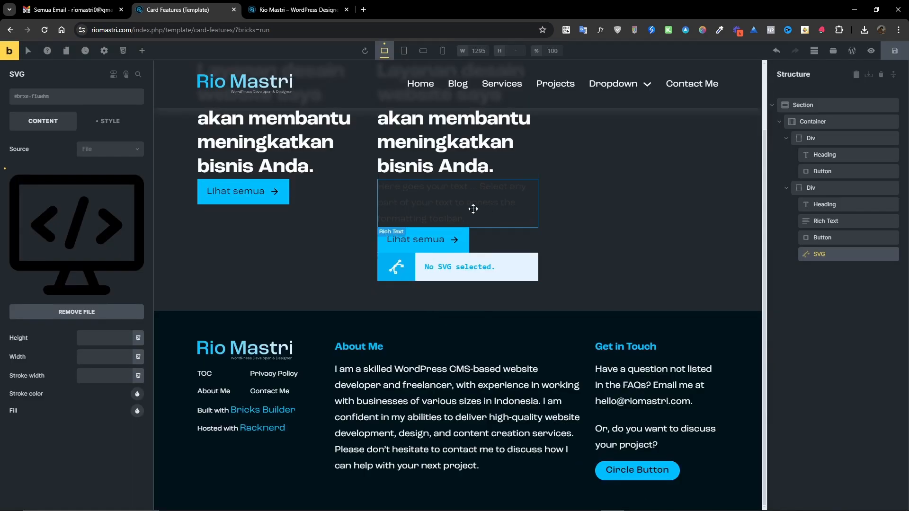
Set the second card heading's HTML tag to h5.
{"action": "scroll", "coordinate": [457, 244], "scroll_direction": "up", "scroll_amount": 2}
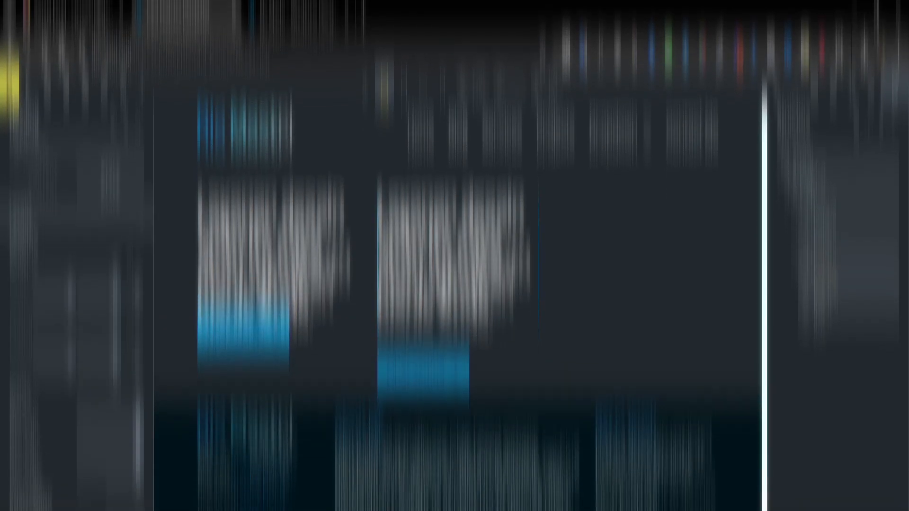
{"action": "left_click", "coordinate": [386, 221]}
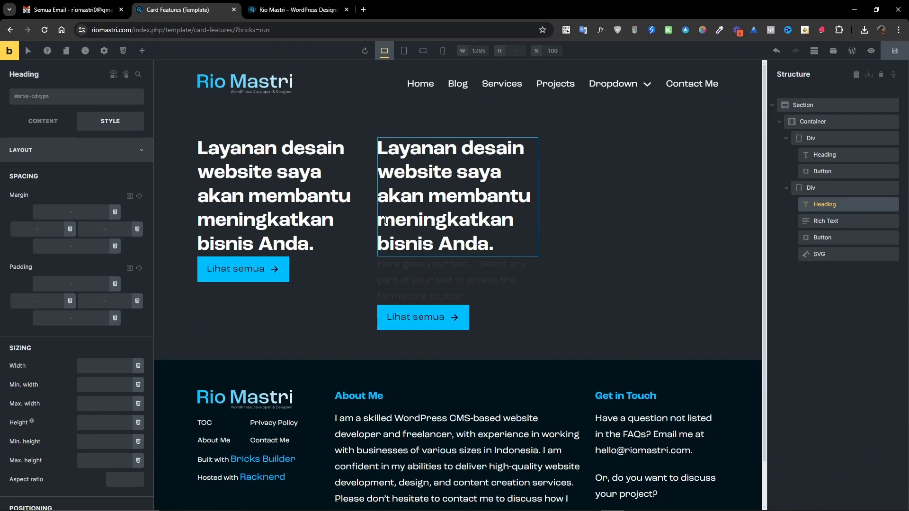
{"action": "left_click", "coordinate": [43, 120]}
{"action": "left_click", "coordinate": [102, 168]}
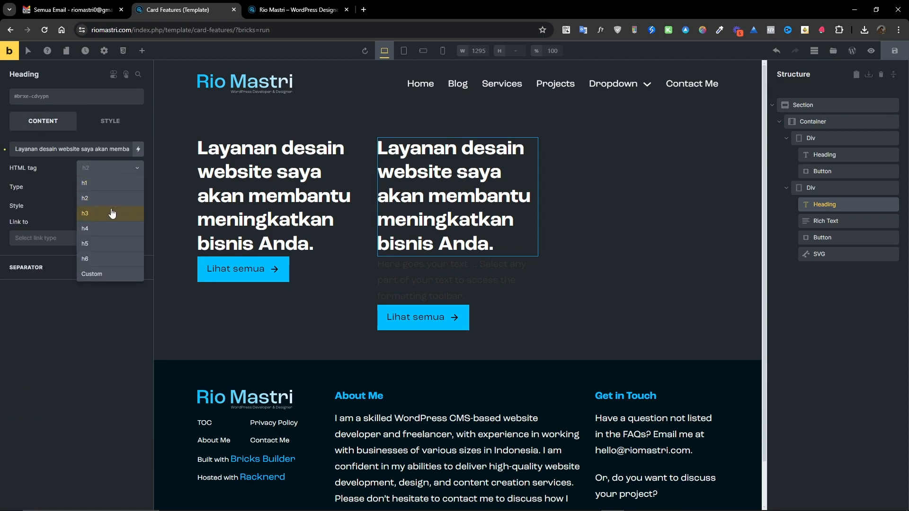
{"action": "left_click", "coordinate": [109, 214]}
{"action": "left_click", "coordinate": [106, 170]}
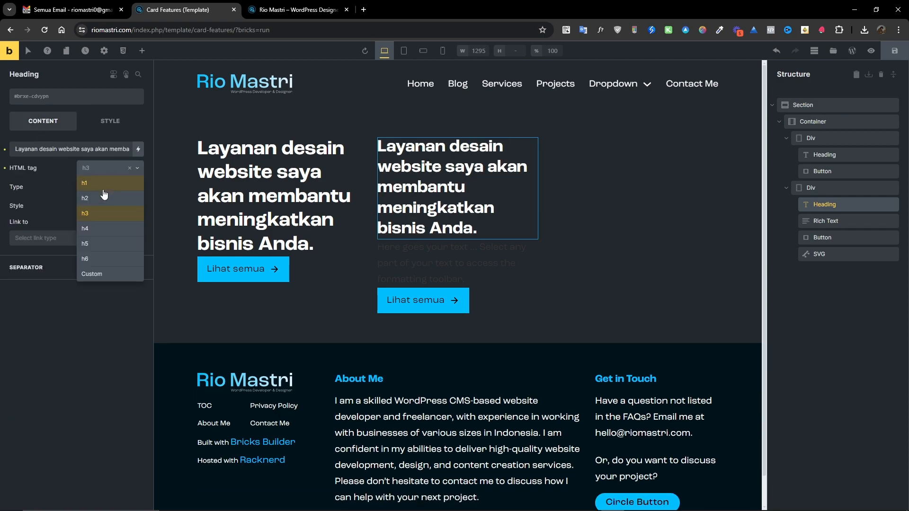
{"action": "left_click", "coordinate": [99, 229]}
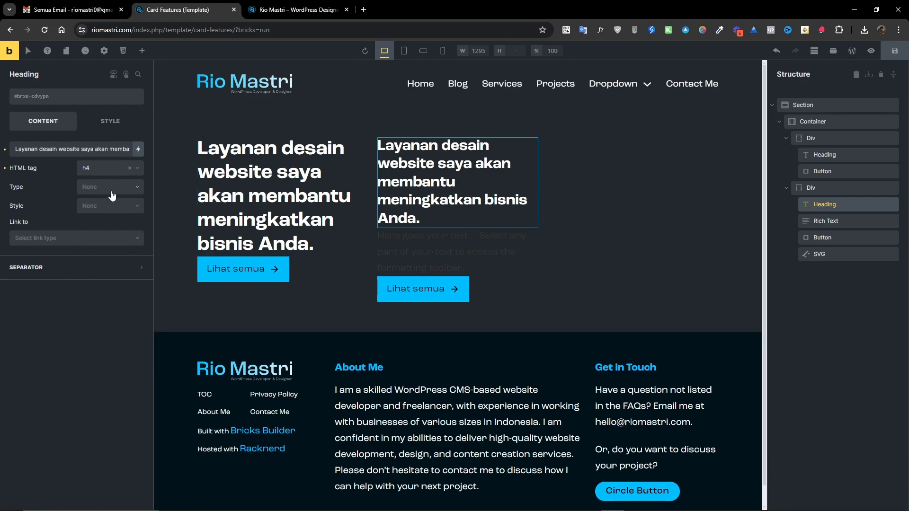
{"action": "left_click", "coordinate": [102, 169]}
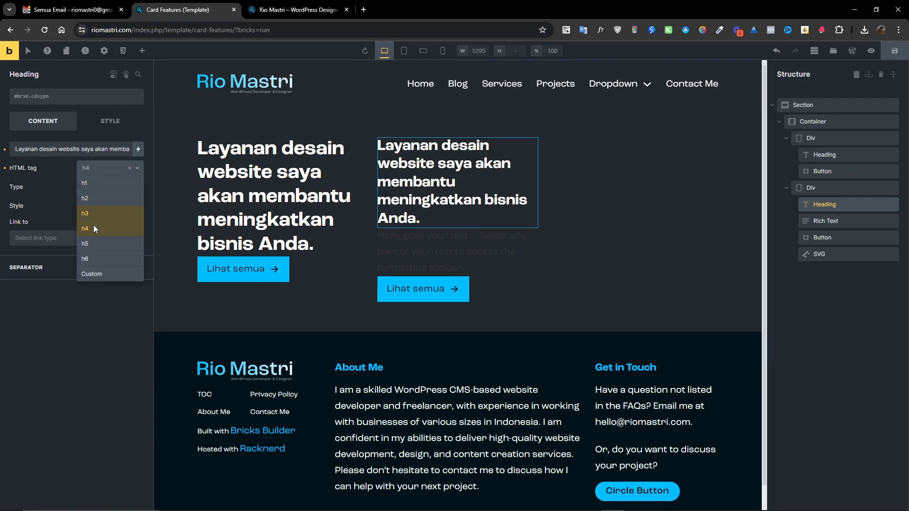
{"action": "left_click", "coordinate": [95, 244]}
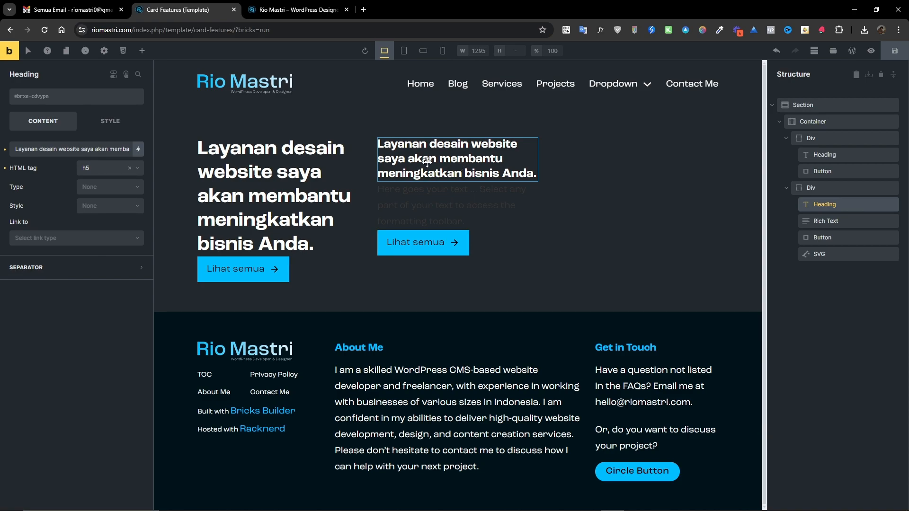
{"action": "left_click", "coordinate": [47, 148]}
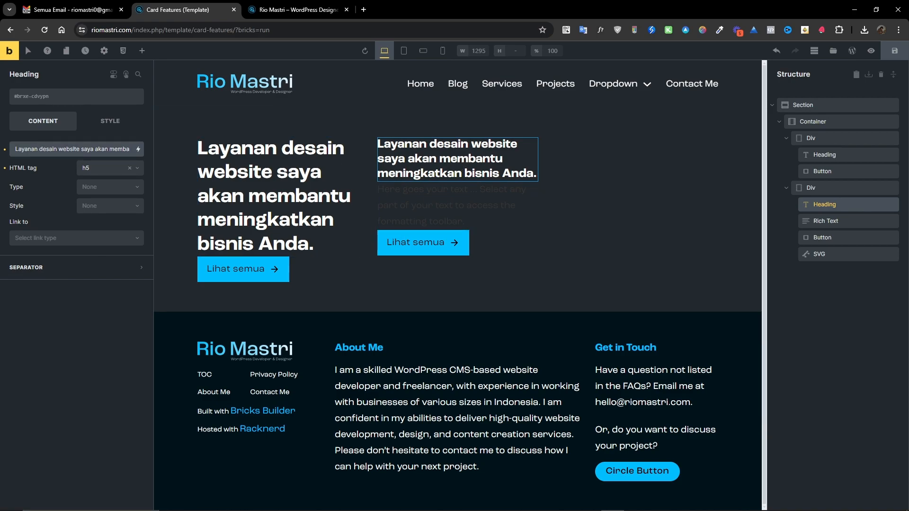
{"action": "key", "text": "alt+Tab"}
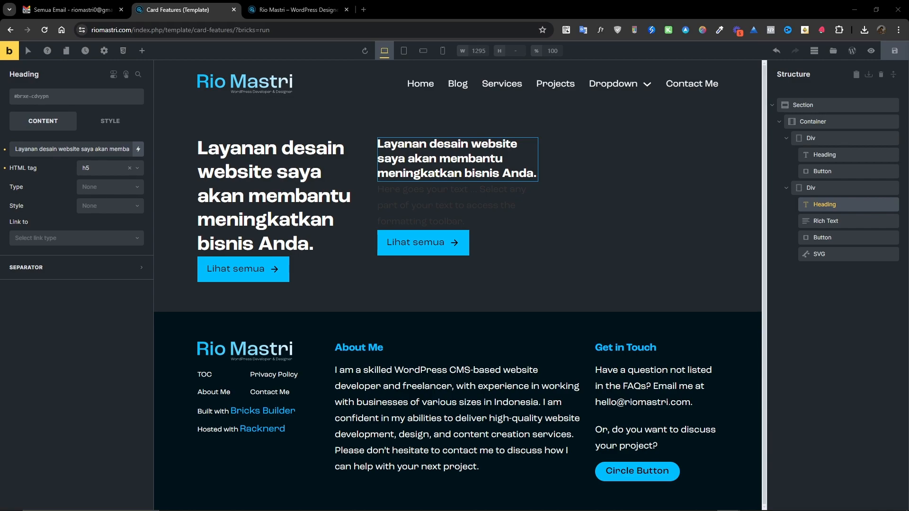
Replace the second card heading's text with "Website Design & Development".
{"action": "left_click", "coordinate": [108, 150]}
{"action": "key", "text": "ctrl+a"}
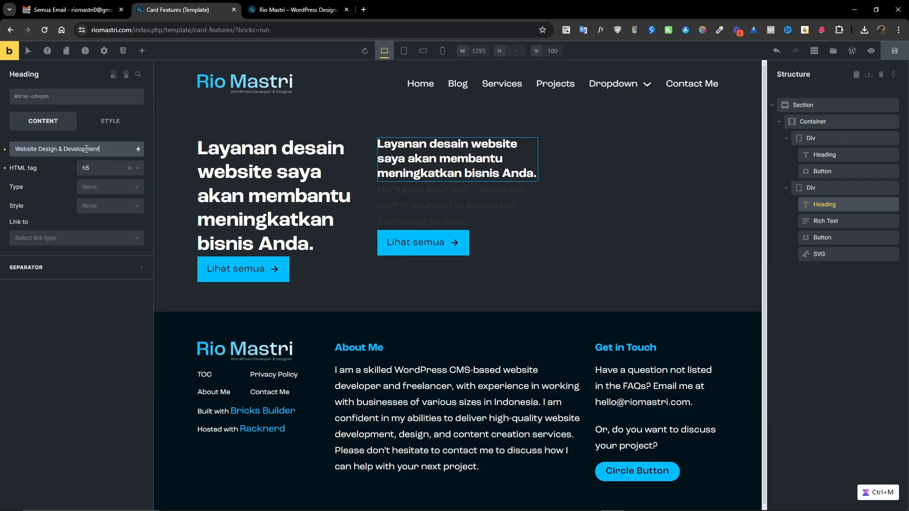
{"action": "type", "text": "Website Design & Development"}
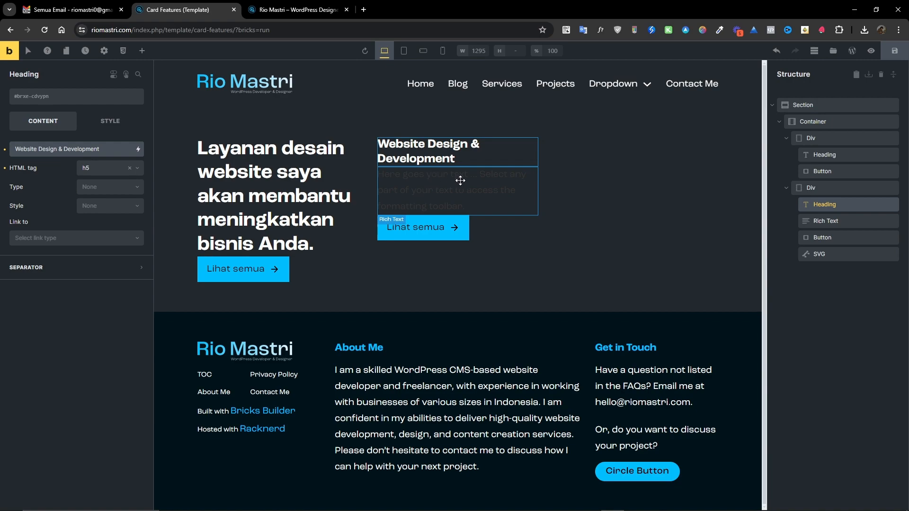
Set the second card Rich Text's typography color to the white variable.
{"action": "left_click", "coordinate": [426, 185]}
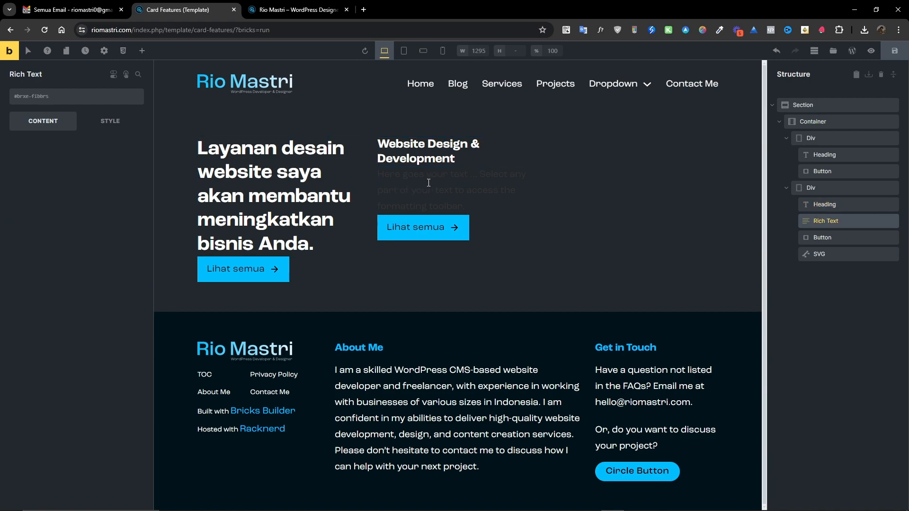
{"action": "left_click", "coordinate": [114, 122]}
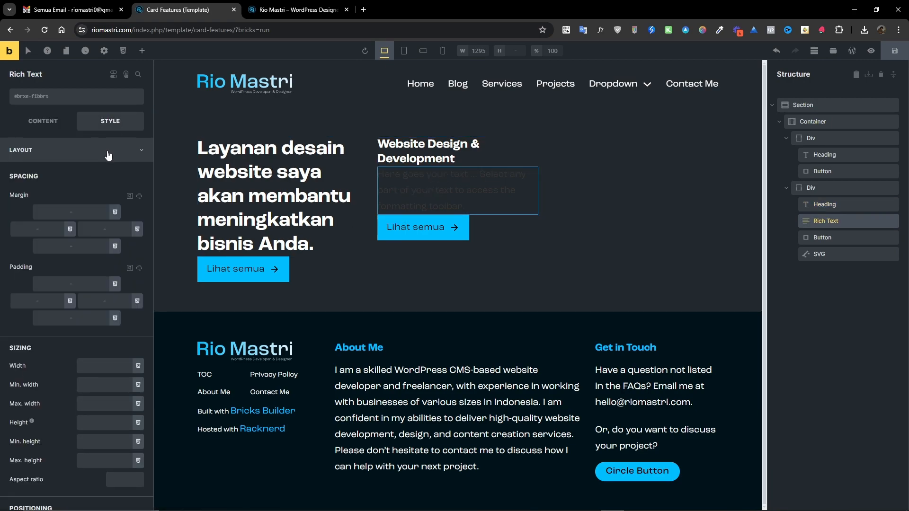
{"action": "left_click", "coordinate": [109, 155]}
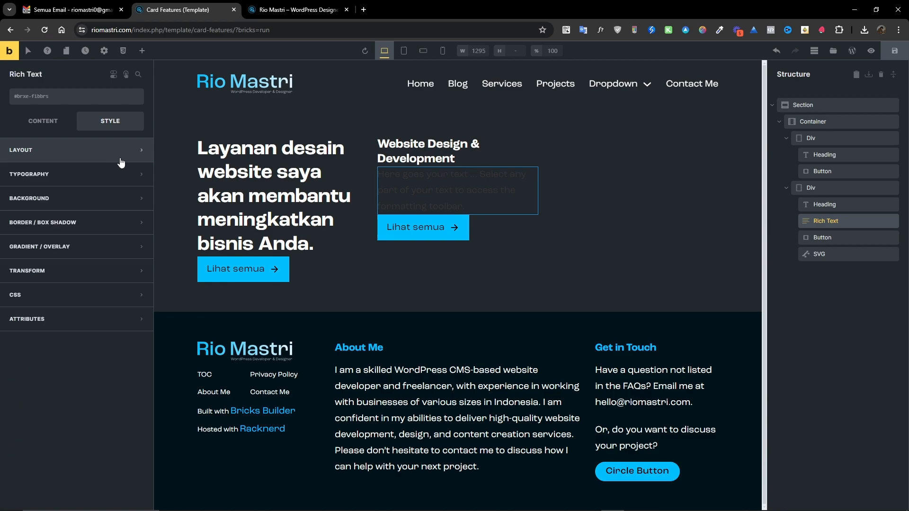
{"action": "left_click", "coordinate": [86, 179]}
{"action": "left_click", "coordinate": [138, 197]}
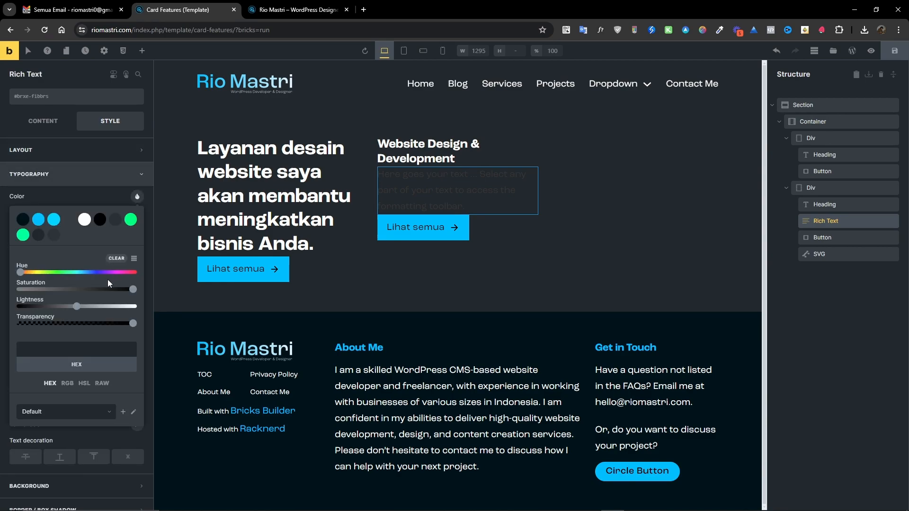
{"action": "left_click", "coordinate": [84, 219]}
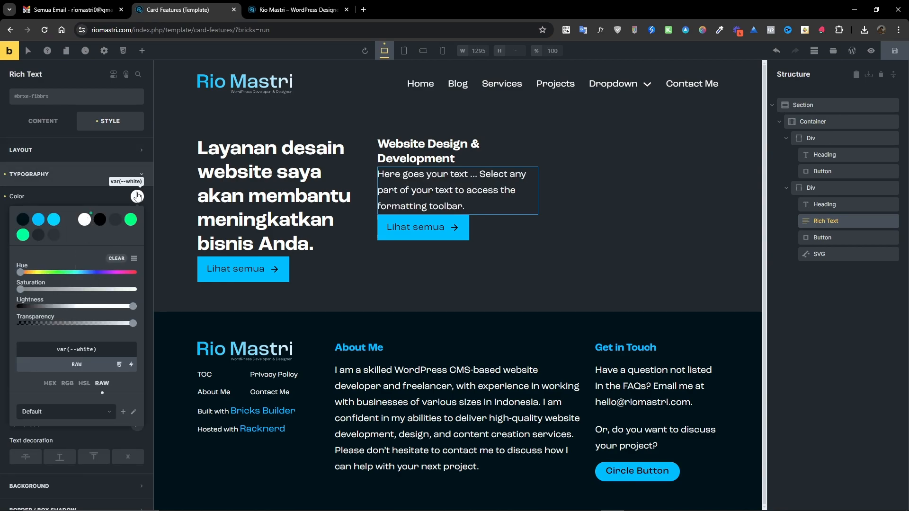
{"action": "left_click", "coordinate": [112, 189]}
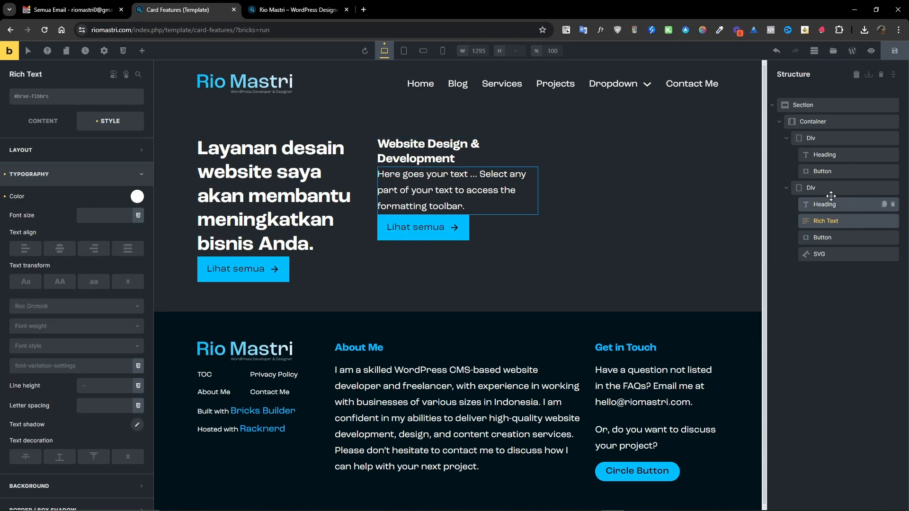
Select the second card's SVG and set its stroke color and fill to the blue swatch.
{"action": "left_click", "coordinate": [818, 254]}
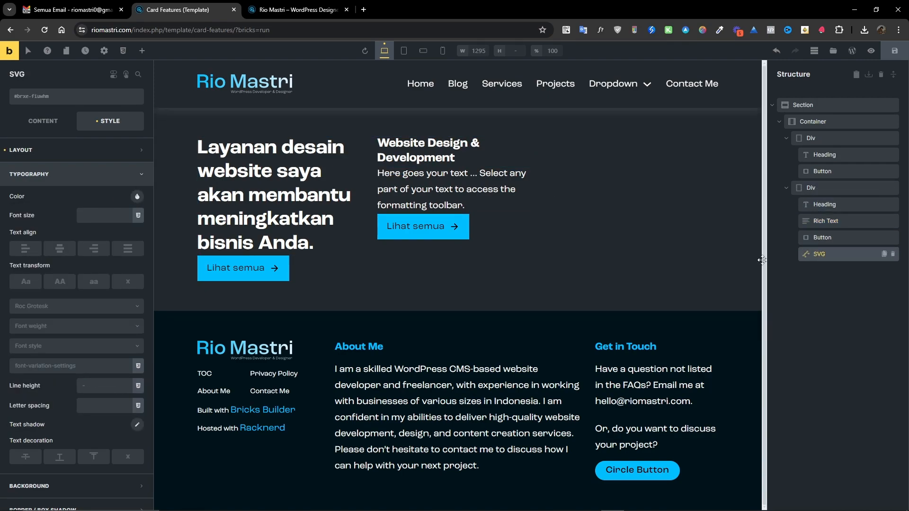
{"action": "left_click", "coordinate": [44, 120]}
{"action": "left_click", "coordinate": [97, 339]}
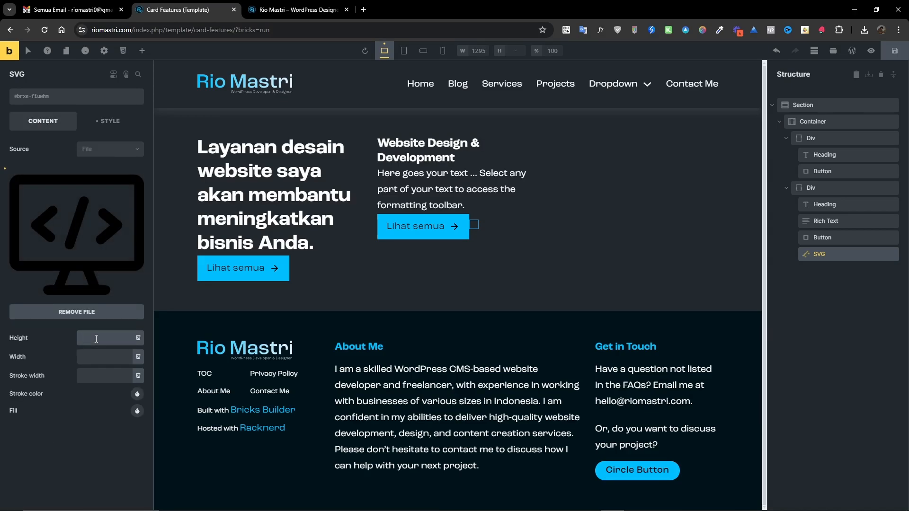
{"action": "left_click", "coordinate": [137, 394]}
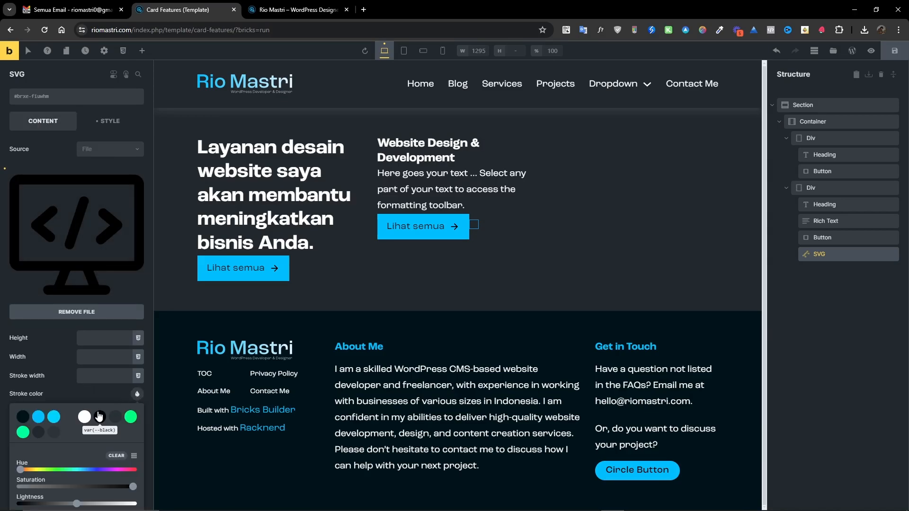
{"action": "left_click", "coordinate": [39, 417]}
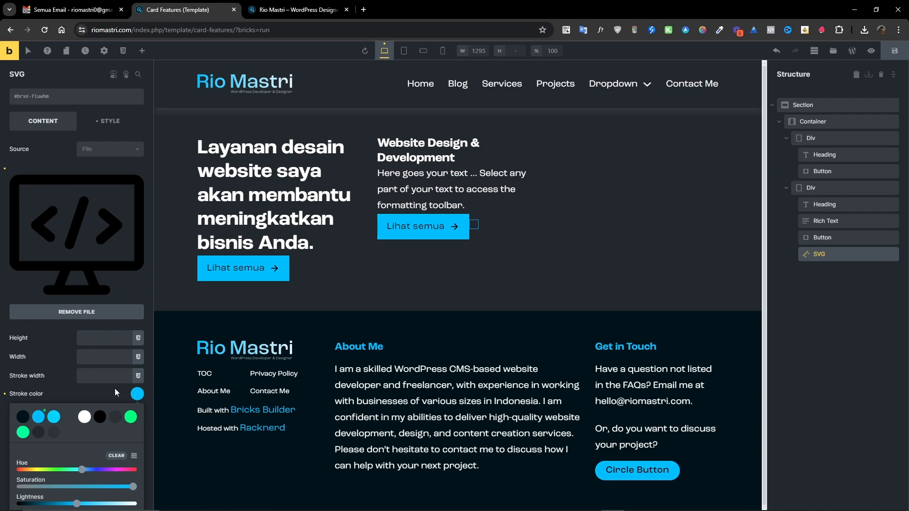
{"action": "left_click", "coordinate": [138, 394]}
{"action": "left_click", "coordinate": [137, 411]}
{"action": "left_click", "coordinate": [46, 434]}
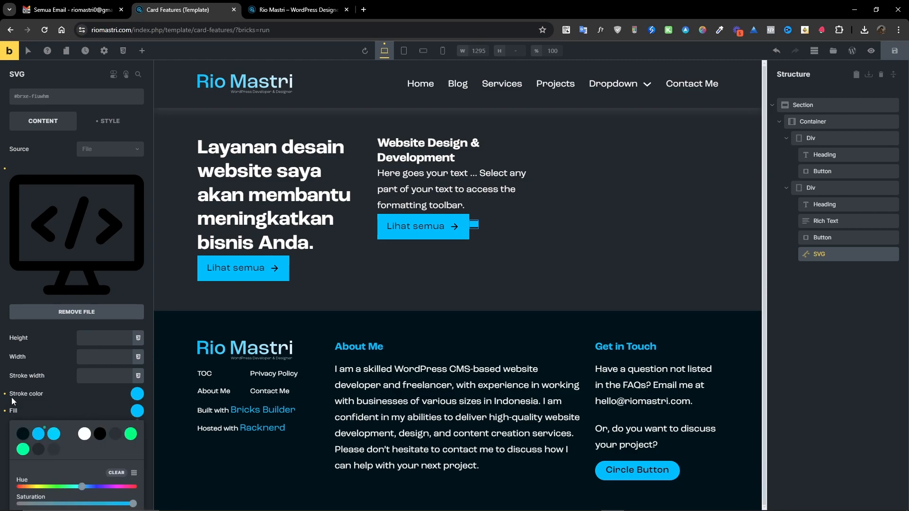
{"action": "left_click", "coordinate": [93, 337]}
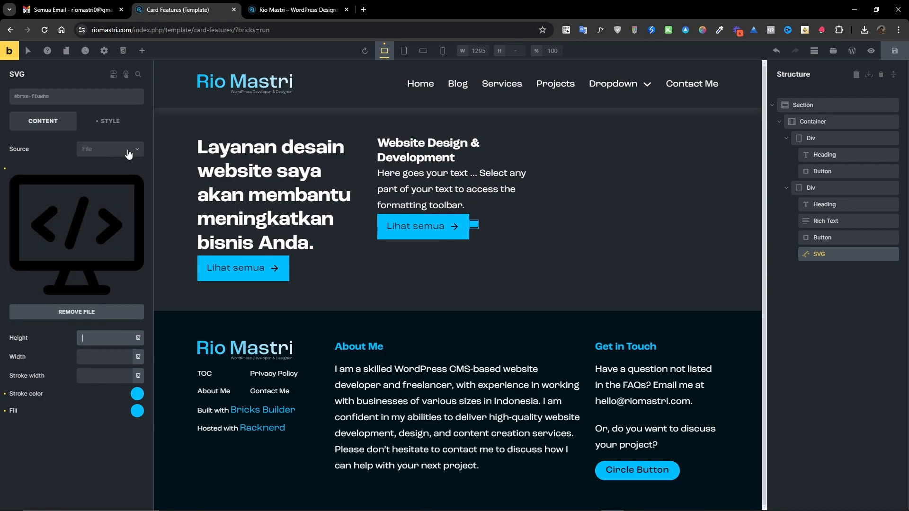
{"action": "left_click", "coordinate": [97, 227]}
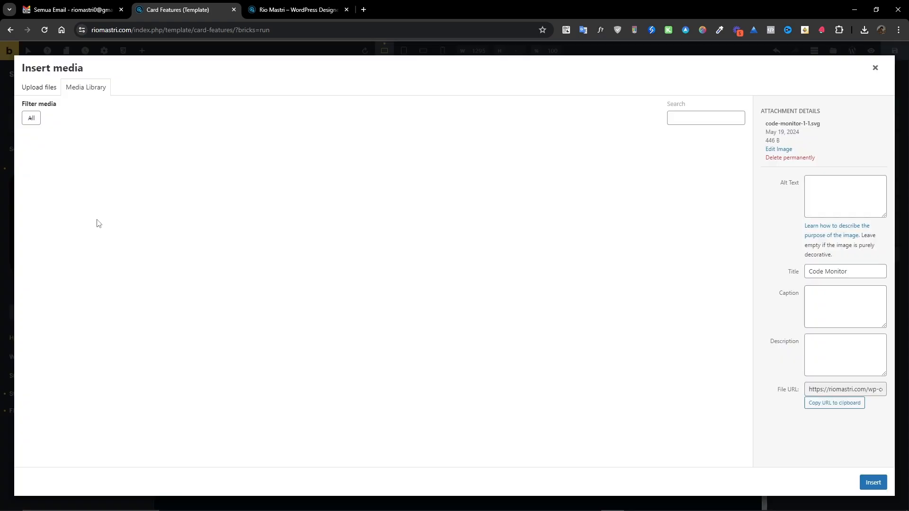
{"action": "left_click", "coordinate": [876, 69]}
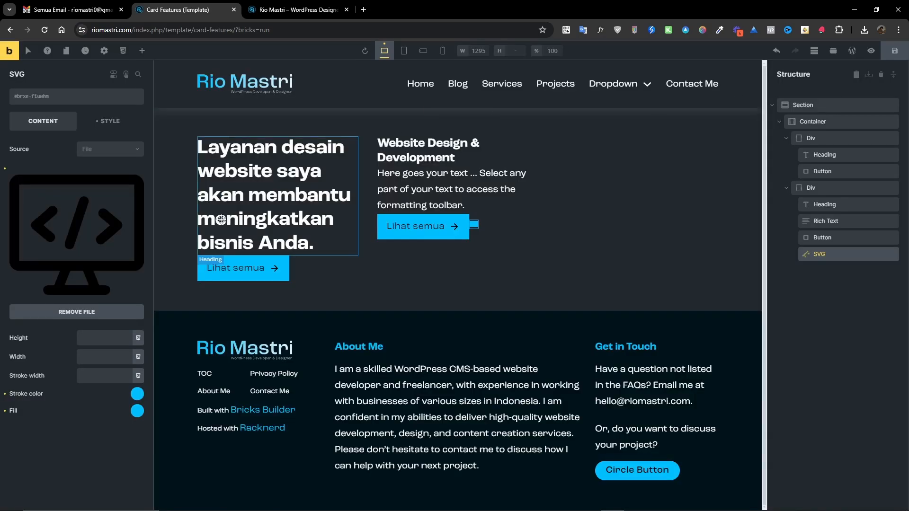
Set the SVG's height and width to 40.
{"action": "left_click", "coordinate": [81, 336]}
{"action": "type", "text": "40"}
{"action": "left_click", "coordinate": [111, 362]}
{"action": "type", "text": "40"}
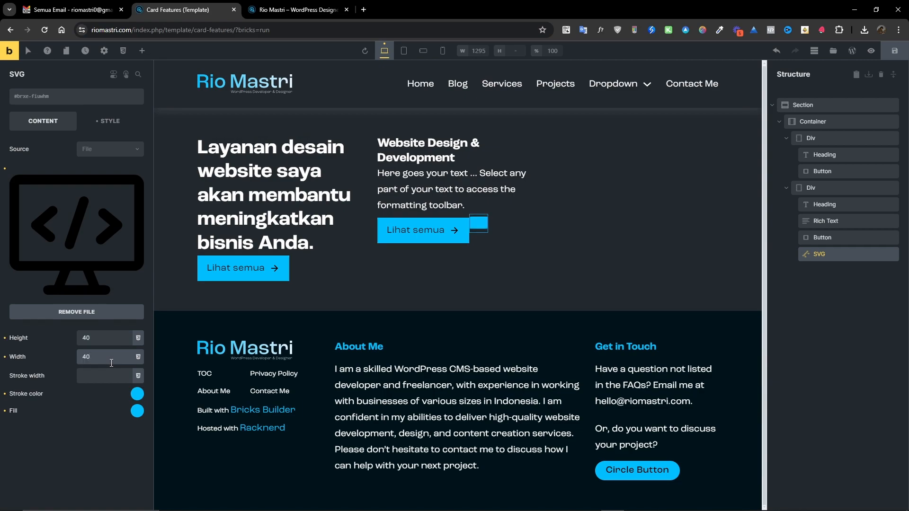
Reapply the blue stroke color to the SVG and clear its fill color.
{"action": "left_click", "coordinate": [5, 395]}
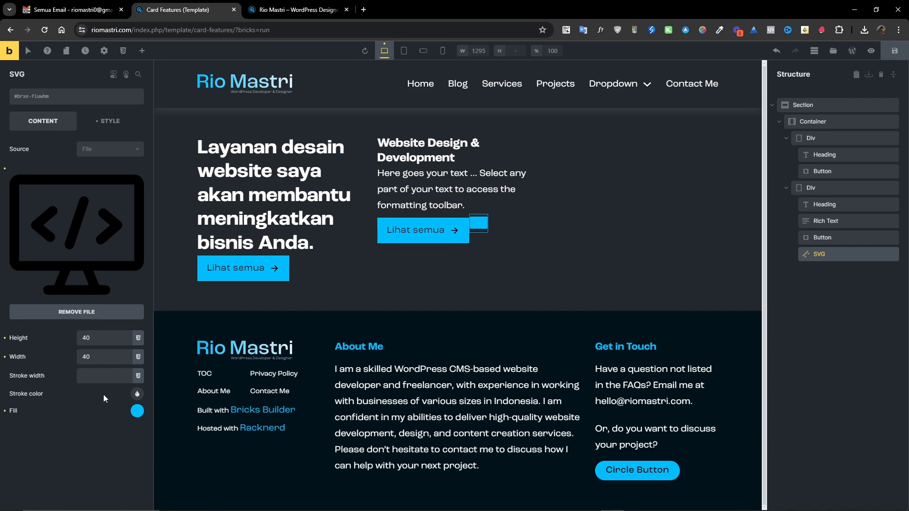
{"action": "left_click", "coordinate": [137, 394]}
{"action": "left_click", "coordinate": [38, 417]}
{"action": "left_click", "coordinate": [5, 412]}
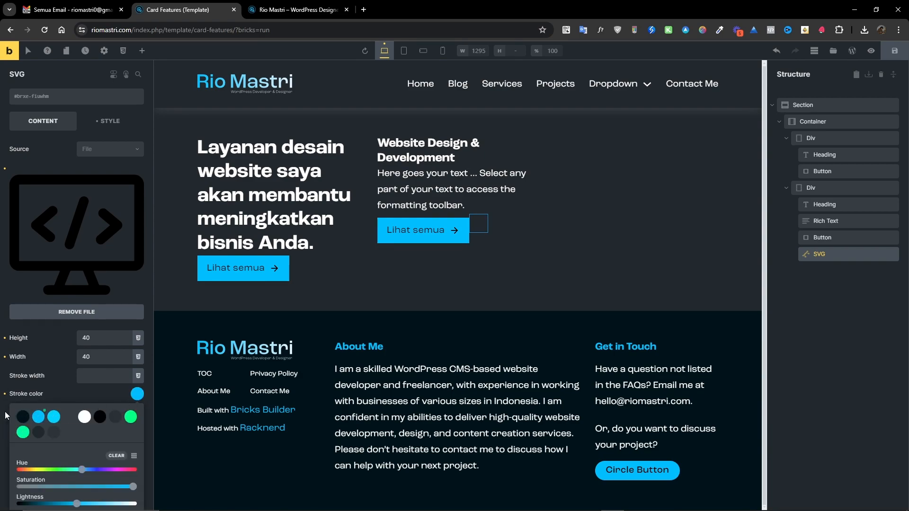
{"action": "left_click", "coordinate": [57, 396]}
{"action": "left_click", "coordinate": [136, 412]}
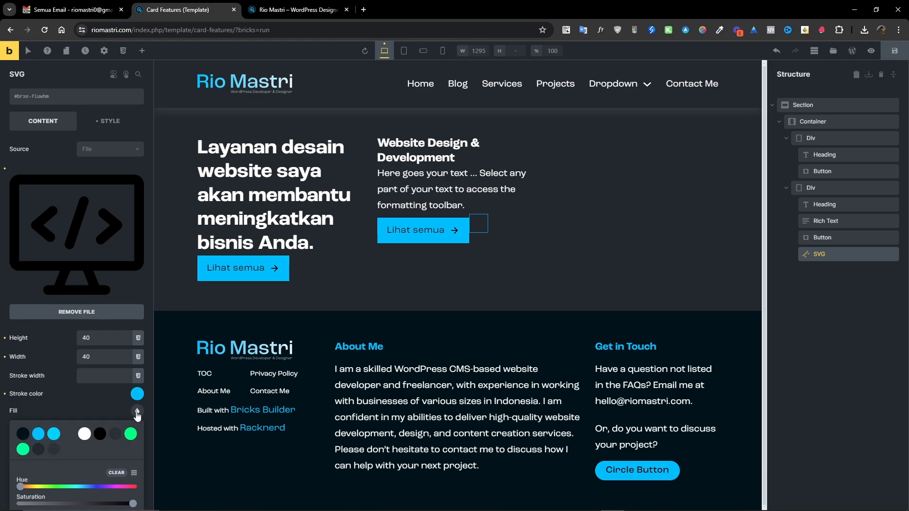
Set the SVG's stroke width to 1.
{"action": "left_click", "coordinate": [91, 376]}
{"action": "type", "text": "1"}
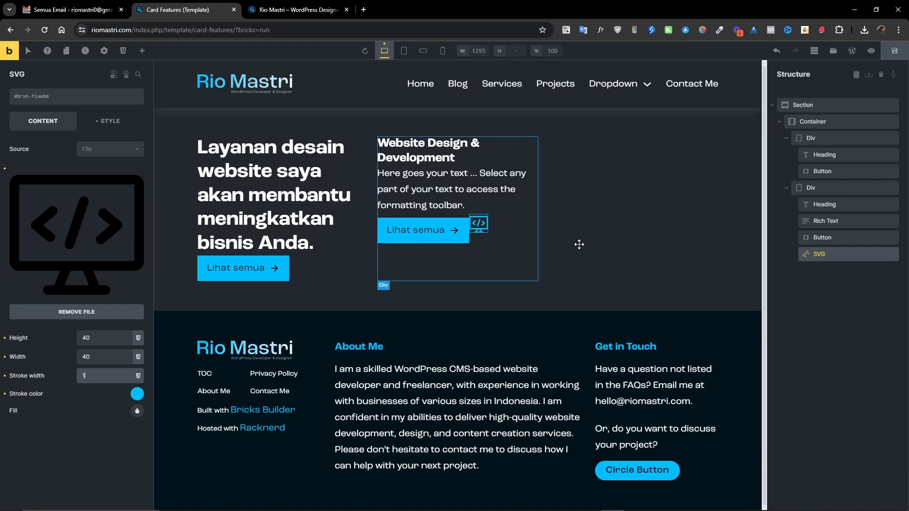
On the second card Div's .grid-features__div class, set display to flex with a column direction.
{"action": "left_click", "coordinate": [833, 190]}
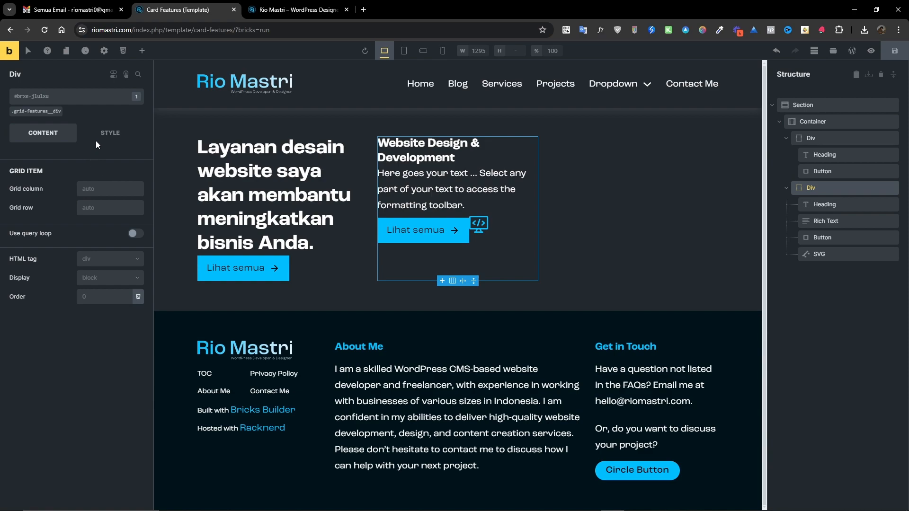
{"action": "left_click", "coordinate": [35, 112]}
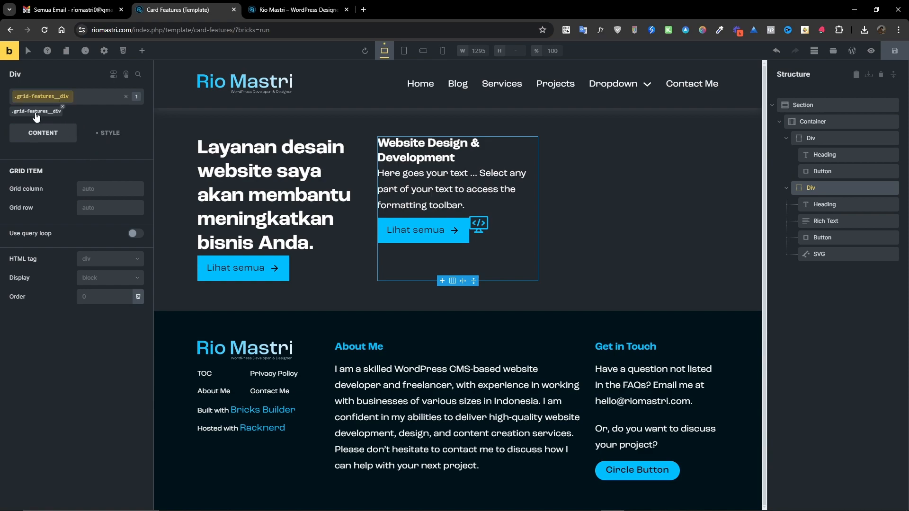
{"action": "left_click", "coordinate": [102, 279]}
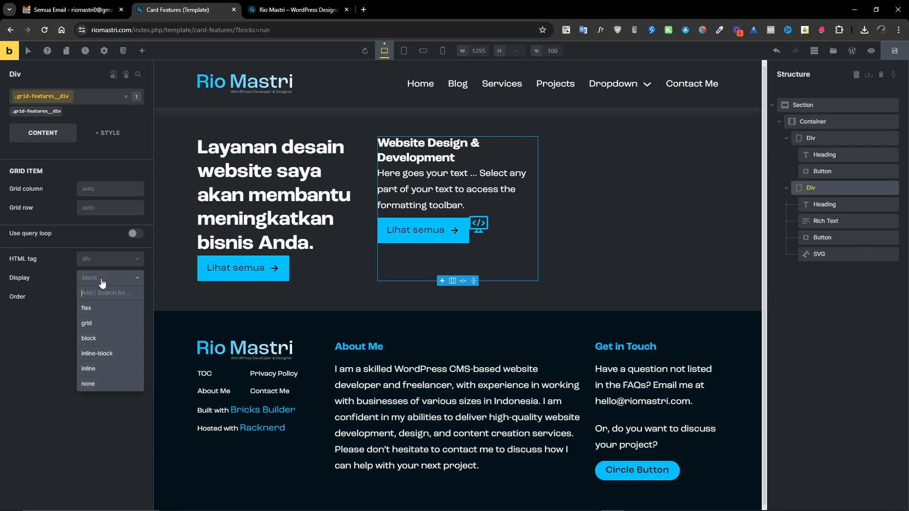
{"action": "left_click", "coordinate": [92, 313]}
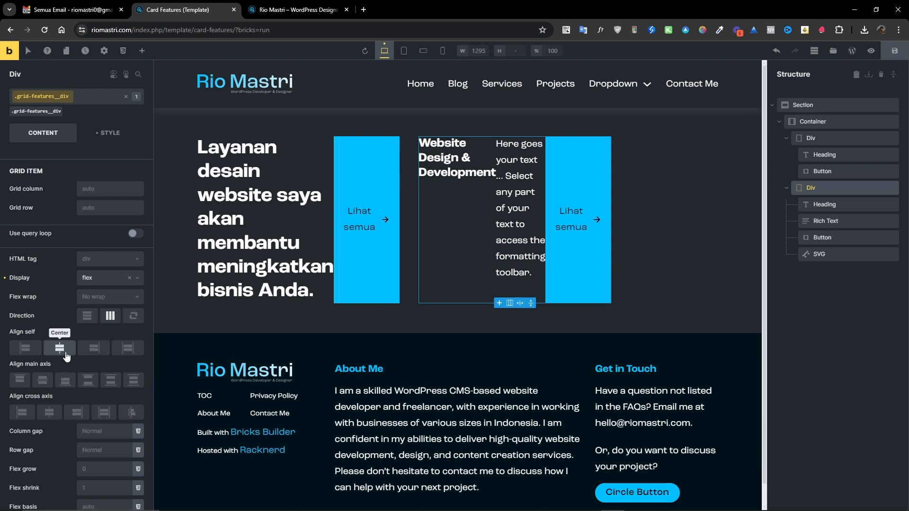
{"action": "left_click", "coordinate": [86, 316]}
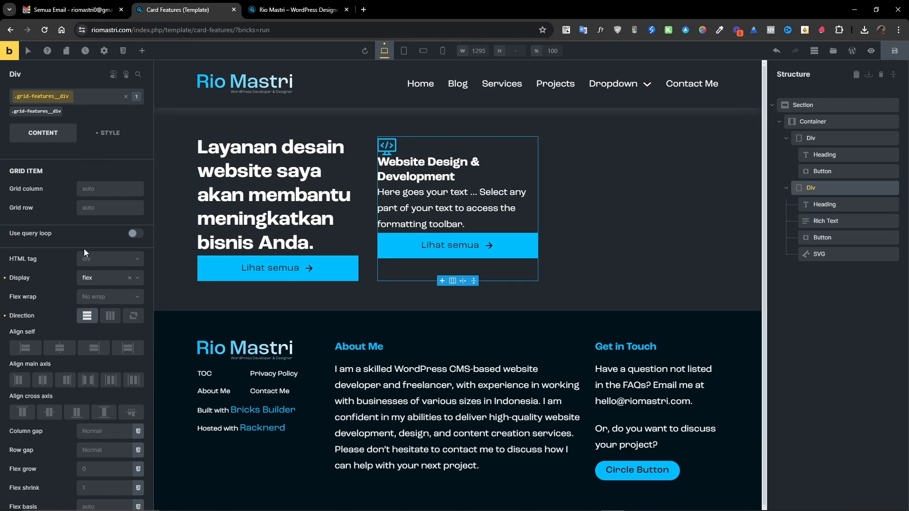
Set the card class's row gap to the var(--space-l) variable.
{"action": "scroll", "coordinate": [45, 410], "scroll_direction": "down", "scroll_amount": 1}
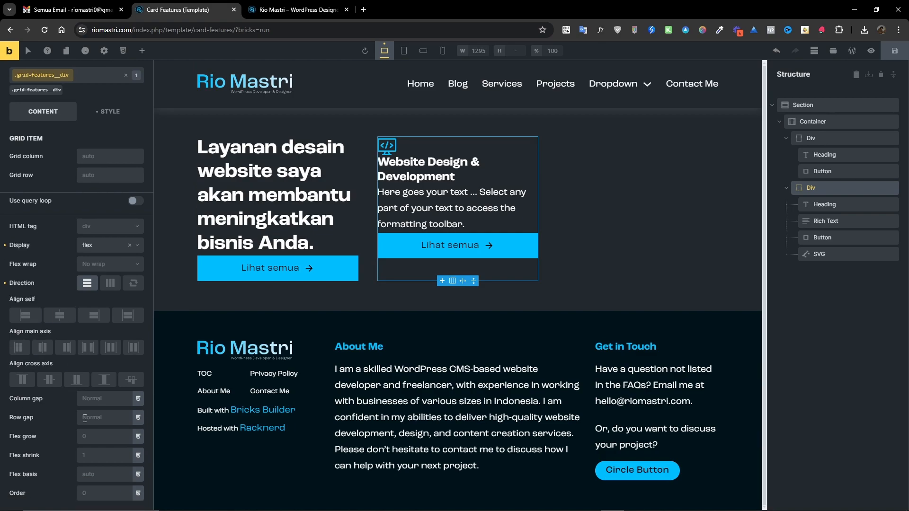
{"action": "left_click", "coordinate": [138, 417]}
{"action": "scroll", "coordinate": [95, 405], "scroll_direction": "down", "scroll_amount": 3}
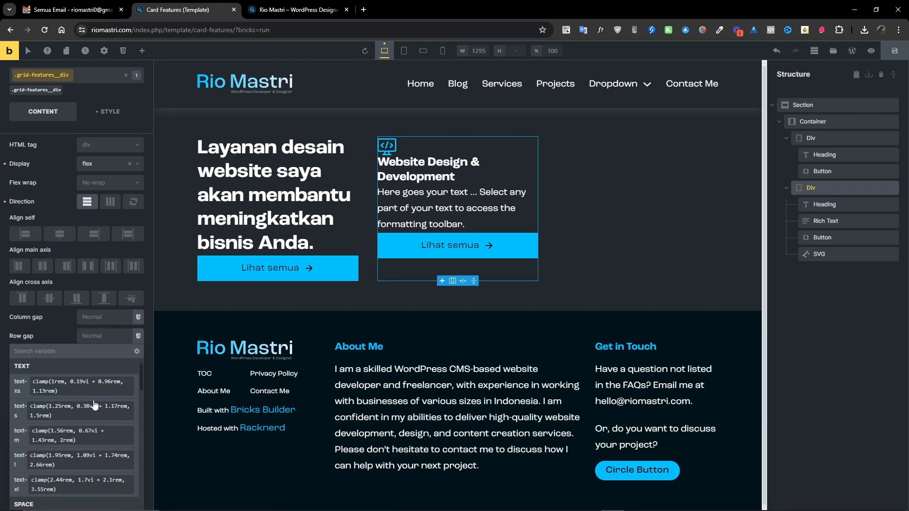
{"action": "scroll", "coordinate": [78, 412], "scroll_direction": "down", "scroll_amount": 2}
{"action": "scroll", "coordinate": [77, 410], "scroll_direction": "down", "scroll_amount": 3}
{"action": "scroll", "coordinate": [79, 417], "scroll_direction": "down", "scroll_amount": 1}
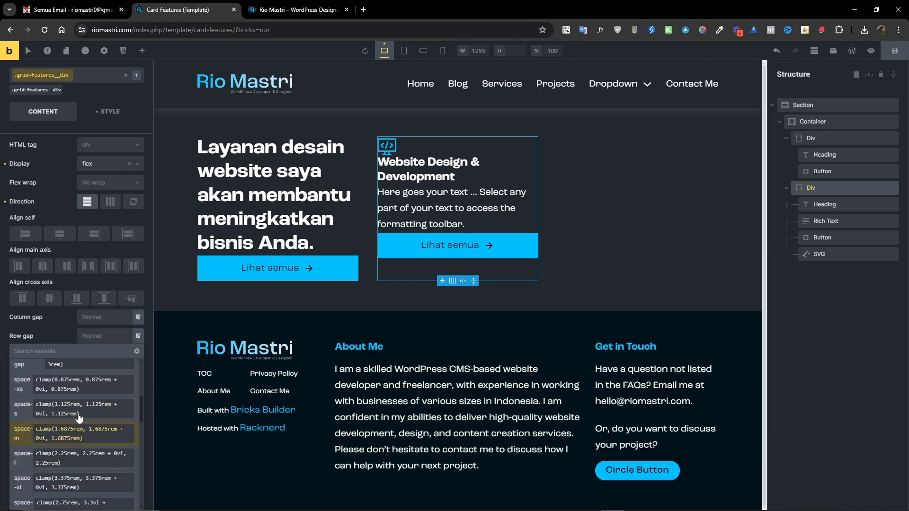
{"action": "left_click", "coordinate": [58, 433]}
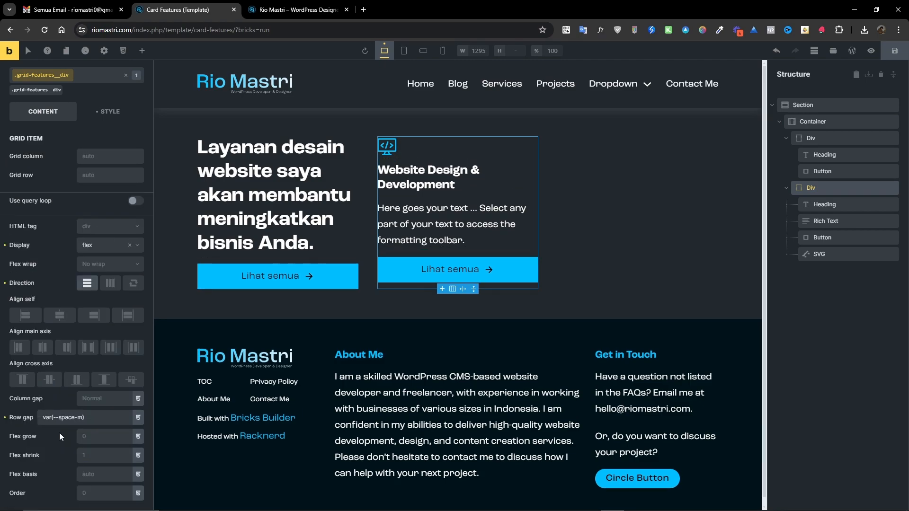
{"action": "double_click", "coordinate": [81, 419]}
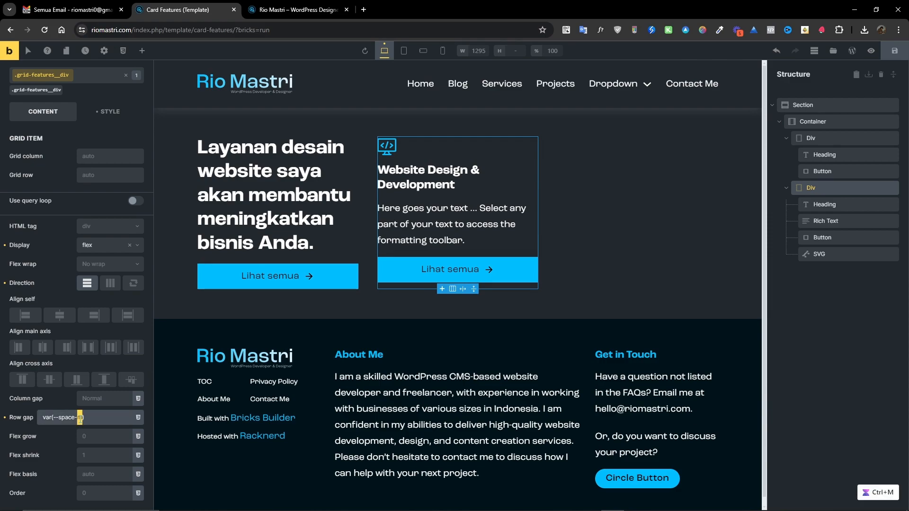
{"action": "type", "text": "l"}
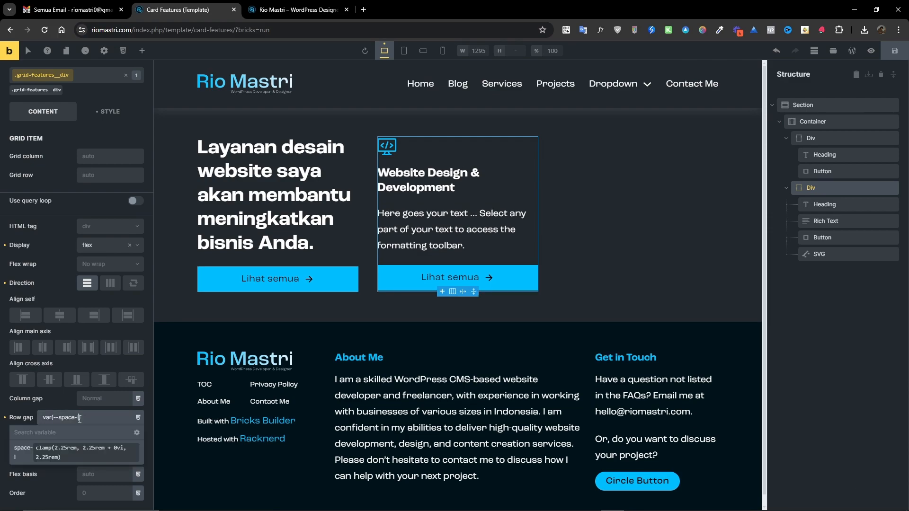
Replace the second card's Rich Text content with the pasted placeholder paragraph.
{"action": "left_click", "coordinate": [417, 234]}
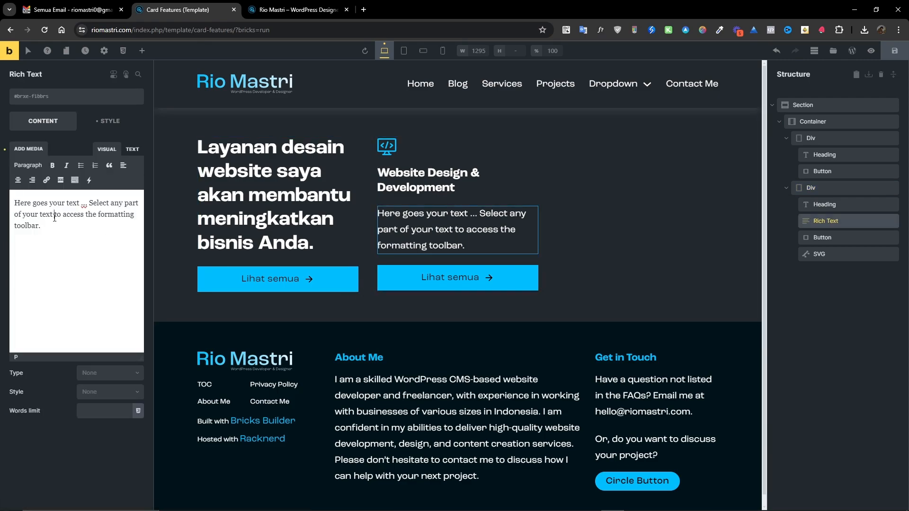
{"action": "key", "text": "alt+Tab"}
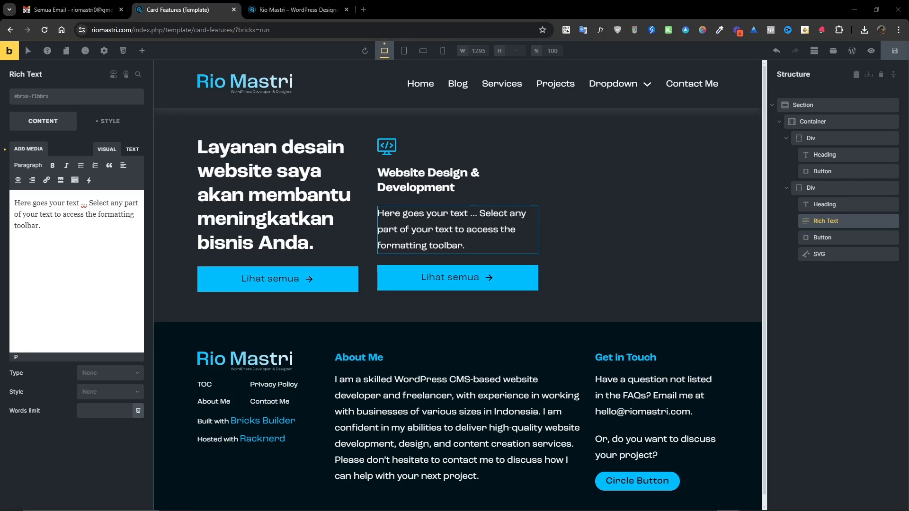
{"action": "left_click", "coordinate": [93, 216]}
{"action": "key", "text": "ctrl+a"}
{"action": "type", "text": "Dolore incididunt veniam fugiat aliquip ex duis sit id enim. Incididunt aliquip proident anim ut. Deserunt consectetur. Et enim excepteur laboris cillum culpa id dolor fugiat."}
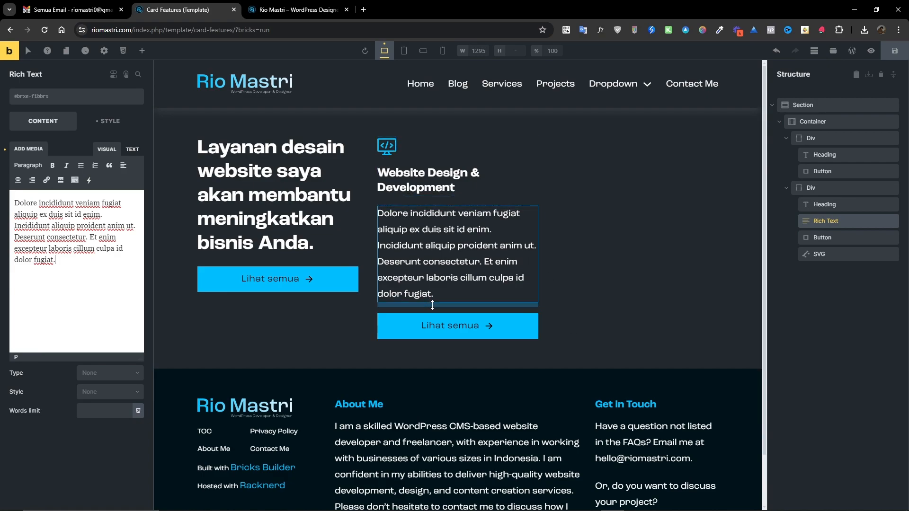
Inspect the card's elements and the container's grid alignment options.
{"action": "left_click", "coordinate": [820, 239]}
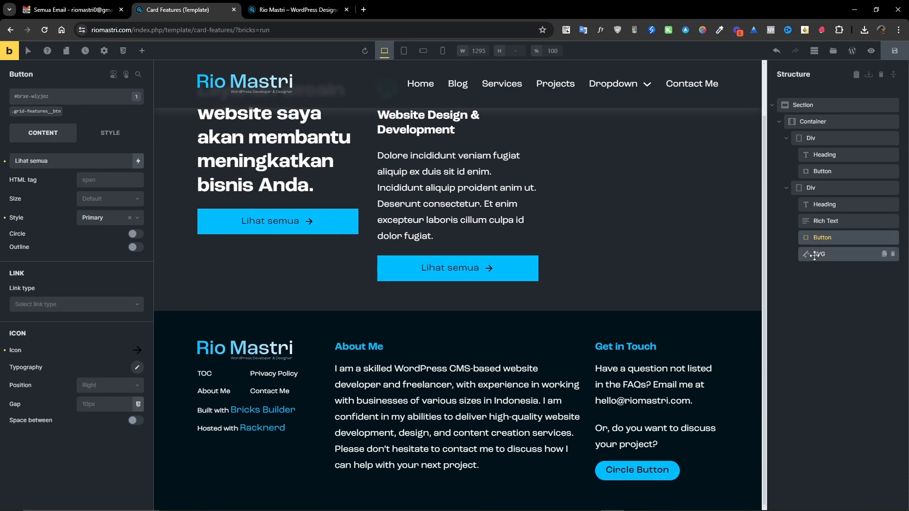
{"action": "left_click", "coordinate": [816, 254]}
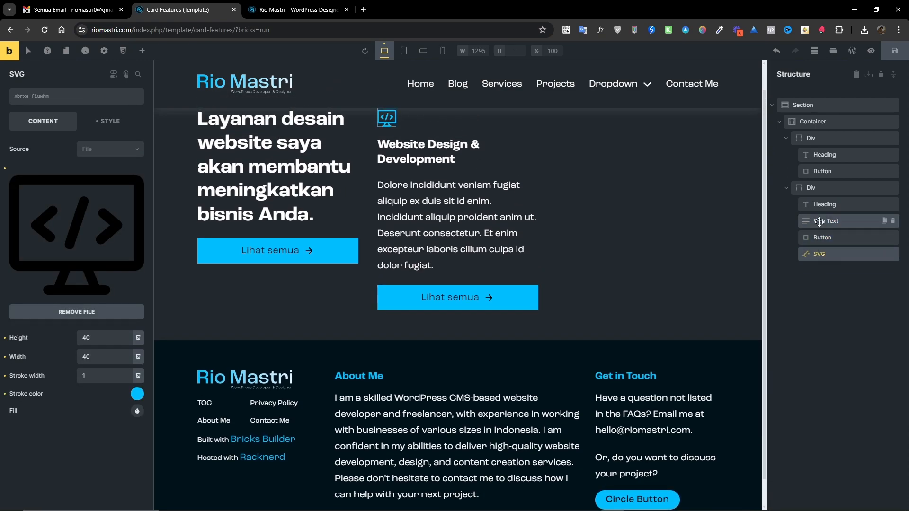
{"action": "left_click", "coordinate": [813, 188]}
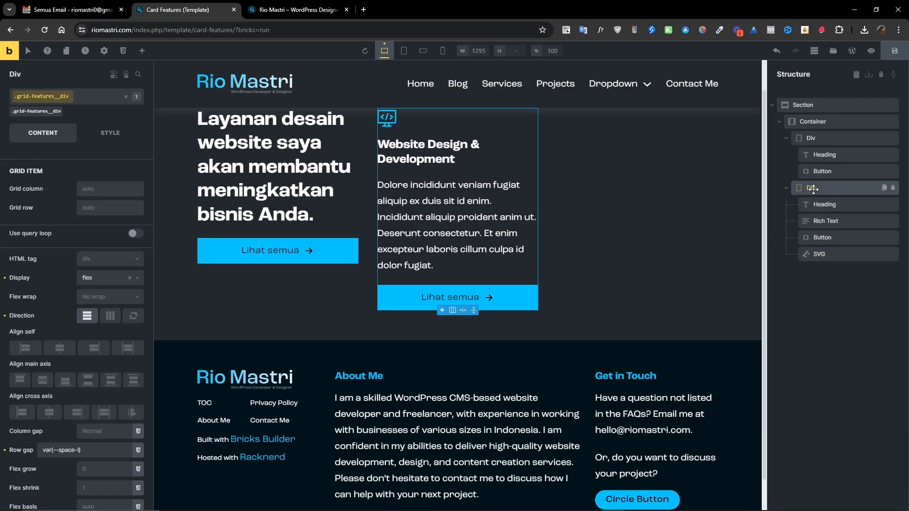
{"action": "left_click", "coordinate": [812, 139]}
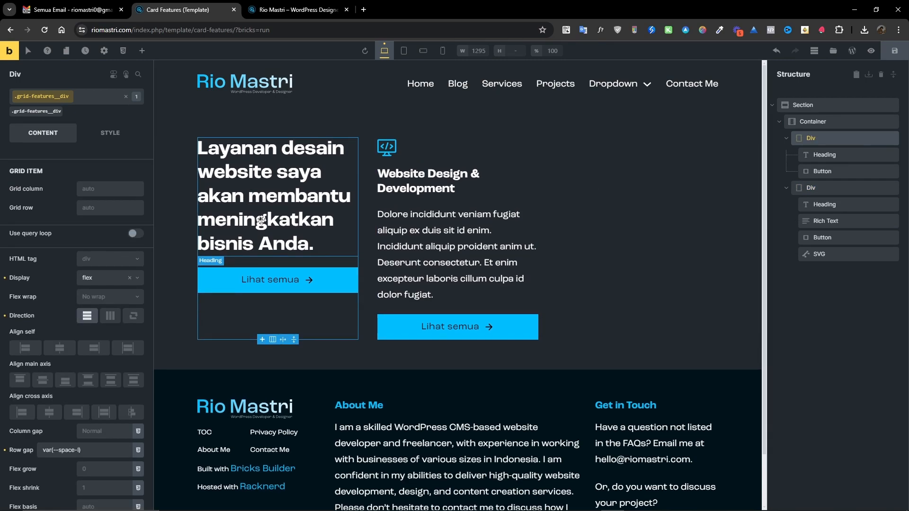
{"action": "left_click", "coordinate": [811, 122]}
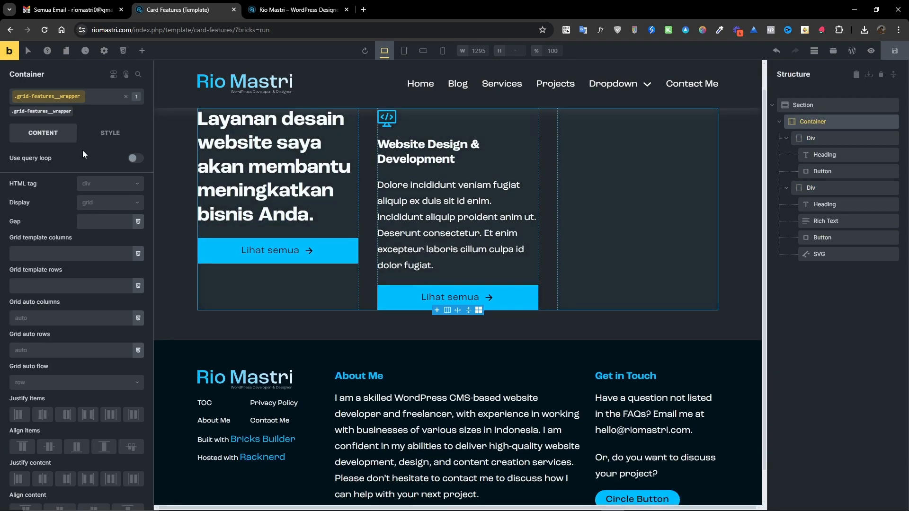
{"action": "scroll", "coordinate": [56, 275], "scroll_direction": "down", "scroll_amount": 3}
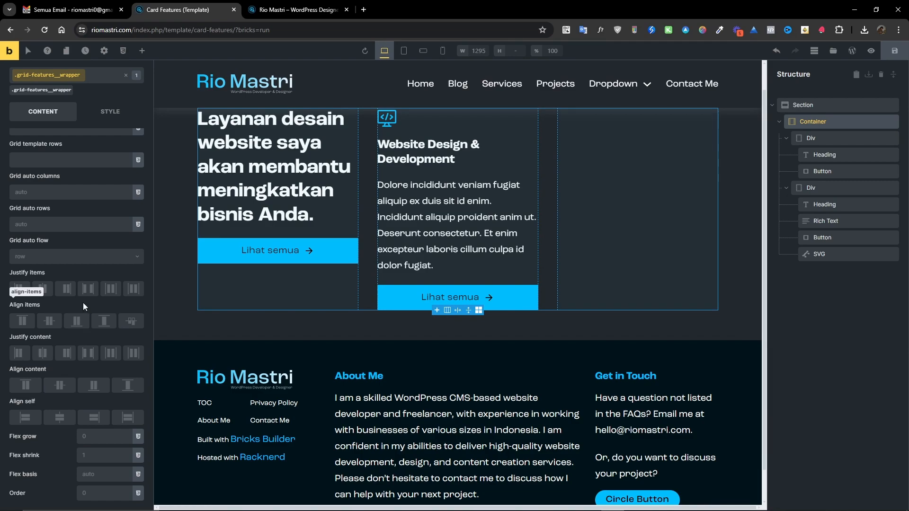
{"action": "left_click", "coordinate": [52, 326]}
{"action": "left_click", "coordinate": [60, 386]}
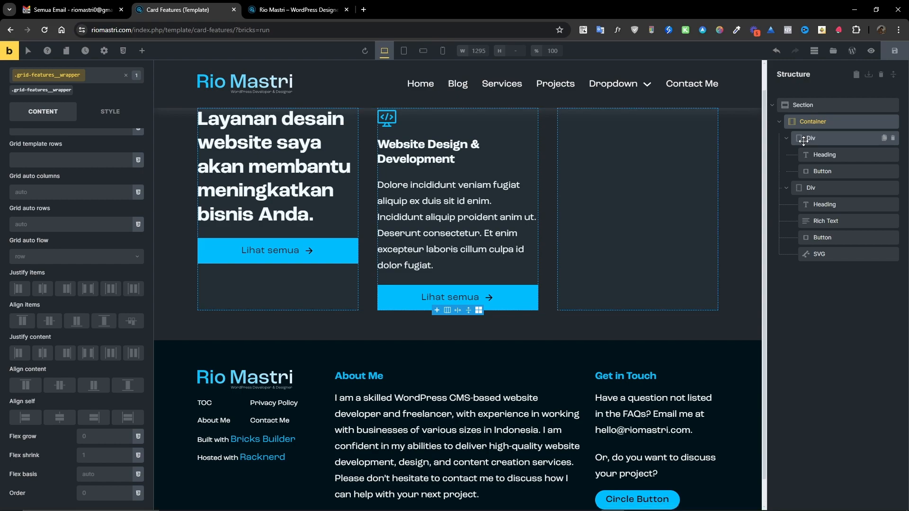
{"action": "left_click", "coordinate": [807, 139]}
{"action": "scroll", "coordinate": [59, 319], "scroll_direction": "down", "scroll_amount": 1}
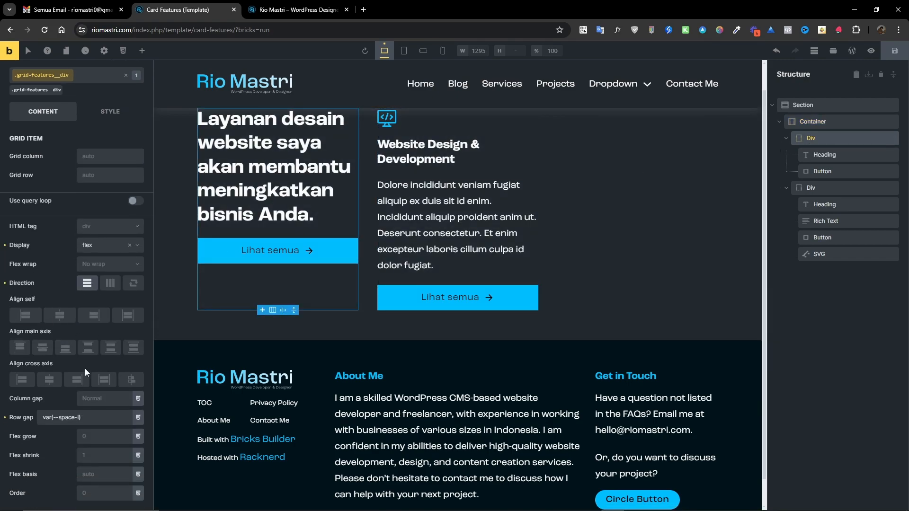
{"action": "left_click", "coordinate": [42, 349]}
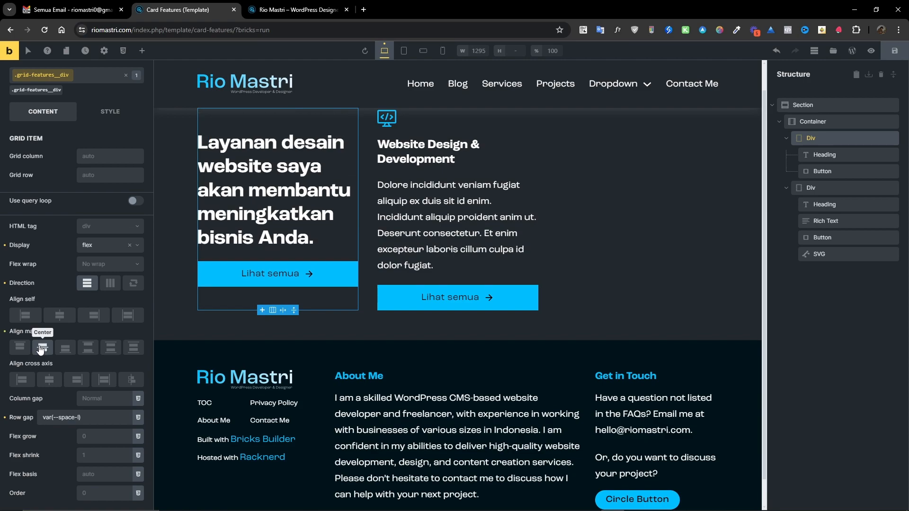
{"action": "left_click", "coordinate": [41, 349]}
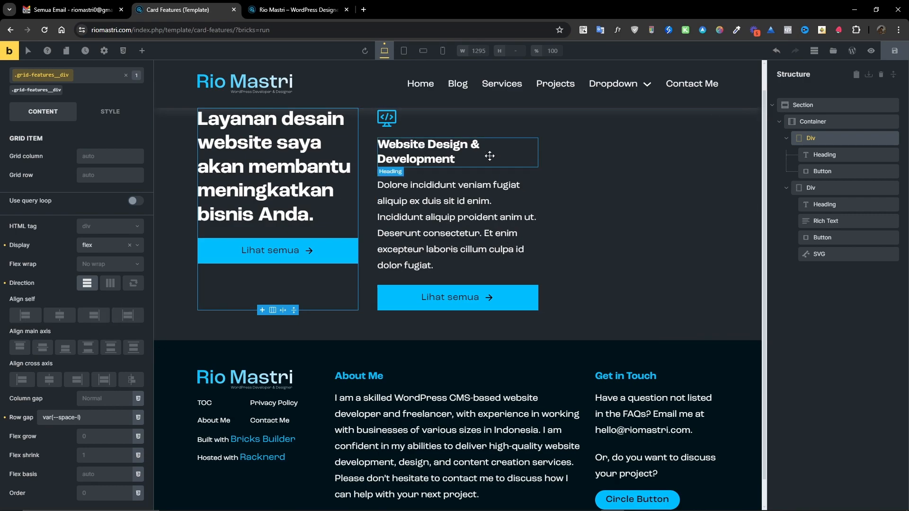
Duplicate the second card Div four times to fill the grid with more cards.
{"action": "left_click", "coordinate": [811, 186]}
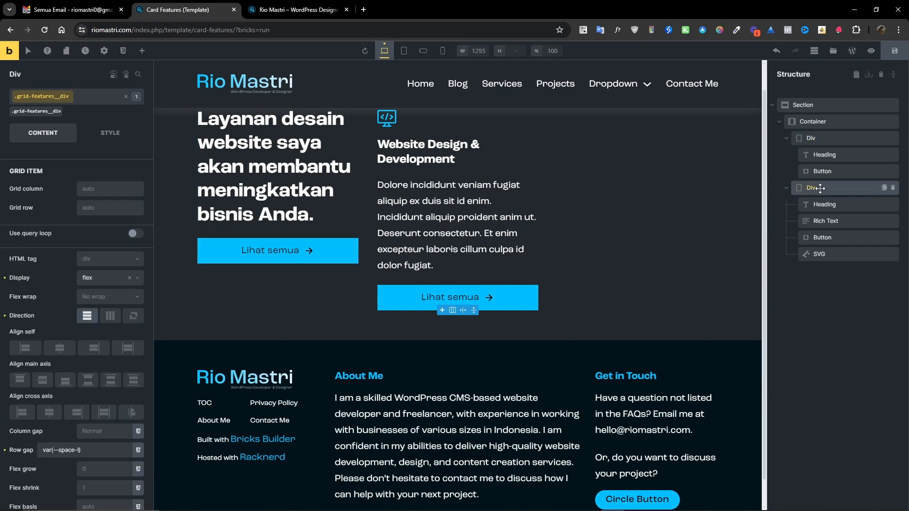
{"action": "scroll", "coordinate": [476, 213], "scroll_direction": "up", "scroll_amount": 1}
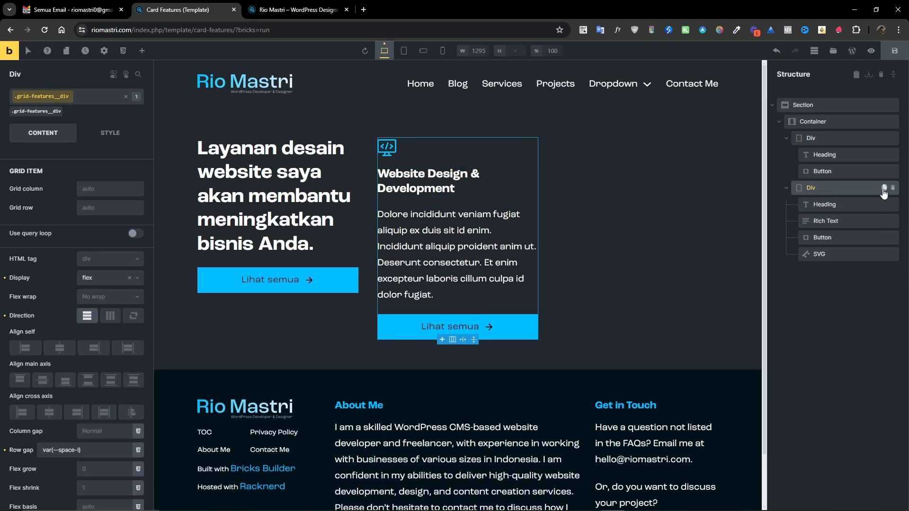
{"action": "left_click", "coordinate": [883, 188]}
{"action": "left_click", "coordinate": [884, 188]}
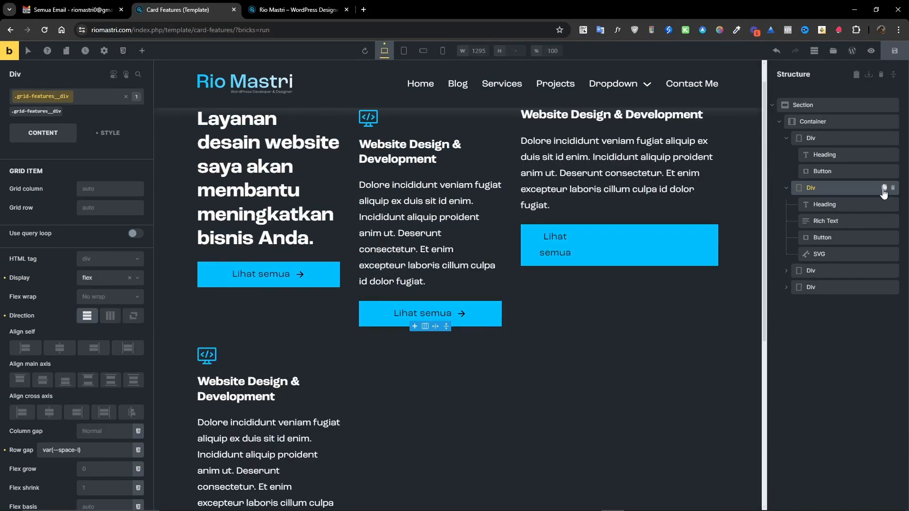
{"action": "left_click", "coordinate": [884, 188]}
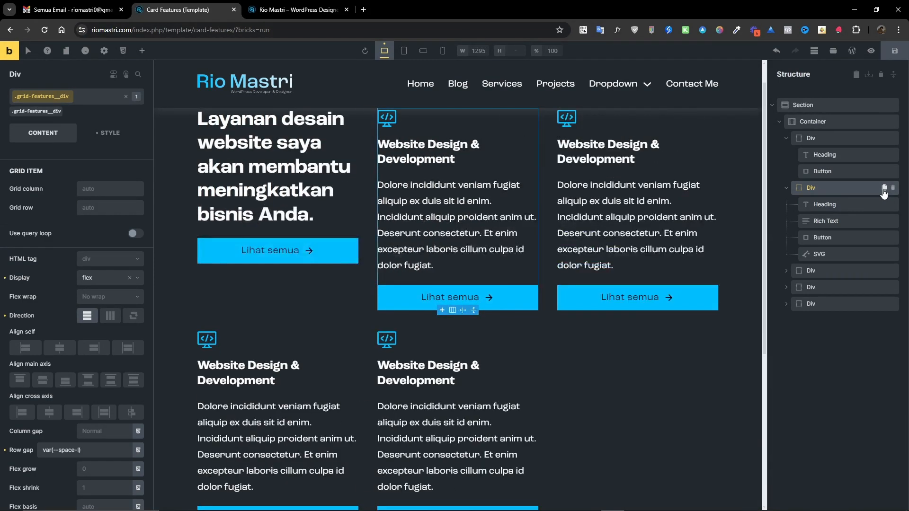
{"action": "left_click", "coordinate": [884, 188]}
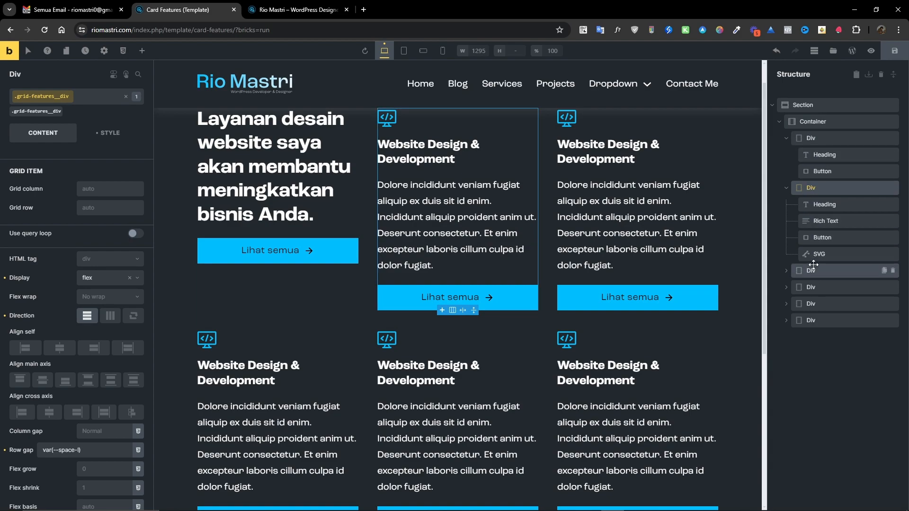
Replace the third card's SVG icon with the uploaded loadingflowccw.svg file.
{"action": "left_click", "coordinate": [567, 116]}
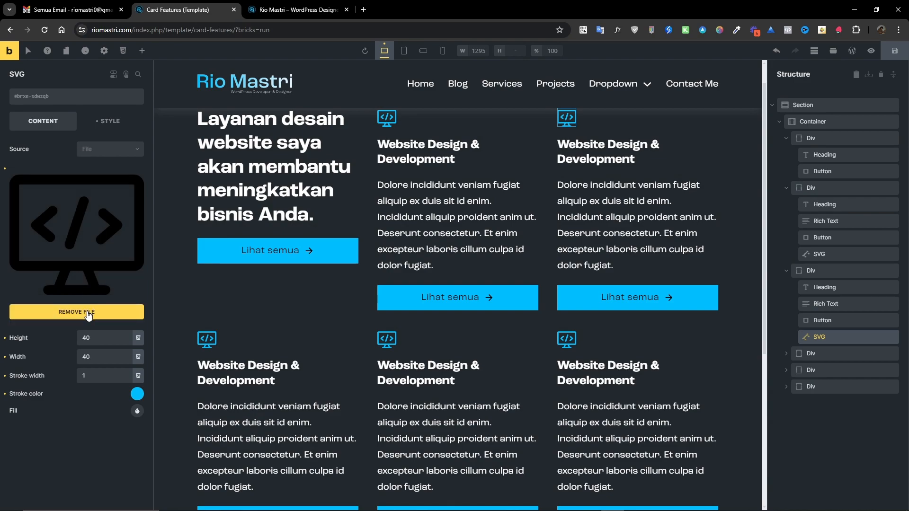
{"action": "left_click", "coordinate": [76, 229]}
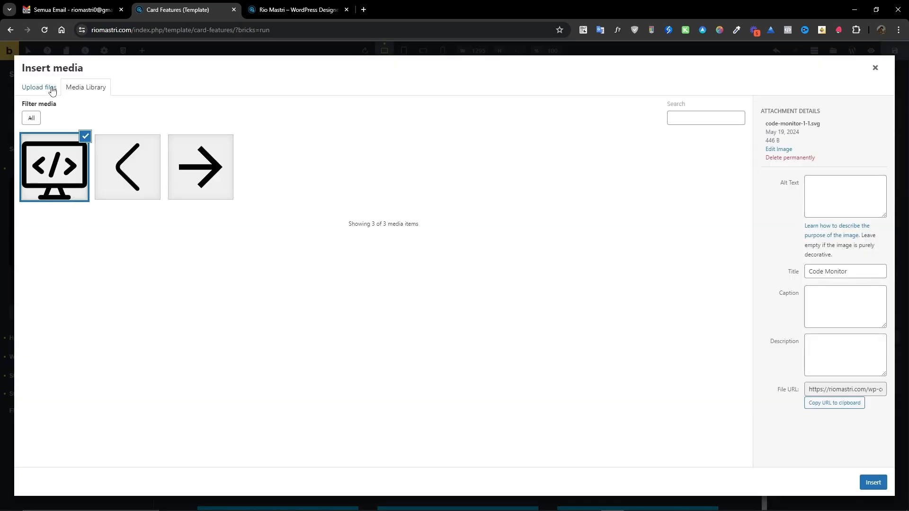
{"action": "left_click", "coordinate": [48, 89]}
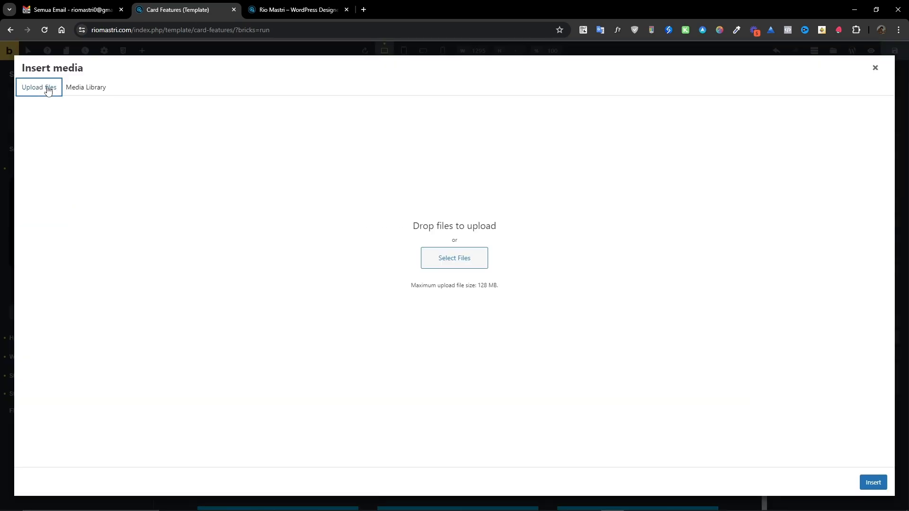
{"action": "left_click", "coordinate": [453, 259]}
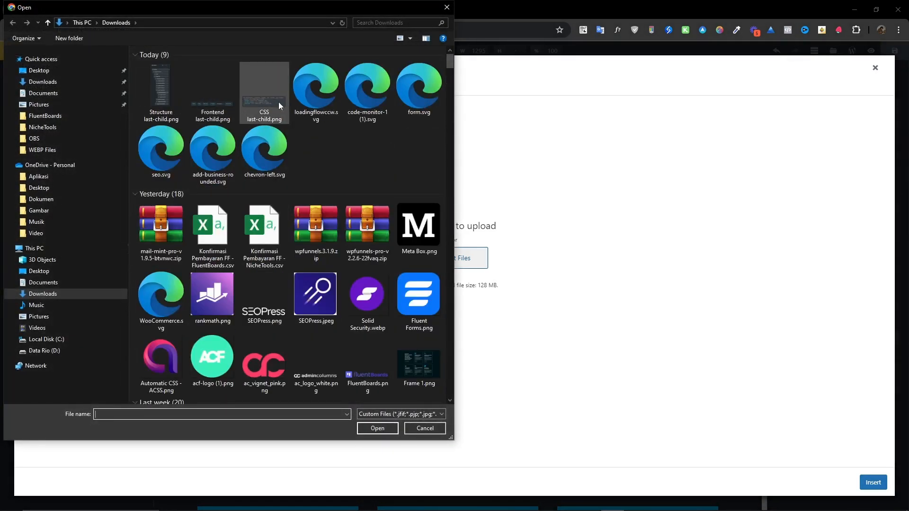
{"action": "left_click", "coordinate": [311, 101]}
{"action": "left_click", "coordinate": [378, 429]}
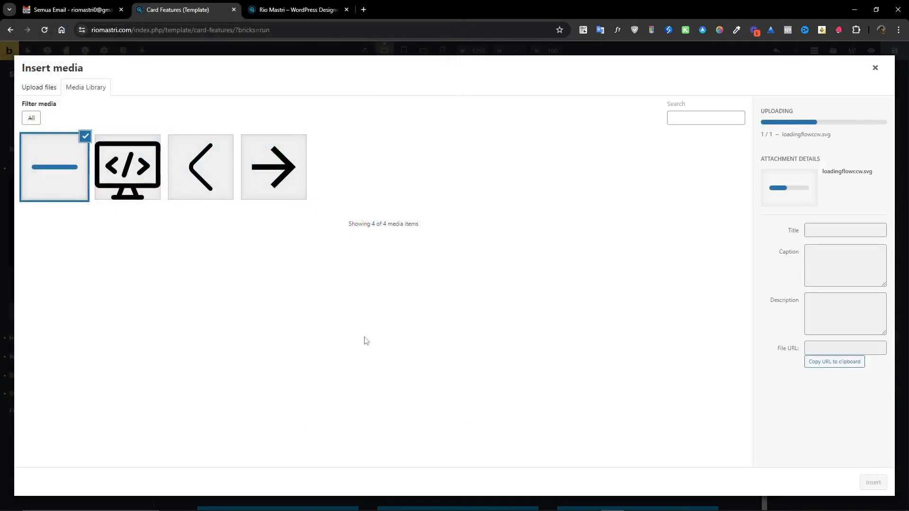
{"action": "left_click", "coordinate": [866, 483]}
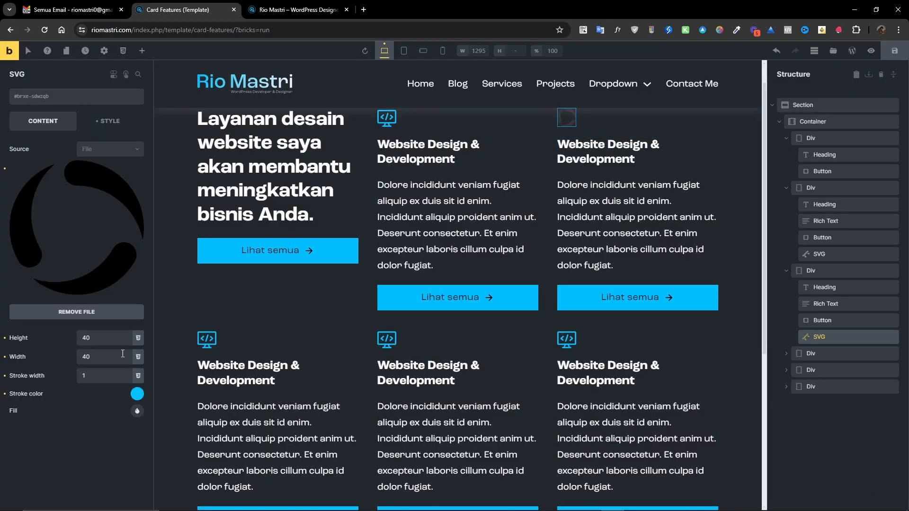
Set the third card's SVG fill to the primary blue color swatch.
{"action": "left_click", "coordinate": [137, 411]}
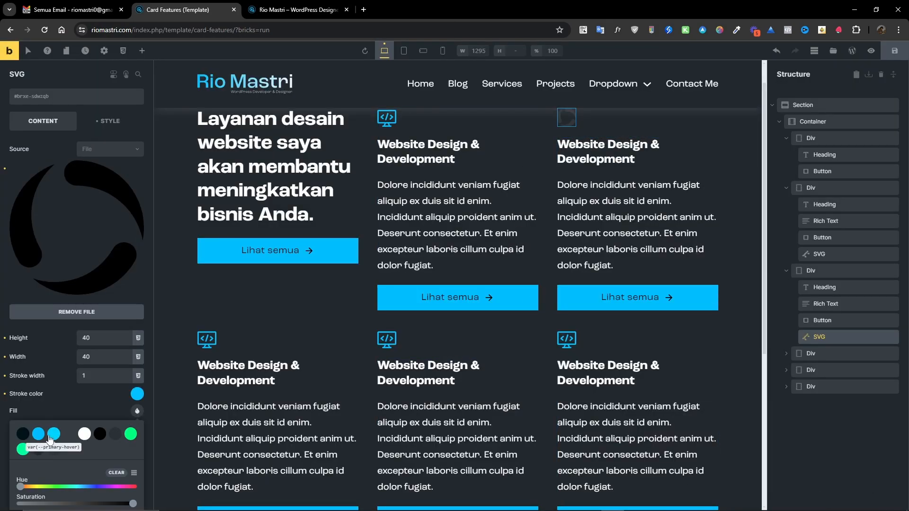
{"action": "left_click", "coordinate": [39, 435]}
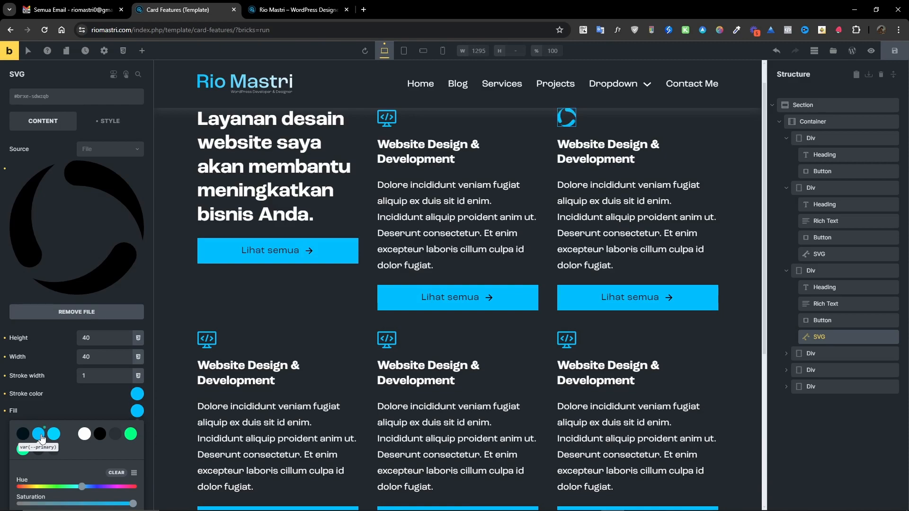
{"action": "left_click", "coordinate": [101, 399]}
Replace the third card's heading text with Website Load Speed Optimization.
{"action": "scroll", "coordinate": [571, 205], "scroll_direction": "up", "scroll_amount": 1}
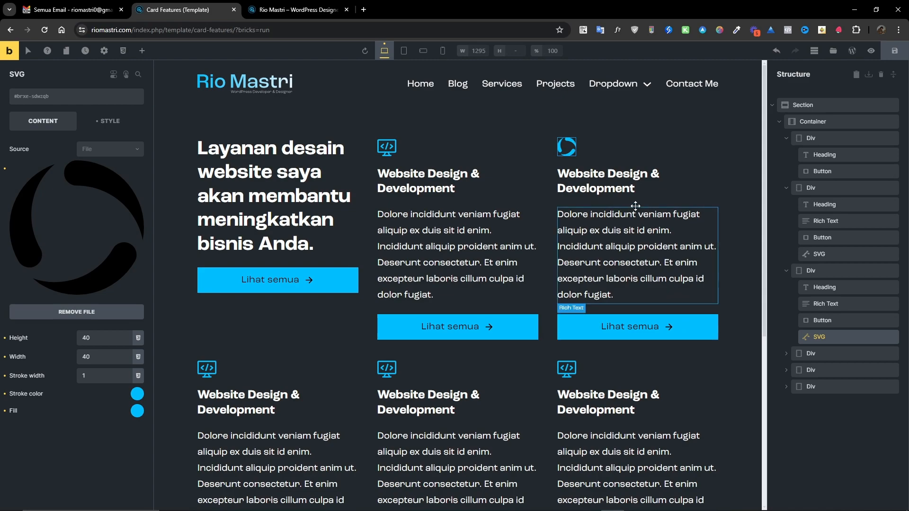
{"action": "left_click", "coordinate": [607, 183]}
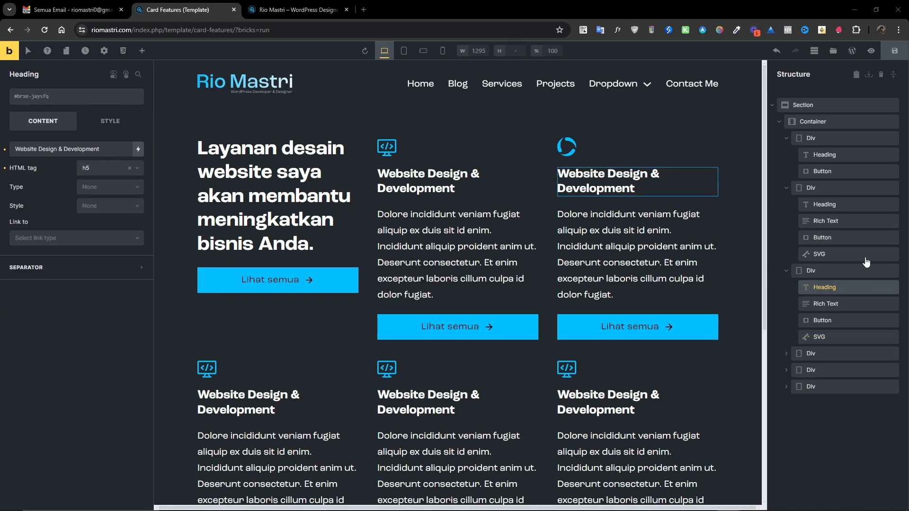
{"action": "left_click", "coordinate": [608, 191]}
{"action": "key", "text": "ctrl+a"}
{"action": "type", "text": "Website Load Speed Optimization"}
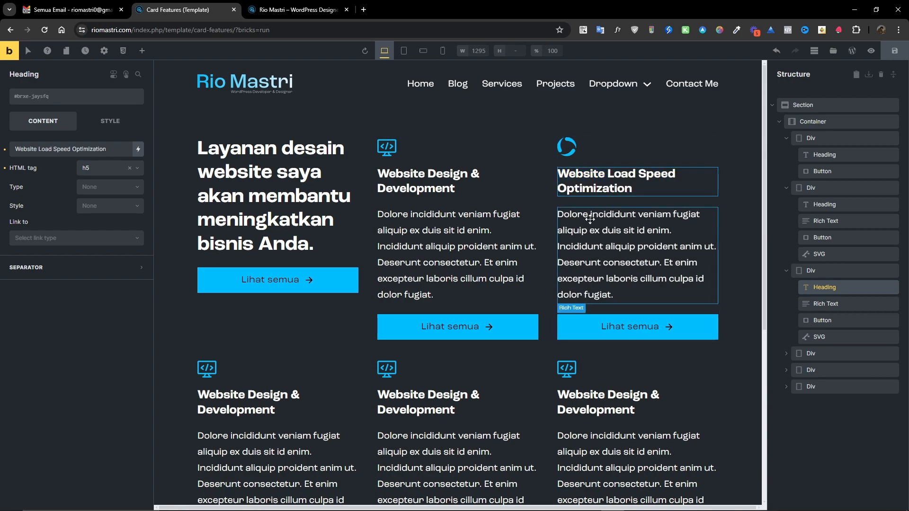
Shorten the second card's button label to Lihat.
{"action": "left_click", "coordinate": [458, 328]}
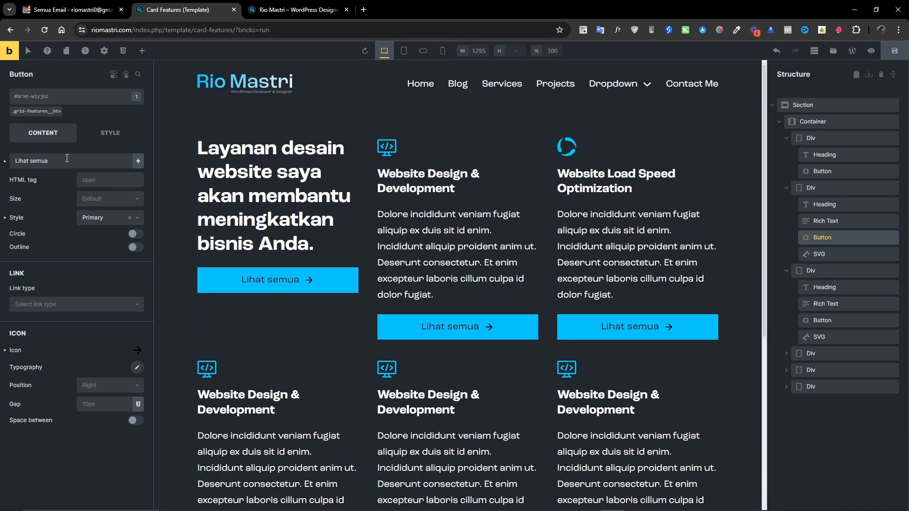
{"action": "left_click_drag", "start_coordinate": [67, 159], "coordinate": [29, 159]}
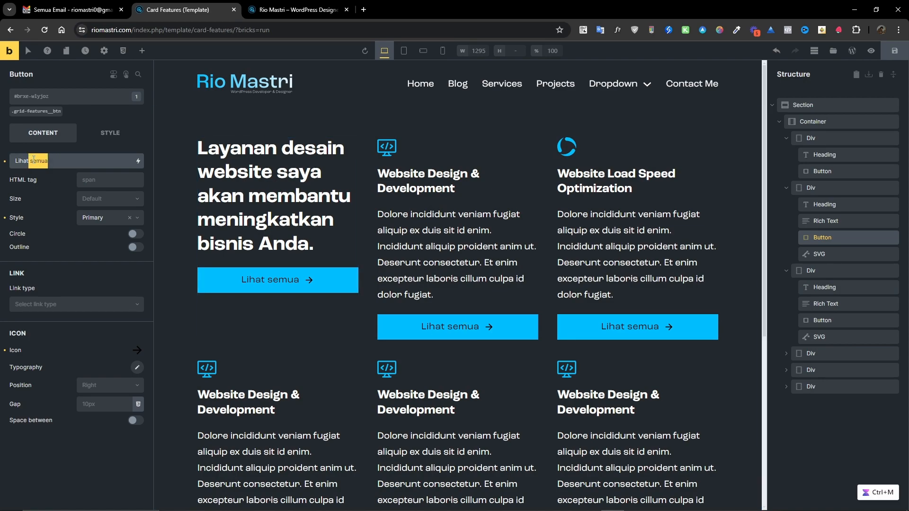
{"action": "key", "text": "BackSpace"}
{"action": "double_click", "coordinate": [34, 160]}
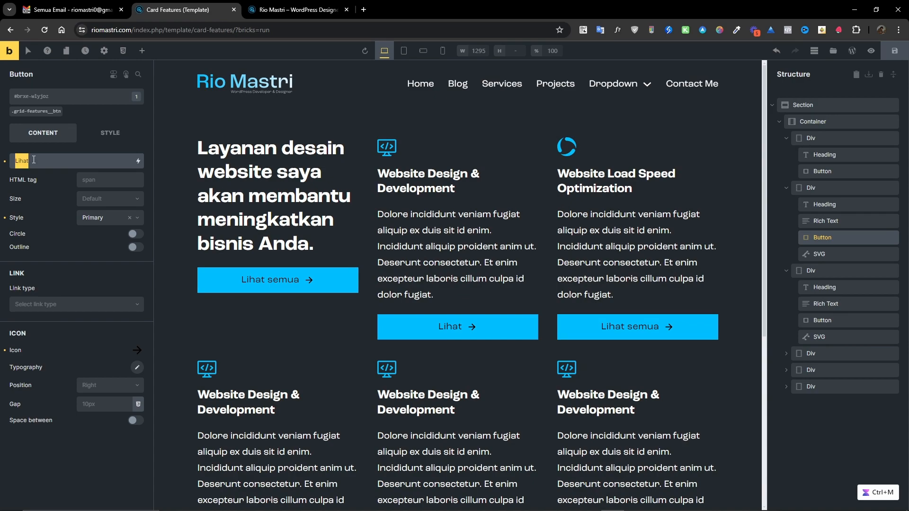
Change the third card's button label to Lihat.
{"action": "left_click", "coordinate": [587, 328]}
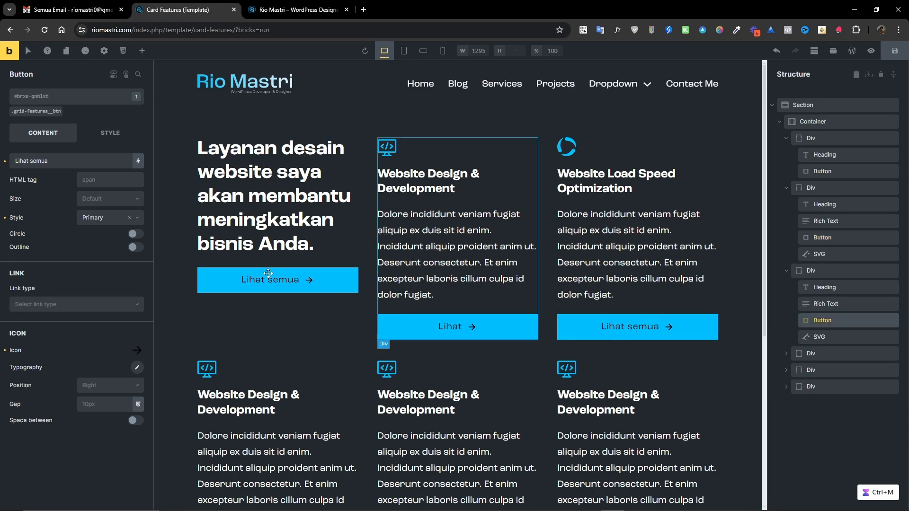
{"action": "double_click", "coordinate": [49, 156]}
{"action": "key", "text": "BackSpace"}
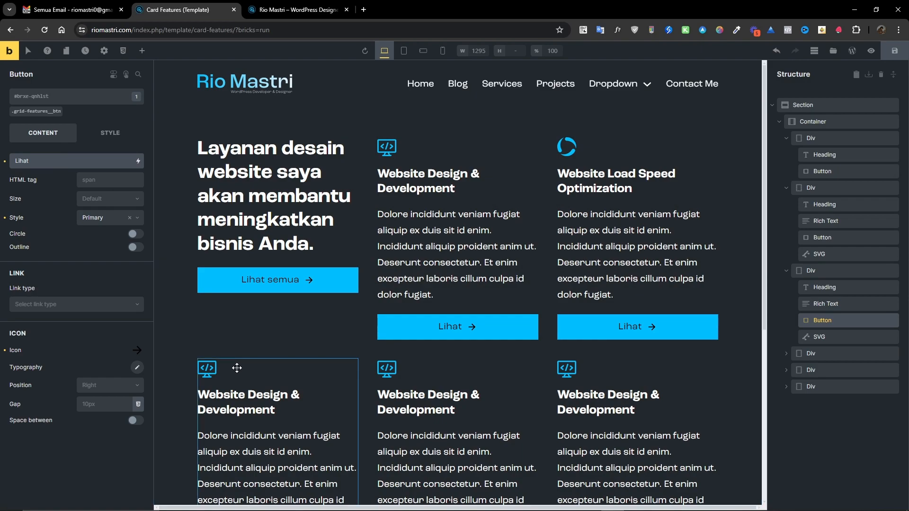
Change the first card in the second row's button label to Lihat.
{"action": "scroll", "coordinate": [246, 427], "scroll_direction": "down", "scroll_amount": 3}
{"action": "left_click", "coordinate": [243, 409]}
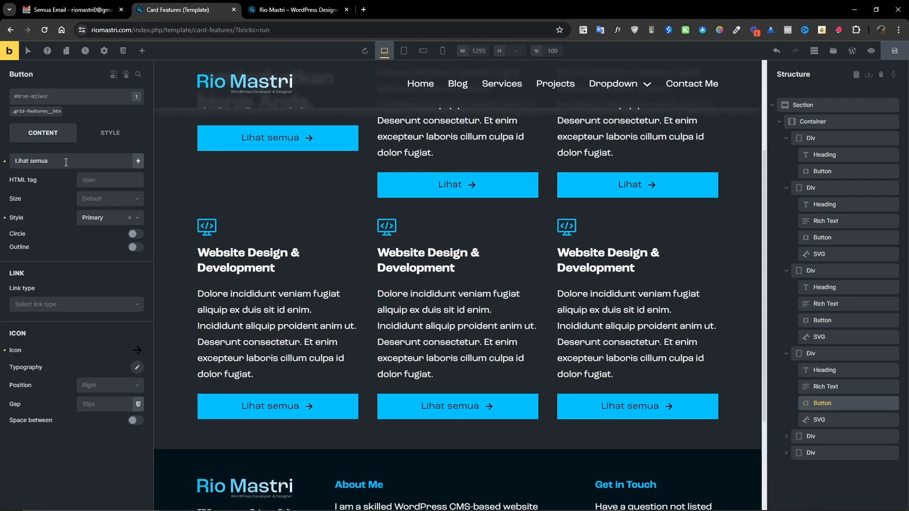
{"action": "left_click_drag", "start_coordinate": [63, 161], "coordinate": [27, 162]}
{"action": "key", "text": "BackSpace"}
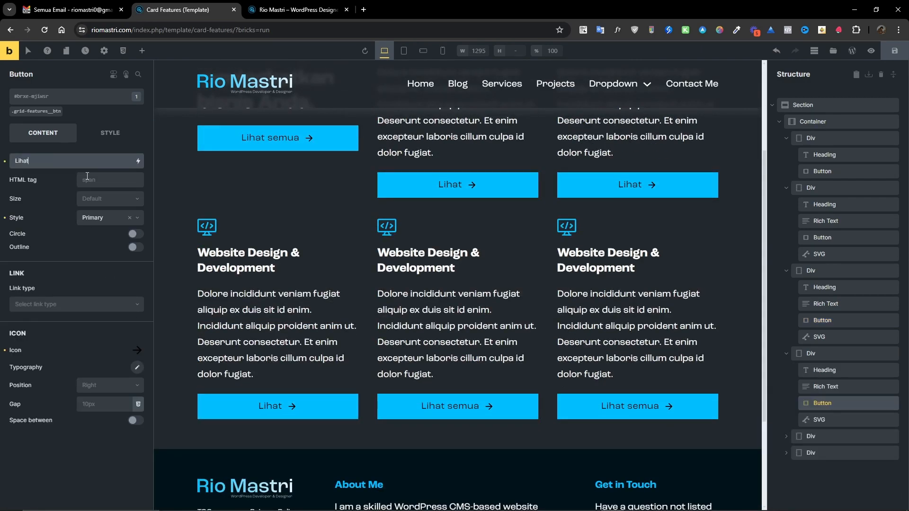
Change the middle card in the second row's button label to Lihat.
{"action": "left_click", "coordinate": [452, 406]}
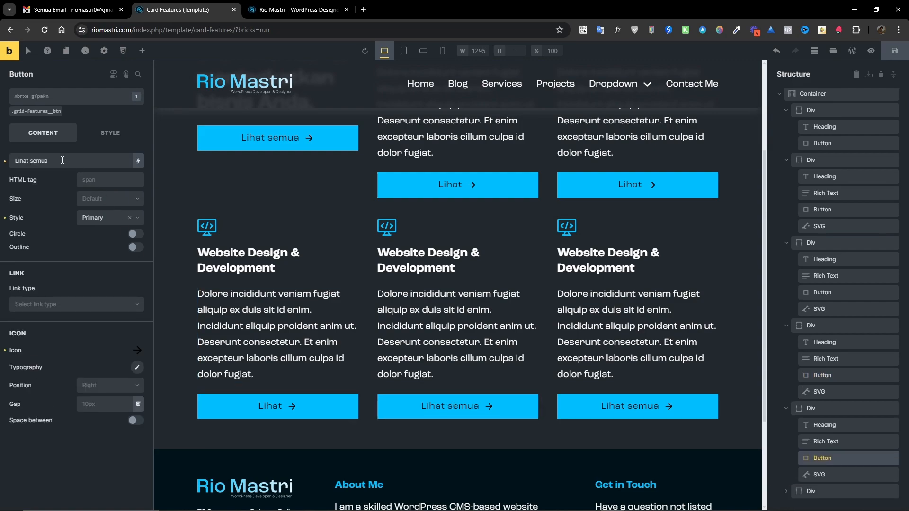
{"action": "left_click_drag", "start_coordinate": [49, 160], "coordinate": [33, 164]}
{"action": "key", "text": "BackSpace"}
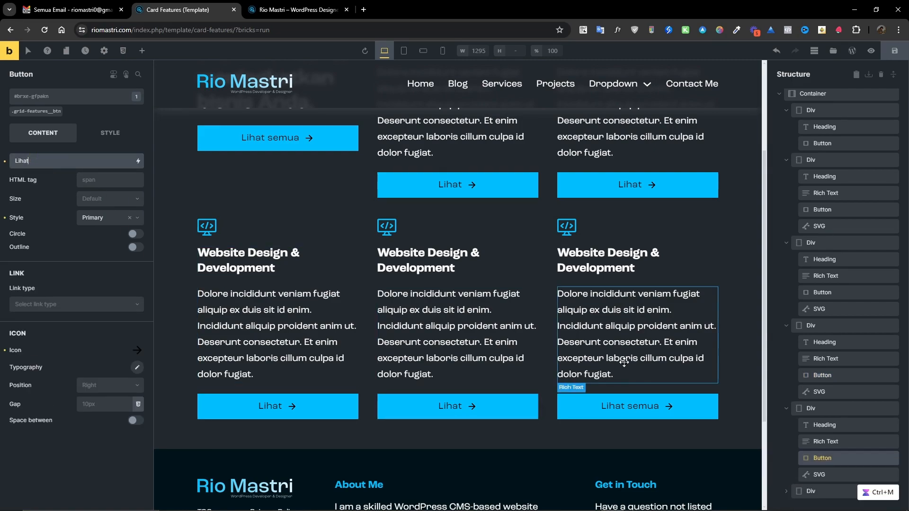
Shorten the last card's button label to Lihat.
{"action": "left_click", "coordinate": [638, 407]}
{"action": "left_click_drag", "start_coordinate": [49, 160], "coordinate": [30, 162]}
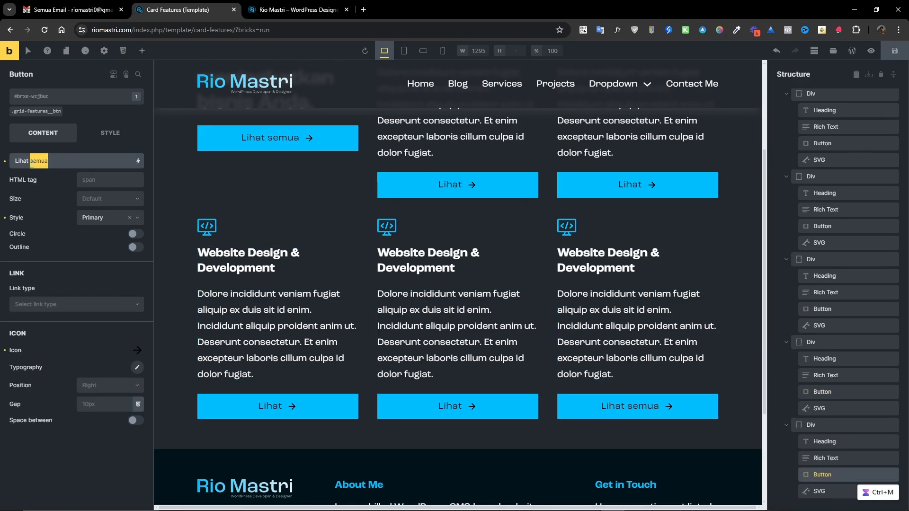
{"action": "key", "text": "BackSpace"}
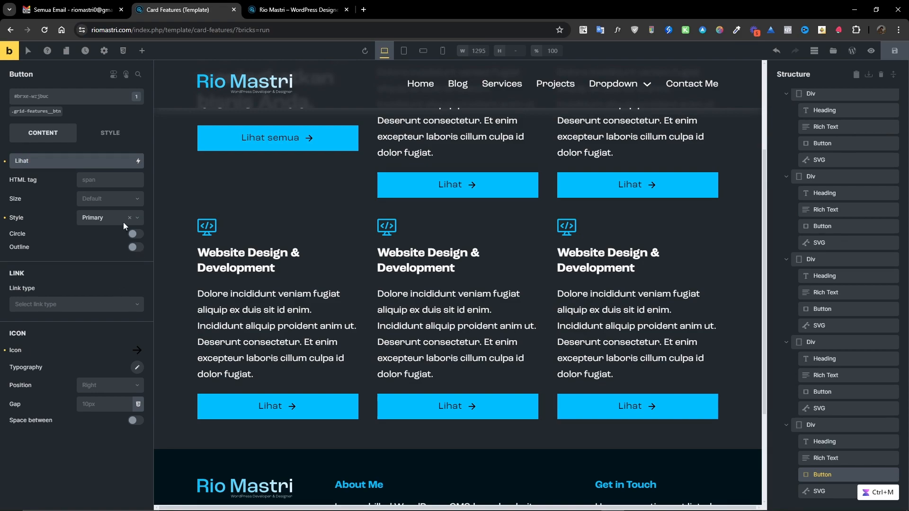
Retitle the first card in the second row as On Page SEO Optimization.
{"action": "scroll", "coordinate": [467, 288], "scroll_direction": "up", "scroll_amount": 3}
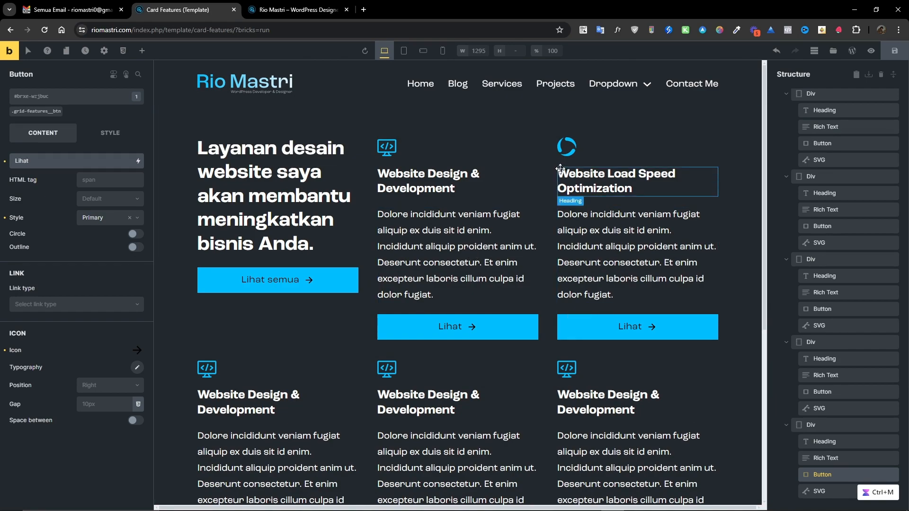
{"action": "scroll", "coordinate": [288, 332], "scroll_direction": "down", "scroll_amount": 2}
{"action": "left_click", "coordinate": [258, 300]}
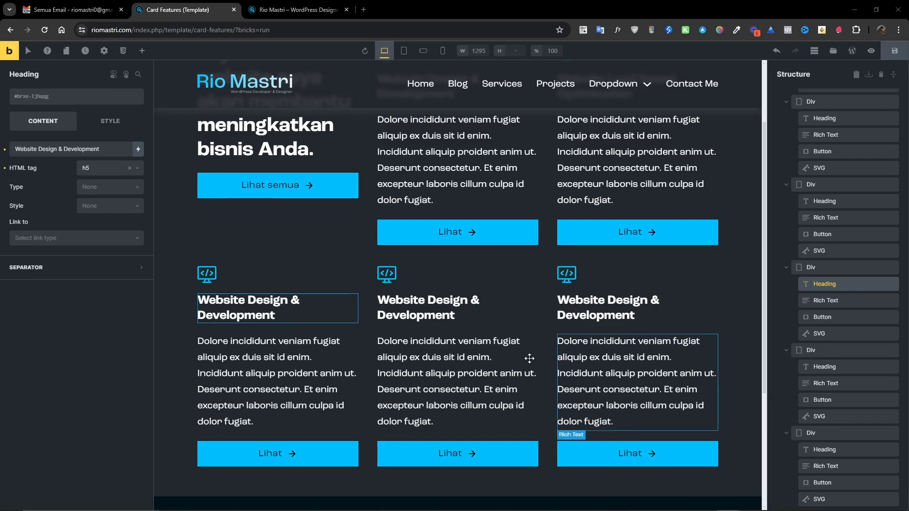
{"action": "triple_click", "coordinate": [229, 305]}
{"action": "type", "text": "On Page SEO Optimization"}
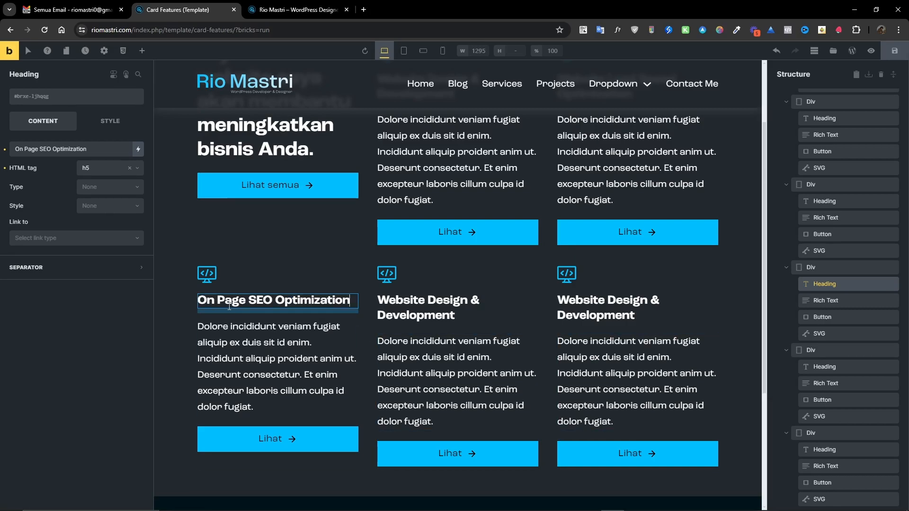
Replace that card's icon with an uploaded seo.svg and give it the accent blue fill.
{"action": "left_click", "coordinate": [208, 274]}
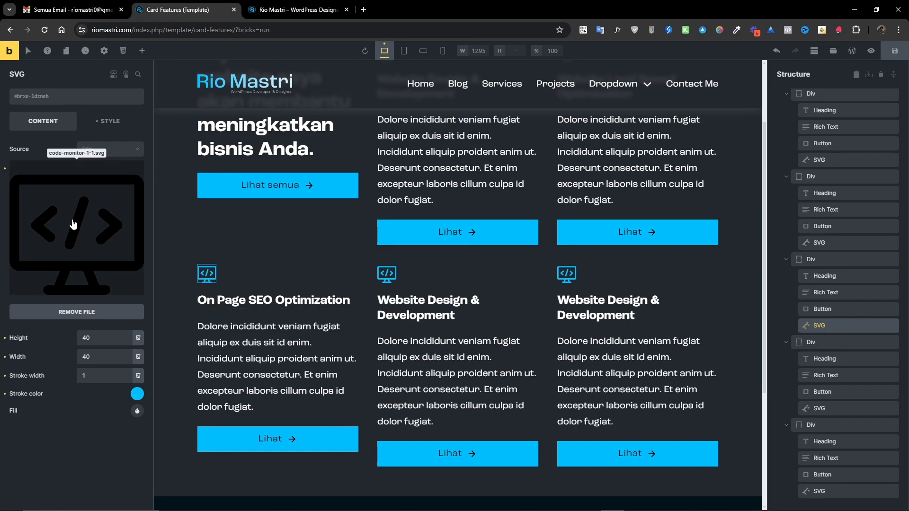
{"action": "left_click", "coordinate": [112, 268]}
{"action": "left_click", "coordinate": [45, 92]}
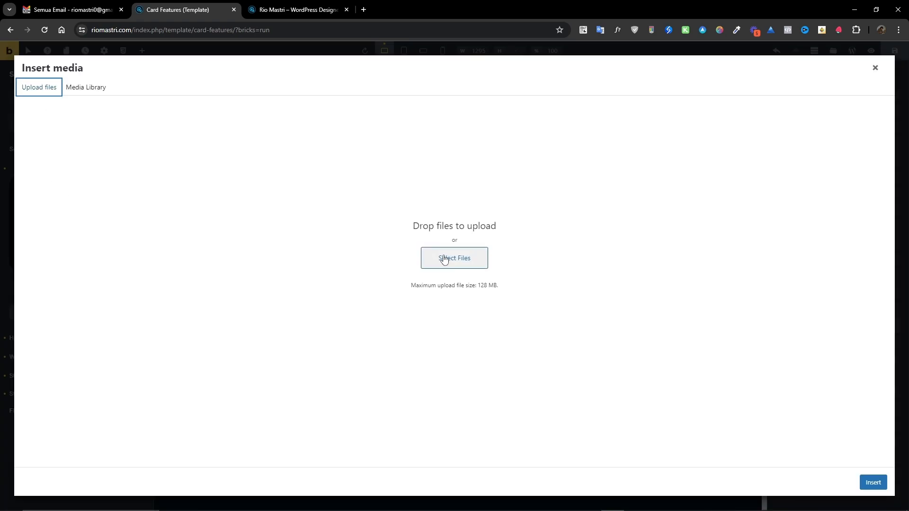
{"action": "left_click", "coordinate": [444, 258]}
{"action": "left_click", "coordinate": [171, 154]}
{"action": "left_click", "coordinate": [378, 428]}
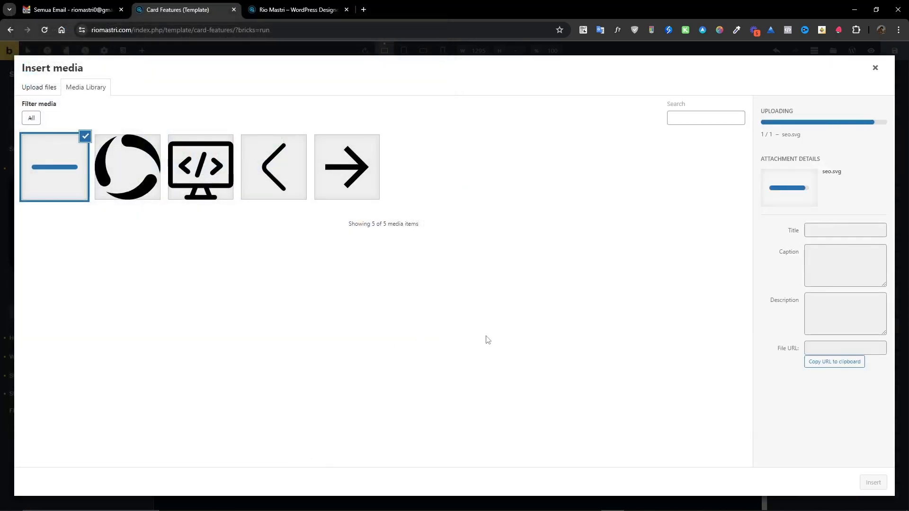
{"action": "left_click", "coordinate": [873, 482]}
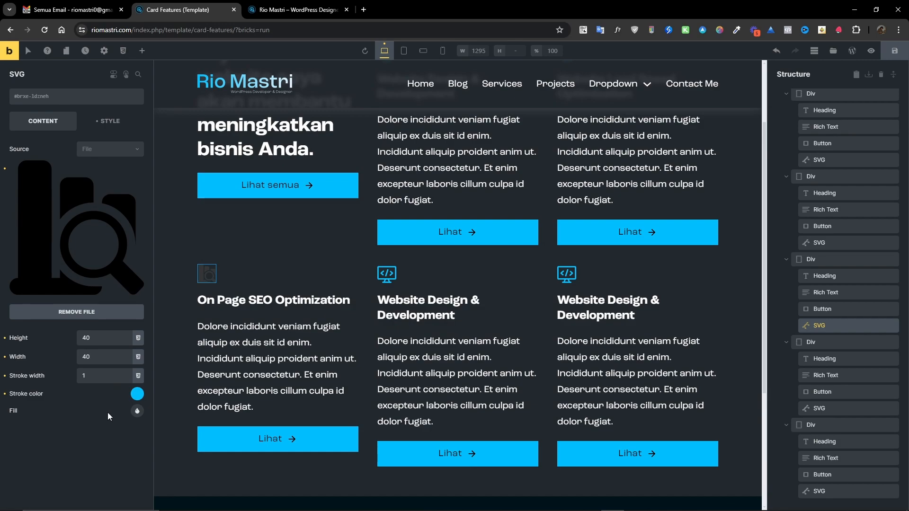
{"action": "left_click", "coordinate": [138, 411]}
{"action": "left_click", "coordinate": [39, 433]}
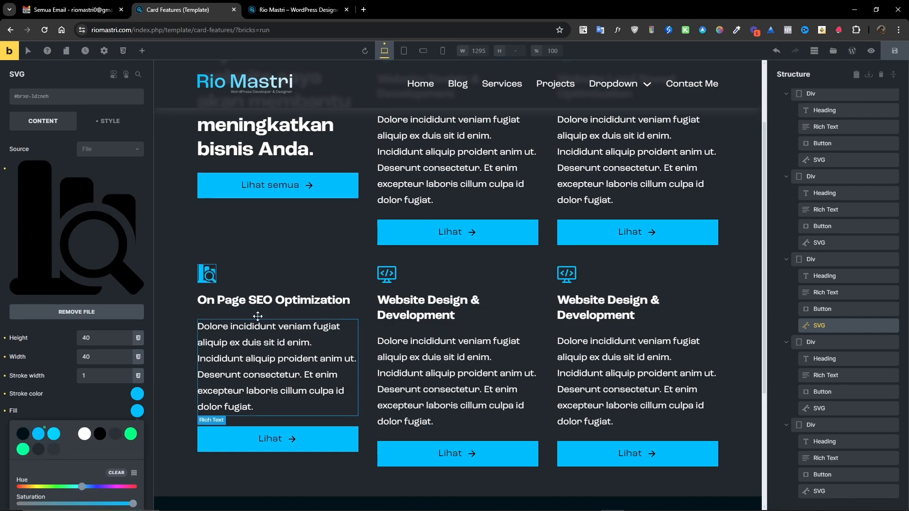
Retitle the middle card in the second row as Brand Logo & Product Design.
{"action": "left_click", "coordinate": [533, 303]}
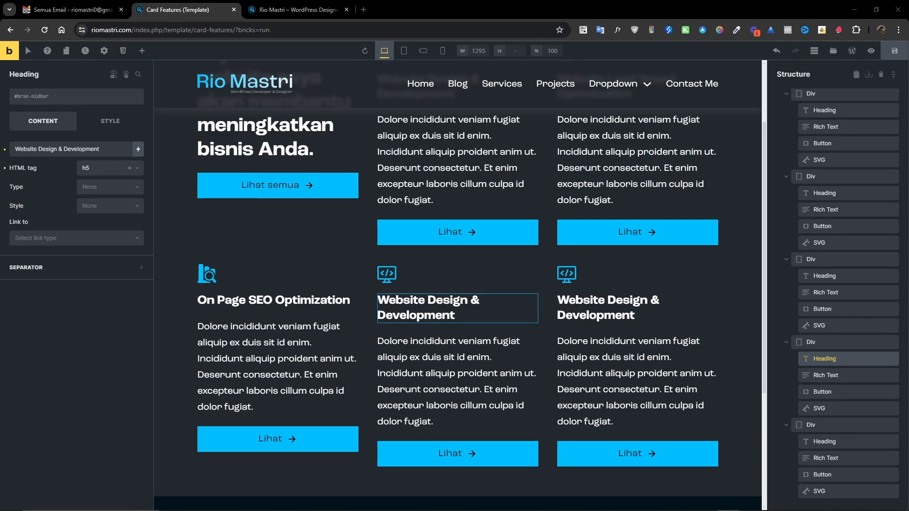
{"action": "left_click", "coordinate": [394, 316]}
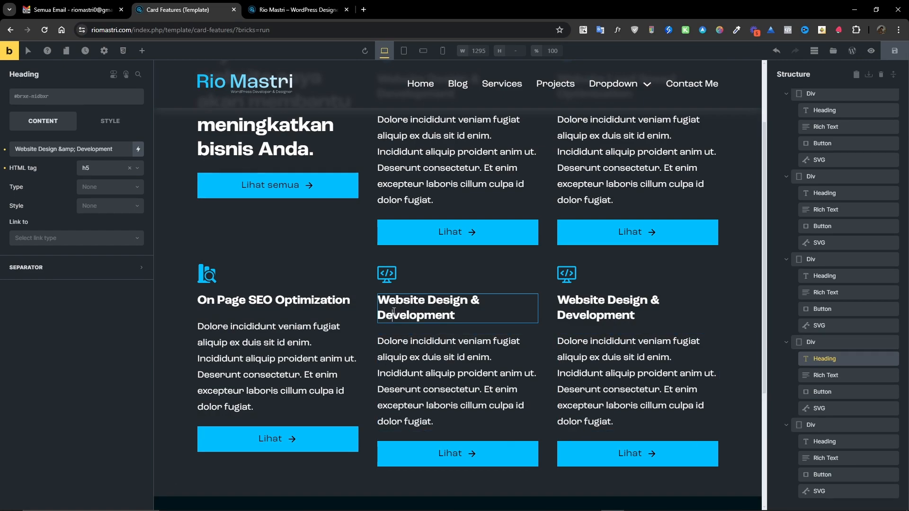
{"action": "key", "text": "ctrl+a"}
{"action": "type", "text": "Brand Logo & Product Design"}
Replace the middle card's icon with an uploaded add-business-rounded.svg and fill it with the accent blue.
{"action": "left_click", "coordinate": [385, 274]}
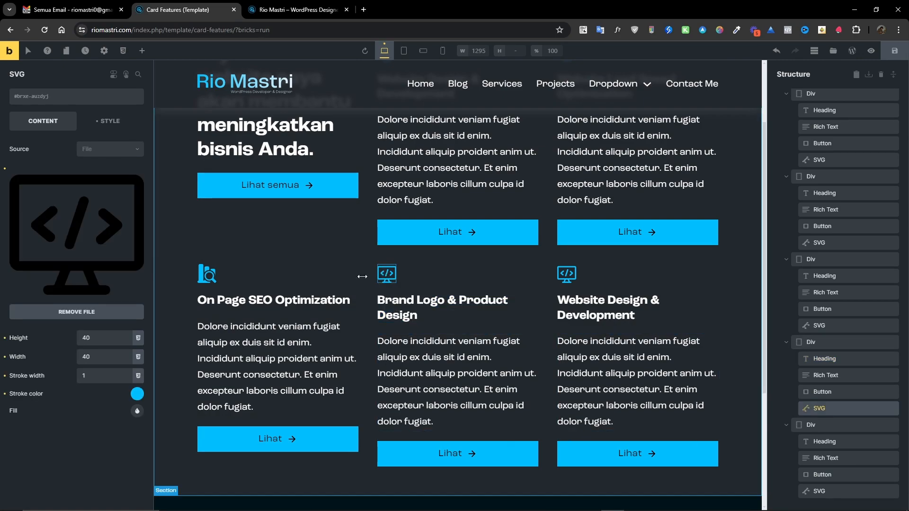
{"action": "left_click", "coordinate": [94, 238]}
{"action": "left_click", "coordinate": [50, 87]}
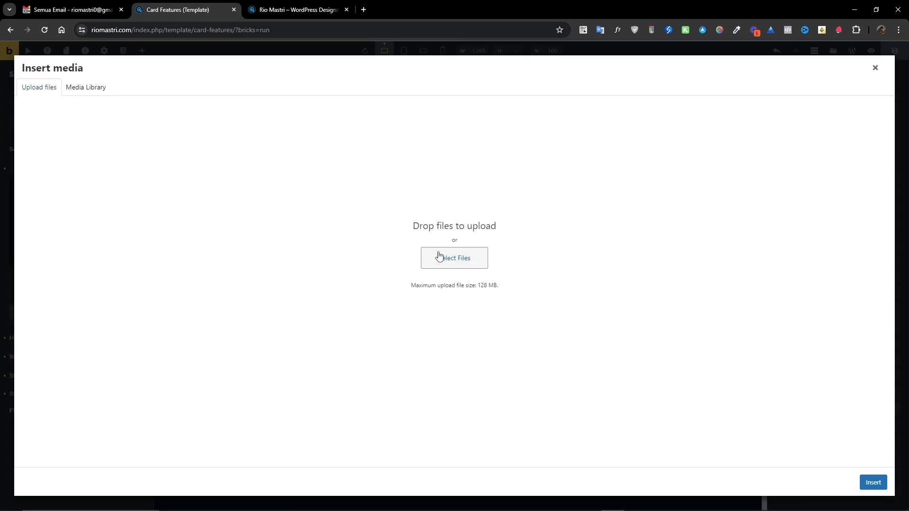
{"action": "left_click", "coordinate": [438, 259]}
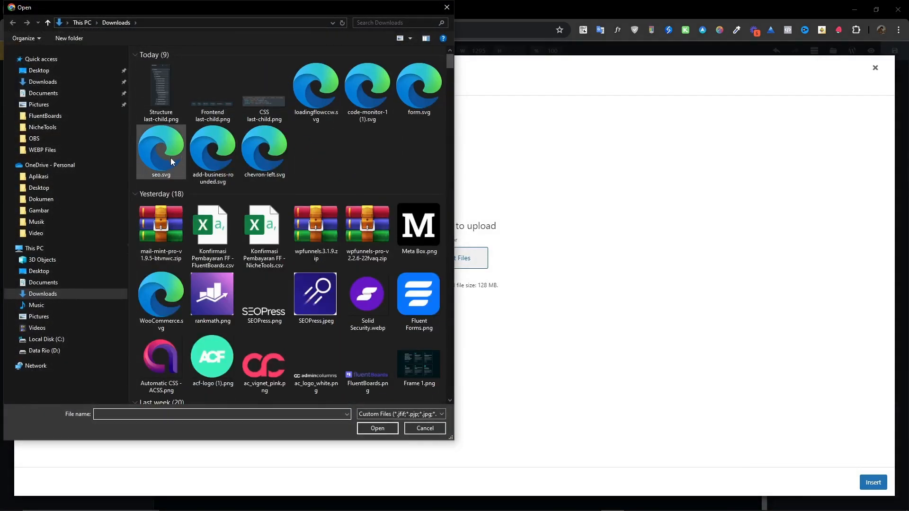
{"action": "left_click", "coordinate": [214, 161]}
{"action": "left_click", "coordinate": [377, 428]}
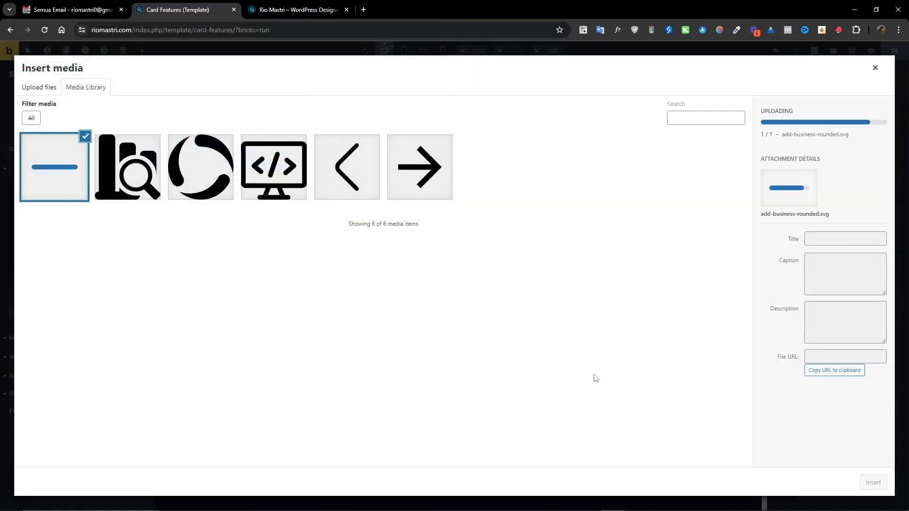
{"action": "left_click", "coordinate": [878, 482]}
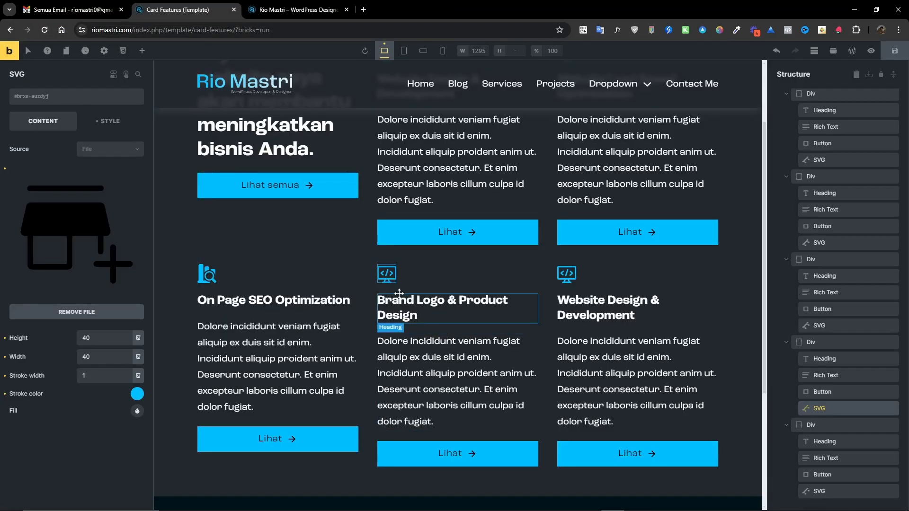
{"action": "left_click", "coordinate": [137, 411]}
{"action": "left_click", "coordinate": [55, 434]}
{"action": "left_click", "coordinate": [70, 410]}
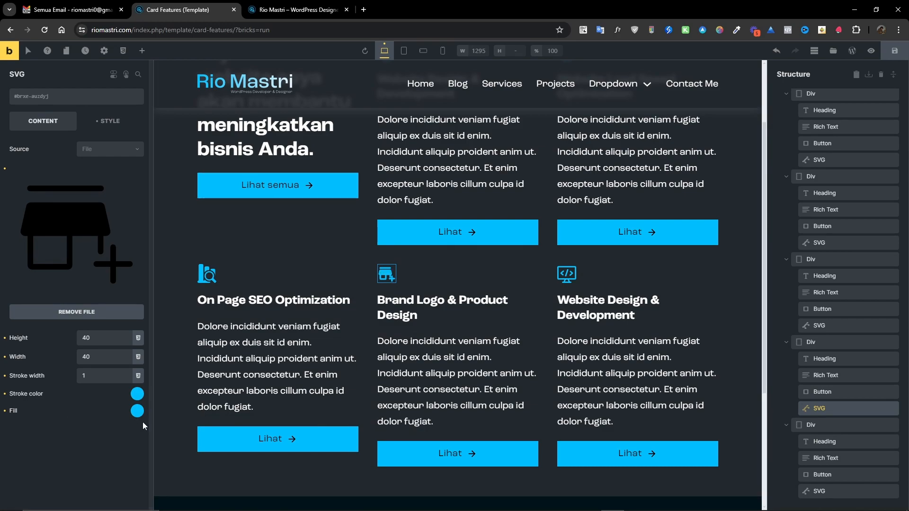
Replace the last card's icon with an uploaded form.svg.
{"action": "left_click", "coordinate": [573, 276]}
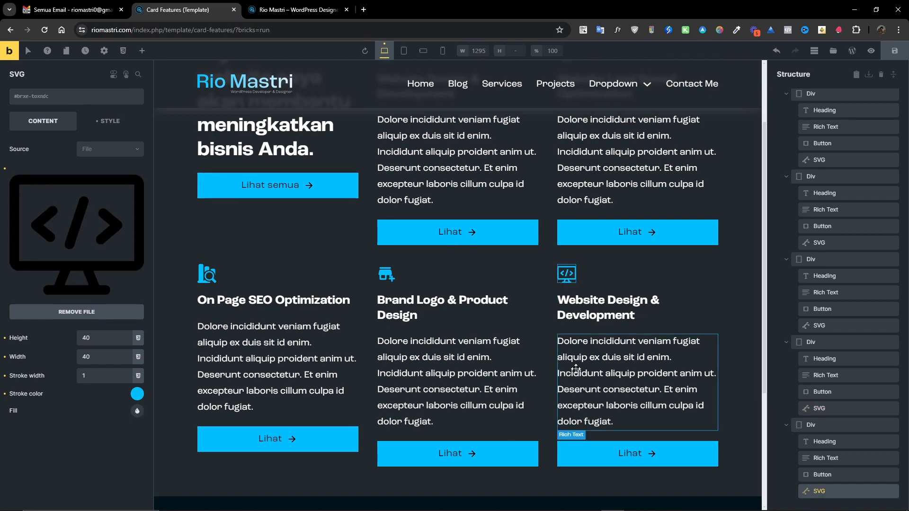
{"action": "left_click", "coordinate": [728, 510]}
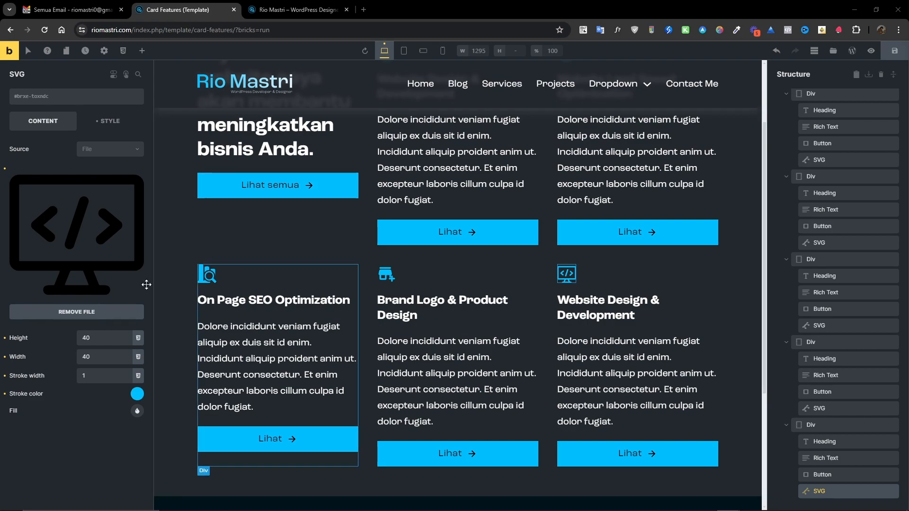
{"action": "left_click", "coordinate": [66, 245]}
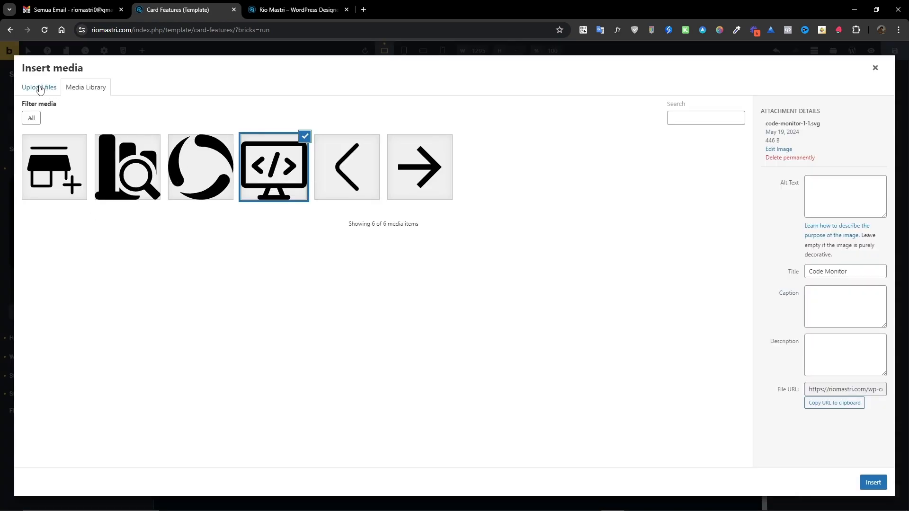
{"action": "left_click", "coordinate": [38, 89]}
{"action": "left_click", "coordinate": [449, 265]}
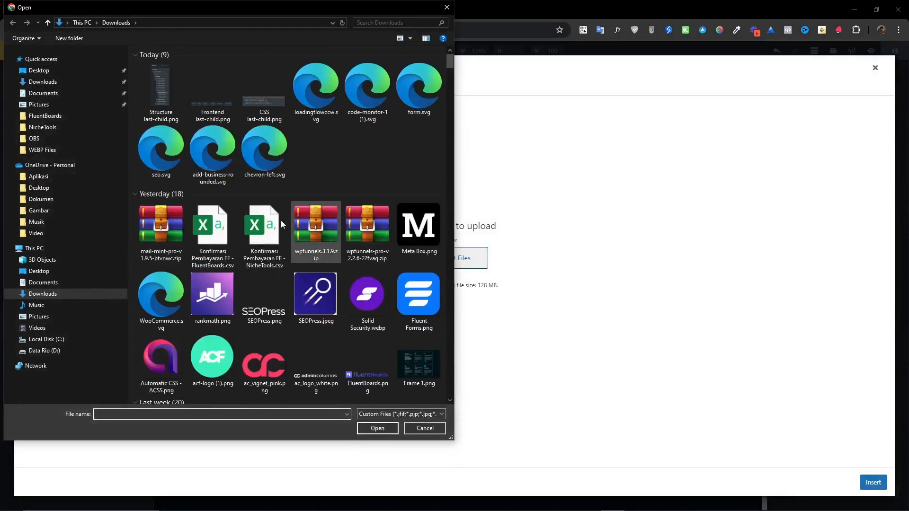
{"action": "left_click", "coordinate": [417, 90]}
{"action": "left_click", "coordinate": [379, 429]}
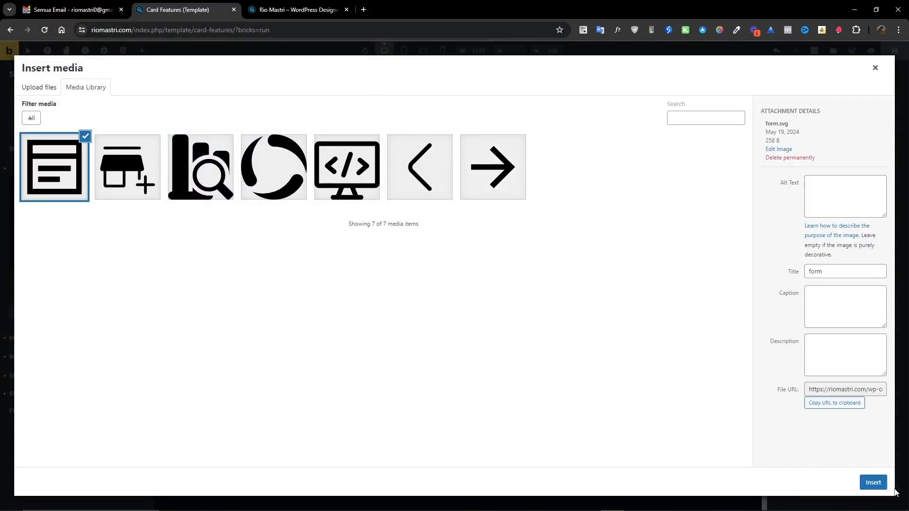
{"action": "left_click", "coordinate": [874, 482]}
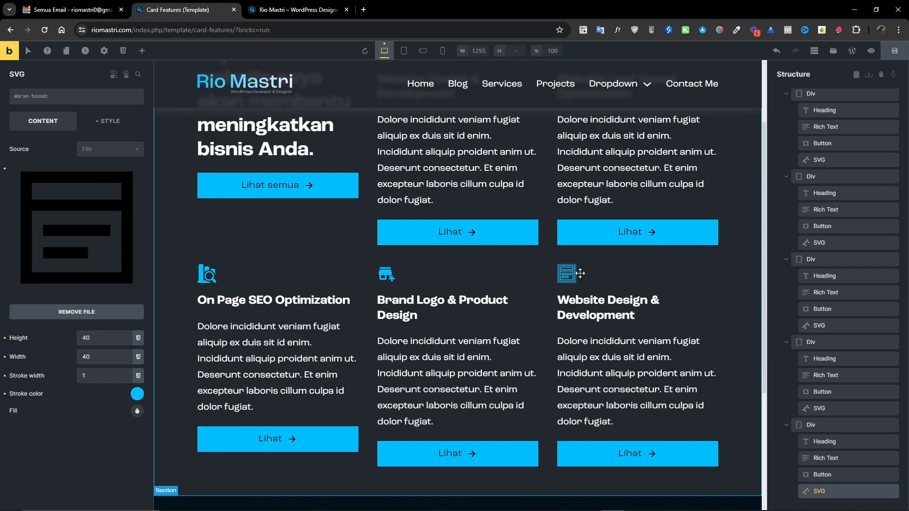
Fill the last card's icon with the accent blue and clear its stroke color.
{"action": "left_click", "coordinate": [136, 411]}
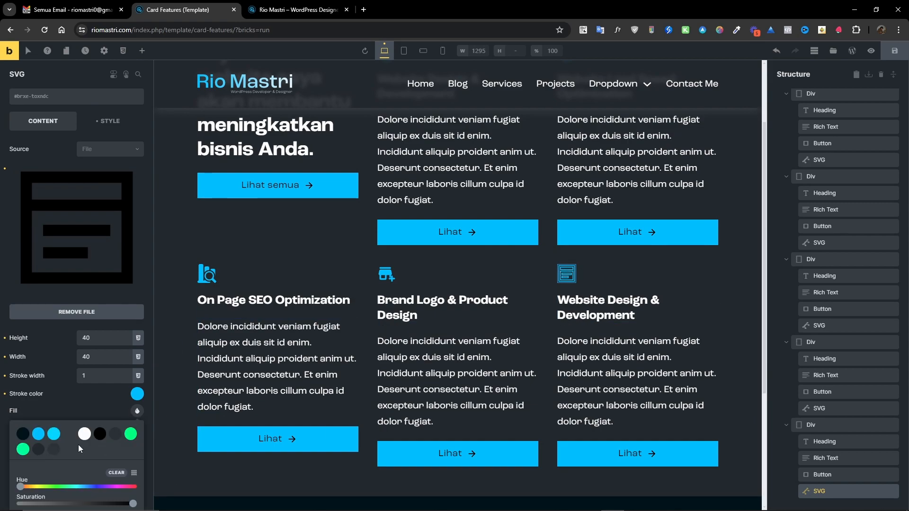
{"action": "left_click", "coordinate": [38, 433]}
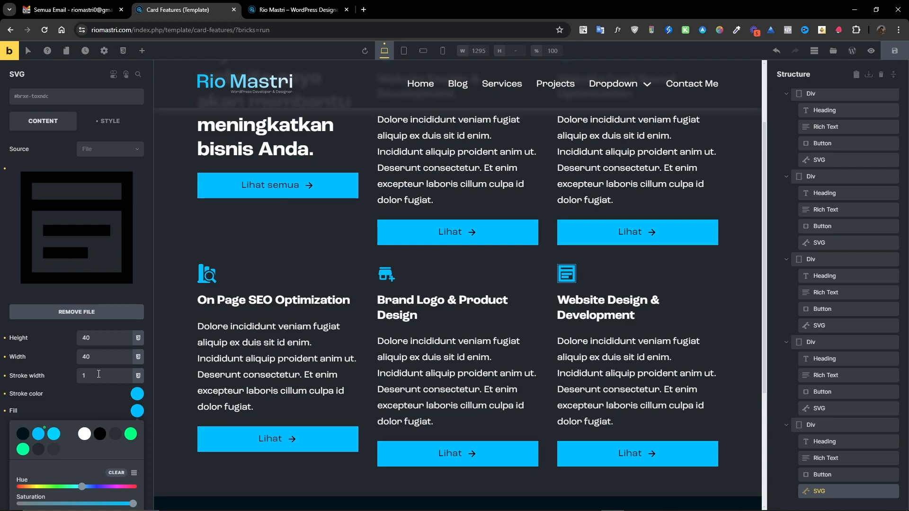
{"action": "left_click", "coordinate": [5, 395]}
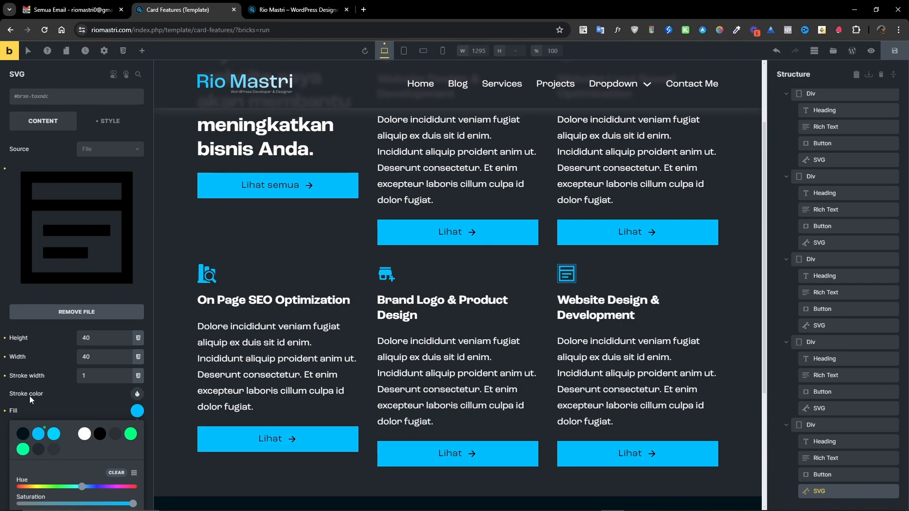
{"action": "left_click", "coordinate": [53, 402]}
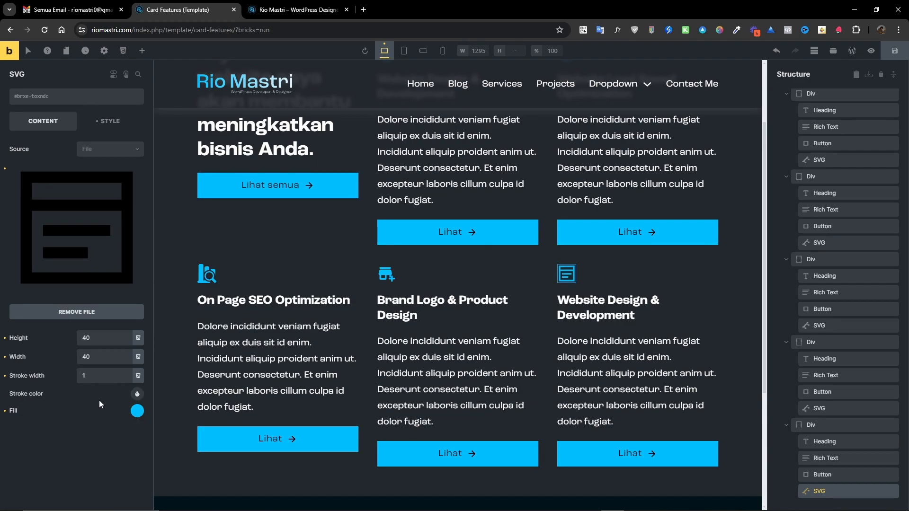
Retitle the last card as Online Form Development.
{"action": "left_click", "coordinate": [571, 299]}
{"action": "triple_click", "coordinate": [61, 152]}
{"action": "type", "text": "Online Form Development"}
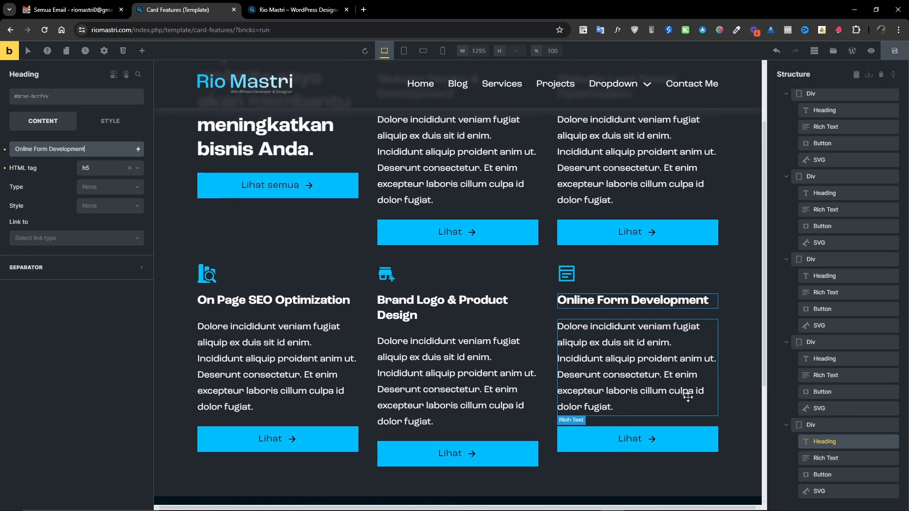
Set the intro column's max height to 500px in its style settings.
{"action": "scroll", "coordinate": [821, 140], "scroll_direction": "up", "scroll_amount": 2}
{"action": "left_click", "coordinate": [821, 140]}
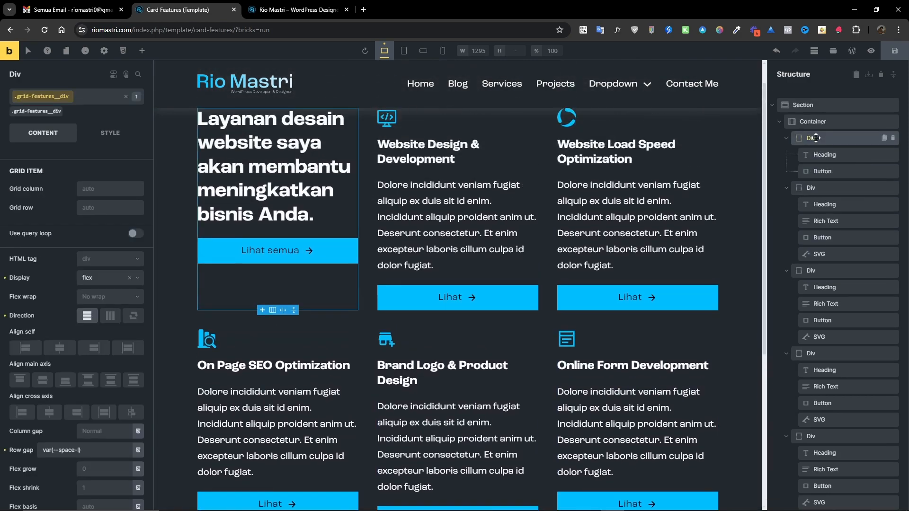
{"action": "left_click", "coordinate": [109, 137]}
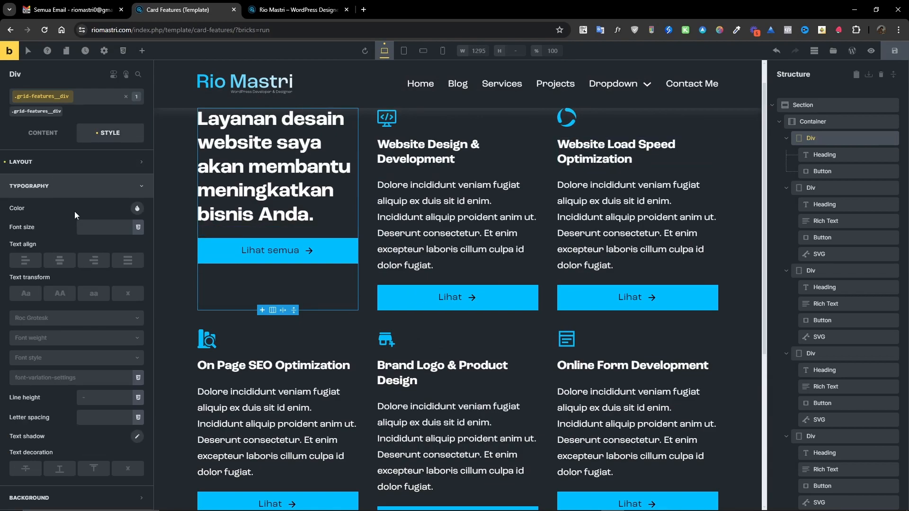
{"action": "left_click", "coordinate": [58, 161]}
{"action": "scroll", "coordinate": [53, 351], "scroll_direction": "down", "scroll_amount": 3}
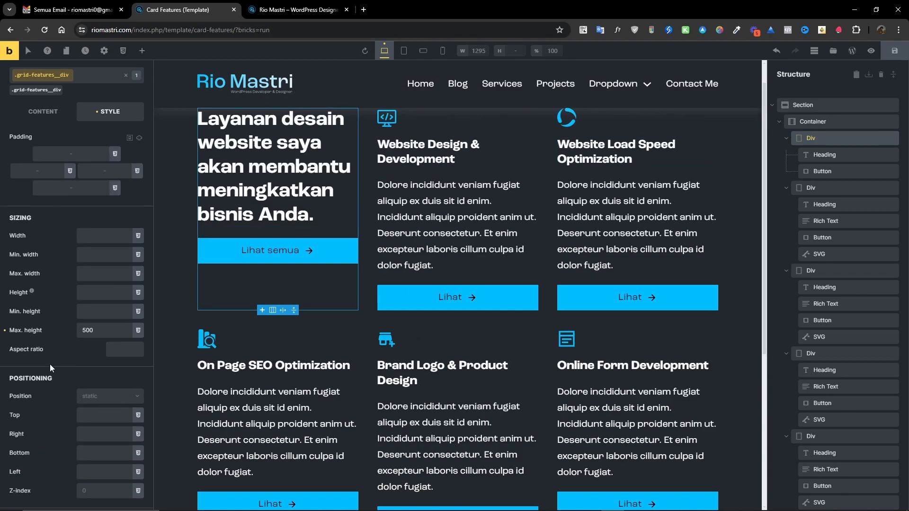
{"action": "double_click", "coordinate": [102, 328]}
{"action": "key", "text": "ctrl+m"}
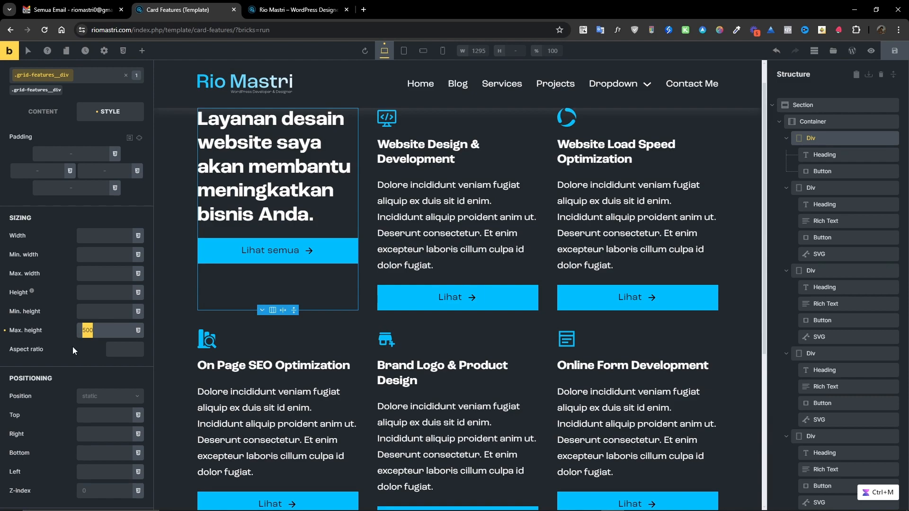
{"action": "left_click", "coordinate": [103, 331]}
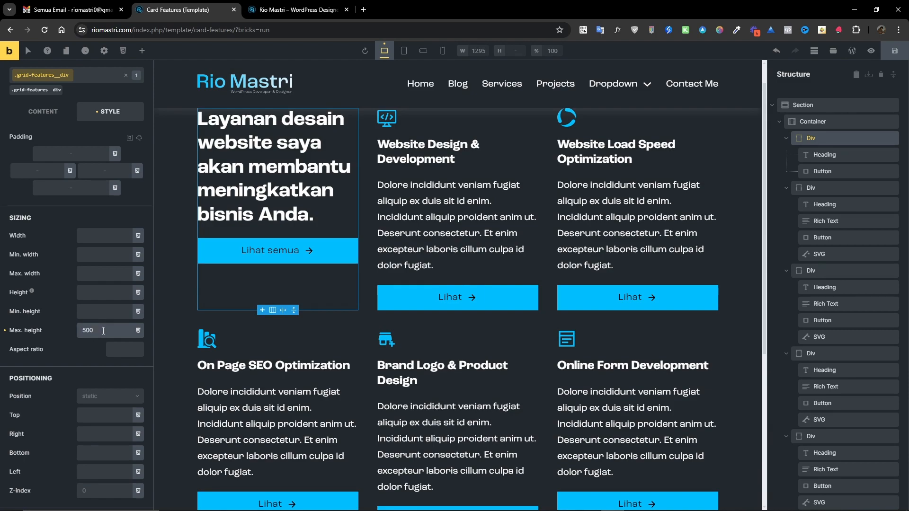
{"action": "double_click", "coordinate": [104, 331]}
{"action": "key", "text": "ctrl+m"}
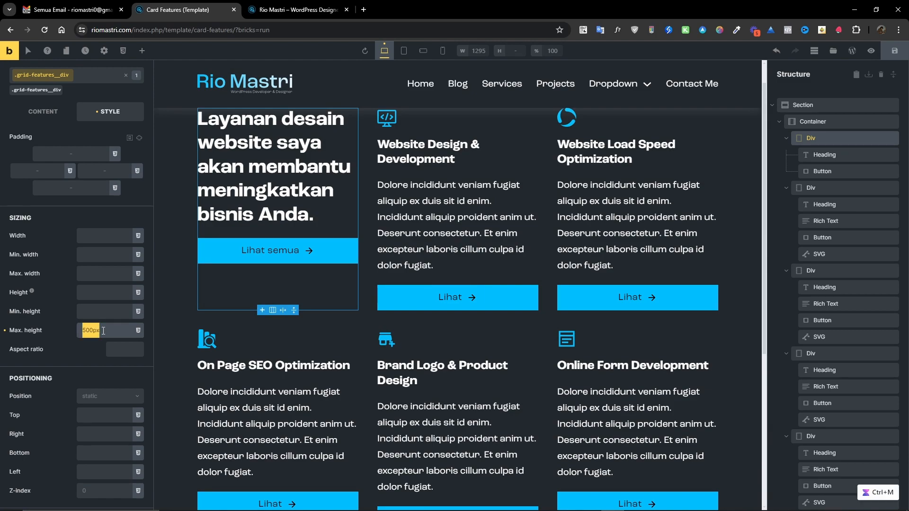
Move the intro column's 500px value from max height to min height, then set min height to 450px.
{"action": "key", "text": "ctrl+x"}
{"action": "left_click", "coordinate": [96, 313]}
{"action": "key", "text": "ctrl+v"}
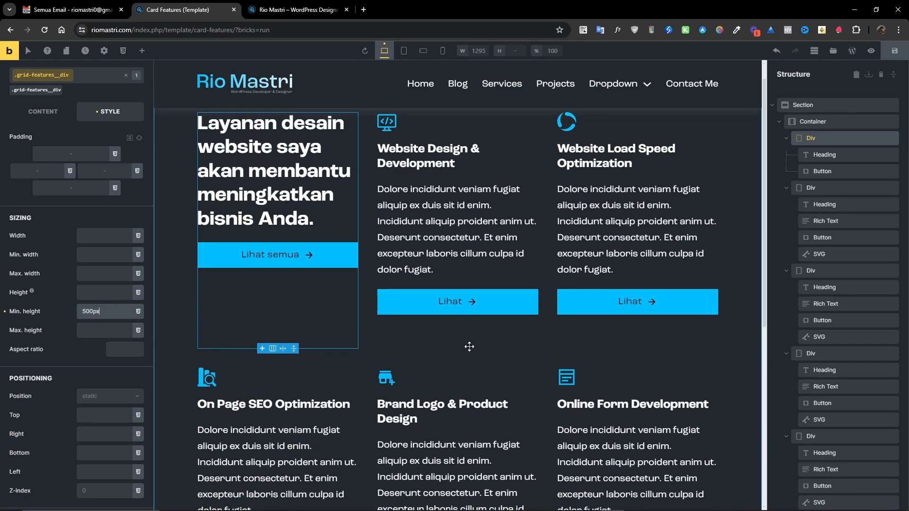
{"action": "scroll", "coordinate": [459, 313], "scroll_direction": "up", "scroll_amount": 1}
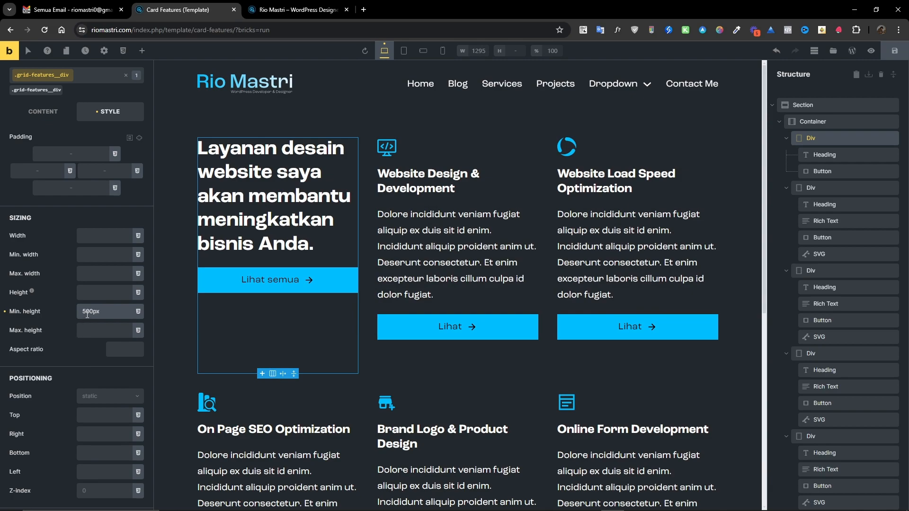
{"action": "key", "text": "ctrl+m"}
{"action": "key", "text": "BackSpace"}
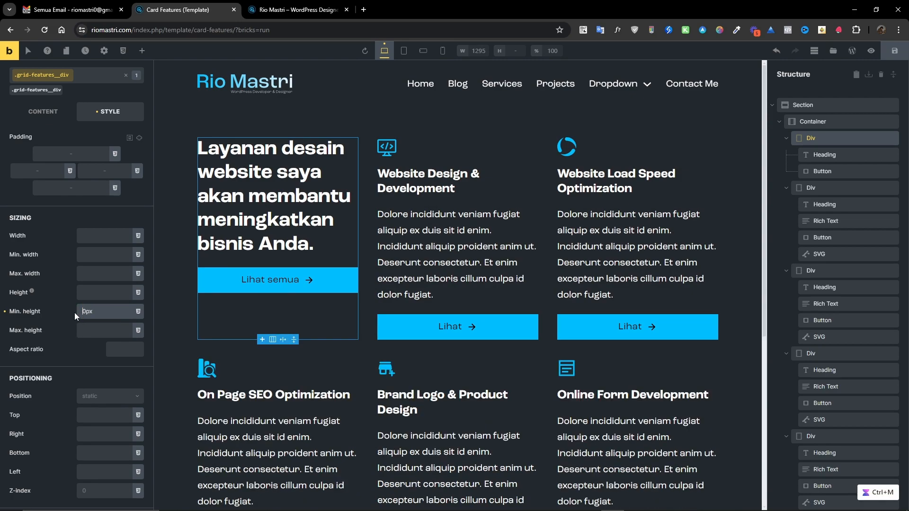
{"action": "type", "text": "15"}
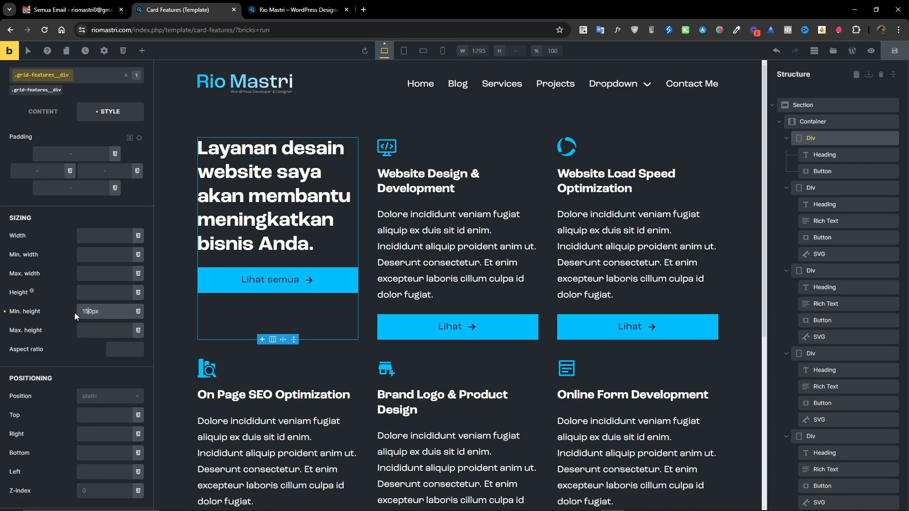
{"action": "key", "text": "Left"}
{"action": "key", "text": "shift+Left"}
{"action": "type", "text": "4"}
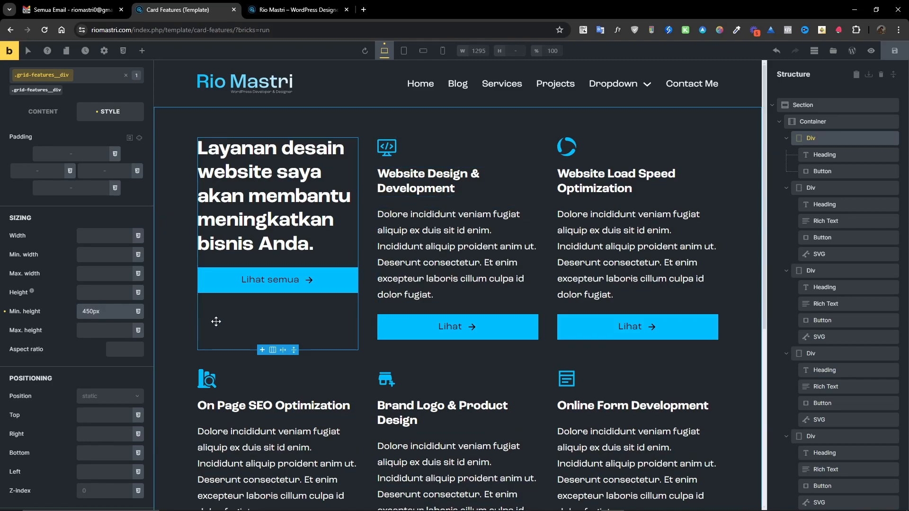
Collapse each card Div in the structure tree and select the first Div.
{"action": "left_click", "coordinate": [820, 135]}
{"action": "left_click", "coordinate": [820, 127]}
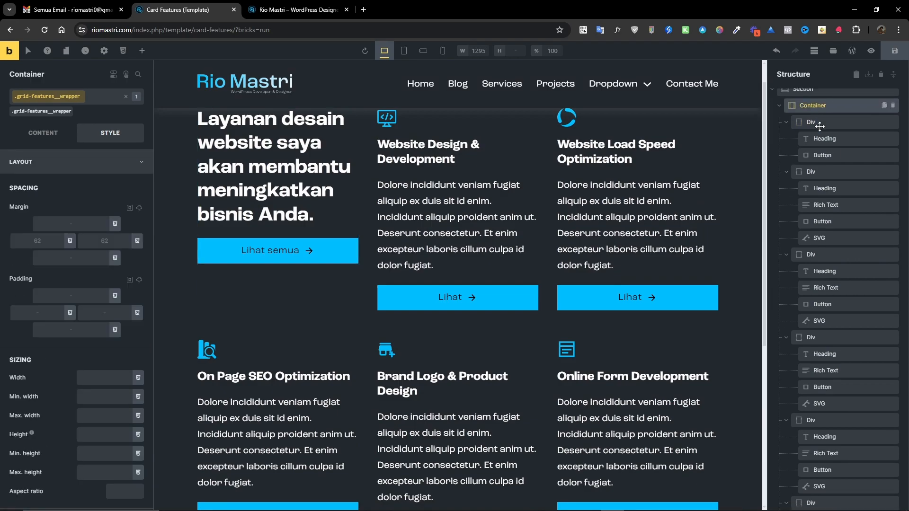
{"action": "scroll", "coordinate": [781, 275], "scroll_direction": "down", "scroll_amount": 2}
{"action": "left_click", "coordinate": [786, 288]}
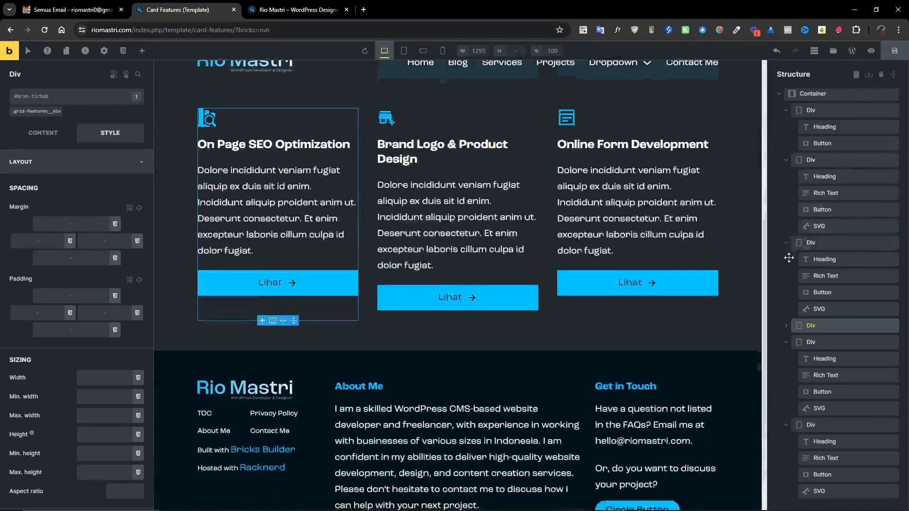
{"action": "left_click", "coordinate": [786, 250]}
{"action": "left_click", "coordinate": [786, 189]}
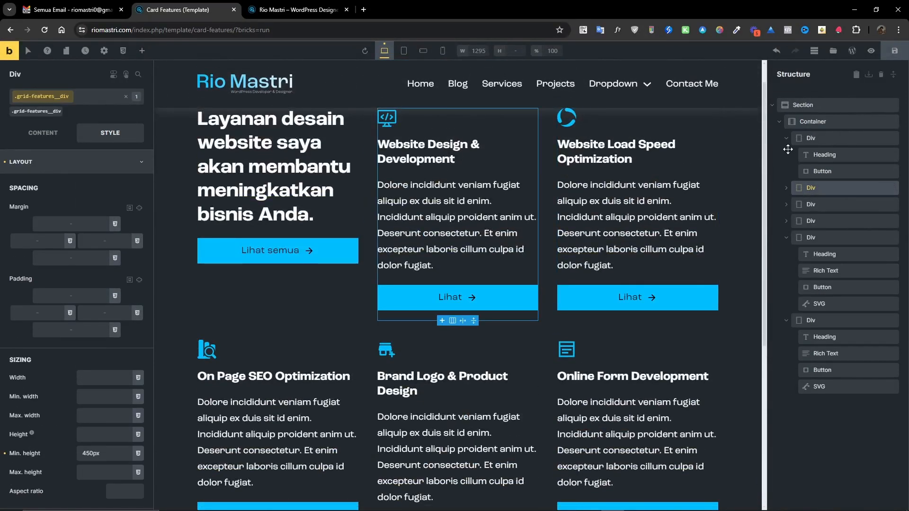
{"action": "left_click", "coordinate": [786, 138]}
{"action": "left_click", "coordinate": [786, 204]}
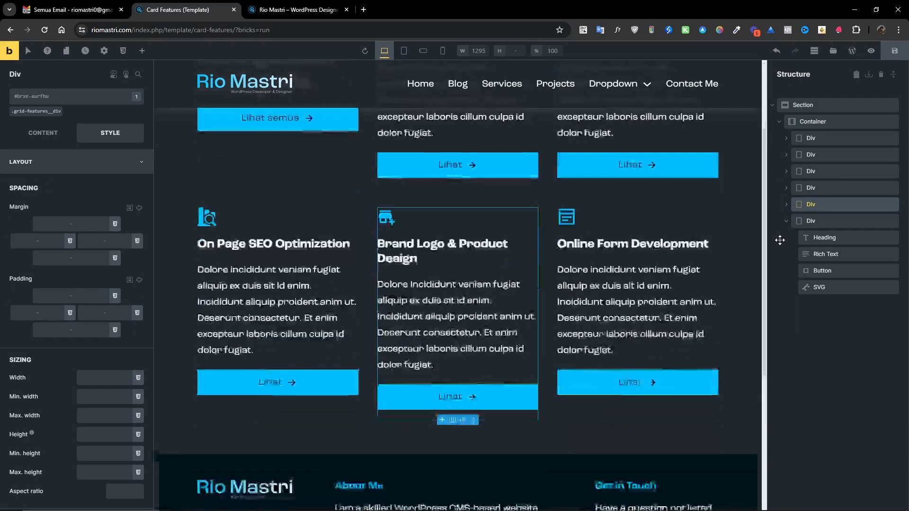
{"action": "left_click", "coordinate": [786, 220]}
{"action": "left_click", "coordinate": [798, 124]}
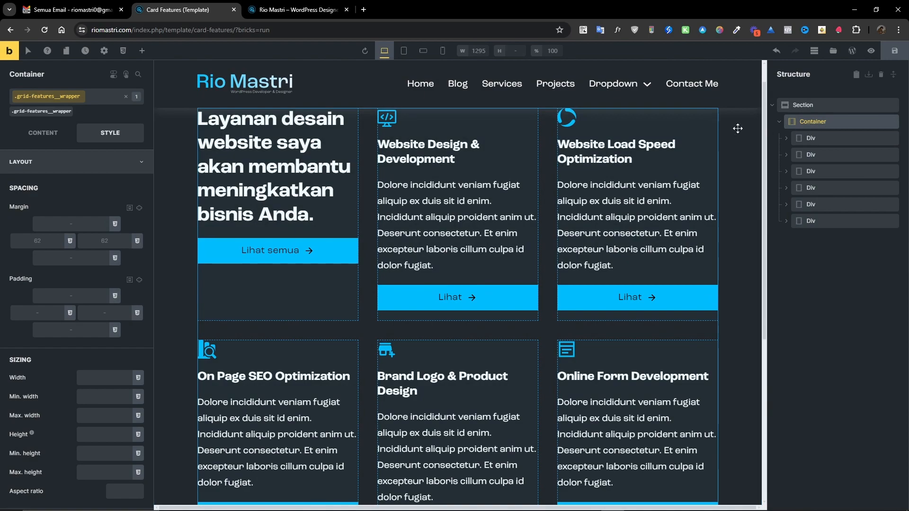
{"action": "left_click", "coordinate": [809, 138]}
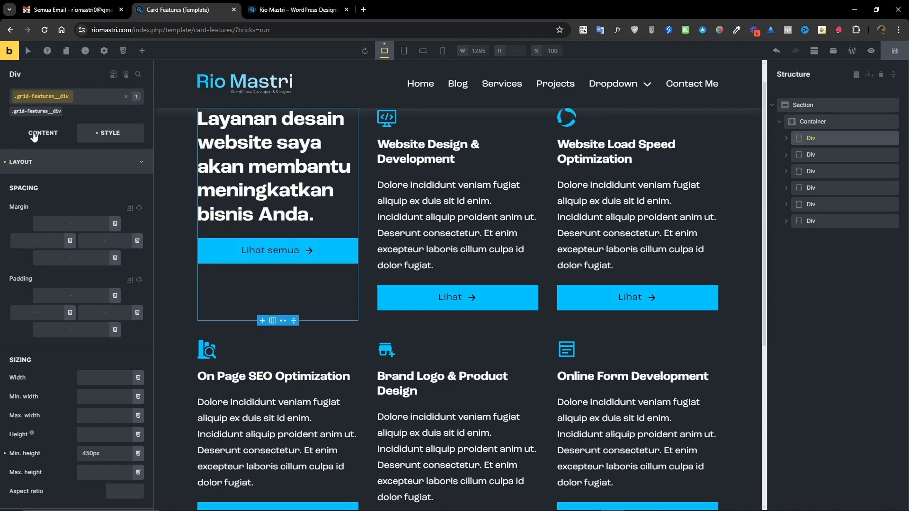
Switch to the Figma design and inspect the last card's description text properties.
{"action": "scroll", "coordinate": [311, 261], "scroll_direction": "up", "scroll_amount": 1}
{"action": "left_click_drag", "start_coordinate": [908, 204], "coordinate": [348, 22]}
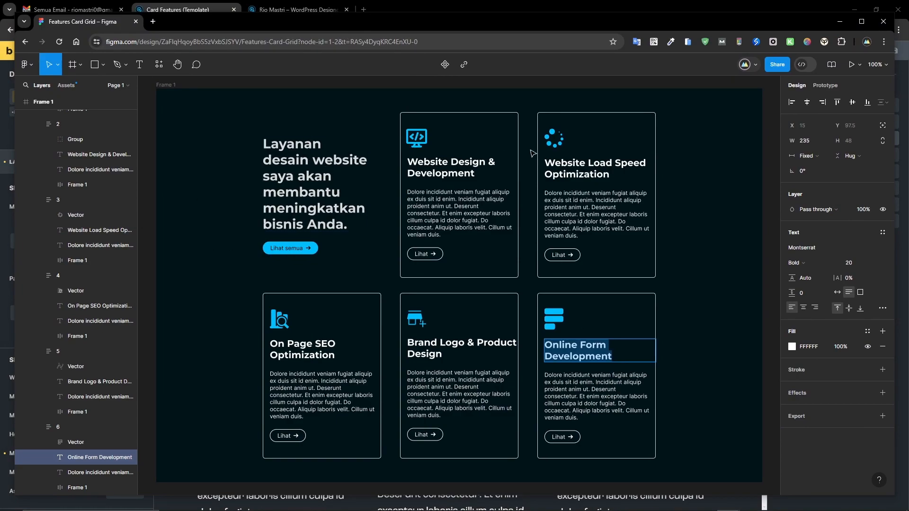
{"action": "left_click", "coordinate": [561, 389]}
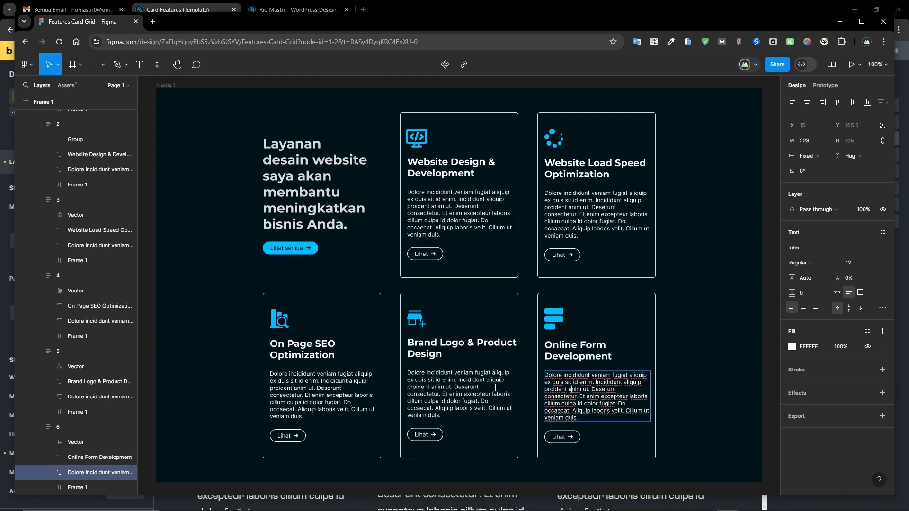
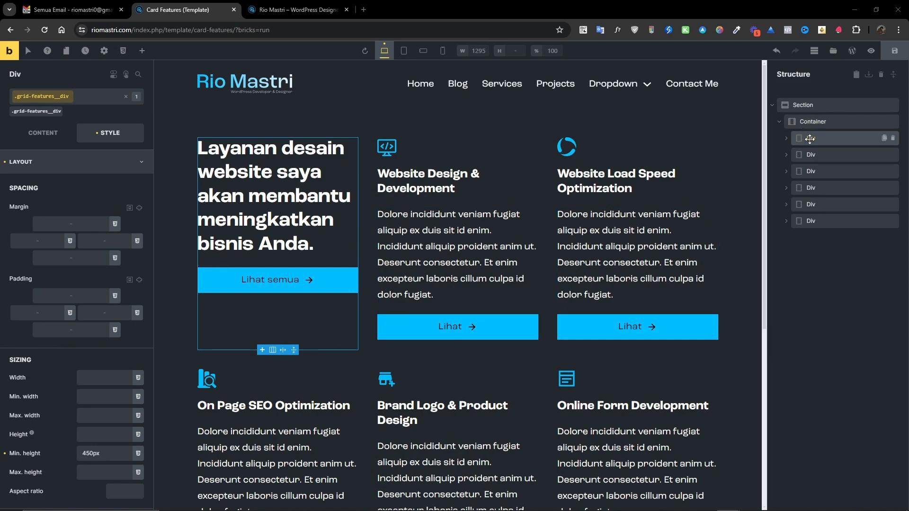
Select the grid Container and open its CSS style settings.
{"action": "left_click", "coordinate": [811, 122]}
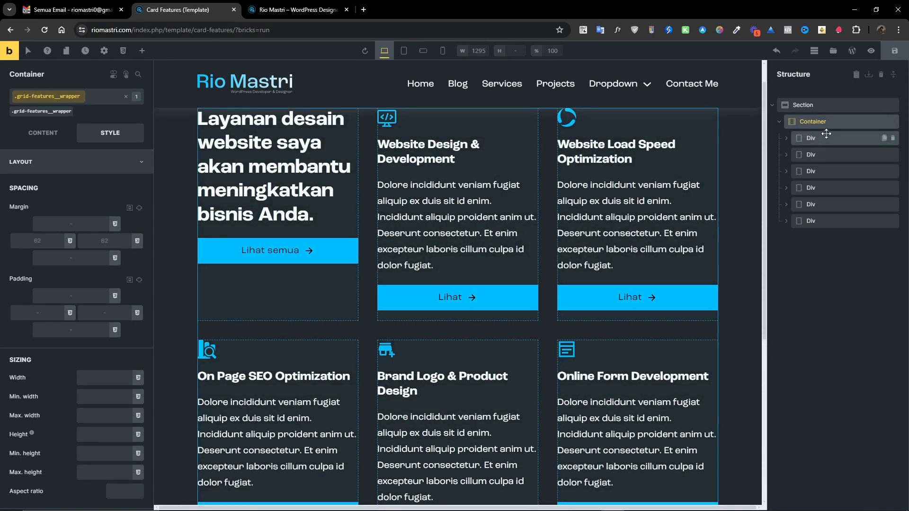
{"action": "left_click", "coordinate": [112, 164]}
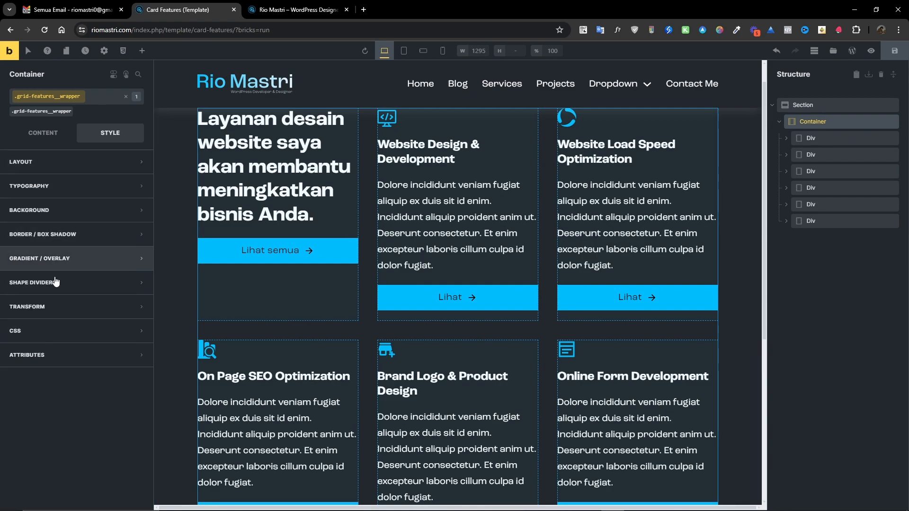
{"action": "left_click", "coordinate": [76, 332]}
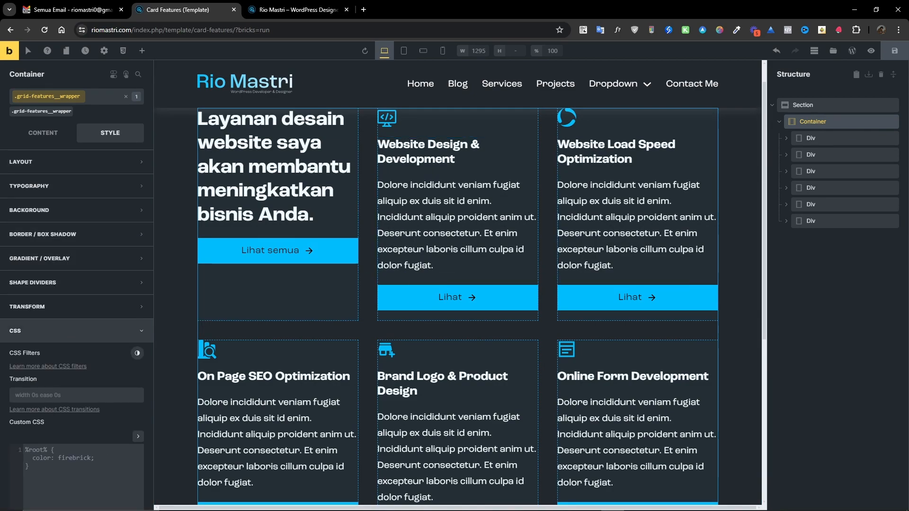
Switch to the Figma design and inspect the card frame's size and stroke properties.
{"action": "key", "text": "alt+Tab"}
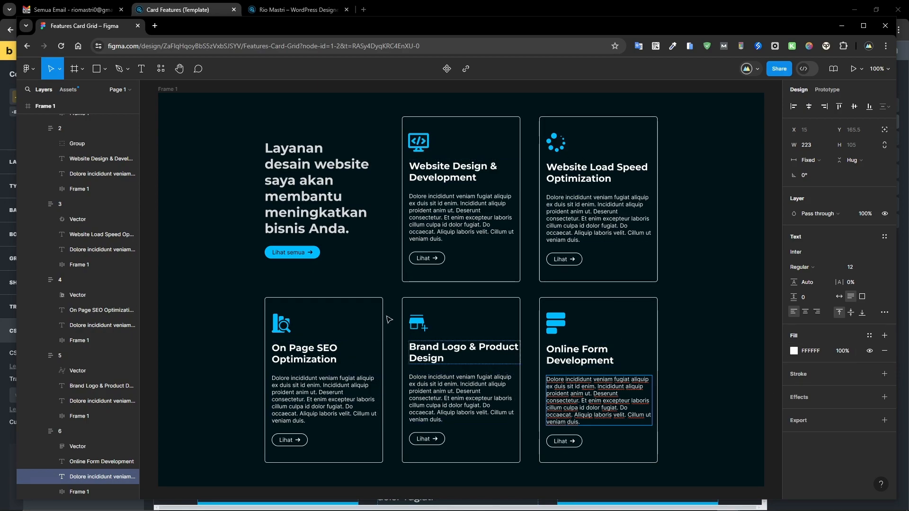
{"action": "left_click", "coordinate": [50, 205]}
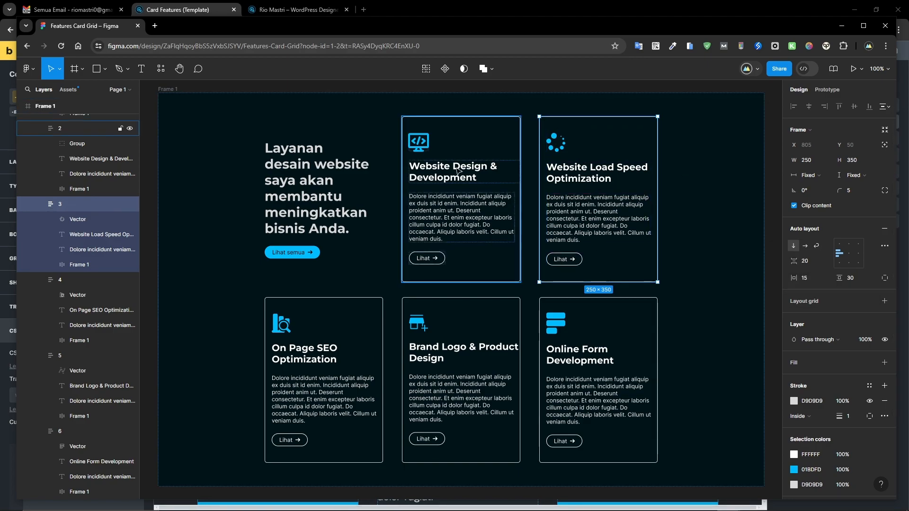
{"action": "left_click_drag", "start_coordinate": [756, 31], "coordinate": [908, 61]}
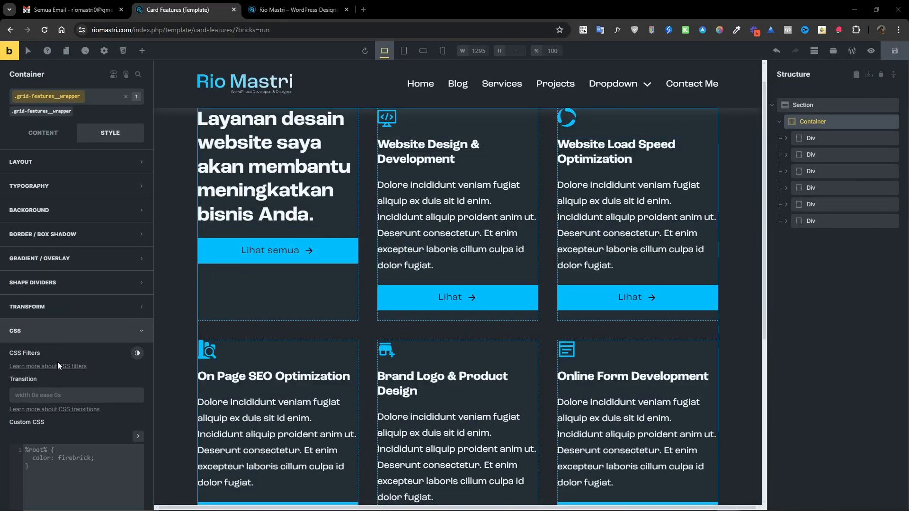
Write a custom CSS rule on the Container targeting %root% .grid-features__div.
{"action": "scroll", "coordinate": [58, 362], "scroll_direction": "down", "scroll_amount": 2}
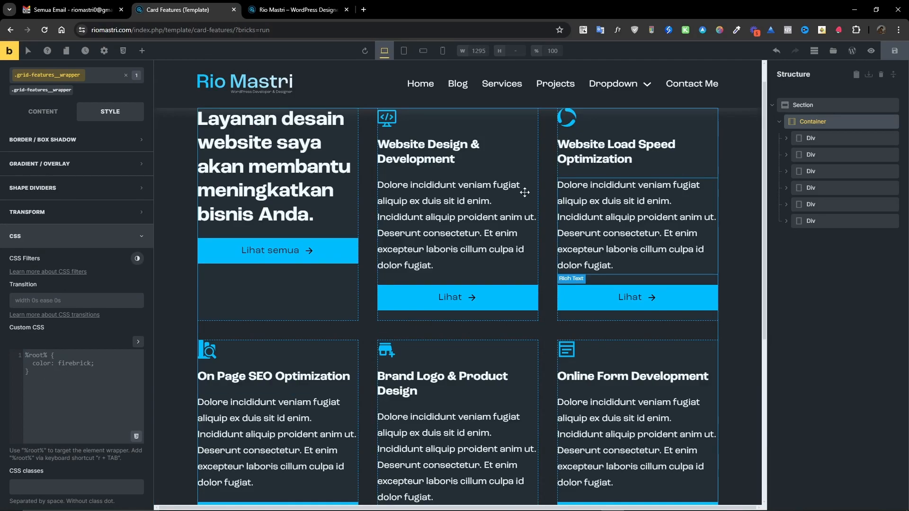
{"action": "left_click", "coordinate": [815, 138]}
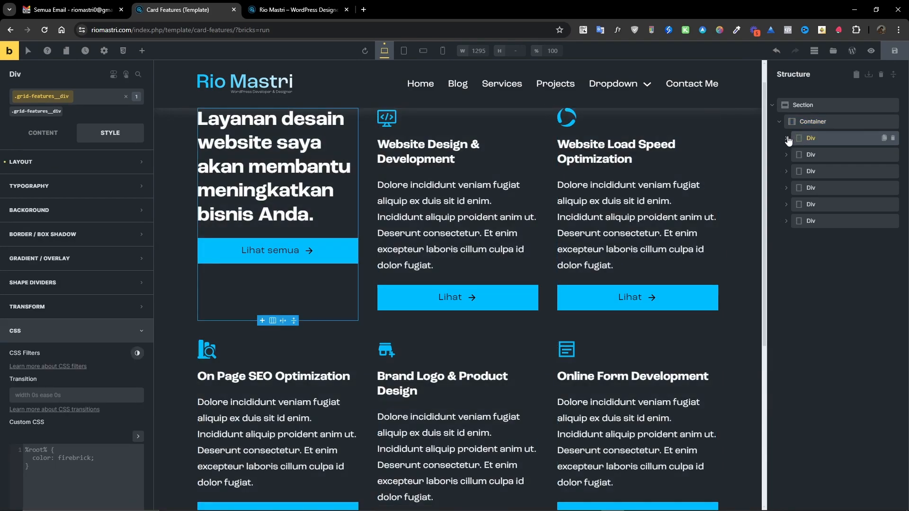
{"action": "left_click", "coordinate": [802, 124]}
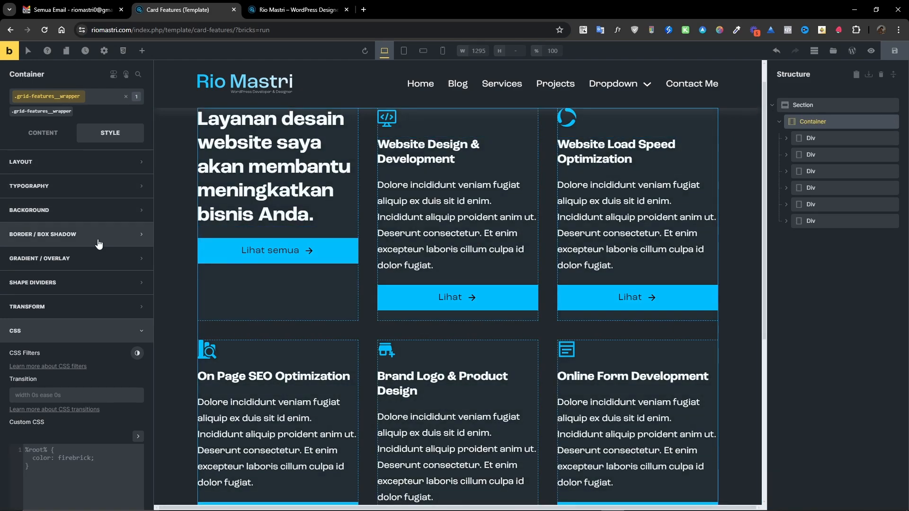
{"action": "scroll", "coordinate": [90, 327], "scroll_direction": "down", "scroll_amount": 3}
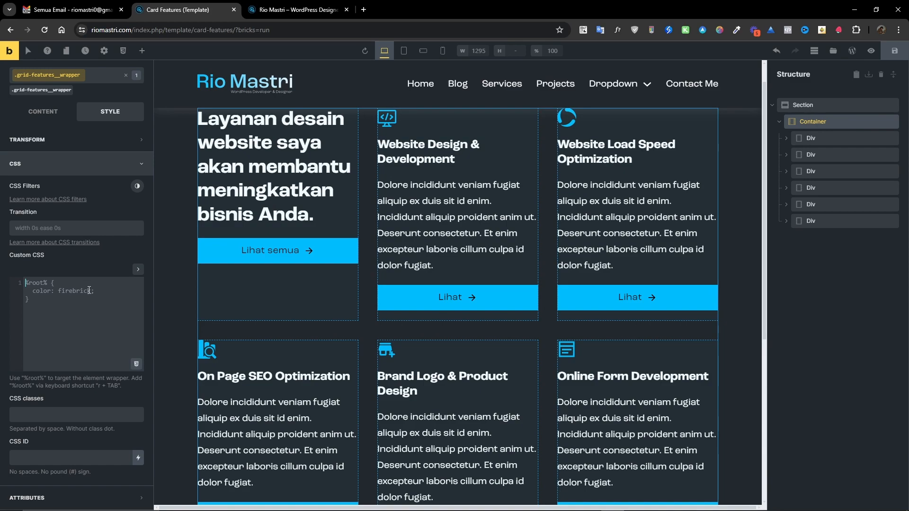
{"action": "left_click", "coordinate": [117, 302]}
{"action": "type", "text": "%root% .grid-features__div{"}
{"action": "key", "text": "Return"}
Expand the CSS editor and give the card divs a solid lime 1px border.
{"action": "left_click", "coordinate": [138, 269]}
{"action": "left_click", "coordinate": [49, 294]}
{"action": "type", "text": "b"}
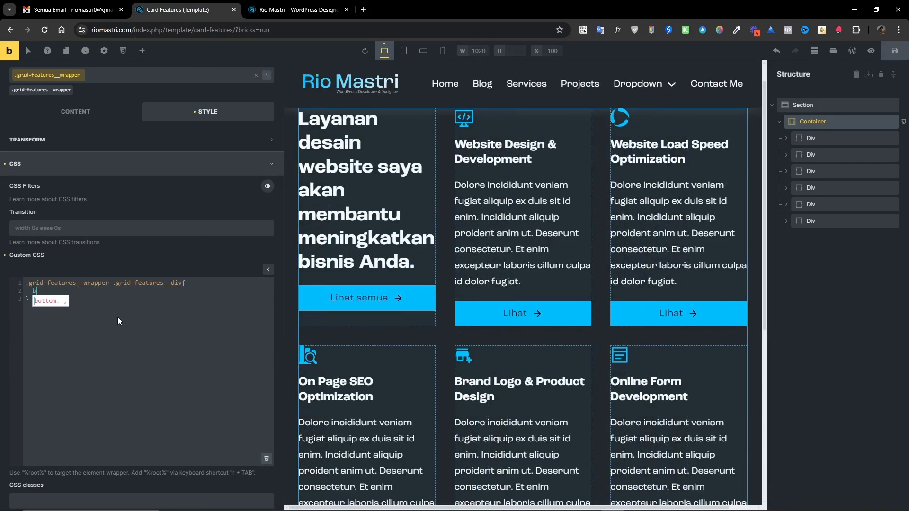
{"action": "type", "text": "order"}
{"action": "type", "text": ": so"}
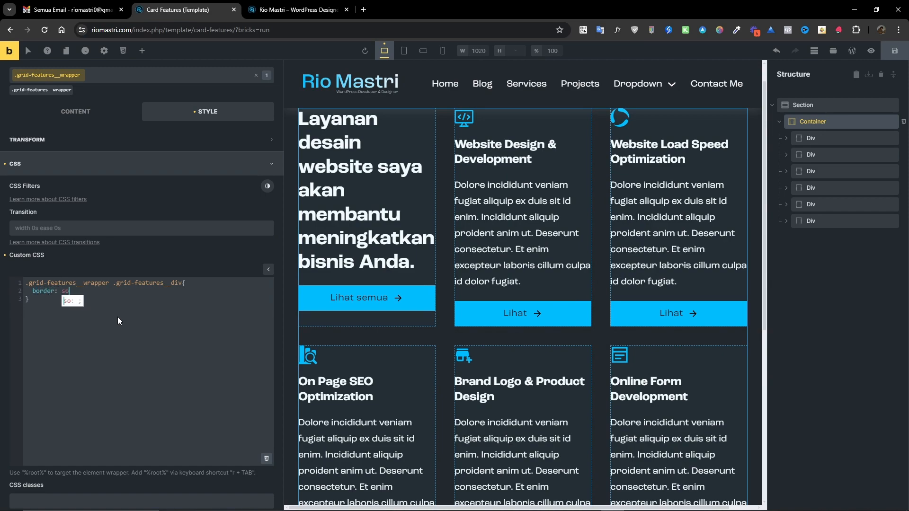
{"action": "type", "text": "lid lime"}
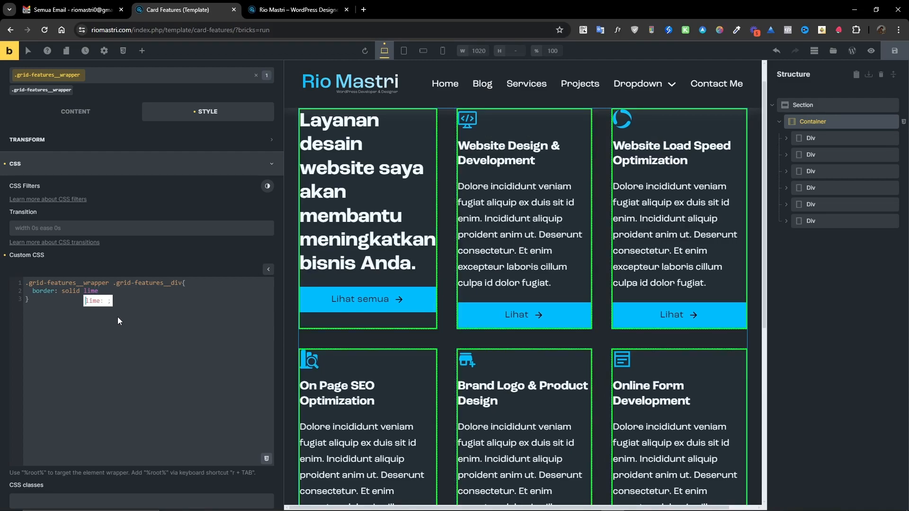
{"action": "type", "text": " 2p"}
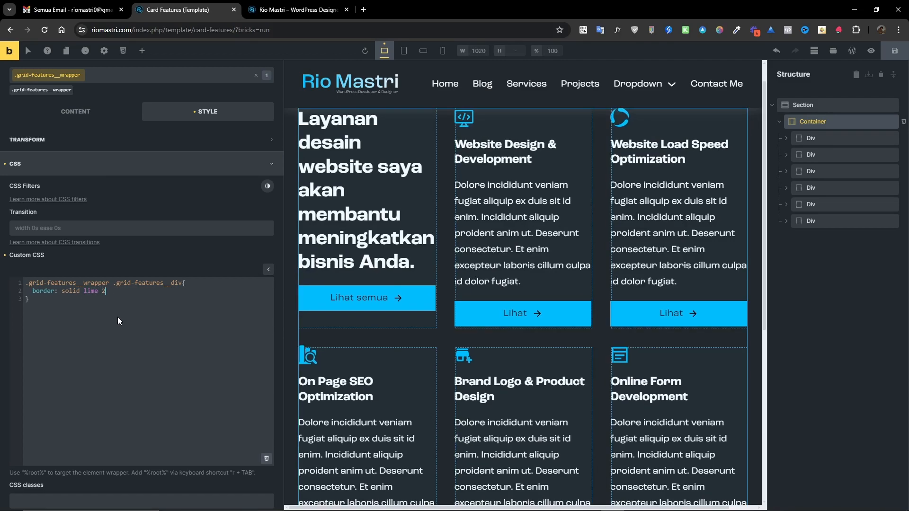
{"action": "key", "text": "BackSpace"}
{"action": "key", "text": "BackSpace"}
{"action": "type", "text": "1px;"}
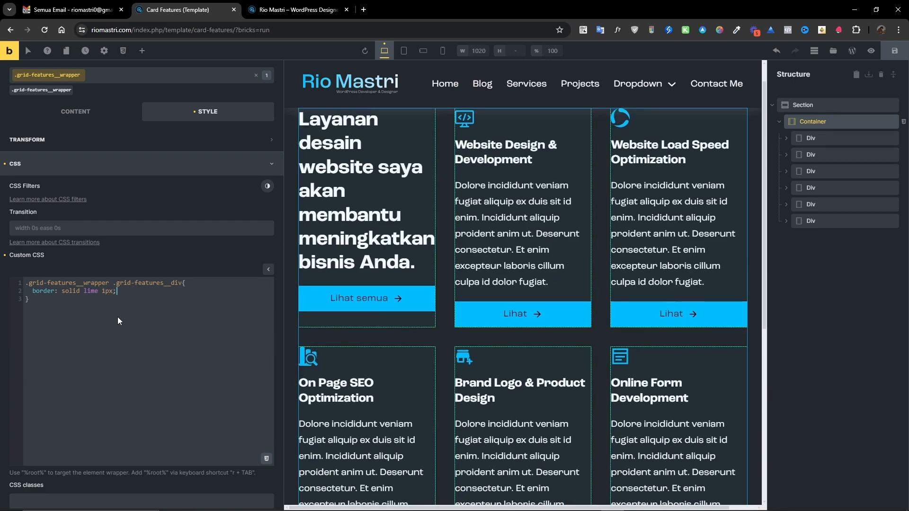
{"action": "key", "text": "Left"}
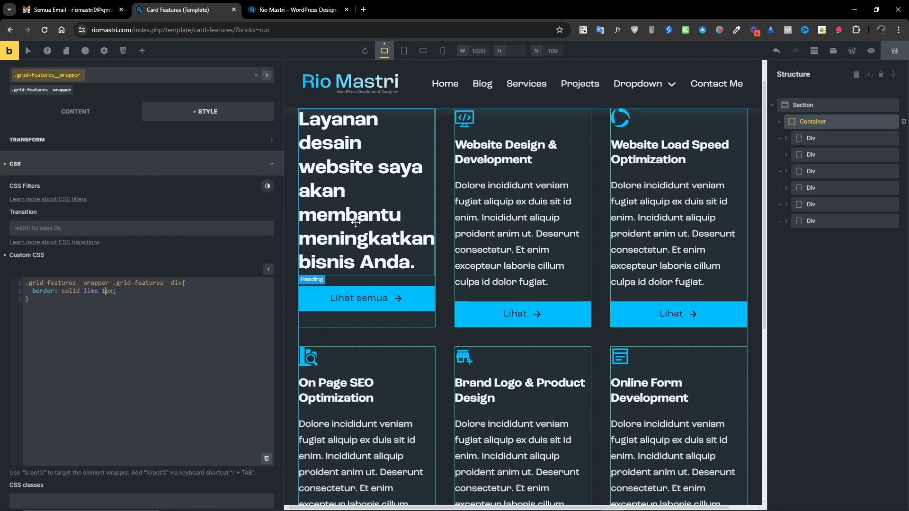
Save the template and preview the bordered cards on the front end.
{"action": "left_click", "coordinate": [894, 50]}
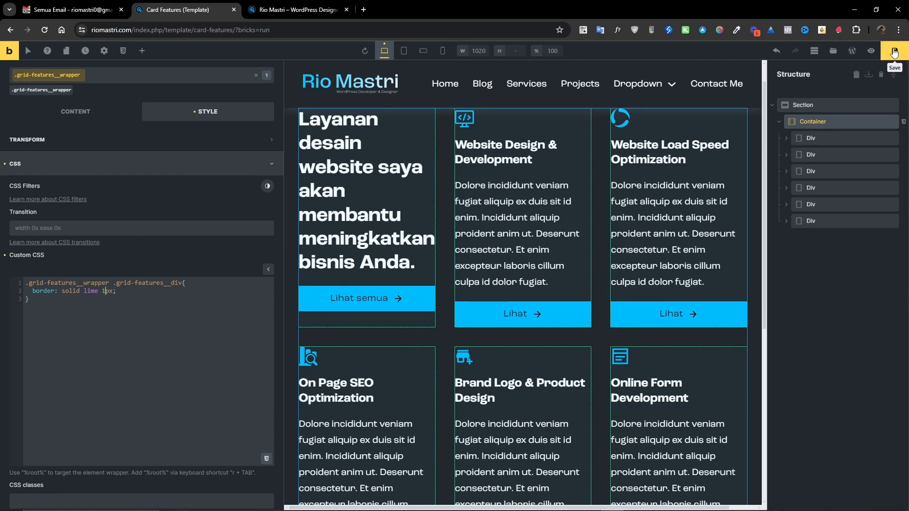
{"action": "left_click", "coordinate": [26, 47]}
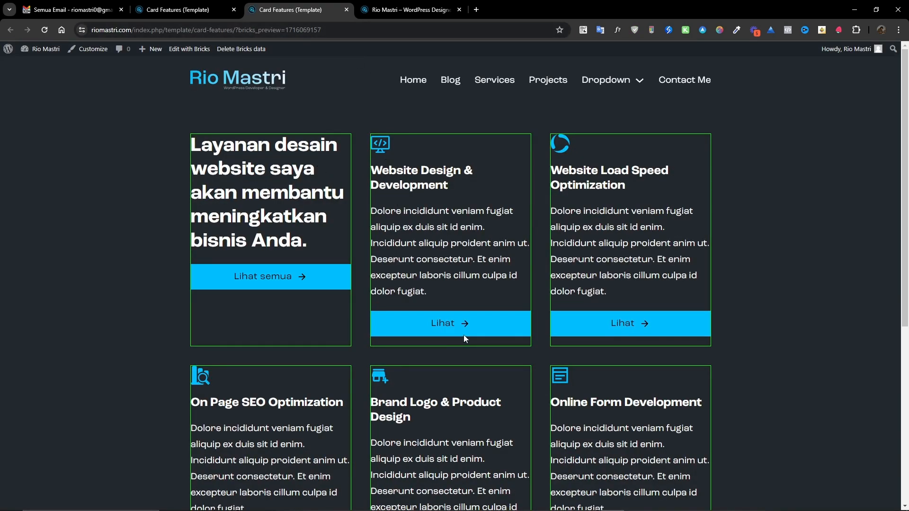
{"action": "scroll", "coordinate": [371, 351], "scroll_direction": "down", "scroll_amount": 4}
{"action": "scroll", "coordinate": [371, 351], "scroll_direction": "up", "scroll_amount": 3}
{"action": "left_click", "coordinate": [189, 10]}
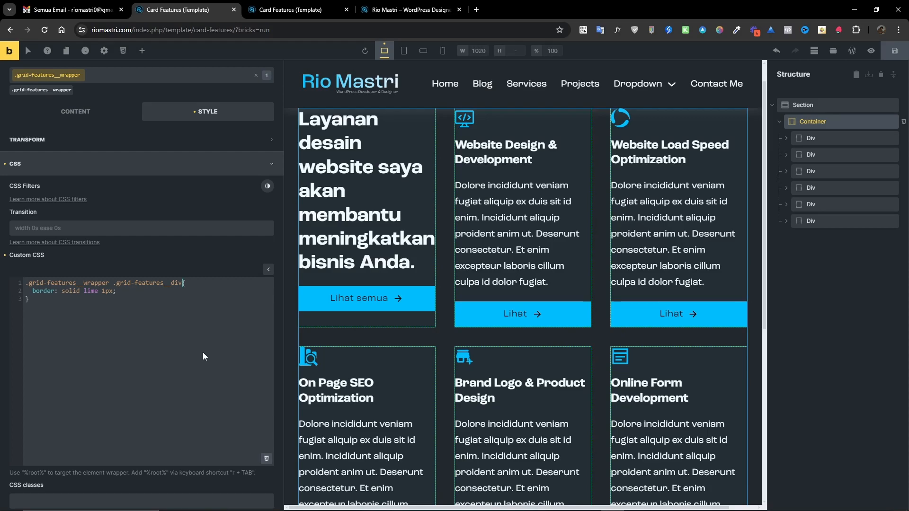
Restrict the border rule to card divs that are :not(:first-child).
{"action": "type", "text": ":"}
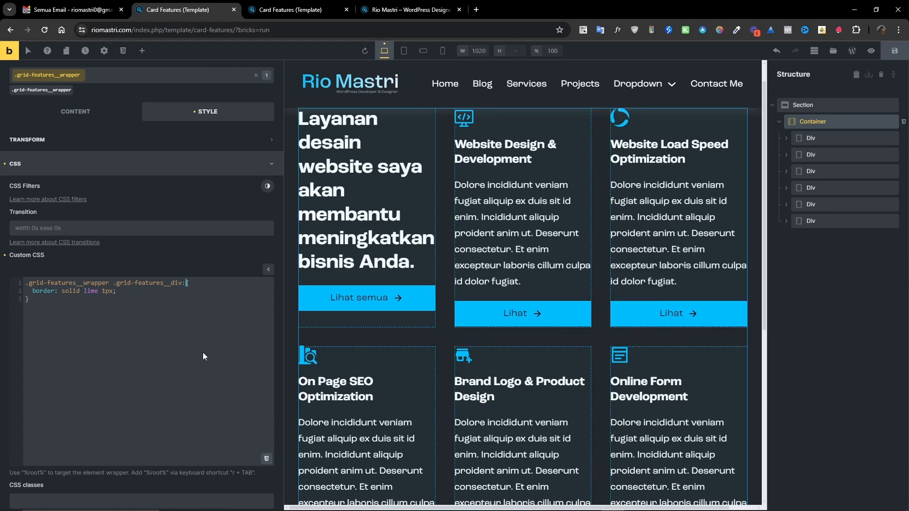
{"action": "type", "text": "not"}
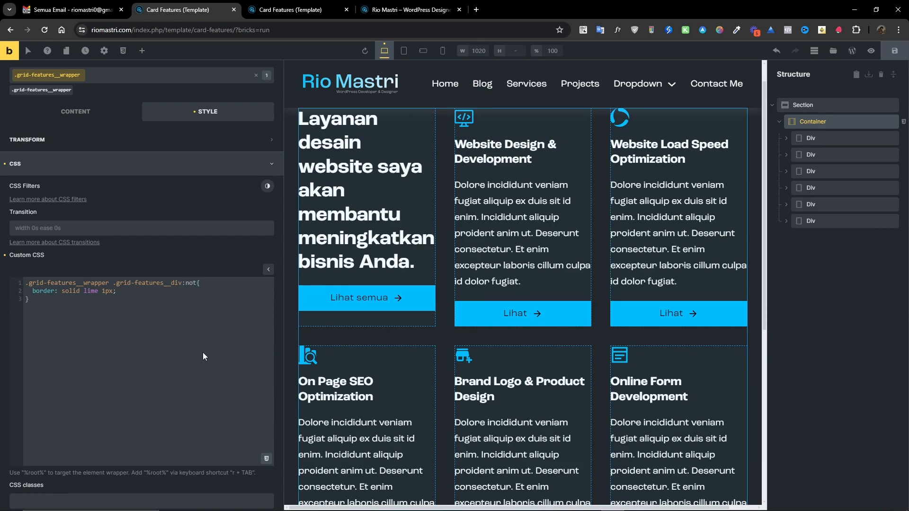
{"action": "type", "text": "("}
{"action": "left_click_drag", "start_coordinate": [26, 282], "coordinate": [197, 283]}
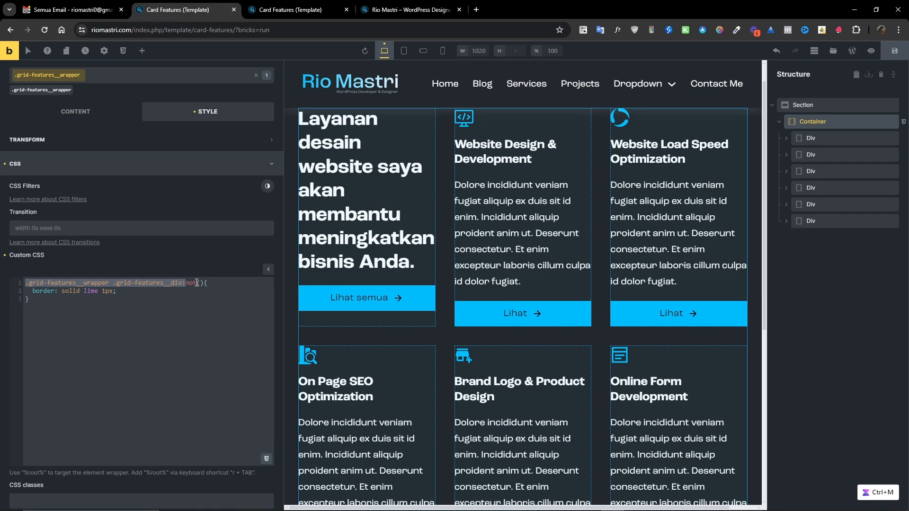
{"action": "left_click", "coordinate": [199, 283]}
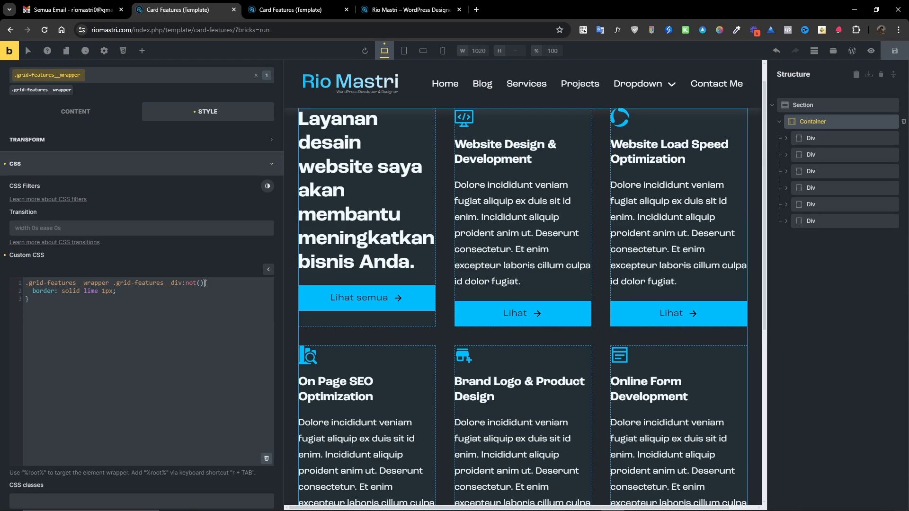
{"action": "type", "text": ":first-child"}
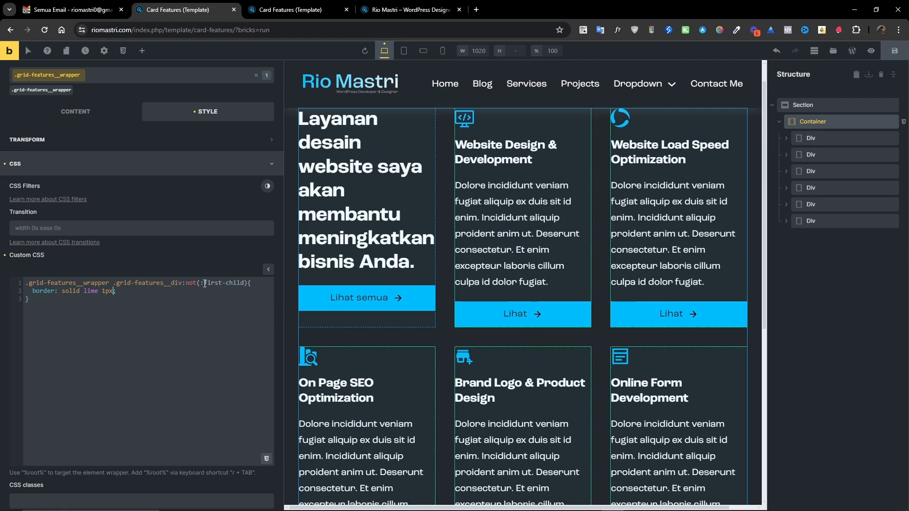
Set the border width to 3px and save the template.
{"action": "key", "text": "ctrl+m"}
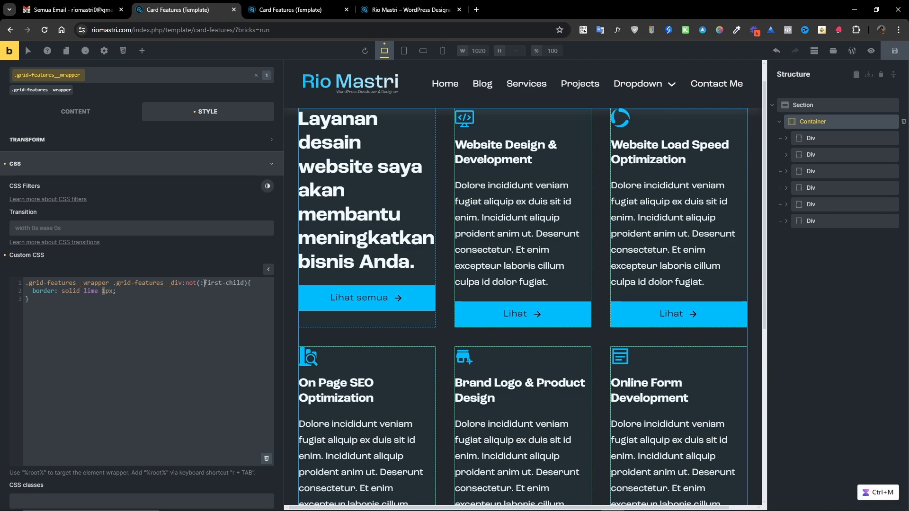
{"action": "type", "text": "3"}
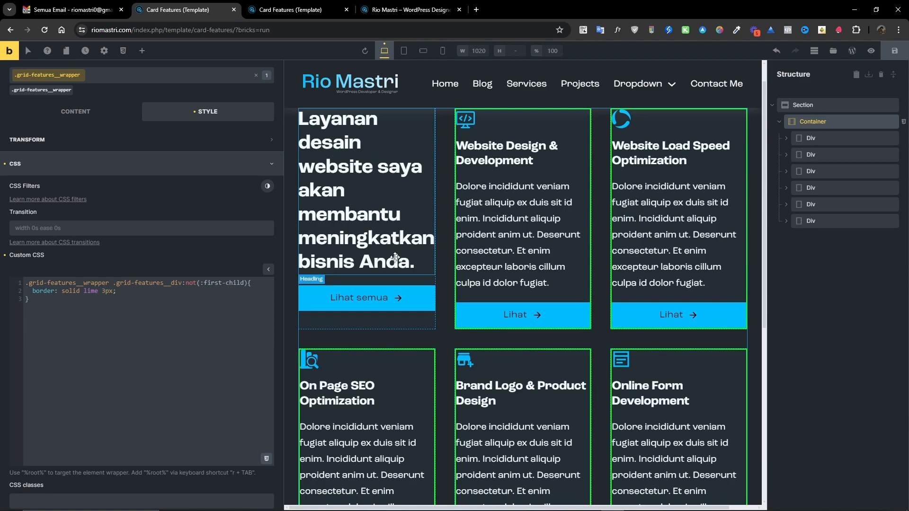
{"action": "left_click", "coordinate": [894, 50]}
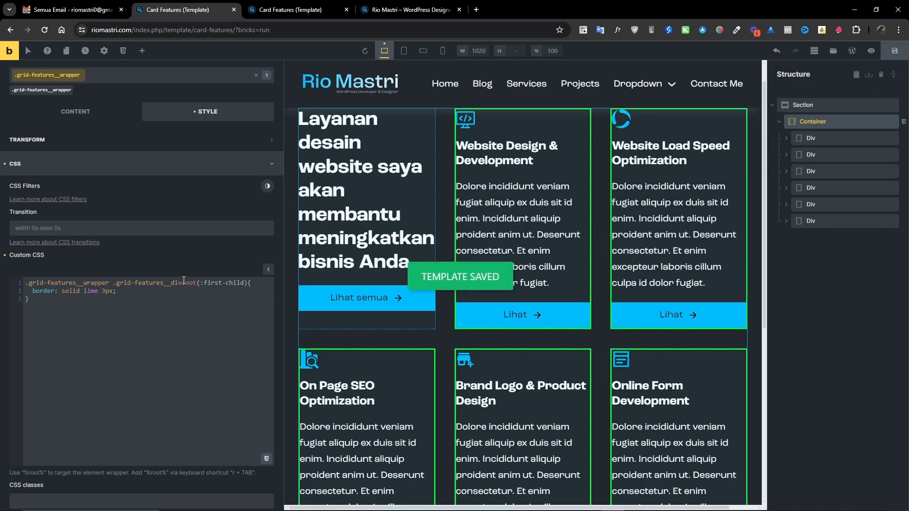
{"action": "left_click_drag", "start_coordinate": [183, 283], "coordinate": [248, 283]}
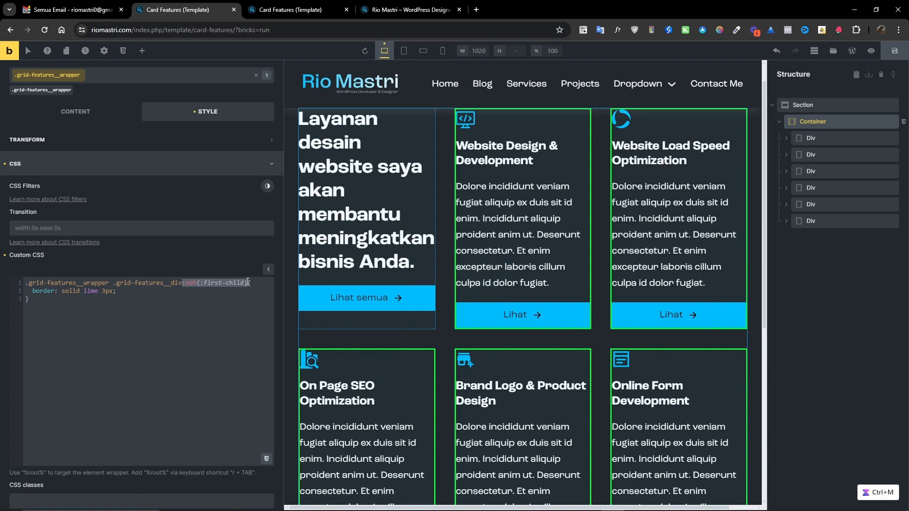
{"action": "key", "text": "BackSpace"}
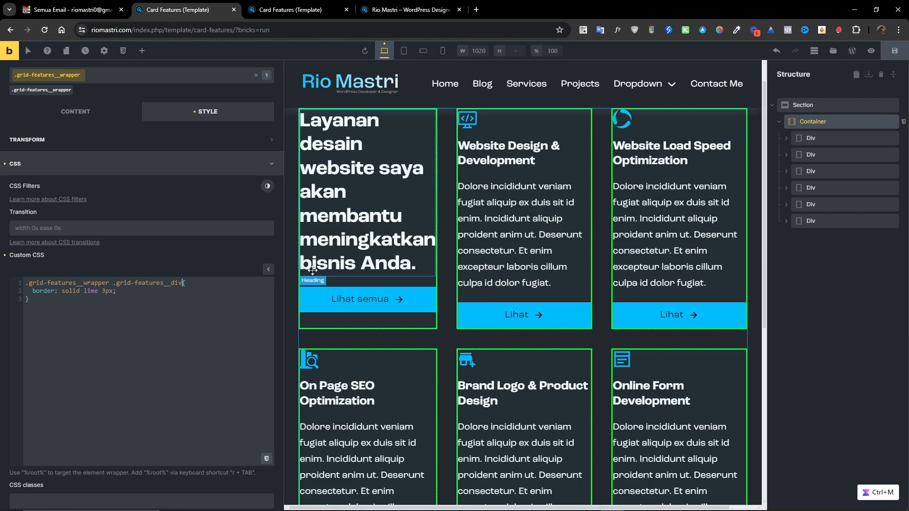
{"action": "key", "text": "ctrl+z"}
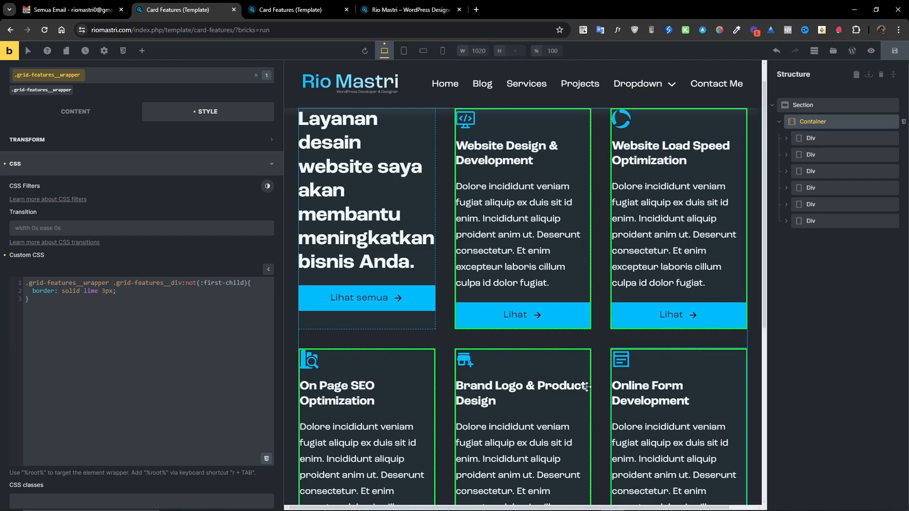
Change the rule's exclusion selector to :not(:nth-child(4)).
{"action": "left_click", "coordinate": [204, 282]}
{"action": "left_click_drag", "start_coordinate": [204, 282], "coordinate": [224, 282]}
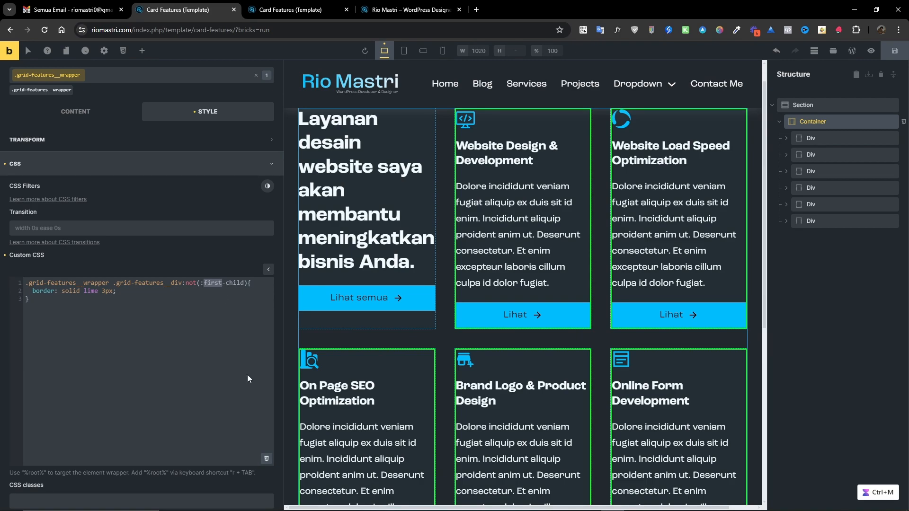
{"action": "type", "text": "nth-child"}
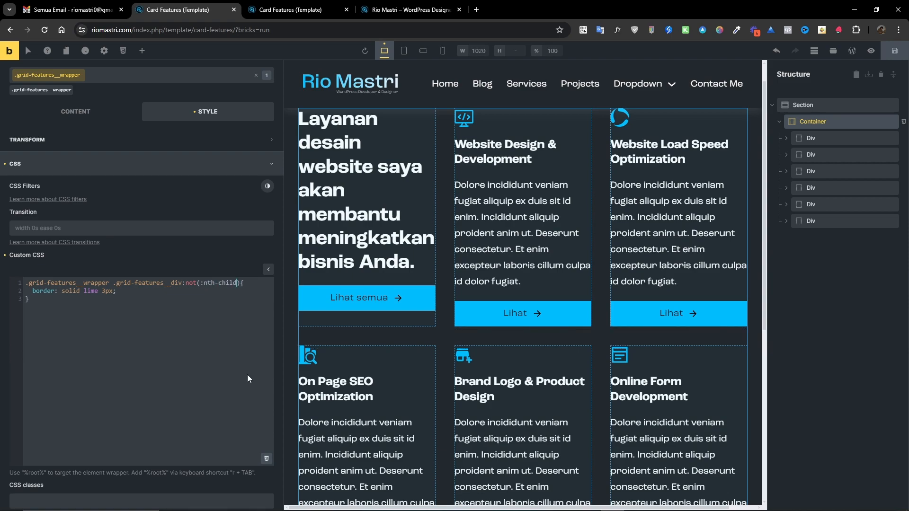
{"action": "type", "text": "(3)"}
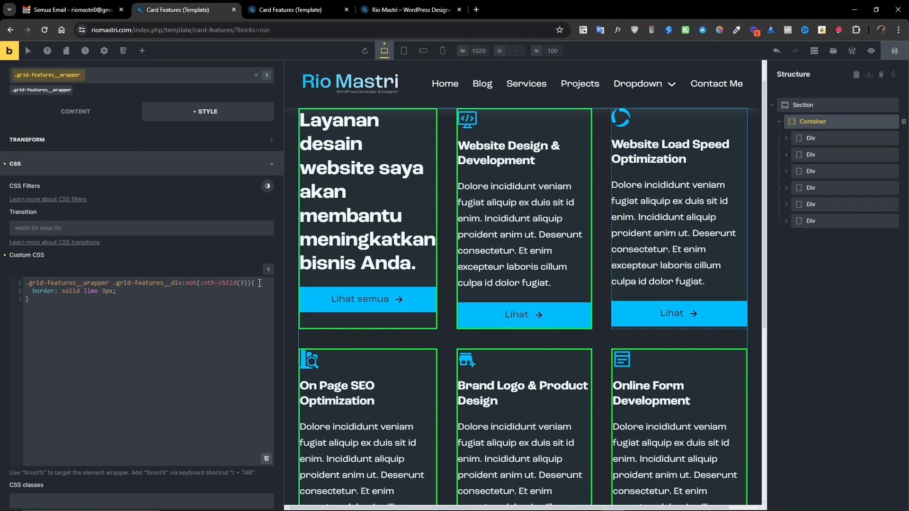
{"action": "key", "text": "BackSpace"}
{"action": "type", "text": "4"}
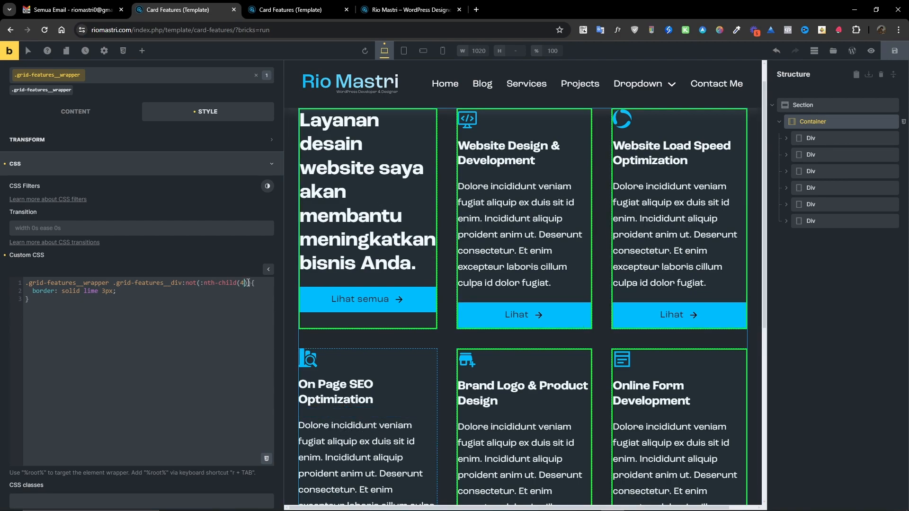
Change the rule's exclusion selector back to :not(:first-child).
{"action": "left_click_drag", "start_coordinate": [248, 283], "coordinate": [200, 283]}
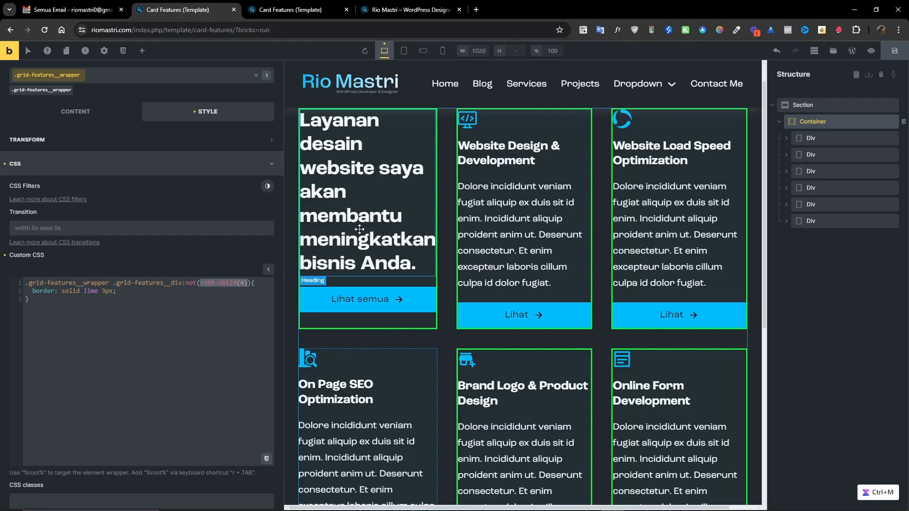
{"action": "type", "text": "first"}
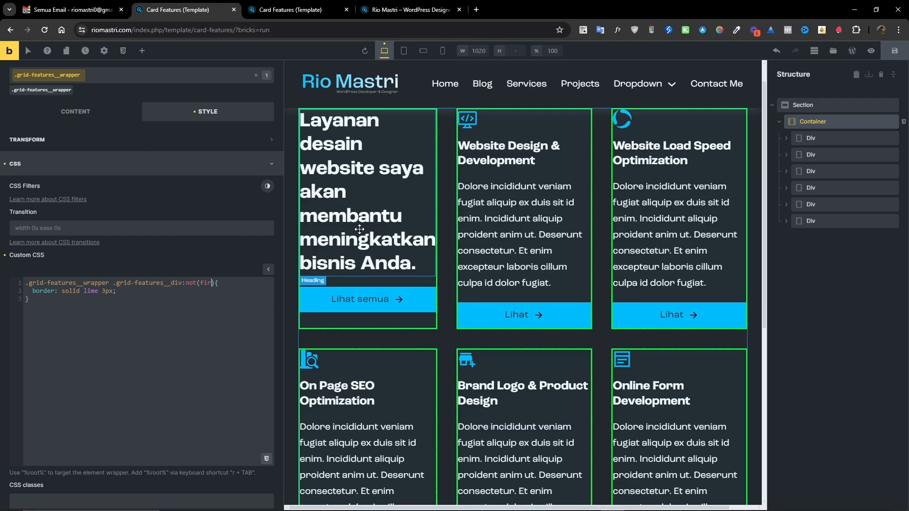
{"action": "type", "text": "-child"}
{"action": "type", "text": ":"}
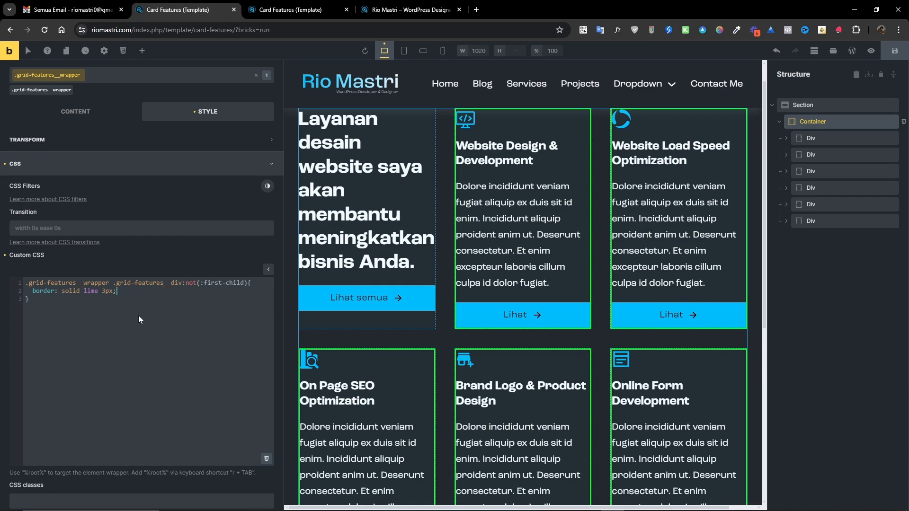
Replace the lime border colour with the white colour variable, var(--white).
{"action": "key", "text": "ctrl+Left"}
{"action": "key", "text": "ctrl+Left"}
{"action": "key", "text": "shift+Right"}
{"action": "key", "text": "shift+Right"}
{"action": "key", "text": "shift+Right"}
{"action": "key", "text": "shift+Right"}
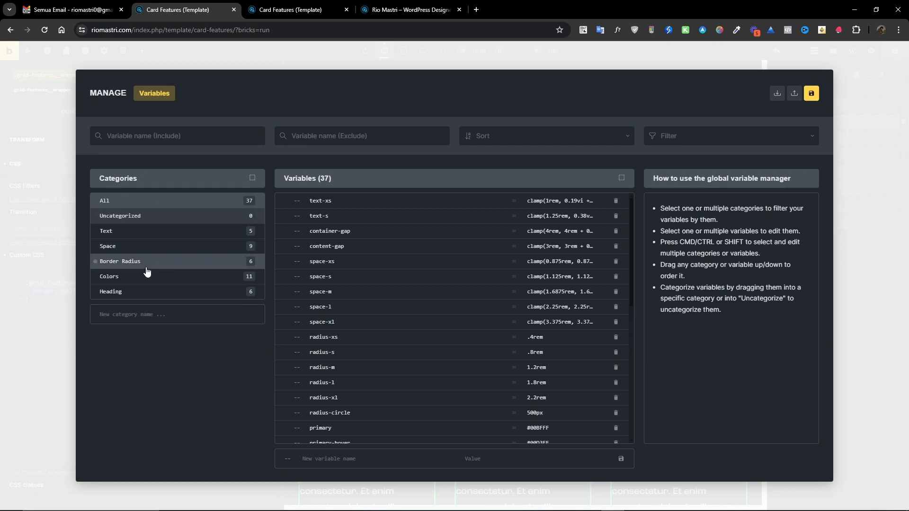
{"action": "left_click", "coordinate": [143, 282]}
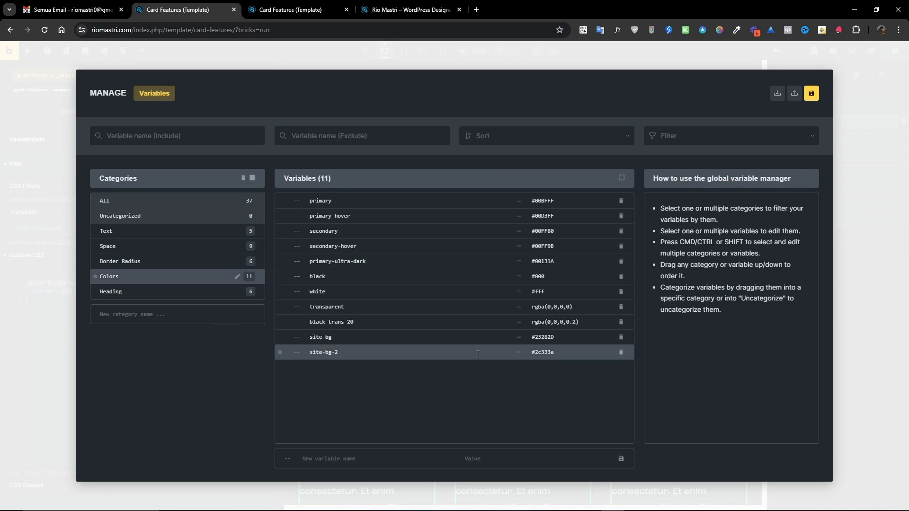
{"action": "left_click", "coordinate": [858, 111]}
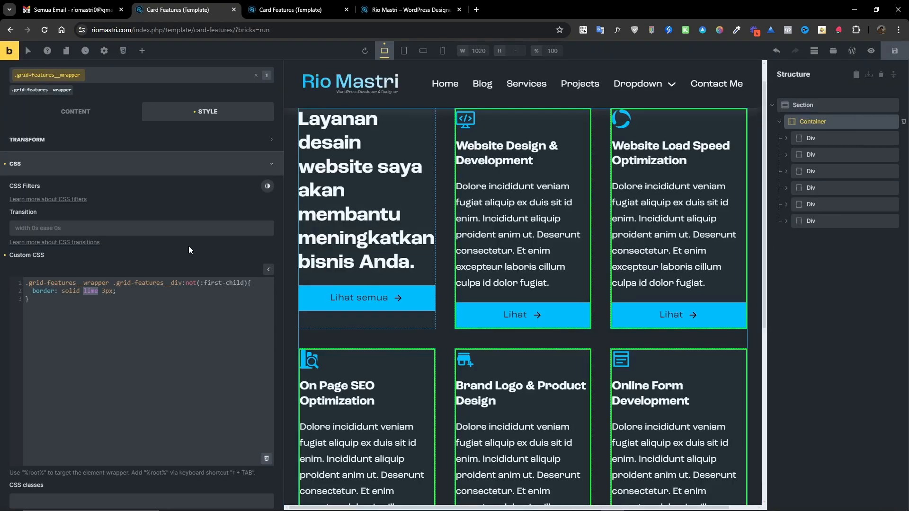
{"action": "double_click", "coordinate": [91, 292]}
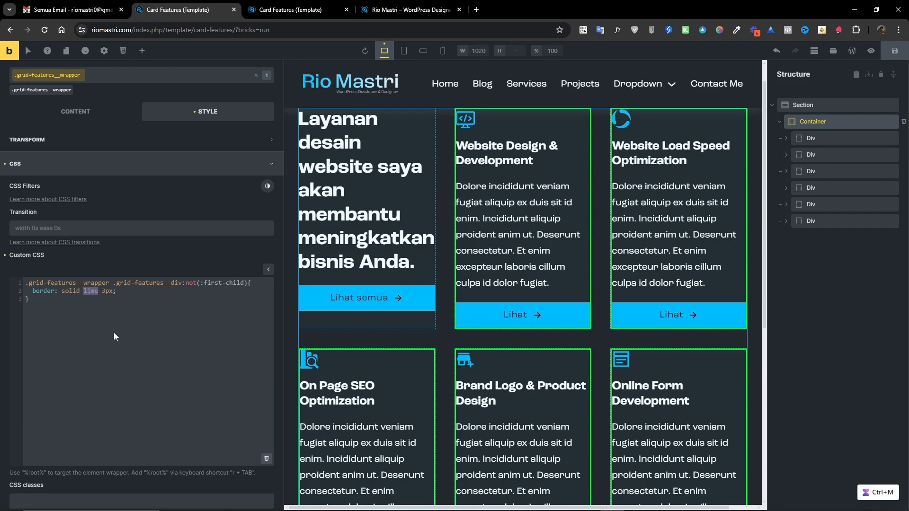
{"action": "left_click", "coordinate": [267, 459]}
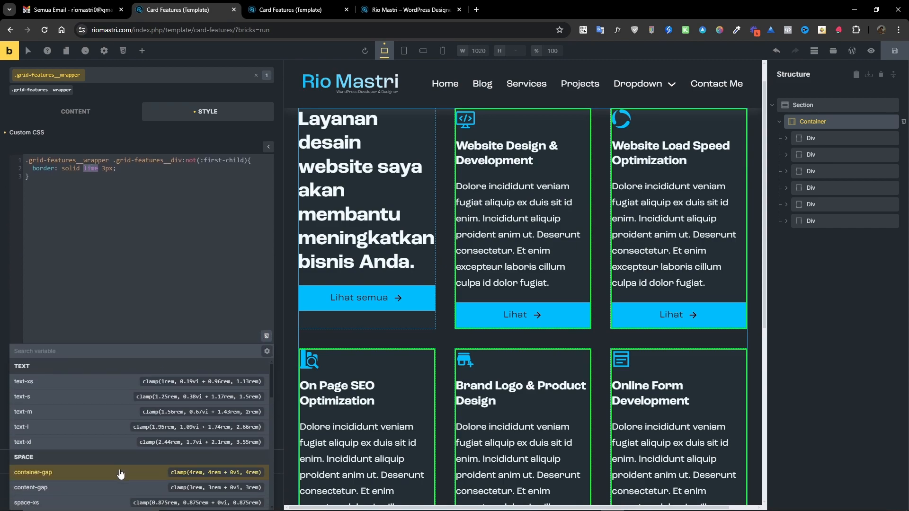
{"action": "left_click", "coordinate": [50, 350]}
{"action": "type", "text": "white"}
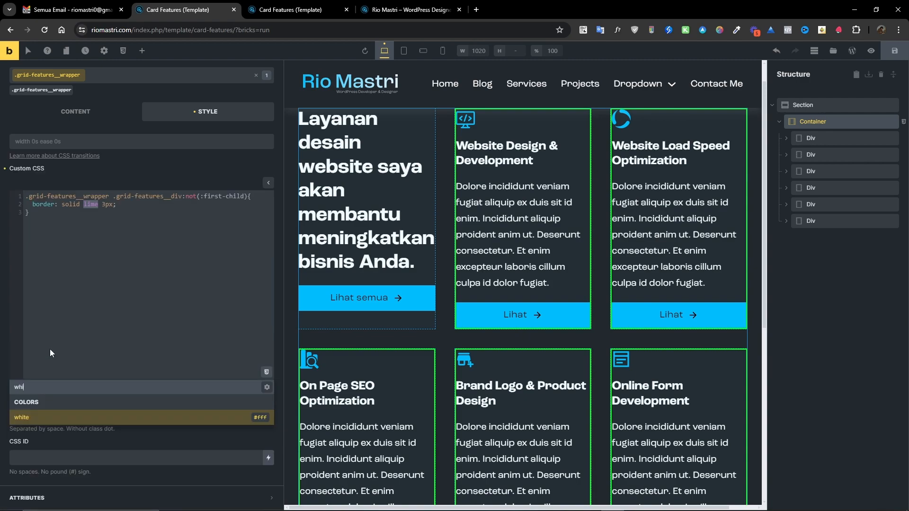
{"action": "left_click", "coordinate": [79, 417]}
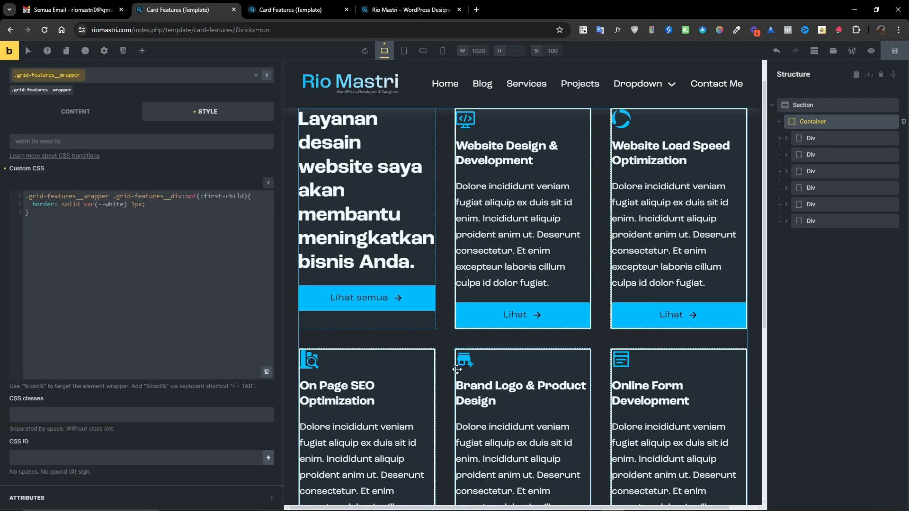
Set the border width to 1px.
{"action": "left_click_drag", "start_coordinate": [134, 205], "coordinate": [131, 205]}
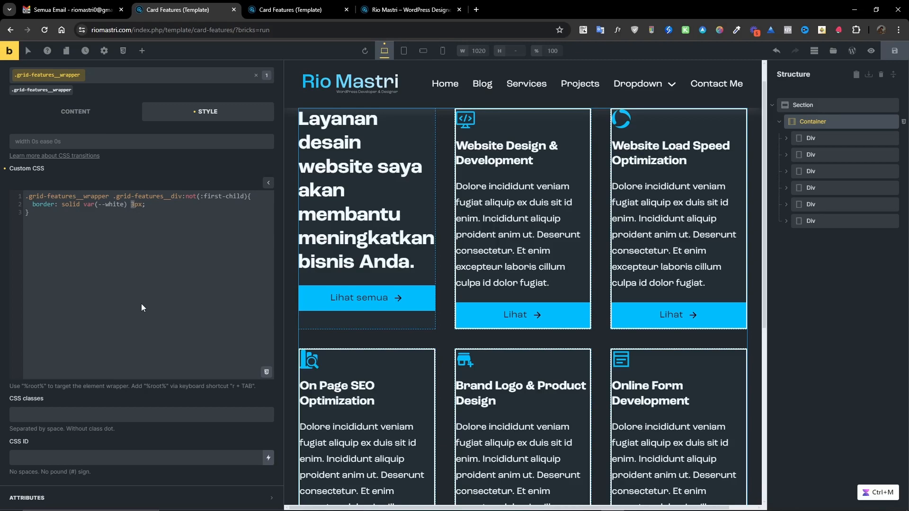
{"action": "type", "text": "1"}
{"action": "key", "text": "End"}
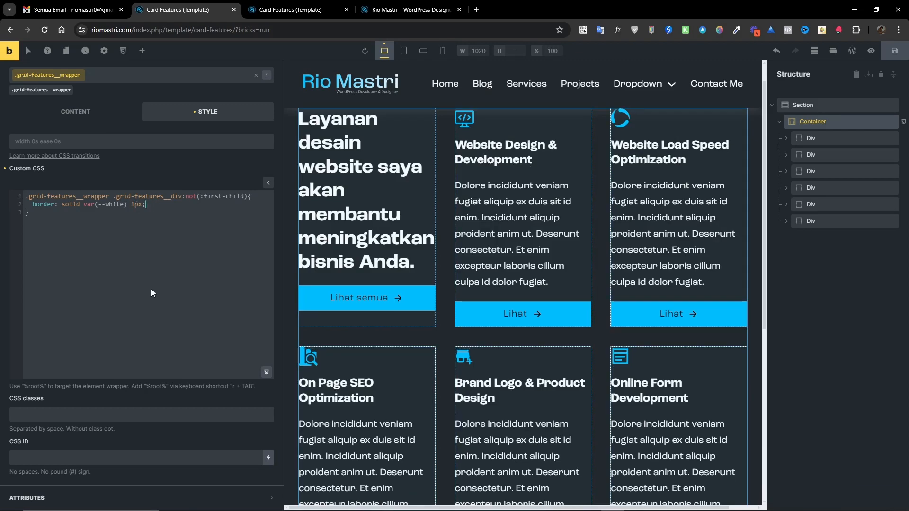
Add a padding declaration to the card rule using the space-l variable.
{"action": "key", "text": "Return"}
{"action": "type", "text": "padd"}
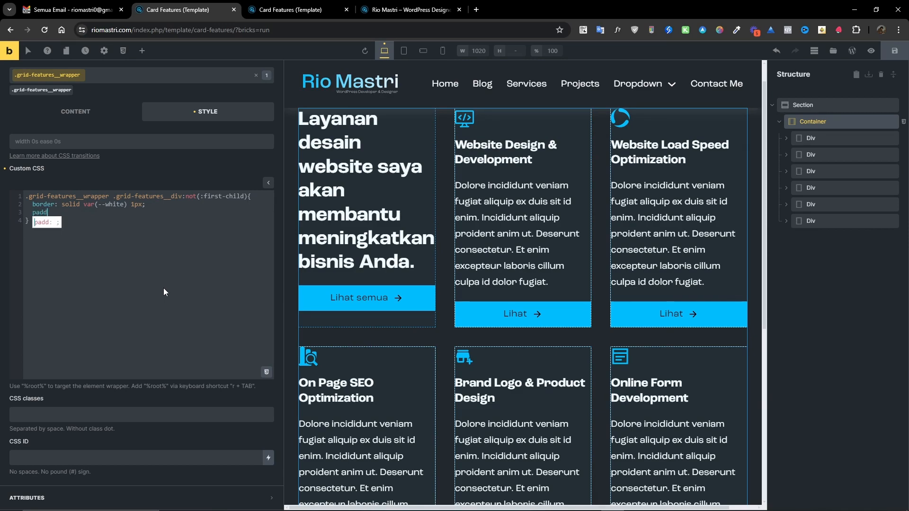
{"action": "type", "text": "ing:"}
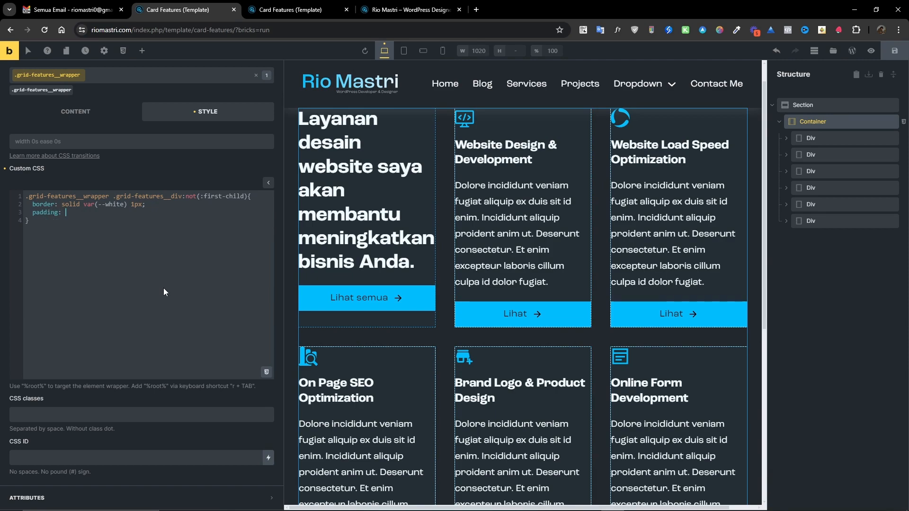
{"action": "left_click", "coordinate": [266, 372]}
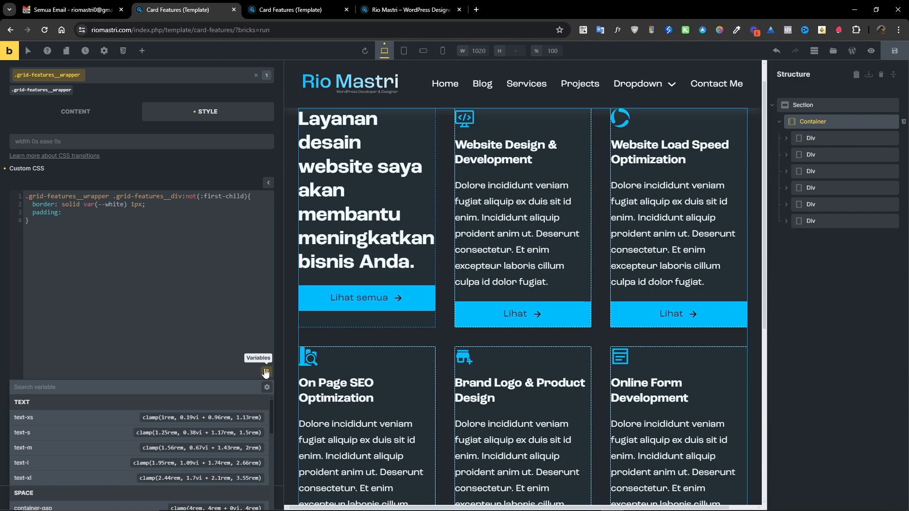
{"action": "scroll", "coordinate": [91, 433], "scroll_direction": "down", "scroll_amount": 2}
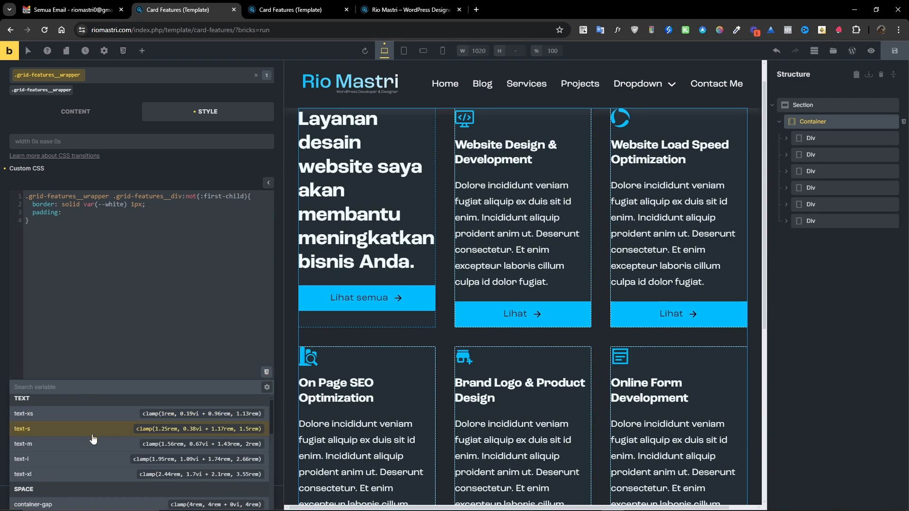
{"action": "scroll", "coordinate": [141, 332], "scroll_direction": "down", "scroll_amount": 1}
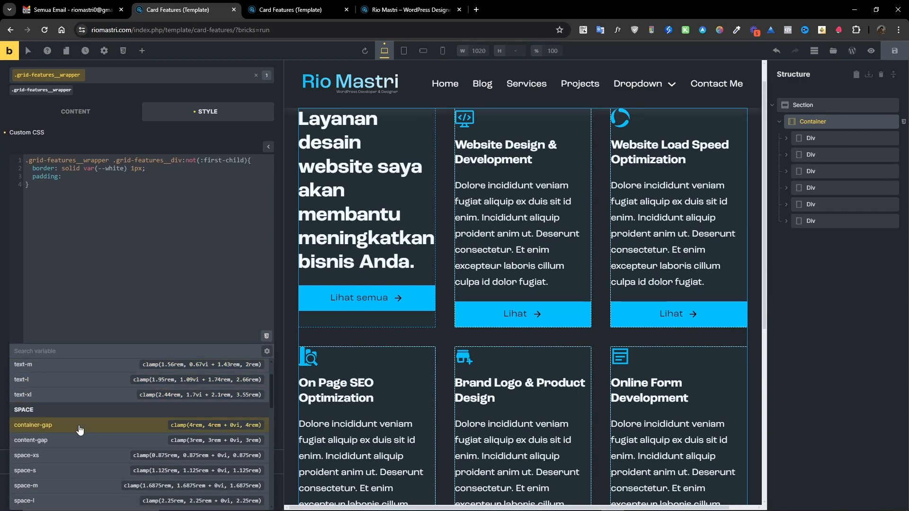
{"action": "scroll", "coordinate": [82, 432], "scroll_direction": "down", "scroll_amount": 2}
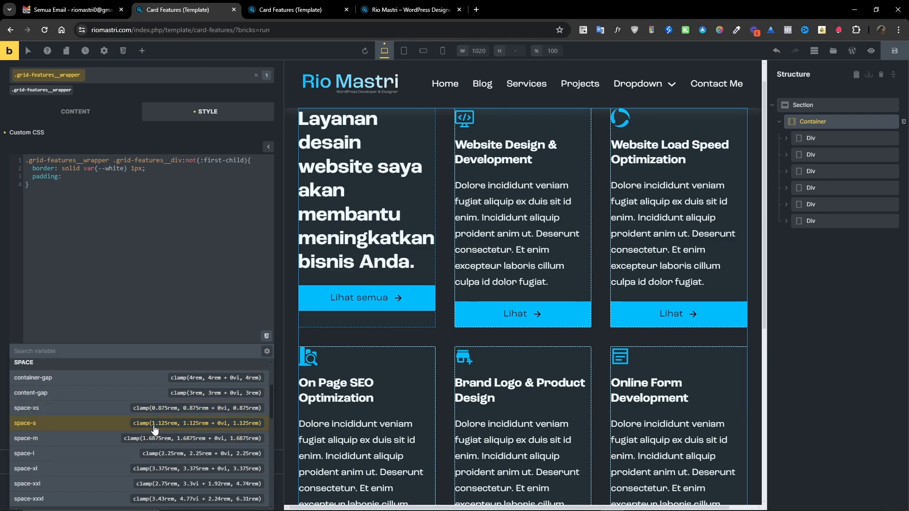
{"action": "left_click", "coordinate": [146, 454]}
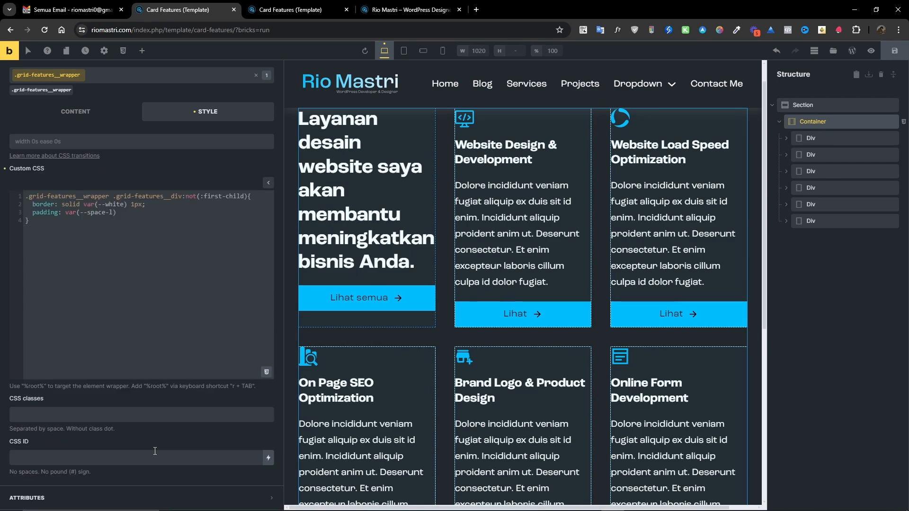
Set the padding to var(--space-l) vertically and var(--space-m) horizontally.
{"action": "left_click_drag", "start_coordinate": [117, 213], "coordinate": [66, 214]}
{"action": "key", "text": "ctrl+c"}
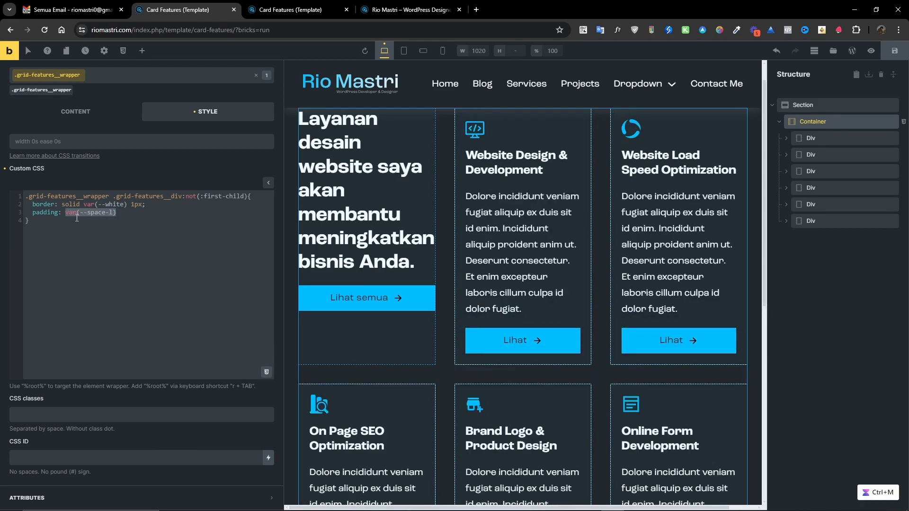
{"action": "left_click", "coordinate": [151, 213]}
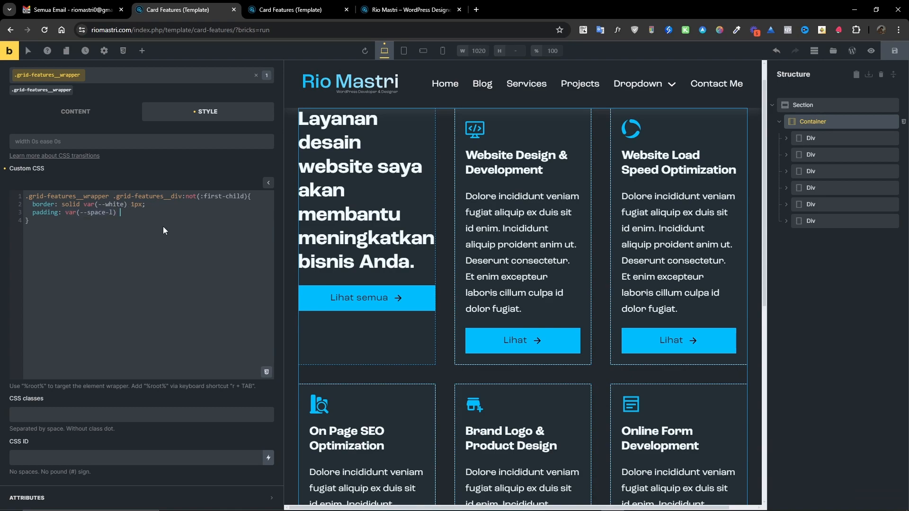
{"action": "key", "text": "ctrl+v"}
{"action": "key", "text": "ctrl+m"}
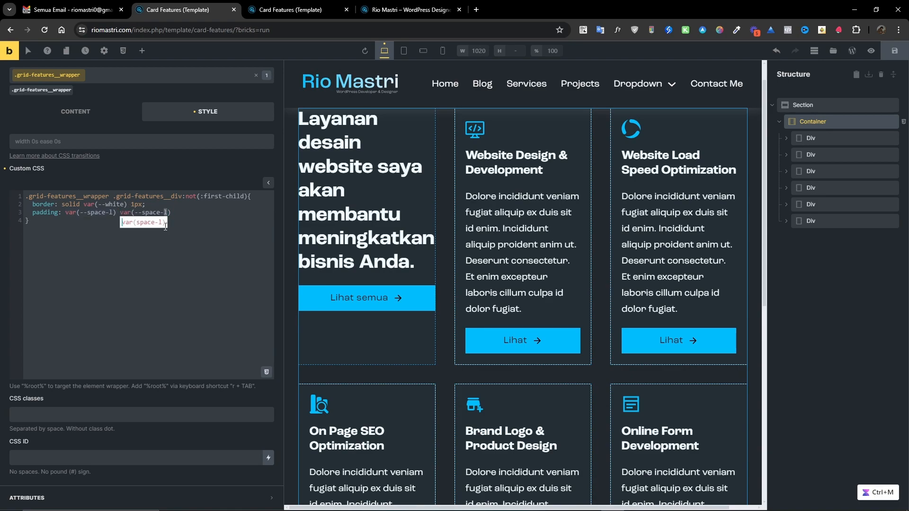
{"action": "type", "text": "s"}
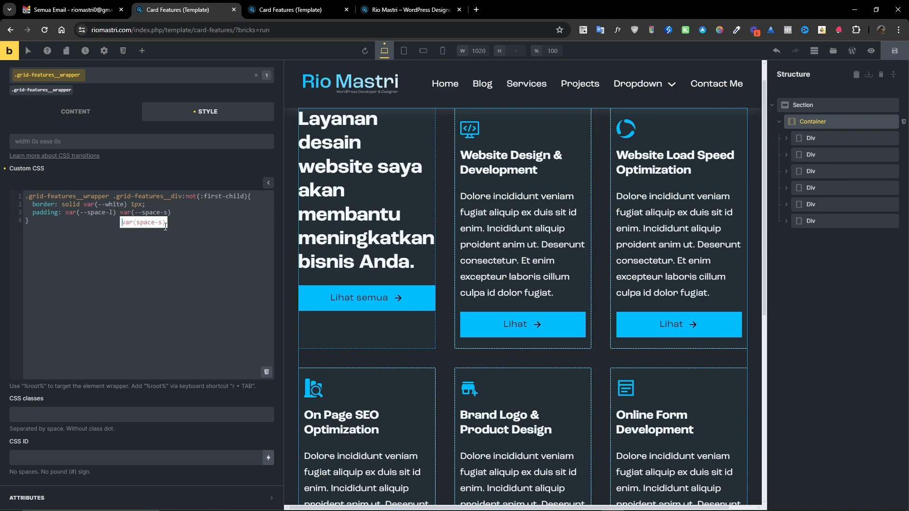
{"action": "key", "text": "ctrl+m"}
{"action": "type", "text": "m"}
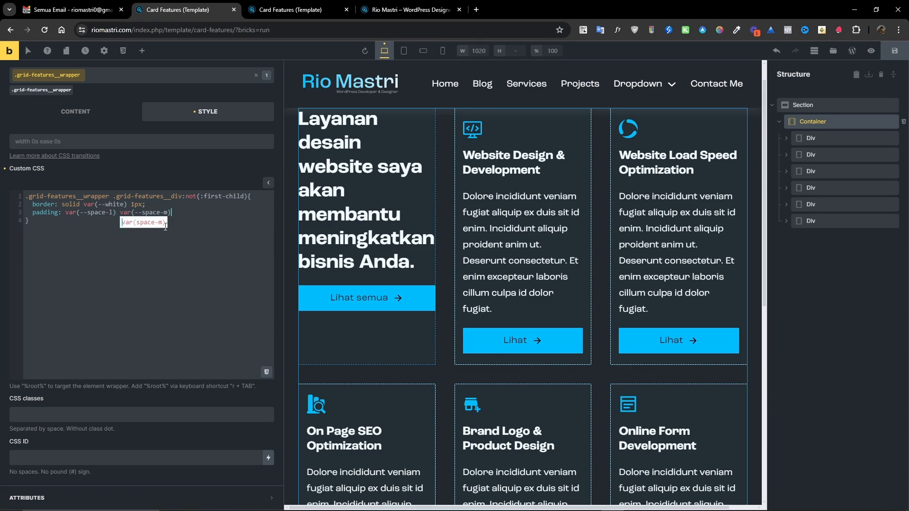
{"action": "type", "text": ";"}
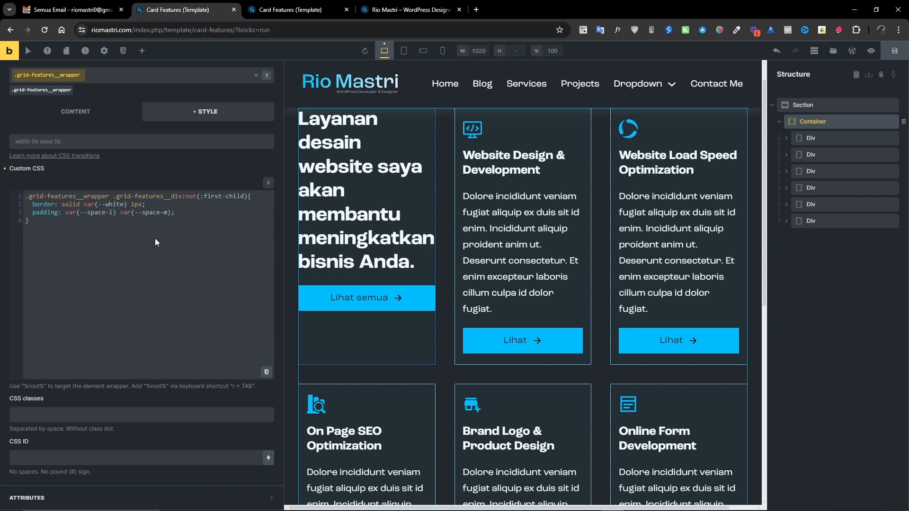
Add a border-radius declaration to the card rule using the radius-s variable.
{"action": "scroll", "coordinate": [495, 263], "scroll_direction": "up", "scroll_amount": 1}
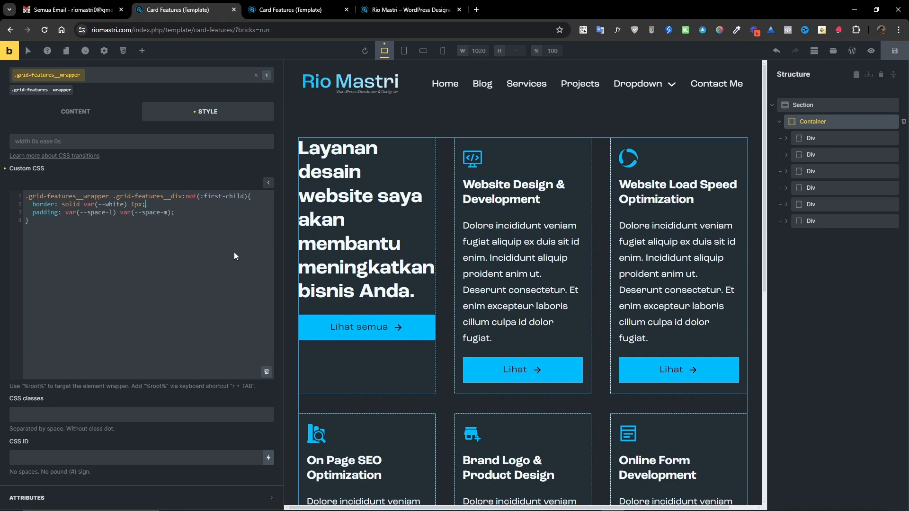
{"action": "key", "text": "Return"}
{"action": "type", "text": "border"}
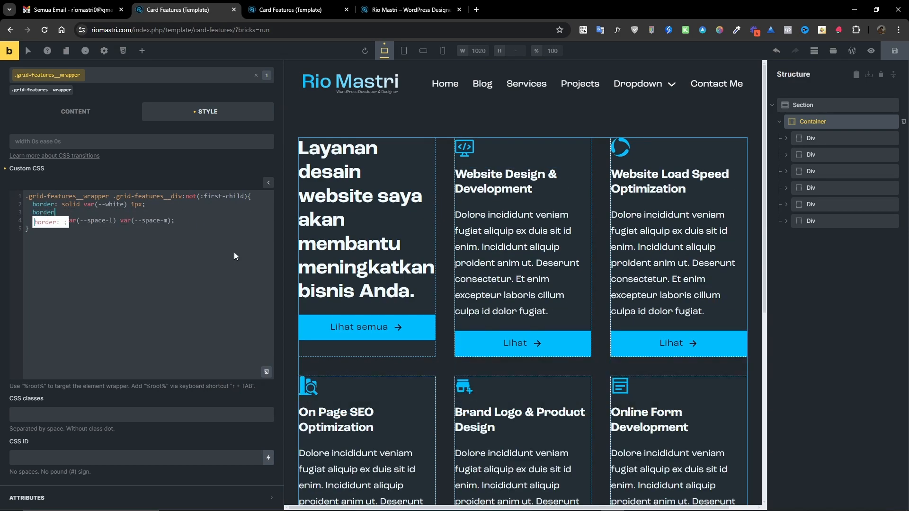
{"action": "type", "text": "-radius: "}
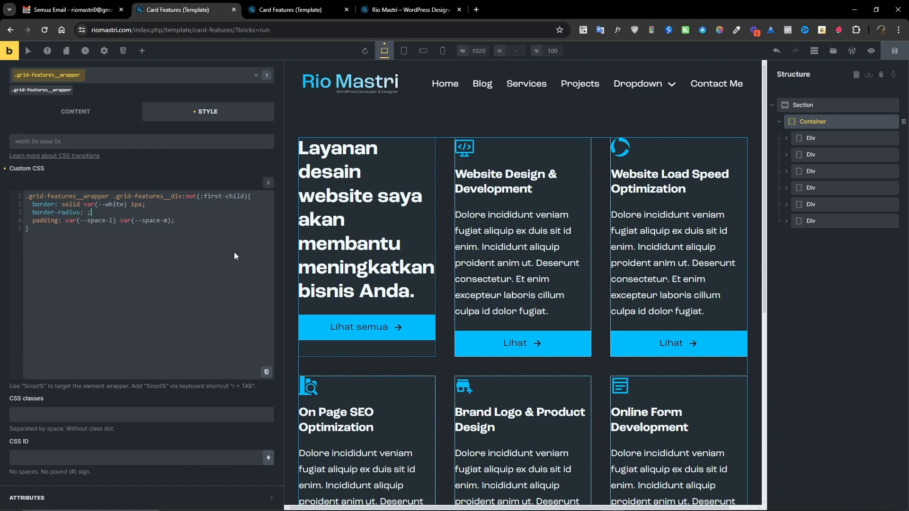
{"action": "type", "text": ";"}
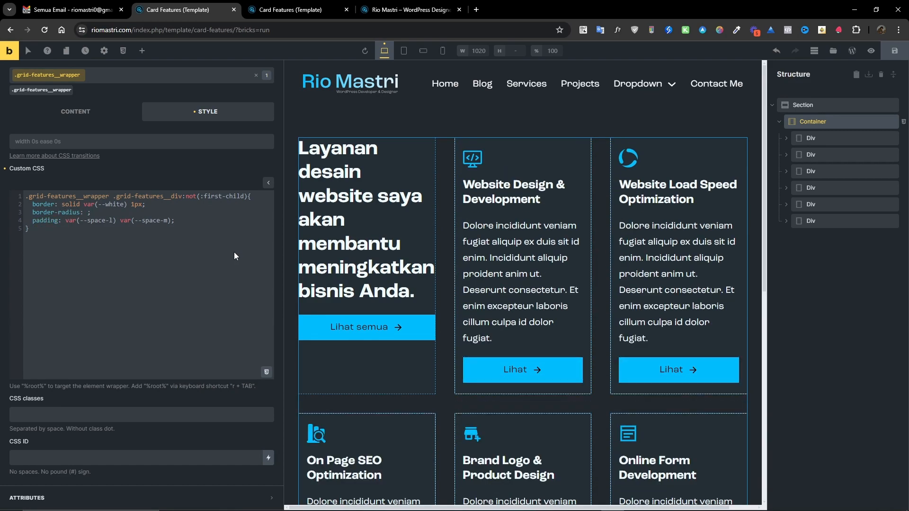
{"action": "left_click", "coordinate": [266, 372]}
{"action": "scroll", "coordinate": [147, 339], "scroll_direction": "down", "scroll_amount": 1}
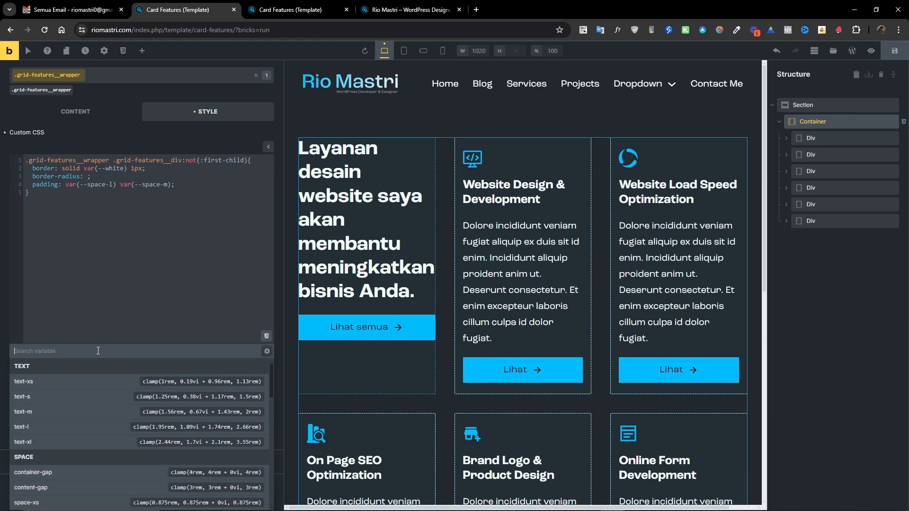
{"action": "type", "text": "radius"}
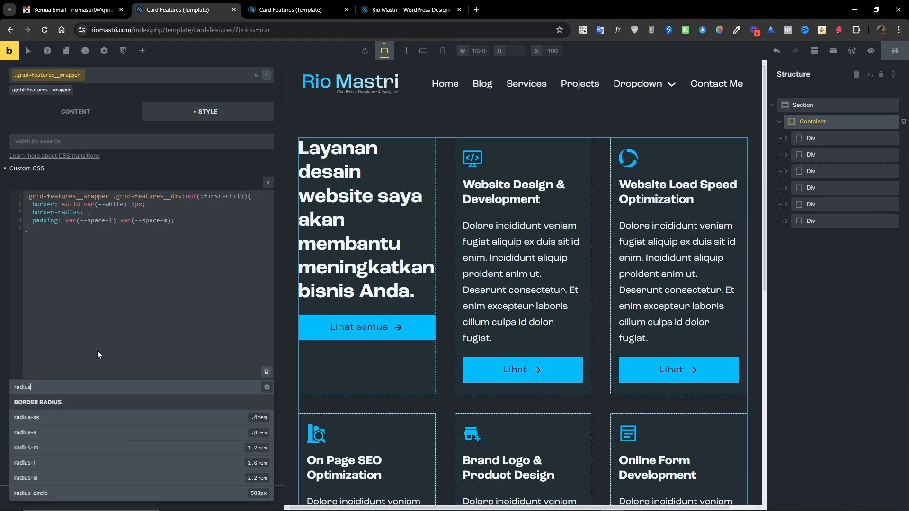
{"action": "left_click", "coordinate": [83, 432]}
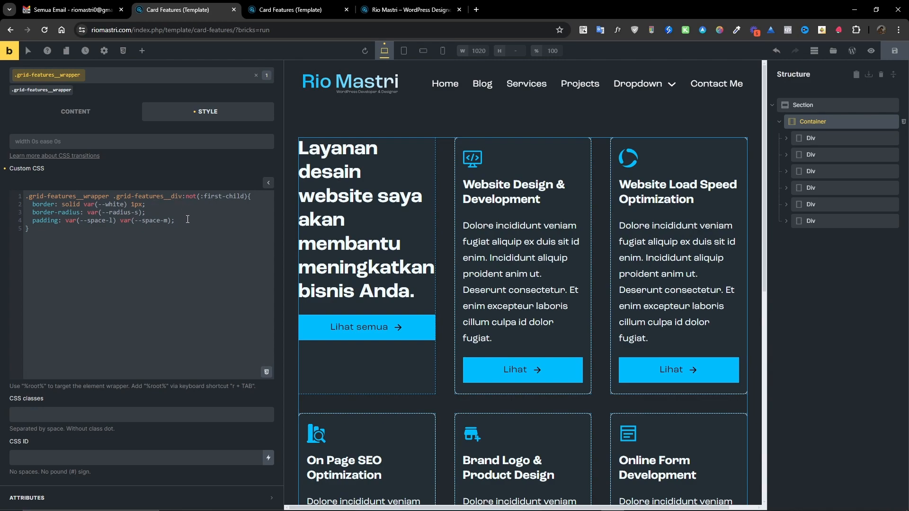
Add display: flex to the card rule and select the first card Div in the structure.
{"action": "key", "text": "Return"}
{"action": "type", "text": "display: "}
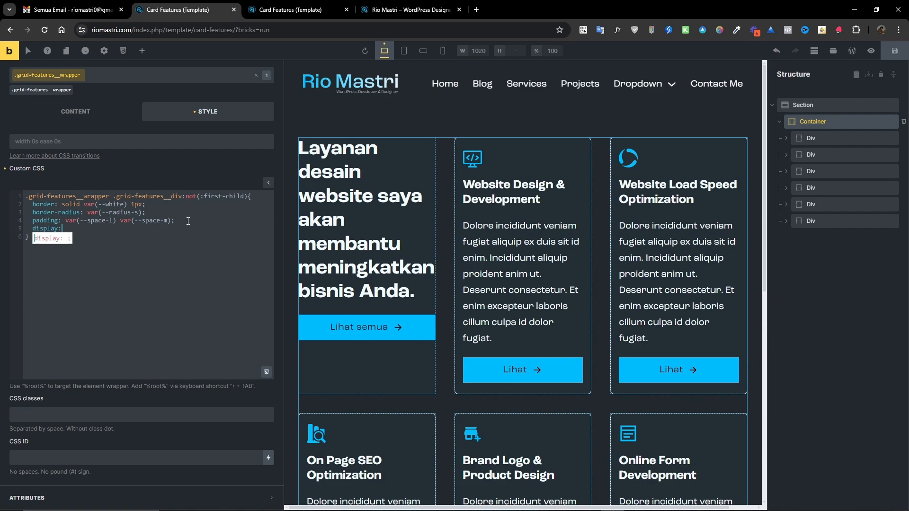
{"action": "type", "text": "flex"}
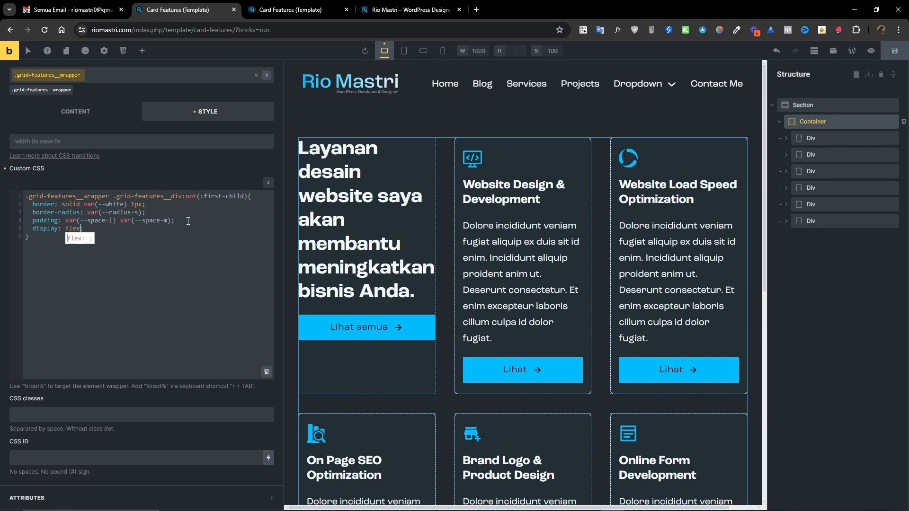
{"action": "left_click", "coordinate": [814, 138]}
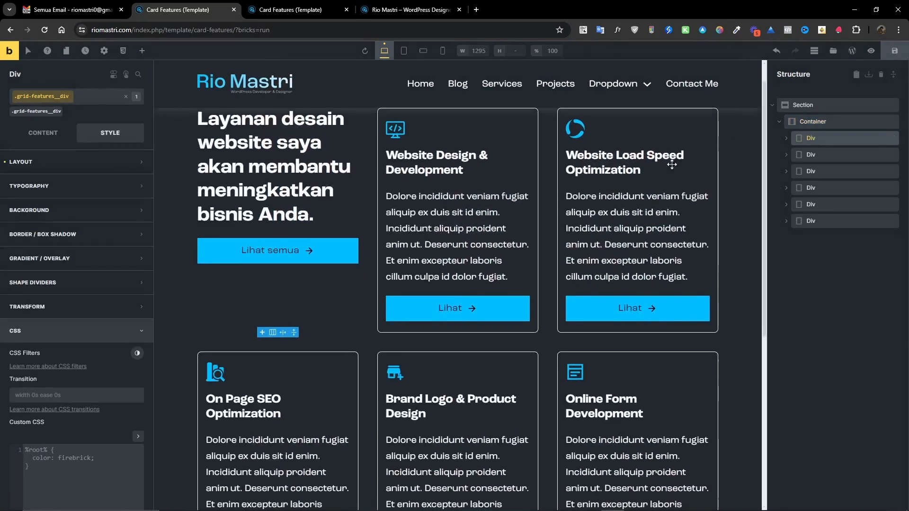
Configure the card class's layout controls with display flex and a flex direction.
{"action": "left_click", "coordinate": [42, 133]}
{"action": "scroll", "coordinate": [52, 229], "scroll_direction": "down", "scroll_amount": 1}
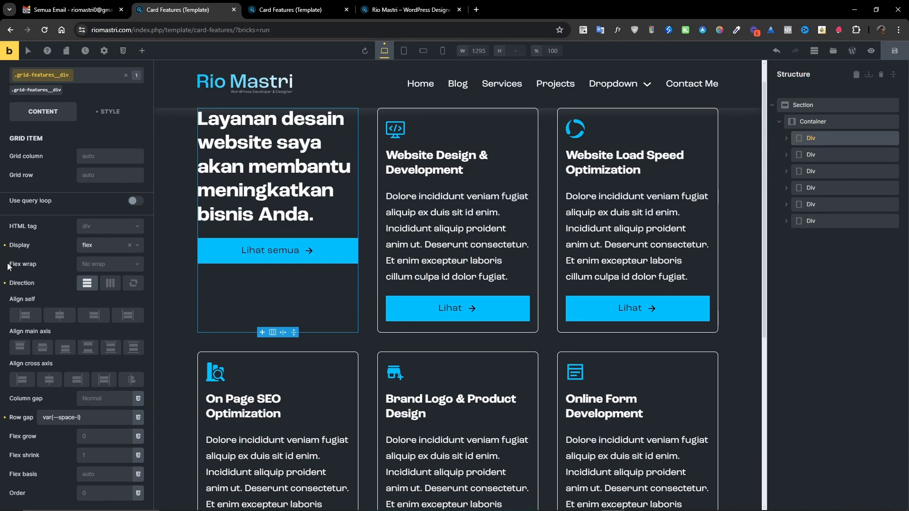
{"action": "left_click", "coordinate": [87, 283]}
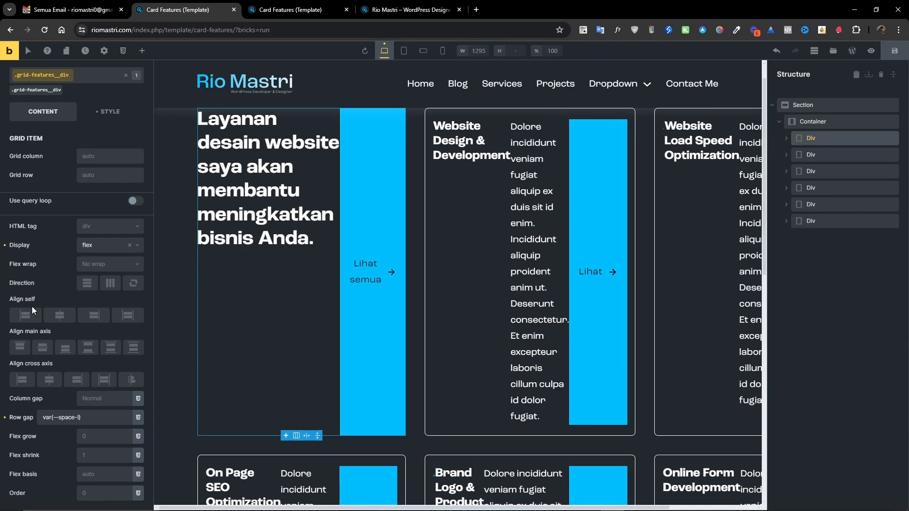
{"action": "left_click", "coordinate": [4, 245]}
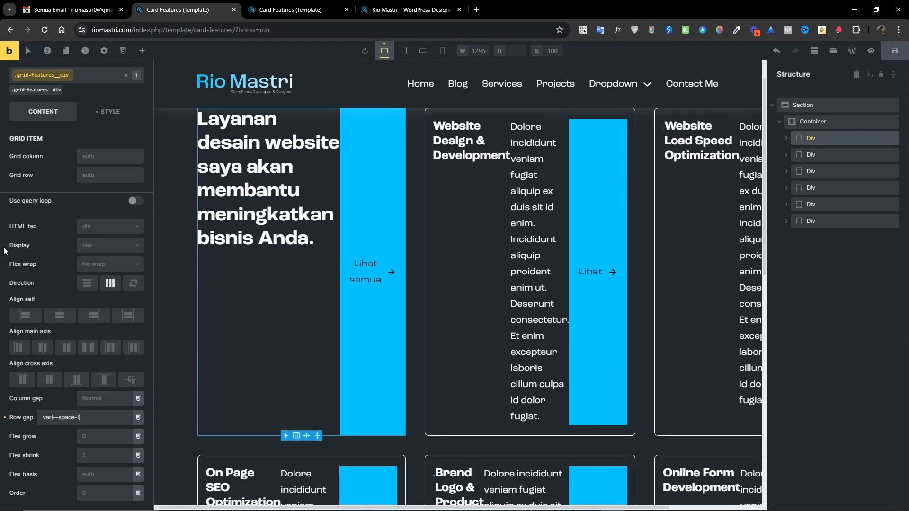
{"action": "left_click", "coordinate": [106, 246]}
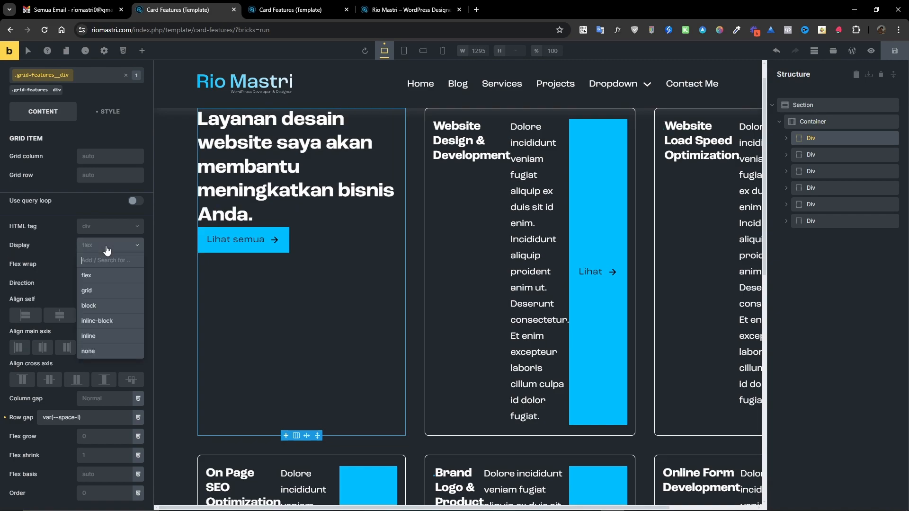
{"action": "left_click", "coordinate": [98, 276]}
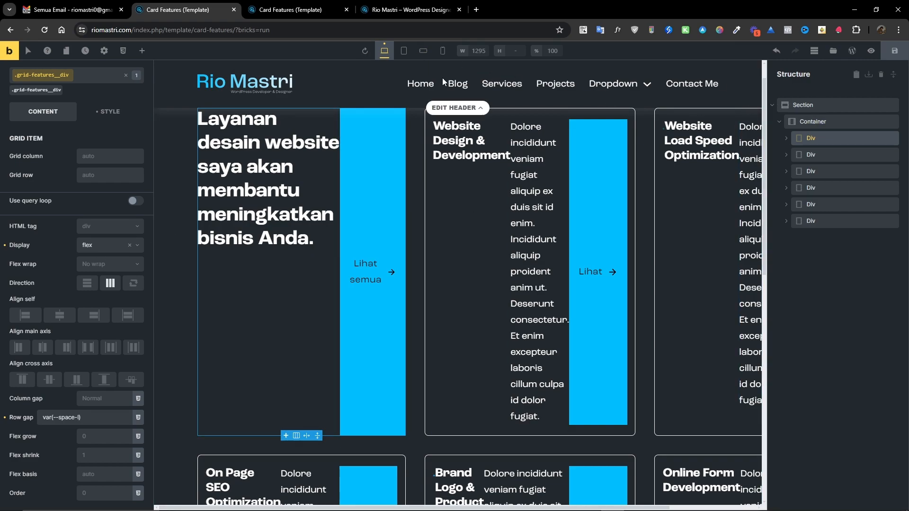
In the Container's custom CSS, replace the card rule's display declaration with flex-direction: column.
{"action": "left_click", "coordinate": [812, 122]}
{"action": "left_click", "coordinate": [110, 133]}
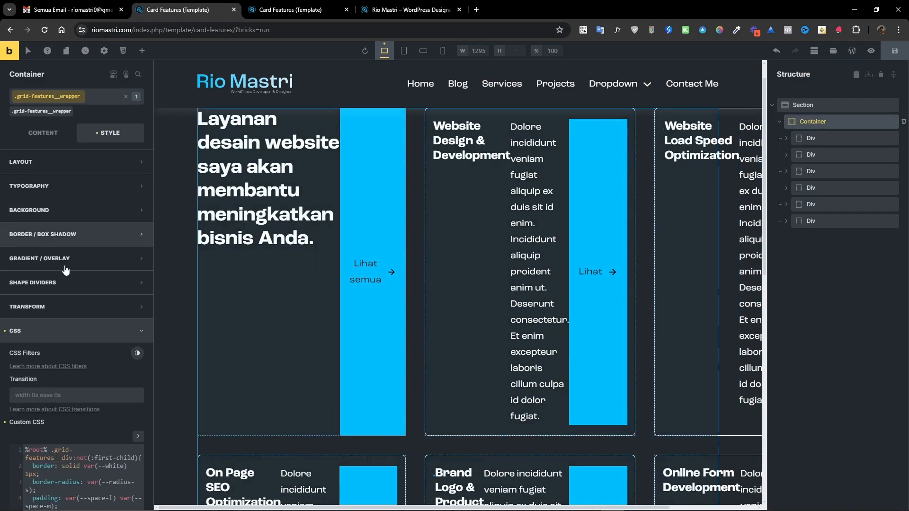
{"action": "scroll", "coordinate": [84, 382], "scroll_direction": "down", "scroll_amount": 3}
{"action": "left_click", "coordinate": [138, 269]}
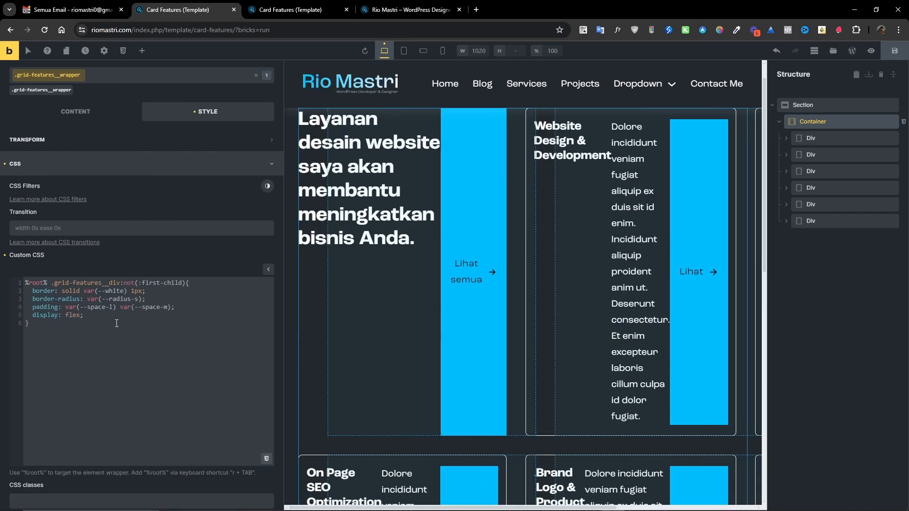
{"action": "left_click_drag", "start_coordinate": [84, 316], "coordinate": [32, 316]}
{"action": "type", "text": "f"}
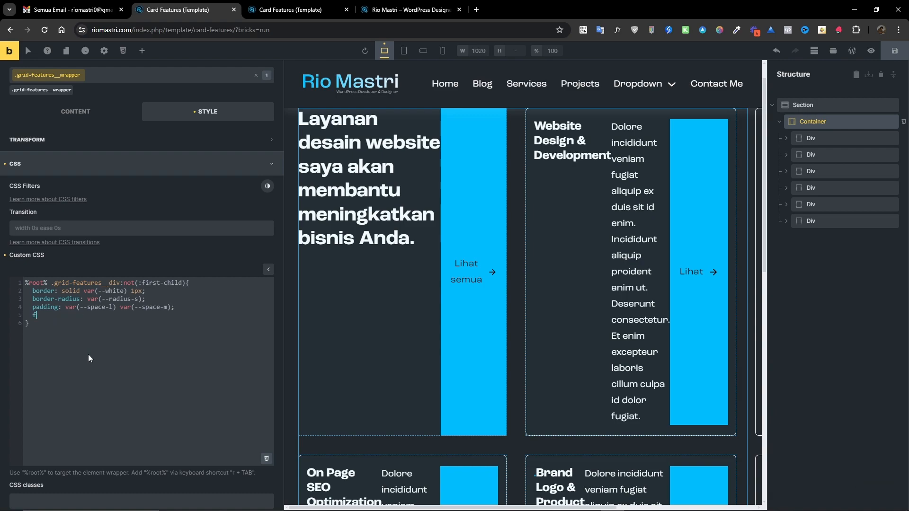
{"action": "type", "text": "lex-direction: column"}
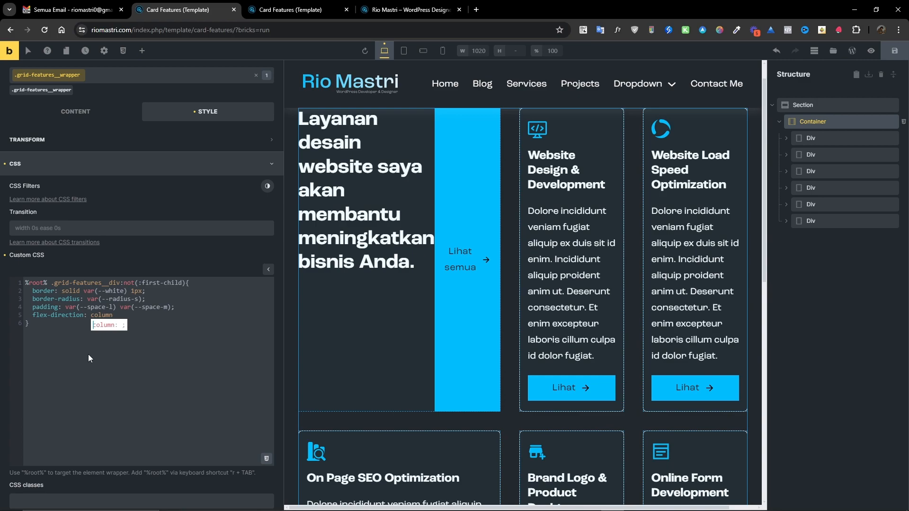
{"action": "type", "text": ";"}
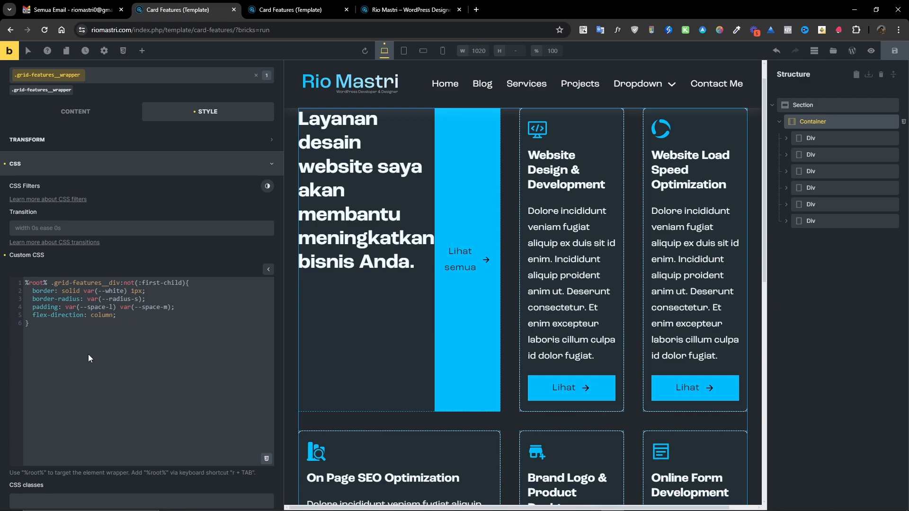
{"action": "key", "text": "Up"}
{"action": "key", "text": "Up"}
{"action": "key", "text": "Up"}
{"action": "key", "text": "Up"}
{"action": "key", "text": "Home"}
Set the first card Div's own flex direction so its heading and button stack vertically.
{"action": "left_click", "coordinate": [810, 138]}
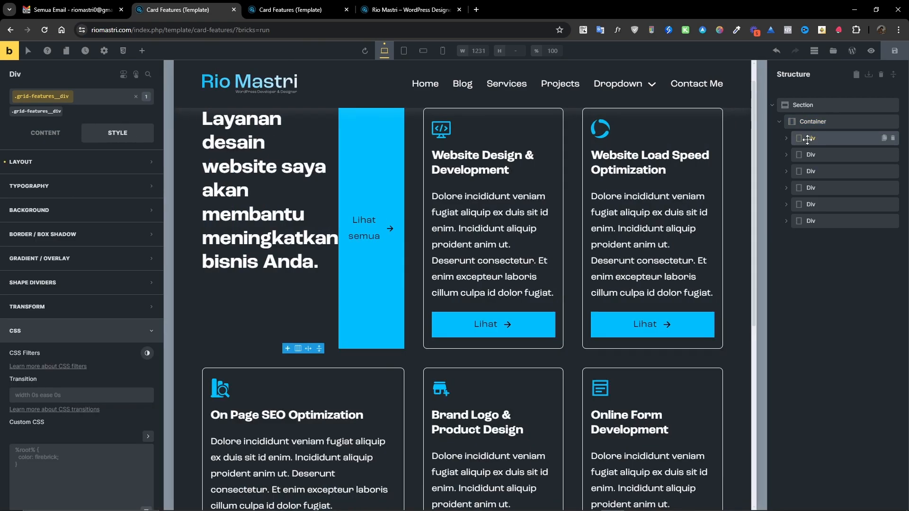
{"action": "left_click", "coordinate": [42, 132]}
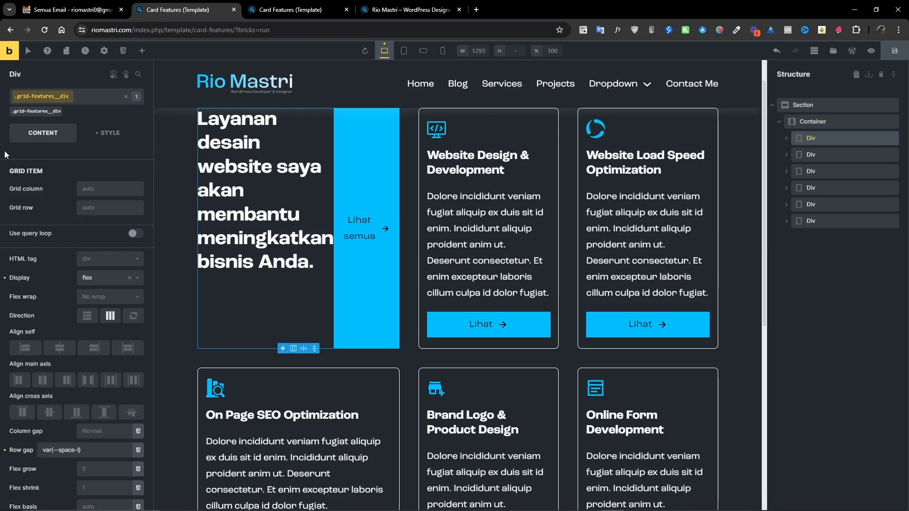
{"action": "left_click", "coordinate": [32, 113]}
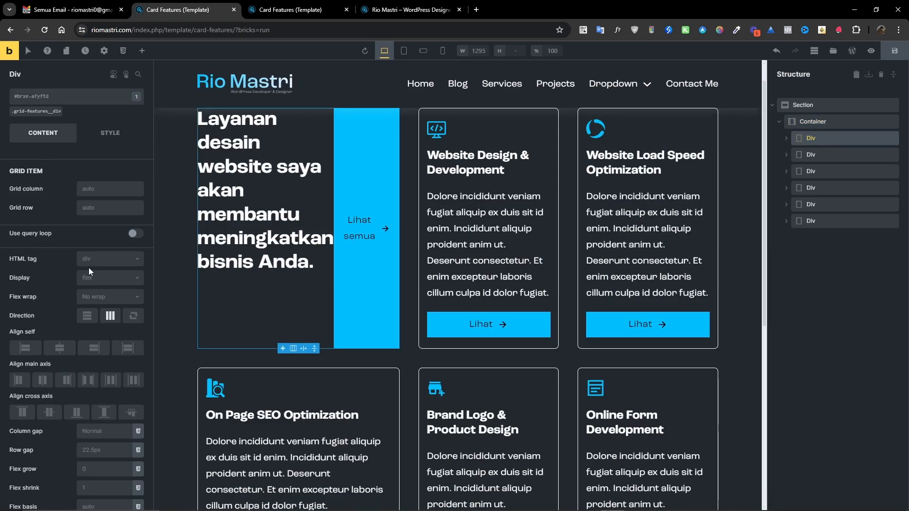
{"action": "left_click", "coordinate": [88, 314]}
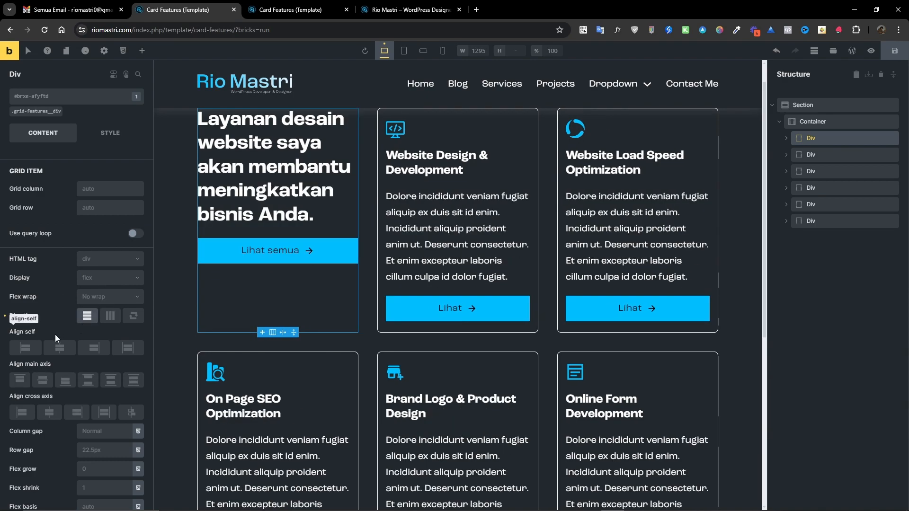
Give the first card Div a row gap of var(--space-l) and align its cross axis to start.
{"action": "left_click", "coordinate": [22, 113]}
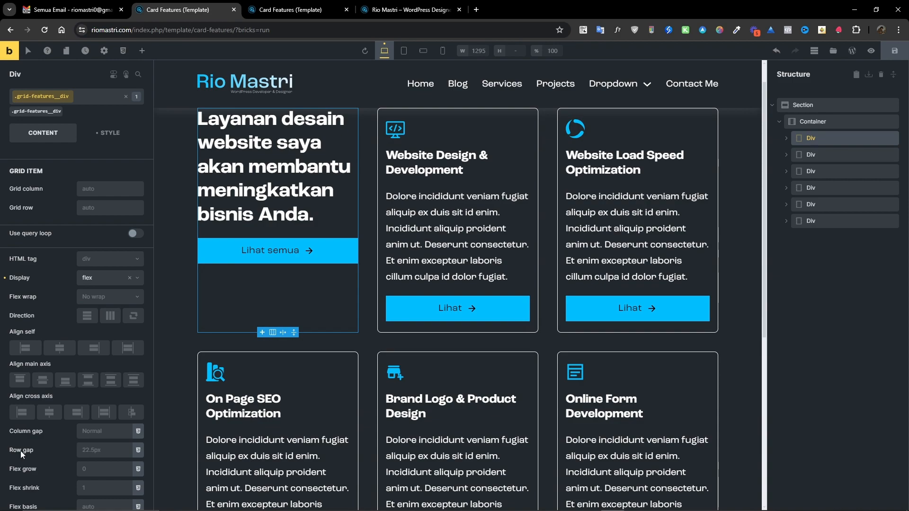
{"action": "left_click", "coordinate": [33, 112]}
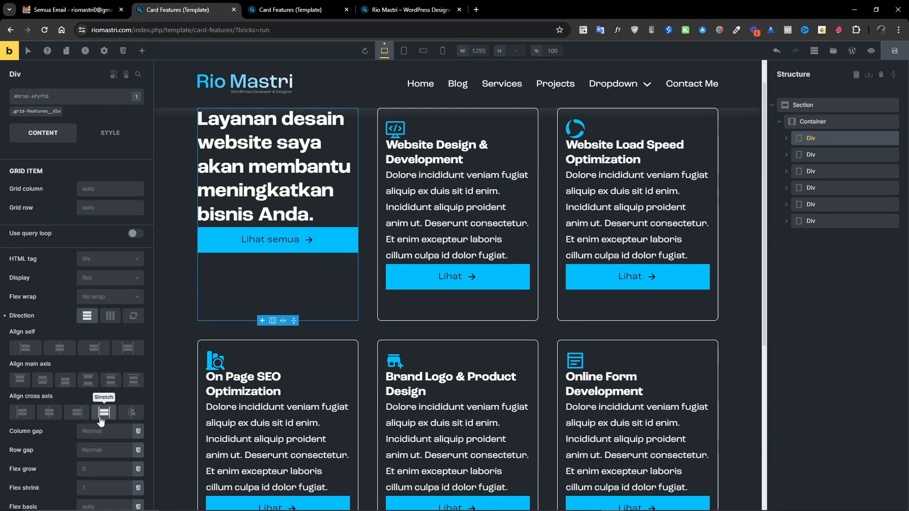
{"action": "left_click", "coordinate": [138, 449]}
{"action": "scroll", "coordinate": [62, 457], "scroll_direction": "down", "scroll_amount": 2}
{"action": "left_click", "coordinate": [64, 351]}
{"action": "type", "text": "space"}
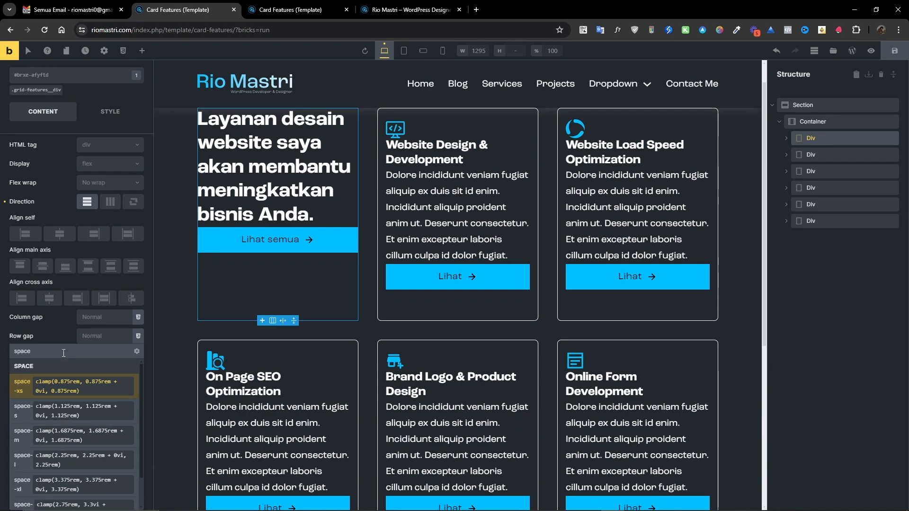
{"action": "type", "text": "-l"}
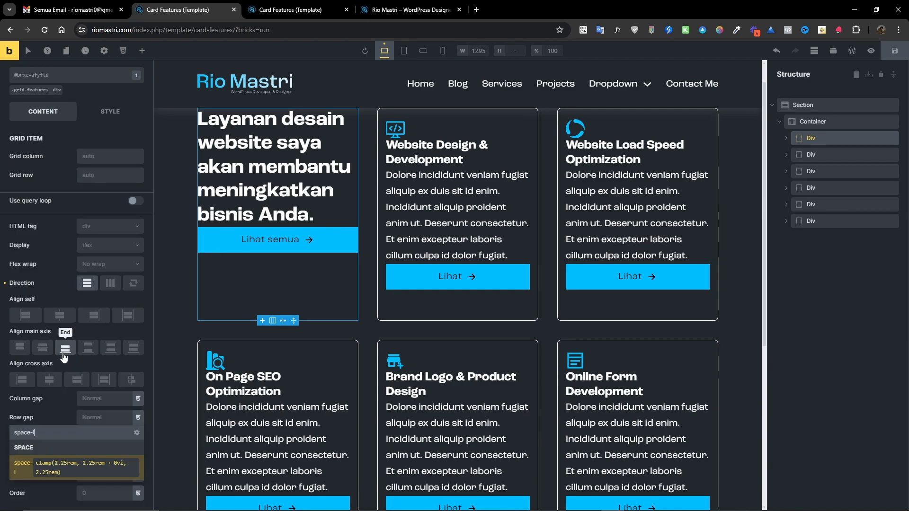
{"action": "left_click", "coordinate": [60, 464]}
{"action": "scroll", "coordinate": [264, 266], "scroll_direction": "up", "scroll_amount": 1}
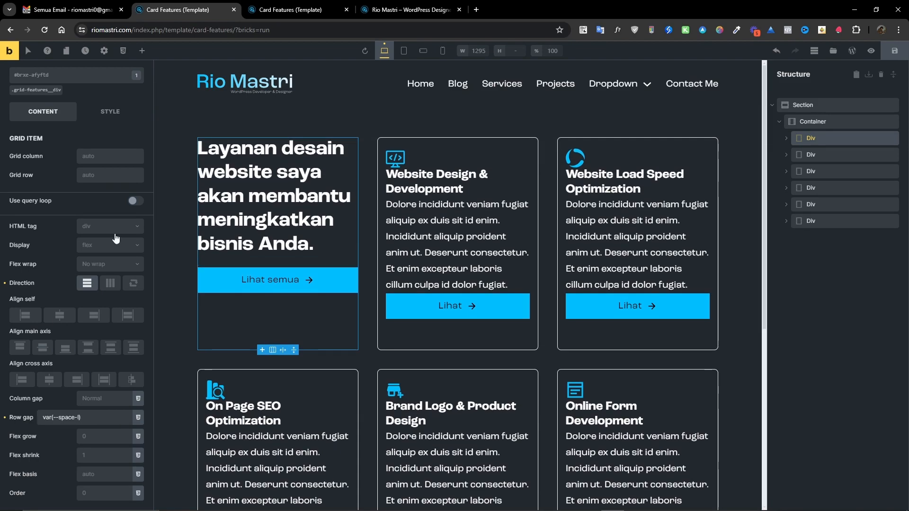
{"action": "left_click", "coordinate": [20, 380]}
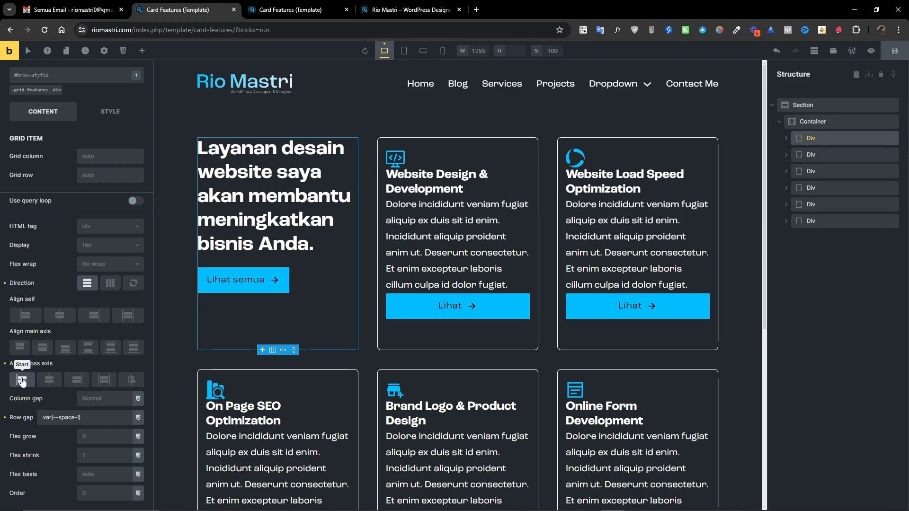
Add align-items: start to the card rule in the Container's custom CSS.
{"action": "left_click", "coordinate": [809, 121]}
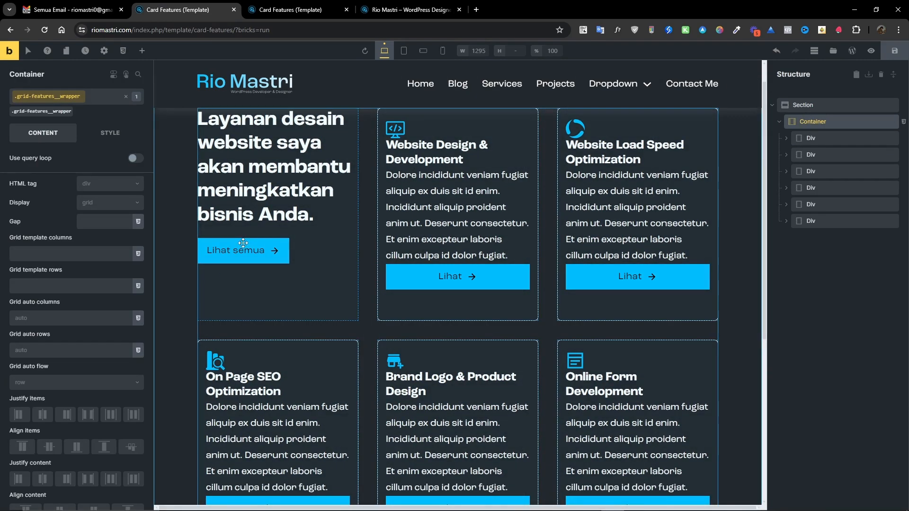
{"action": "left_click", "coordinate": [110, 134]}
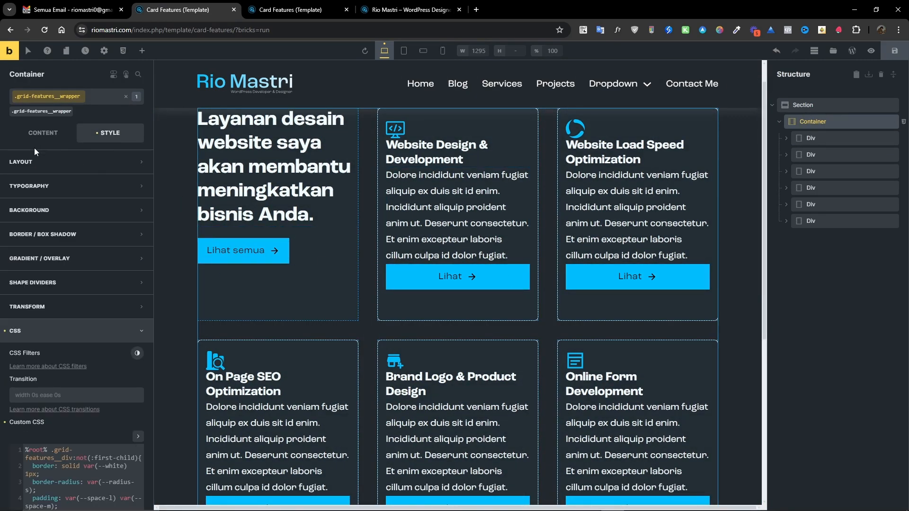
{"action": "scroll", "coordinate": [62, 255], "scroll_direction": "down", "scroll_amount": 3}
{"action": "left_click", "coordinate": [138, 269]}
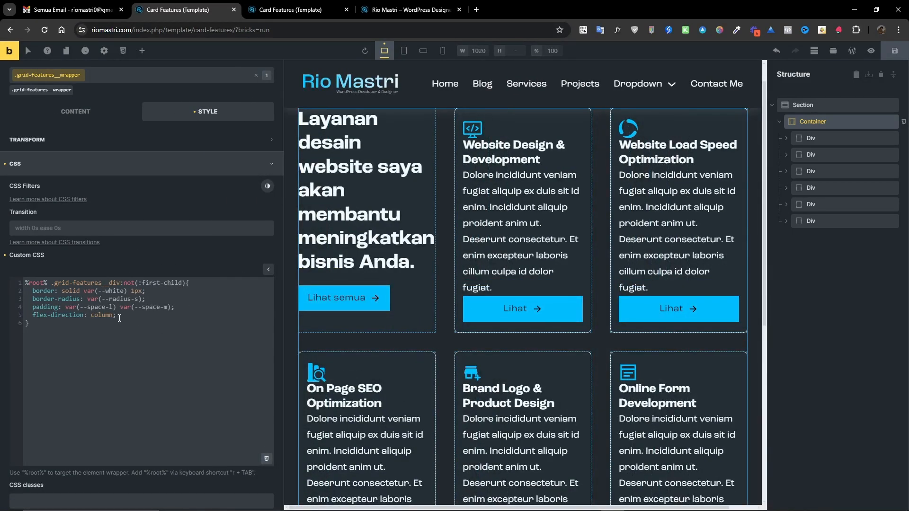
{"action": "key", "text": "Return"}
{"action": "type", "text": "ilai"}
{"action": "key", "text": "BackSpace"}
{"action": "key", "text": "BackSpace"}
{"action": "key", "text": "BackSpace"}
{"action": "key", "text": "BackSpace"}
{"action": "type", "text": "ali"}
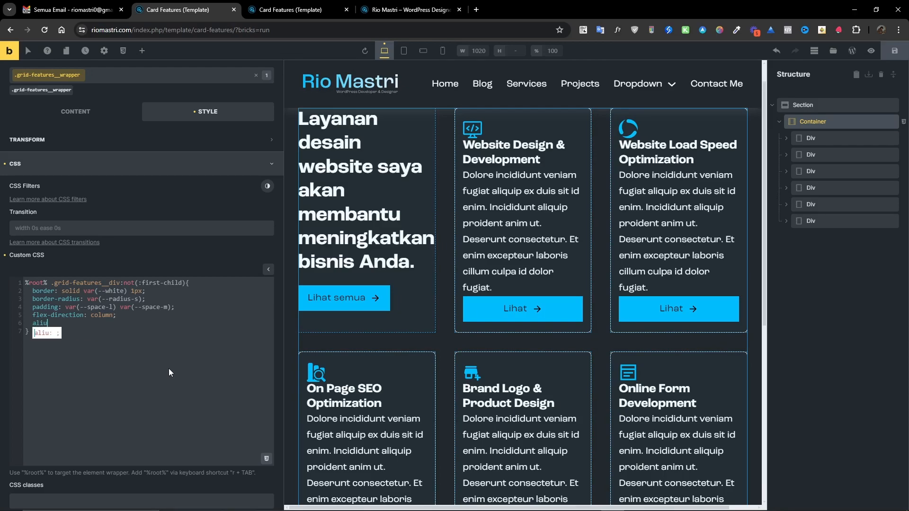
{"action": "type", "text": "gn-items: start"}
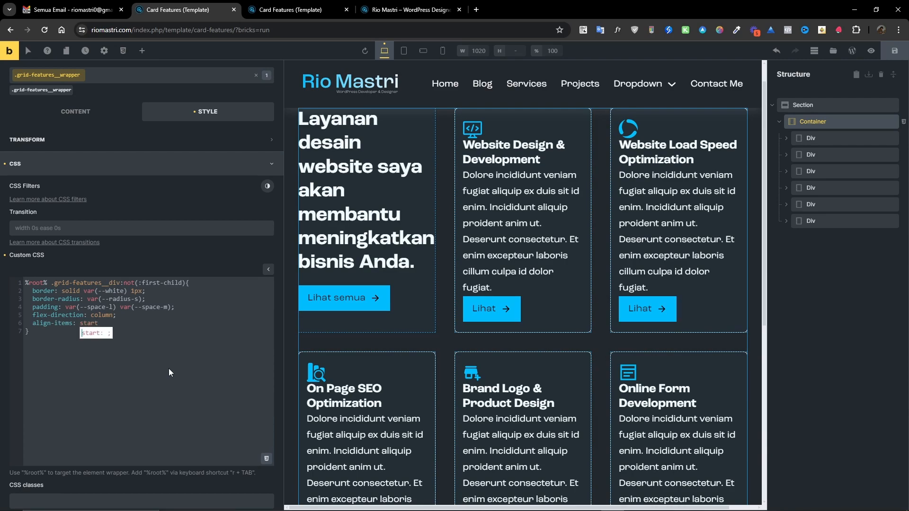
{"action": "type", "text": ";"}
Add row-gap: var(--space-l) to the card rule.
{"action": "type", "text": "row"}
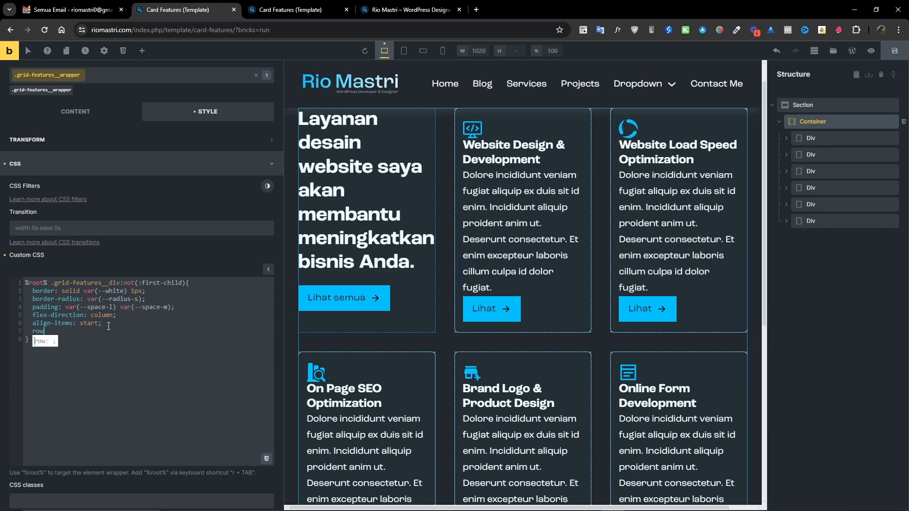
{"action": "type", "text": "-gap: var"}
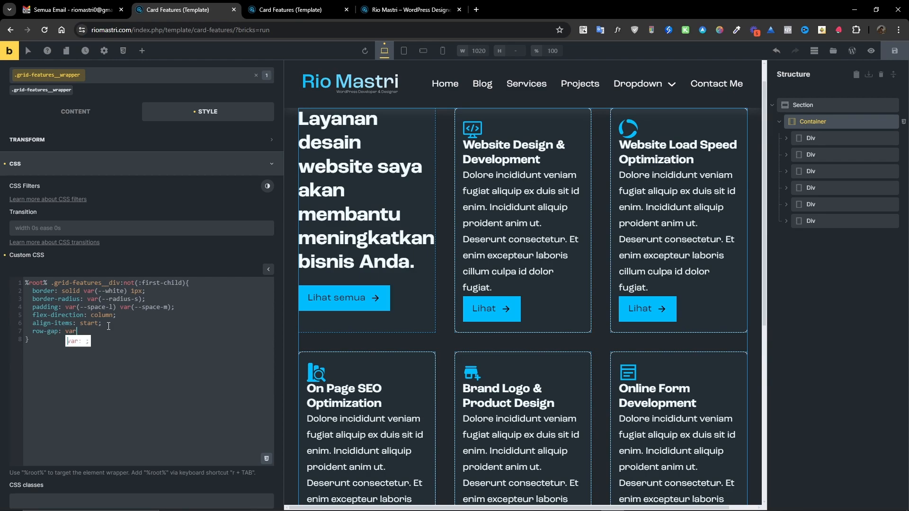
{"action": "type", "text": "();"}
{"action": "key", "text": "Left"}
{"action": "key", "text": "Left"}
{"action": "type", "text": "-"}
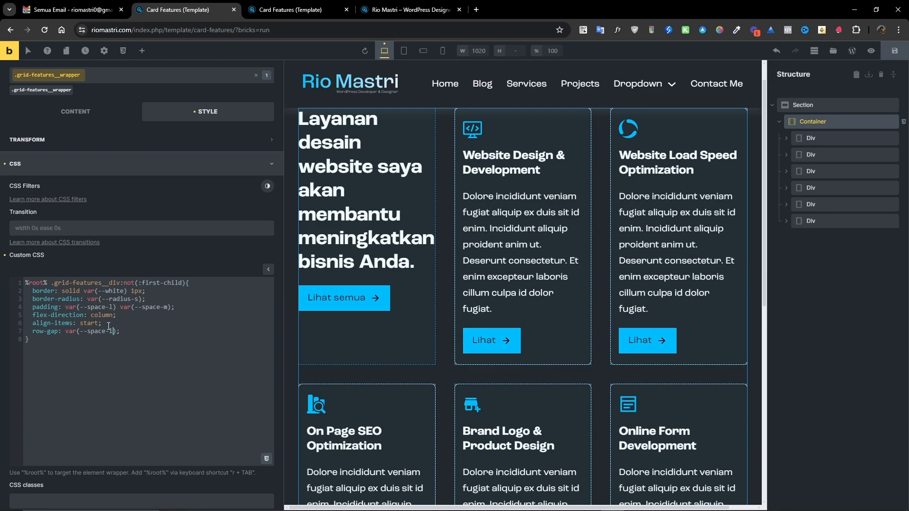
Insert two blank lines above the card rule in the custom CSS.
{"action": "scroll", "coordinate": [471, 315], "scroll_direction": "down", "scroll_amount": 3}
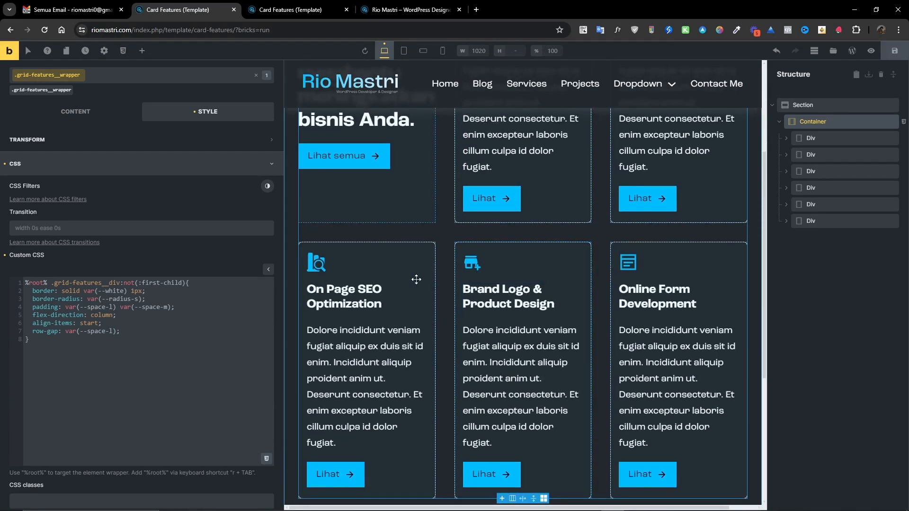
{"action": "scroll", "coordinate": [368, 352], "scroll_direction": "down", "scroll_amount": 2}
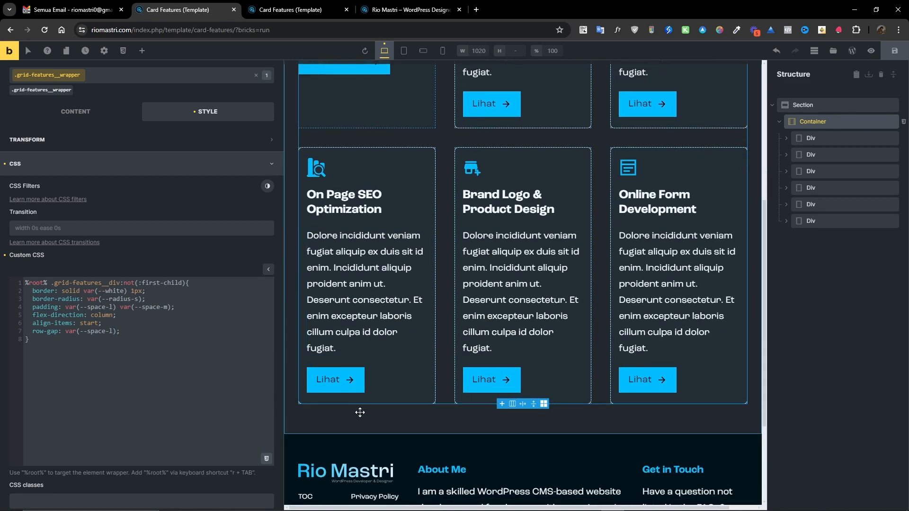
{"action": "scroll", "coordinate": [366, 412], "scroll_direction": "up", "scroll_amount": 2}
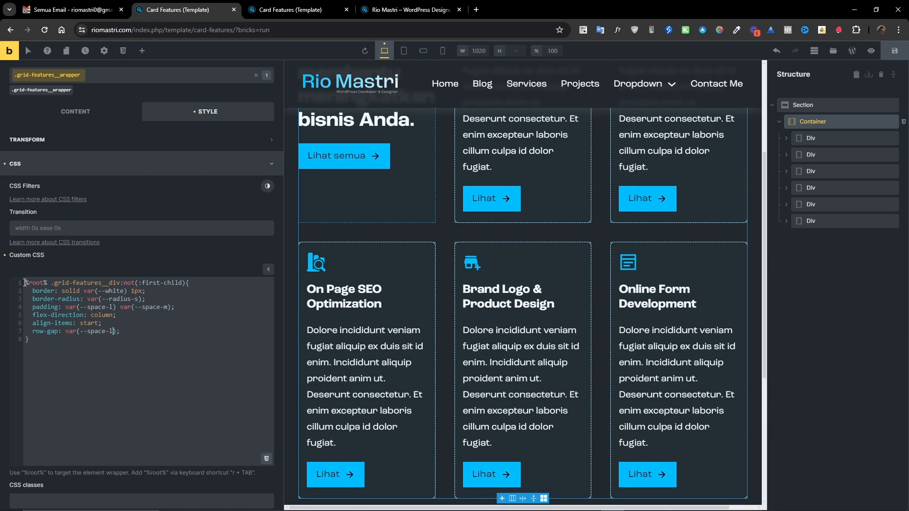
{"action": "key", "text": "Return"}
{"action": "key", "text": "Return"}
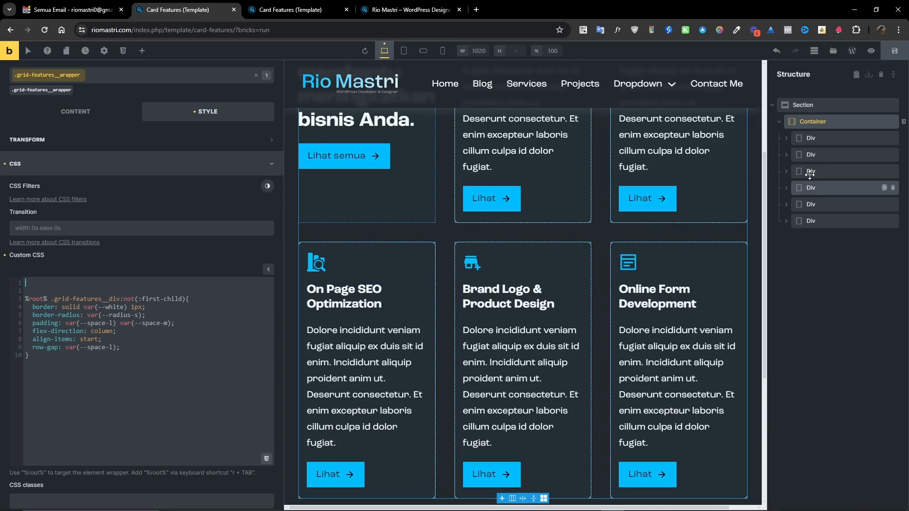
Set the 'Lihat semua' button's HTML tag to button.
{"action": "left_click", "coordinate": [803, 138]}
{"action": "left_click", "coordinate": [243, 250]}
{"action": "left_click", "coordinate": [42, 133]}
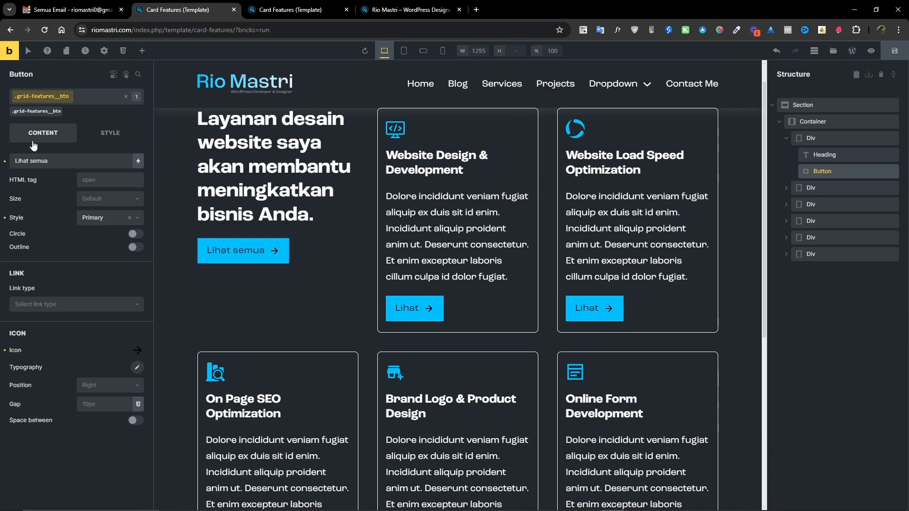
{"action": "left_click", "coordinate": [94, 180]}
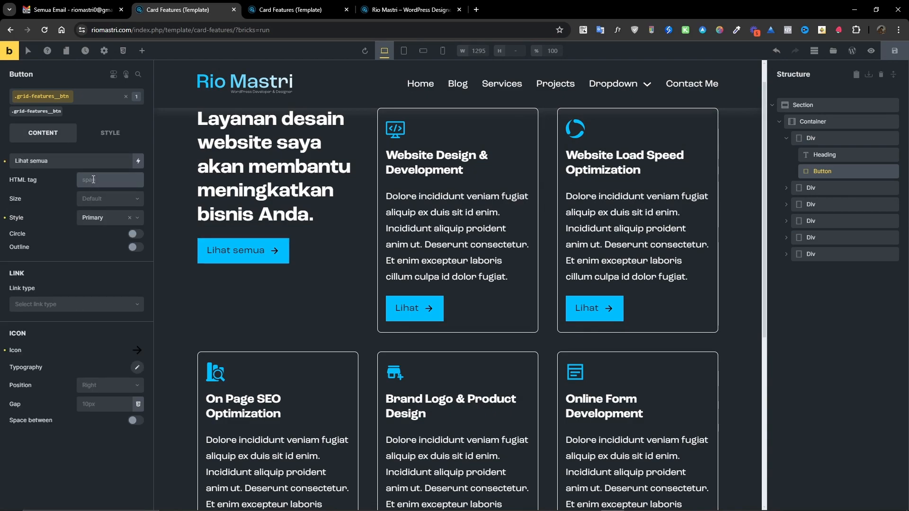
{"action": "type", "text": "button"}
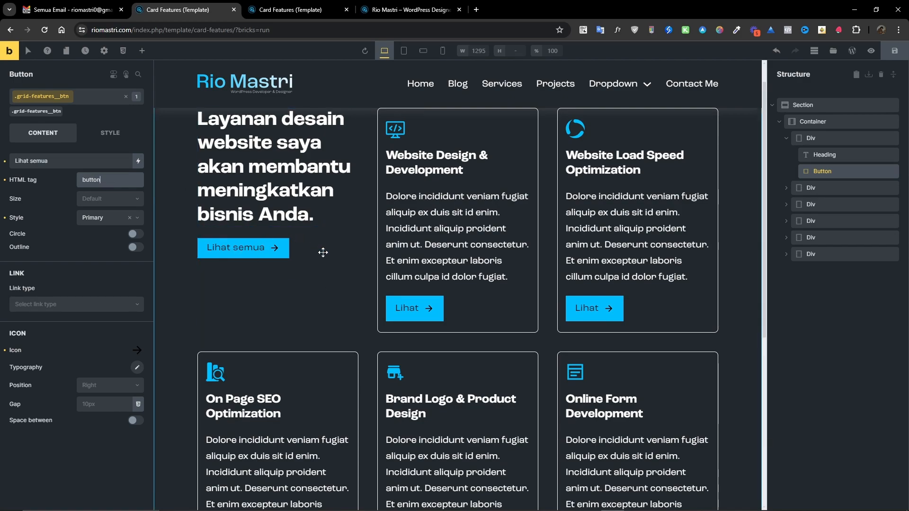
Set the first card's Lihat button HTML tag to button.
{"action": "left_click", "coordinate": [402, 307]}
{"action": "left_click", "coordinate": [105, 179]}
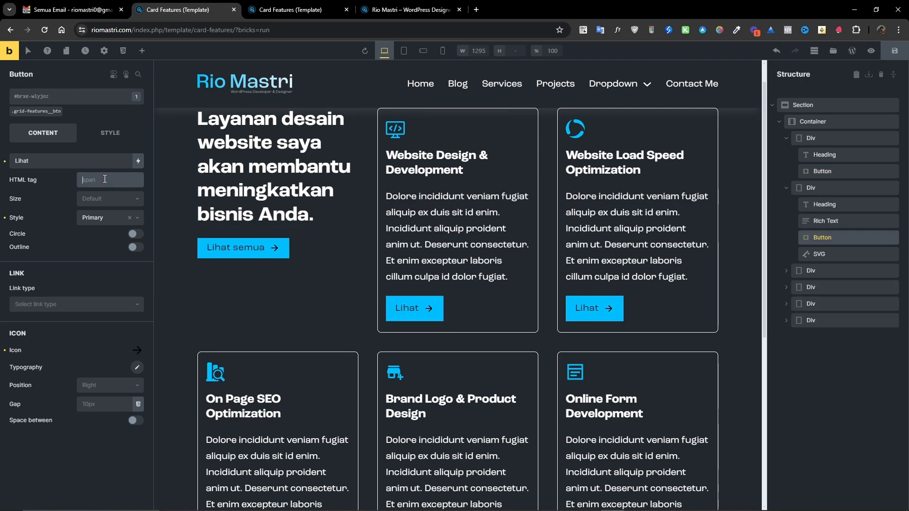
{"action": "type", "text": "button"}
{"action": "double_click", "coordinate": [105, 179]}
{"action": "key", "text": "ctrl+c"}
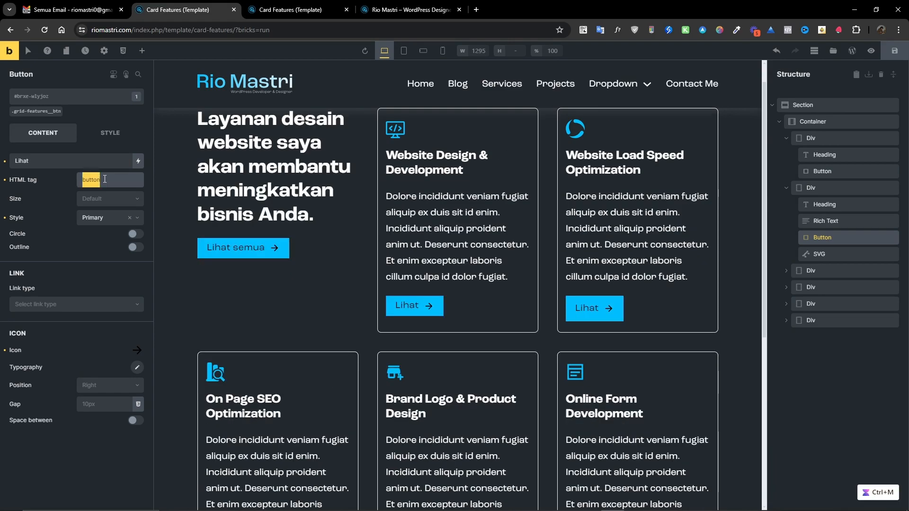
Set the HTML tag to button on the remaining five Lihat card buttons.
{"action": "left_click", "coordinate": [584, 310]}
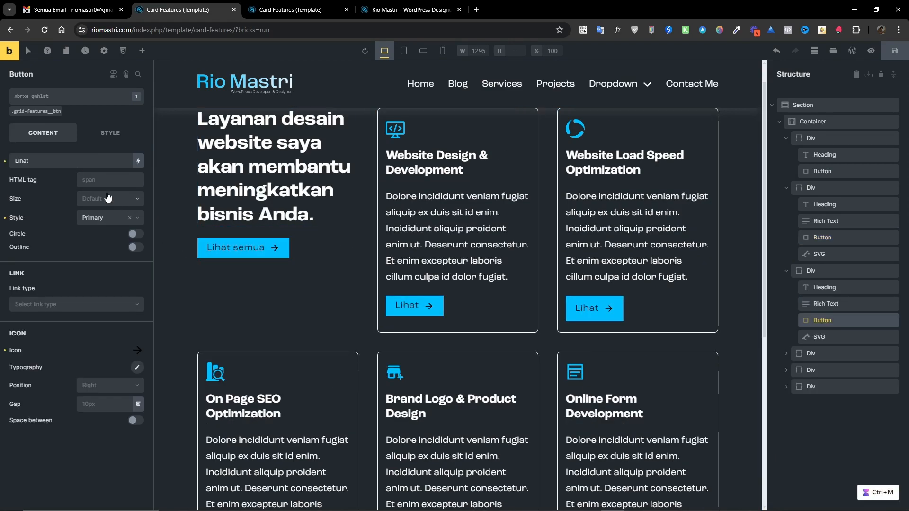
{"action": "left_click", "coordinate": [93, 180]}
{"action": "scroll", "coordinate": [347, 325], "scroll_direction": "down", "scroll_amount": 6}
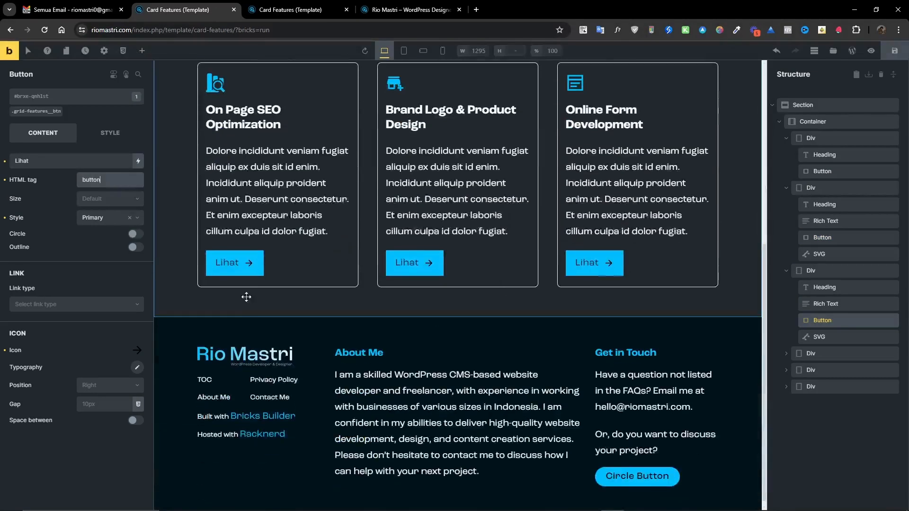
{"action": "left_click", "coordinate": [233, 269]}
{"action": "left_click", "coordinate": [115, 182]}
{"action": "key", "text": "ctrl+v"}
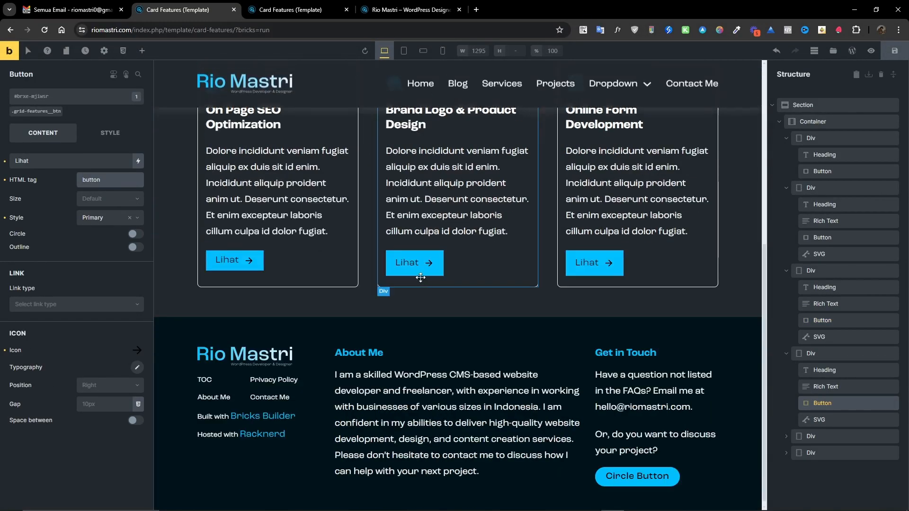
{"action": "left_click", "coordinate": [415, 267]}
{"action": "left_click", "coordinate": [110, 180]}
{"action": "key", "text": "ctrl+v"}
{"action": "left_click", "coordinate": [594, 263]}
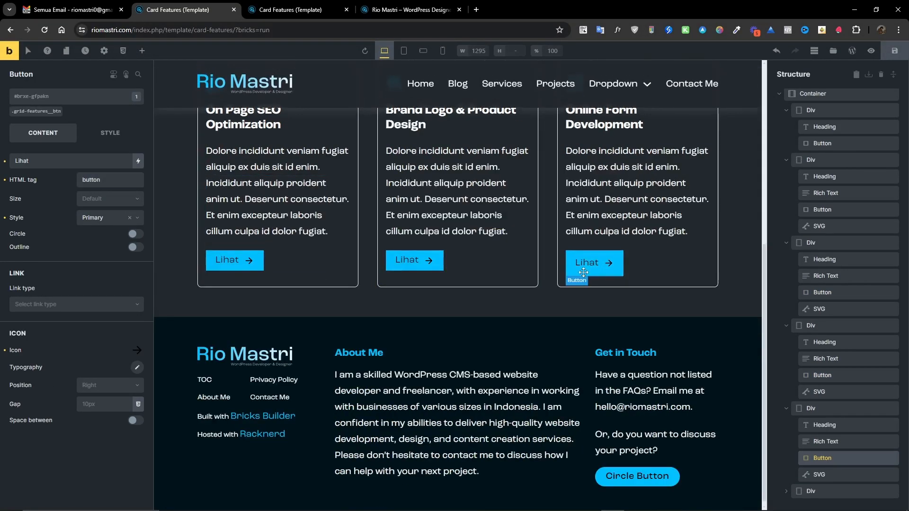
{"action": "left_click", "coordinate": [110, 180]}
{"action": "key", "text": "ctrl+v"}
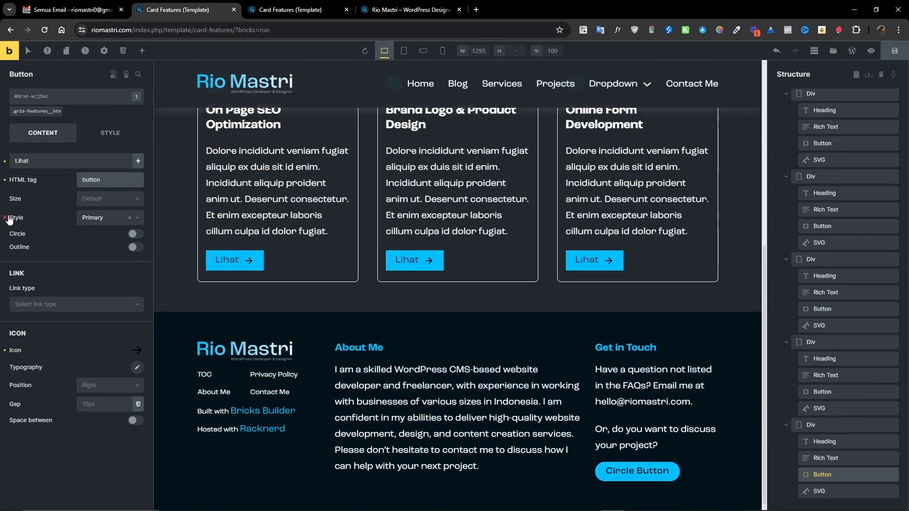
Clear the Primary style from each Lihat card button so they use the plain button look.
{"action": "left_click", "coordinate": [36, 111]}
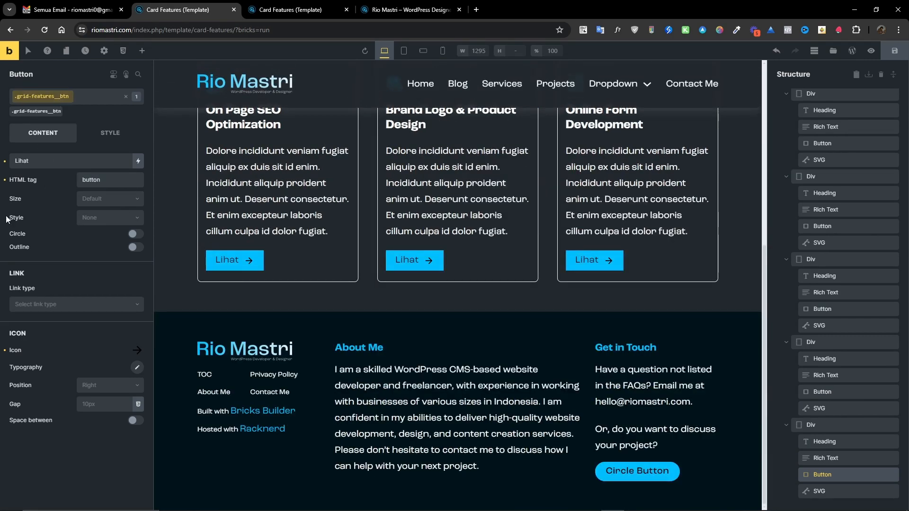
{"action": "left_click", "coordinate": [130, 218]}
{"action": "left_click", "coordinate": [414, 261]}
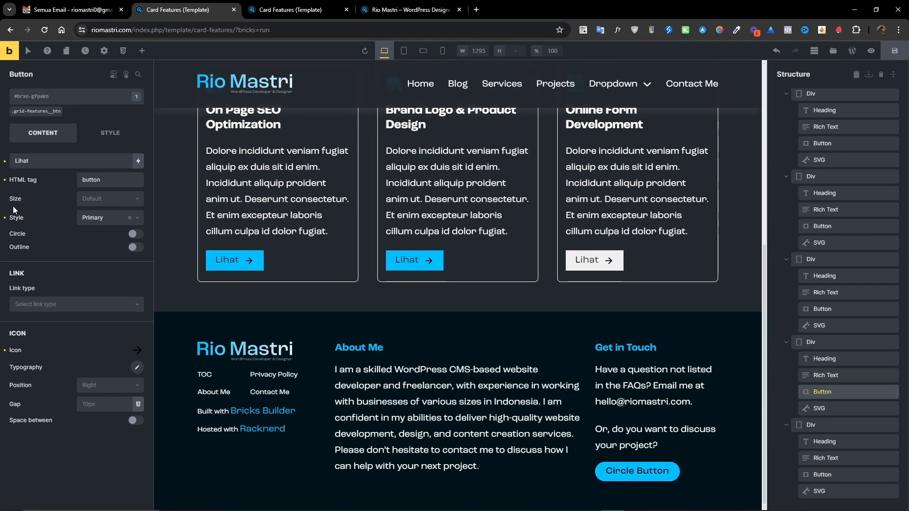
{"action": "left_click", "coordinate": [28, 117]}
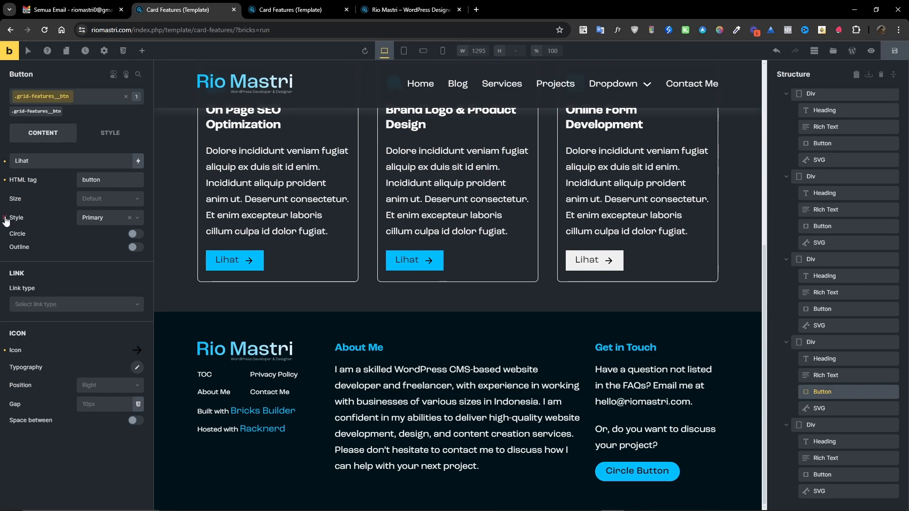
{"action": "left_click", "coordinate": [129, 218]}
{"action": "left_click", "coordinate": [252, 254]}
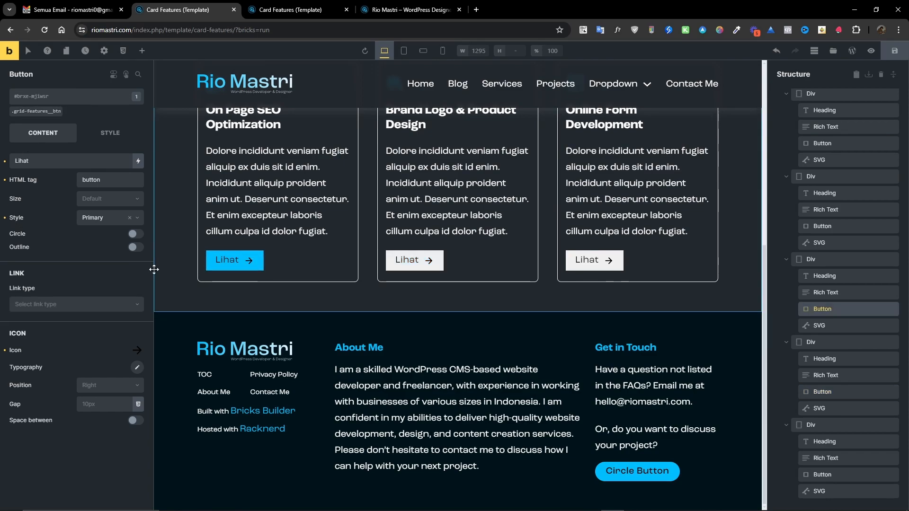
{"action": "left_click", "coordinate": [6, 218]}
{"action": "scroll", "coordinate": [212, 251], "scroll_direction": "up", "scroll_amount": 6}
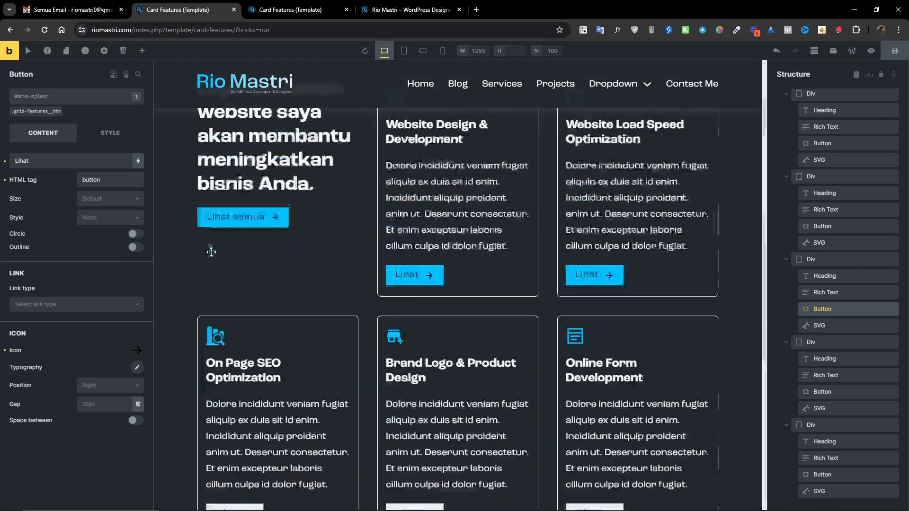
{"action": "left_click", "coordinate": [427, 306]}
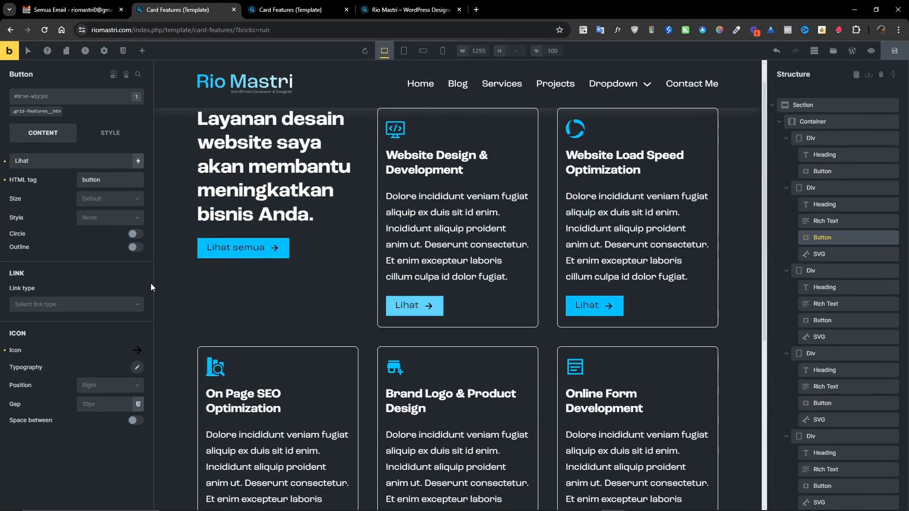
{"action": "left_click", "coordinate": [570, 313]}
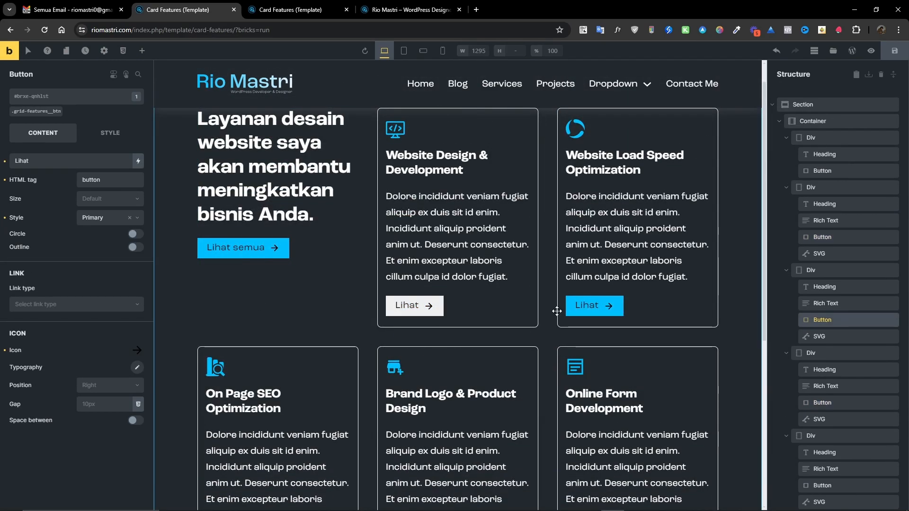
{"action": "left_click", "coordinate": [6, 218]}
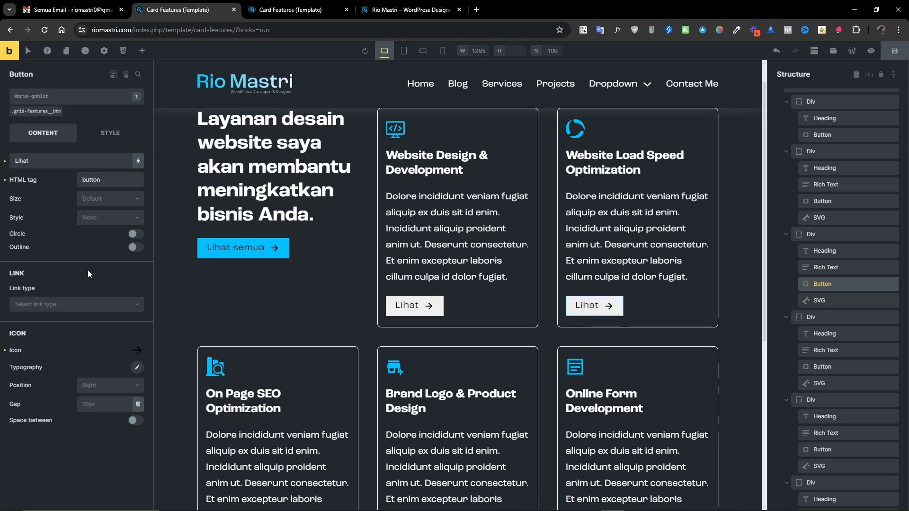
{"action": "scroll", "coordinate": [442, 316], "scroll_direction": "down", "scroll_amount": 5}
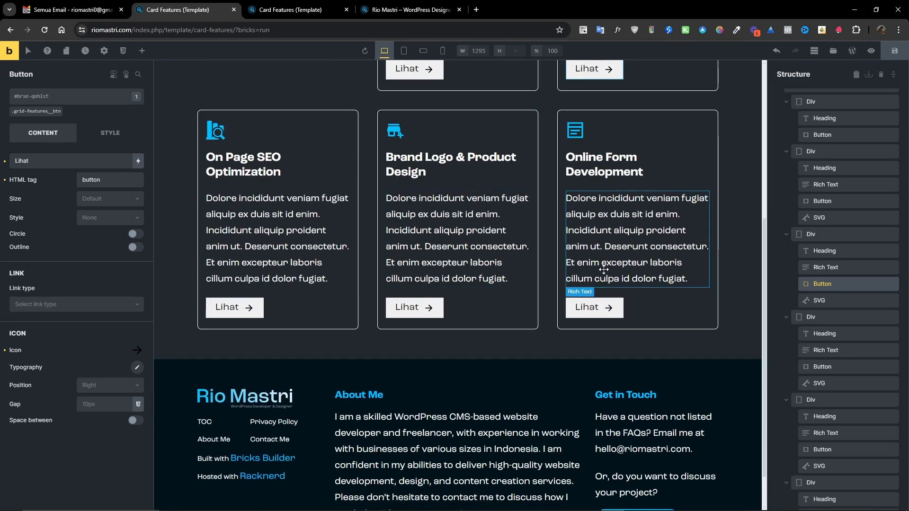
{"action": "scroll", "coordinate": [587, 303], "scroll_direction": "up", "scroll_amount": 6}
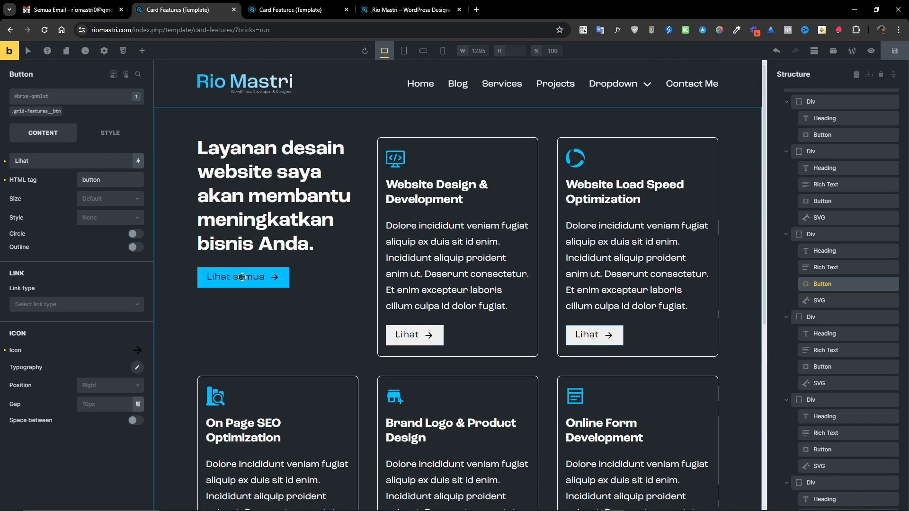
Try setting a radius-circle variable border radius on the Lihat semua button's grid-features__btn class.
{"action": "left_click", "coordinate": [243, 277]}
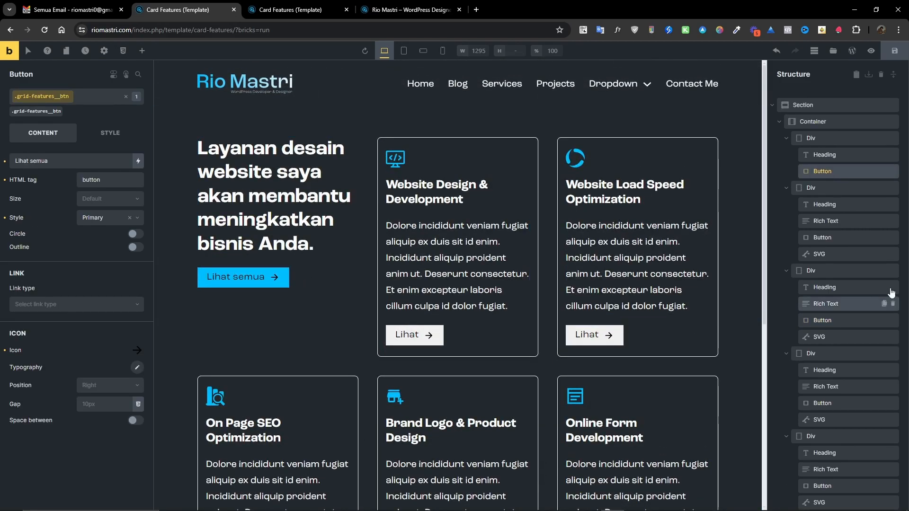
{"action": "scroll", "coordinate": [270, 203], "scroll_direction": "down", "scroll_amount": 4}
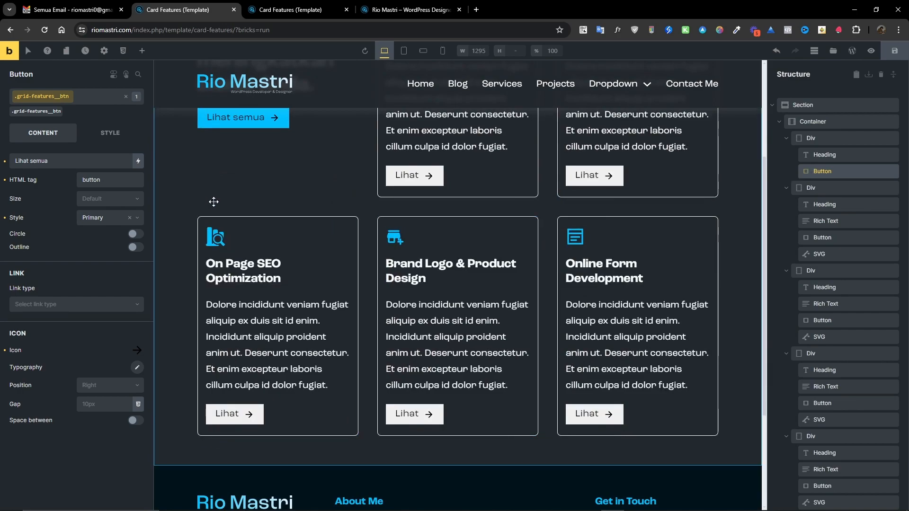
{"action": "scroll", "coordinate": [223, 250], "scroll_direction": "up", "scroll_amount": 4}
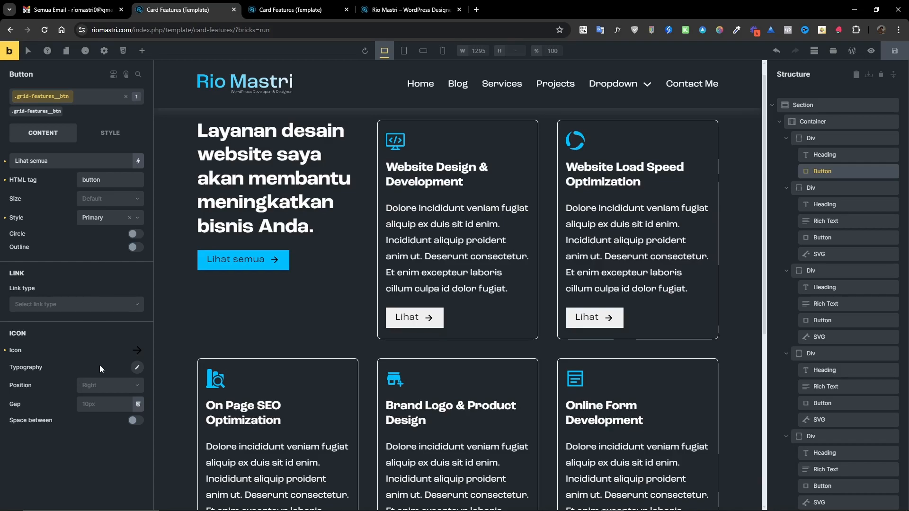
{"action": "left_click", "coordinate": [111, 134]}
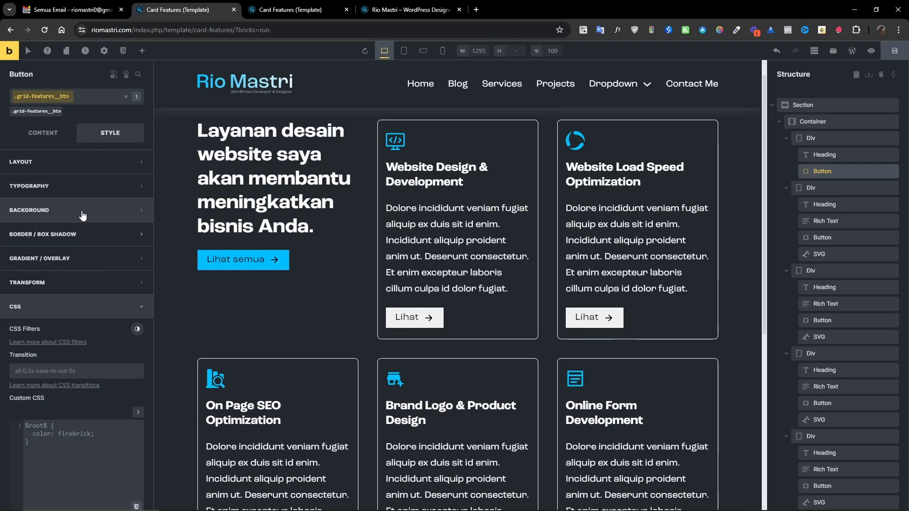
{"action": "left_click", "coordinate": [61, 235]}
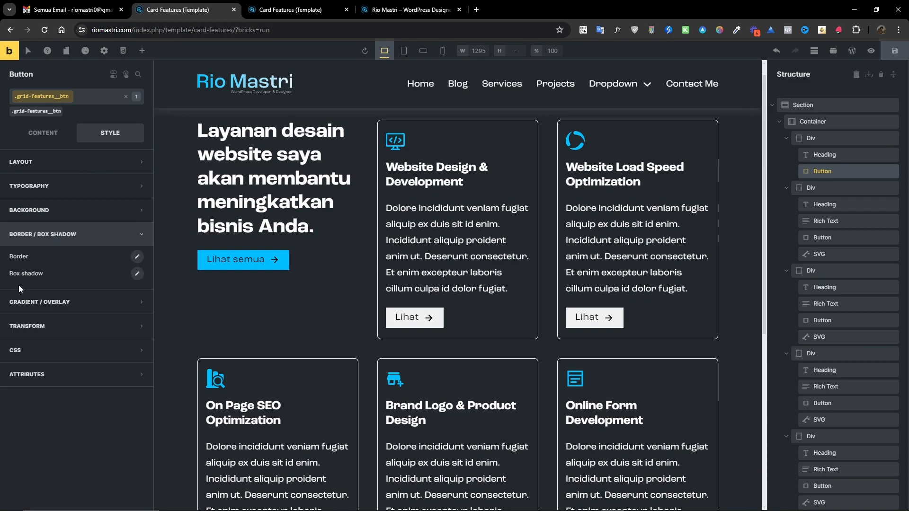
{"action": "left_click", "coordinate": [137, 256]}
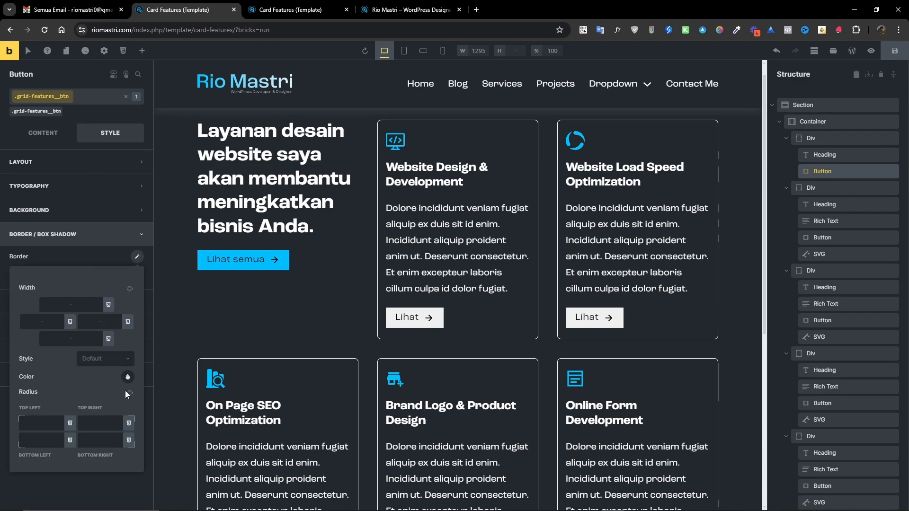
{"action": "left_click", "coordinate": [129, 393]}
{"action": "left_click", "coordinate": [128, 423]}
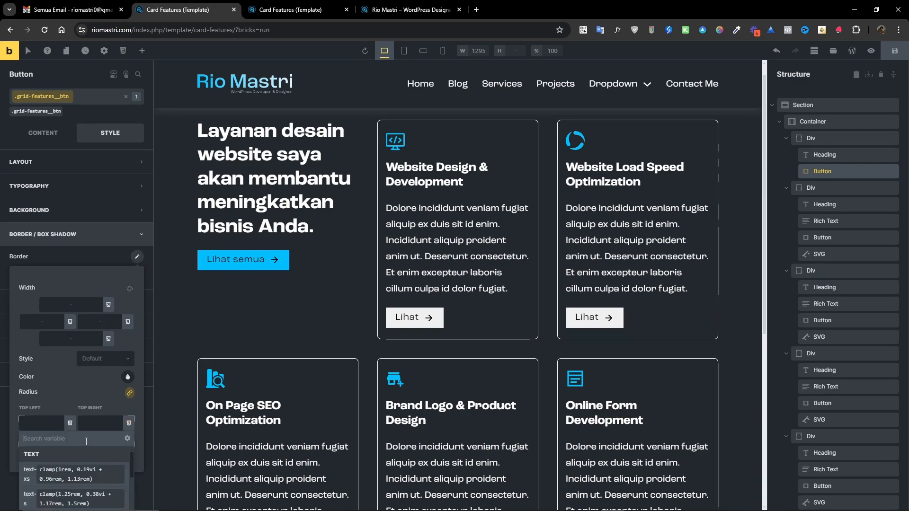
{"action": "type", "text": "circ"}
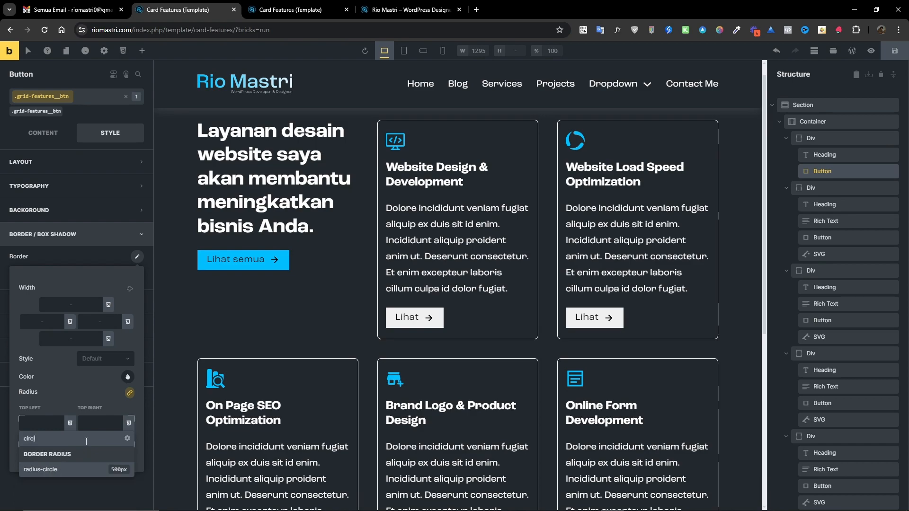
{"action": "type", "text": "l"}
{"action": "left_click", "coordinate": [61, 471]}
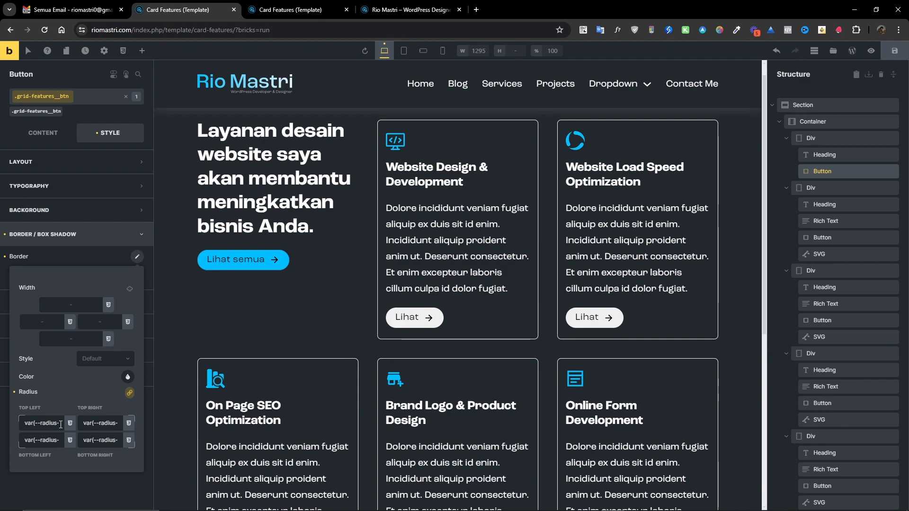
{"action": "key", "text": "ctrl+m"}
{"action": "left_click", "coordinate": [99, 426]}
{"action": "key", "text": "ctrl+a"}
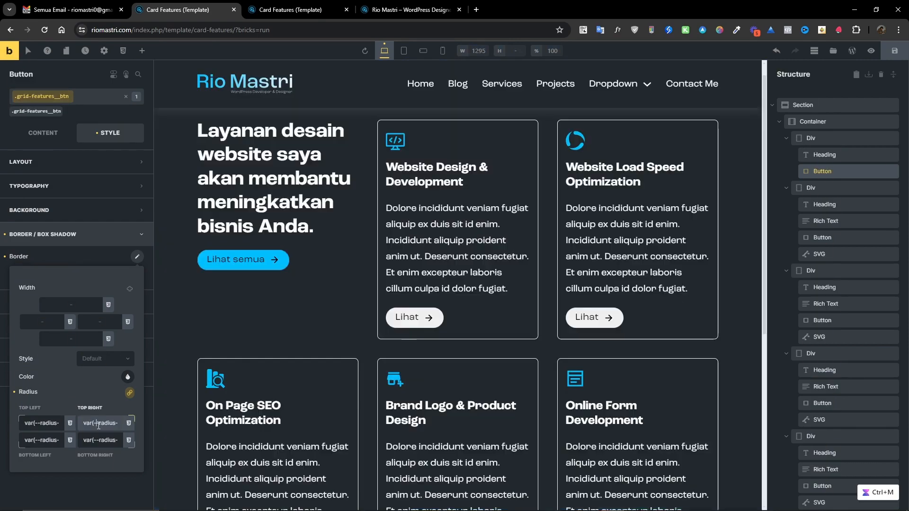
{"action": "key", "text": "BackSpace"}
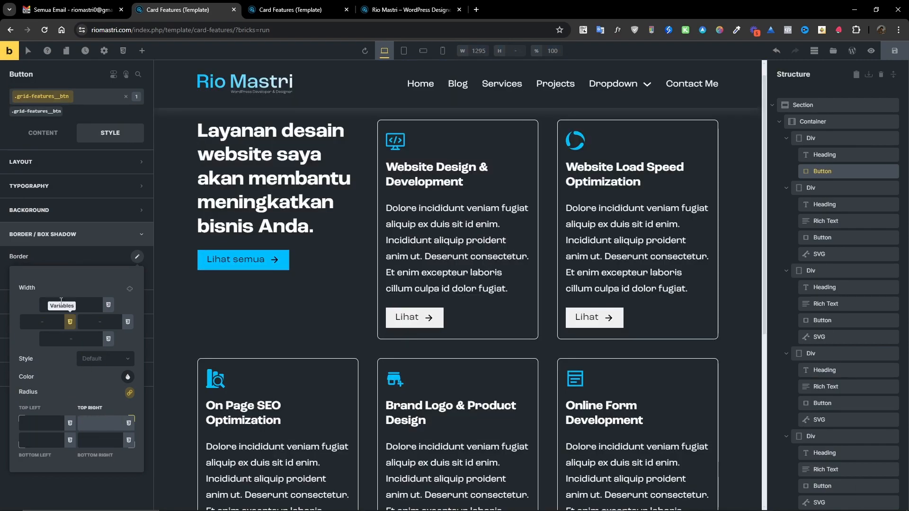
Set the Lihat semua button's own border radius to var(--radius-circle).
{"action": "left_click", "coordinate": [29, 112]}
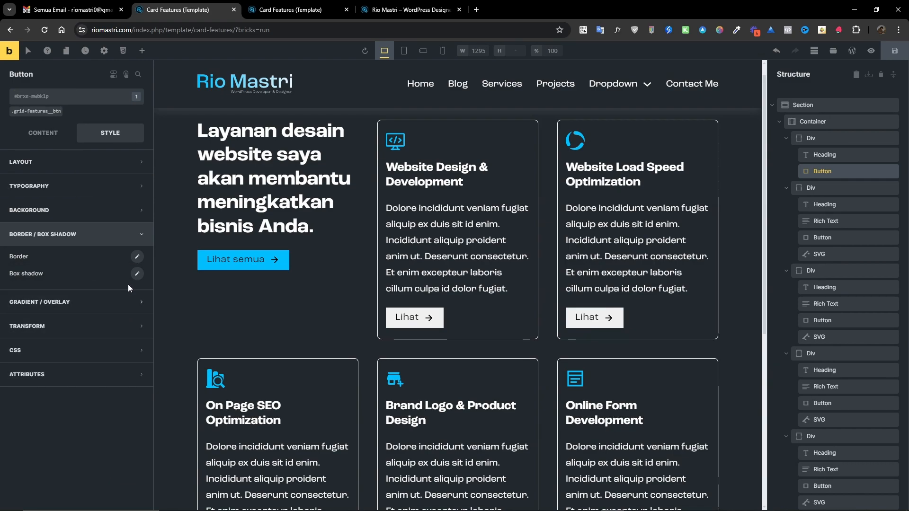
{"action": "left_click", "coordinate": [137, 257]}
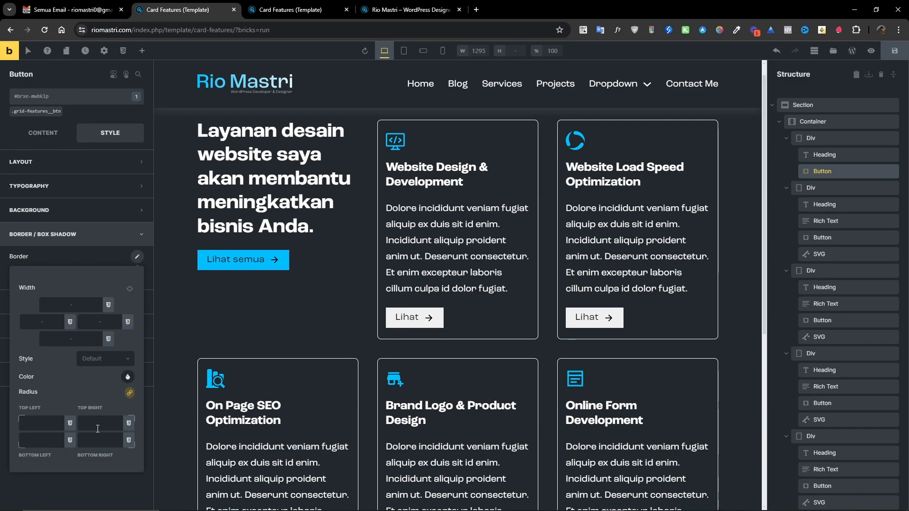
{"action": "left_click", "coordinate": [100, 426]}
{"action": "type", "text": "var(--radius-circle)"}
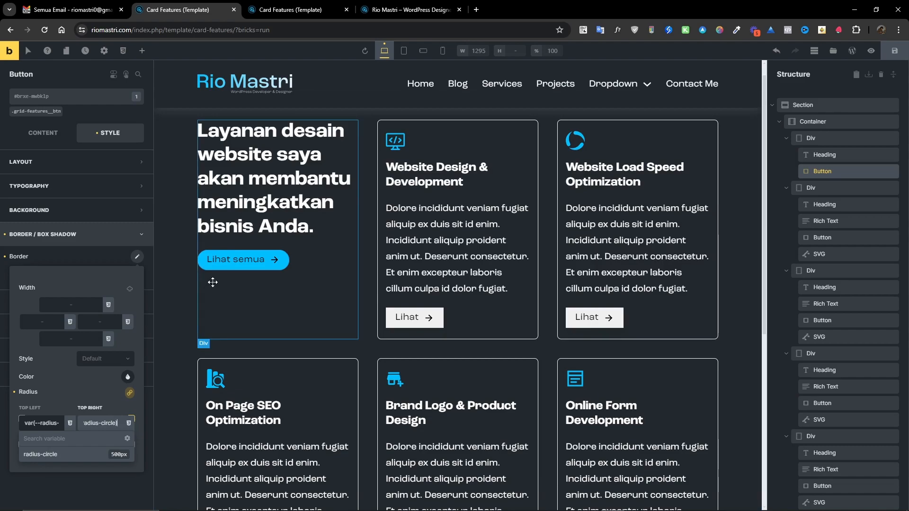
Set the Lihat semua button's :hover background color to var(--primary-hover).
{"action": "left_click", "coordinate": [28, 51]}
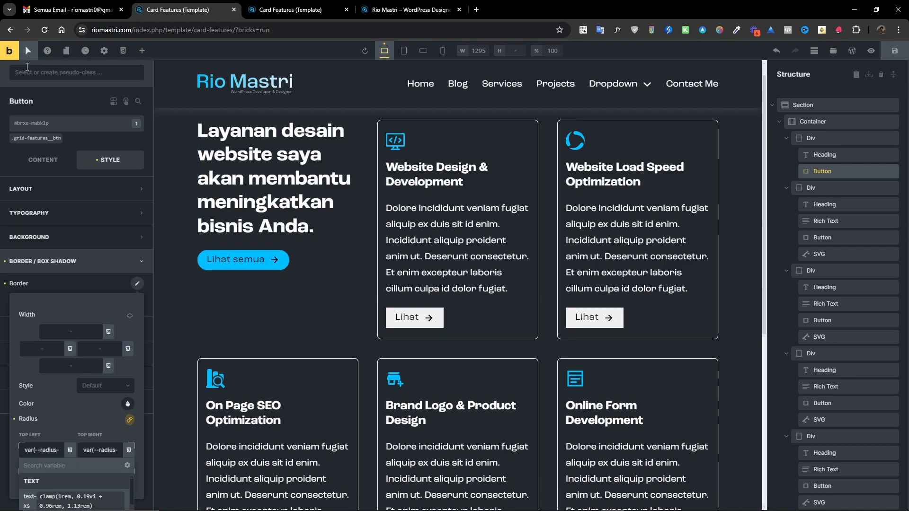
{"action": "left_click", "coordinate": [52, 73]}
{"action": "left_click", "coordinate": [40, 92]}
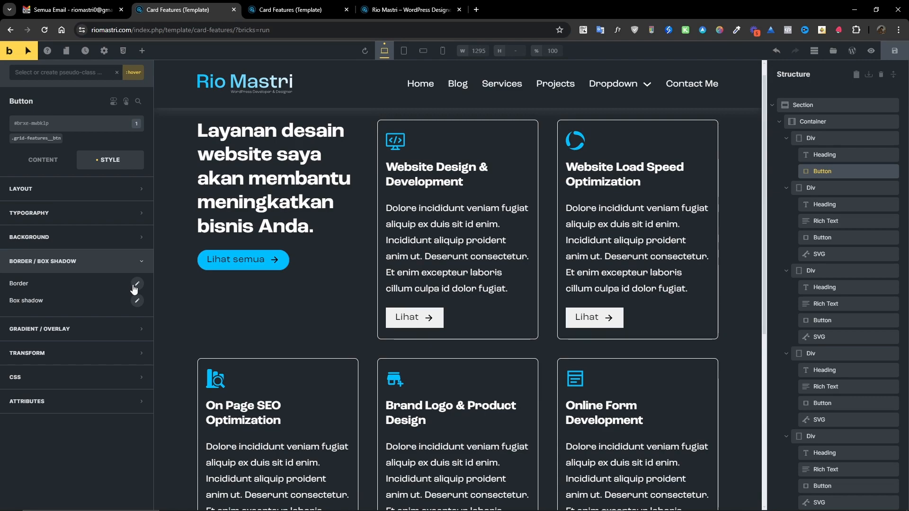
{"action": "left_click", "coordinate": [120, 238]}
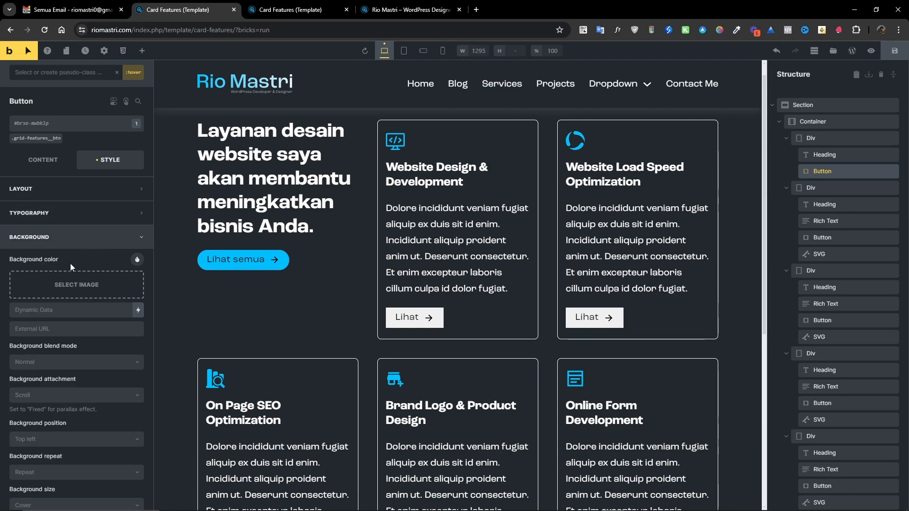
{"action": "left_click", "coordinate": [131, 260]}
{"action": "left_click", "coordinate": [54, 283]}
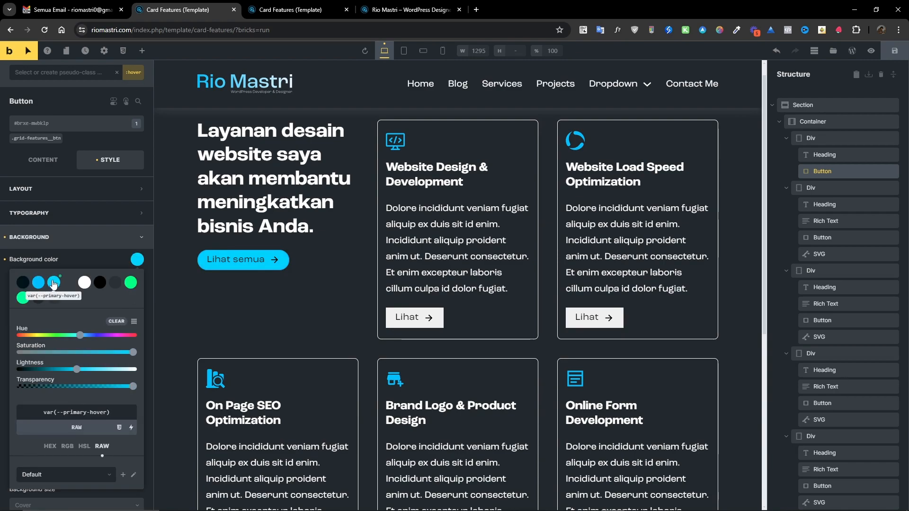
Add a :hover box shadow to the Lihat semua button with X 0, Y 0, blur 15 and spread 5.
{"action": "left_click", "coordinate": [137, 259]}
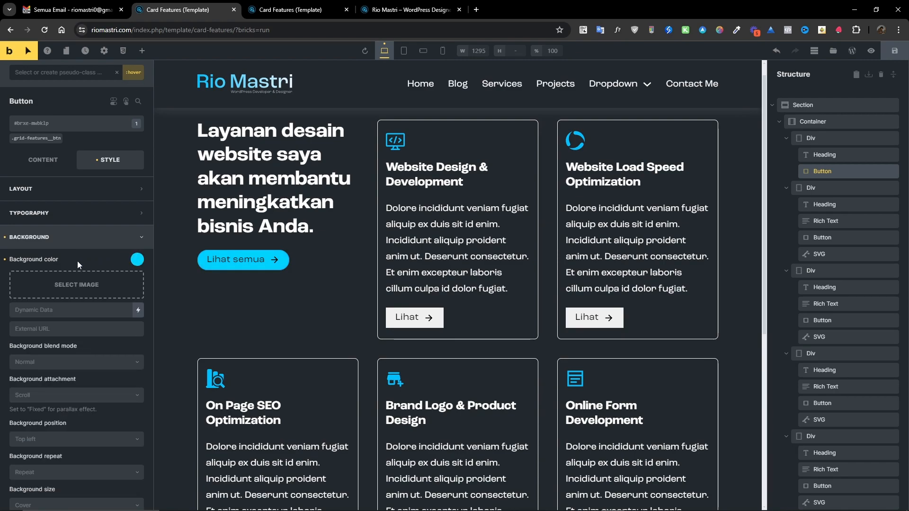
{"action": "left_click", "coordinate": [105, 243]}
{"action": "left_click", "coordinate": [125, 262]}
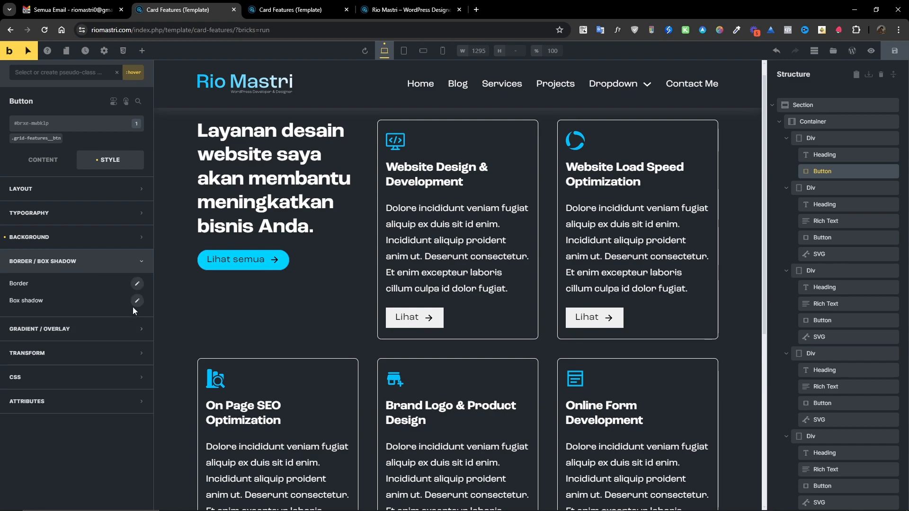
{"action": "left_click", "coordinate": [135, 301]}
{"action": "left_click", "coordinate": [101, 342]}
{"action": "type", "text": "0"}
{"action": "key", "text": "Tab"}
{"action": "type", "text": "0"}
{"action": "left_click", "coordinate": [92, 375]}
{"action": "left_click", "coordinate": [90, 391]}
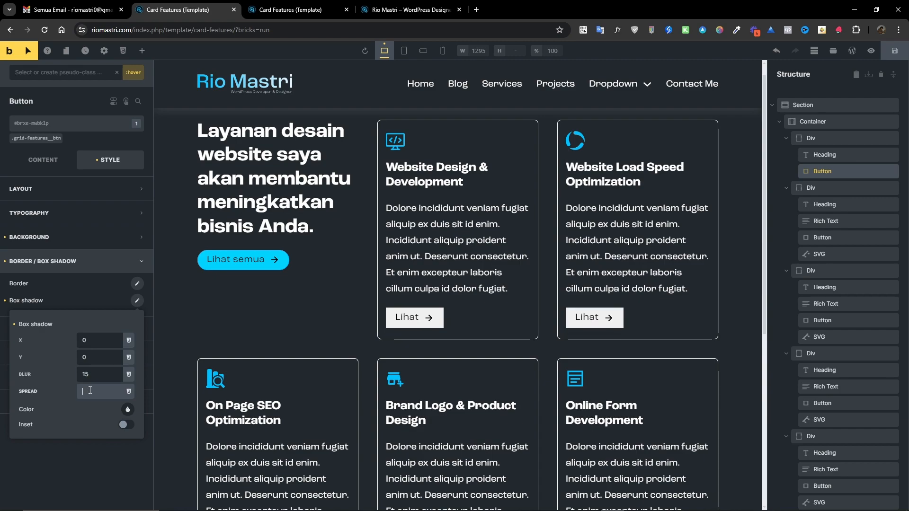
{"action": "type", "text": "5"}
Set the hover shadow color to var(--primary) at 0.2 alpha, then leave the :hover state.
{"action": "left_click", "coordinate": [127, 409]}
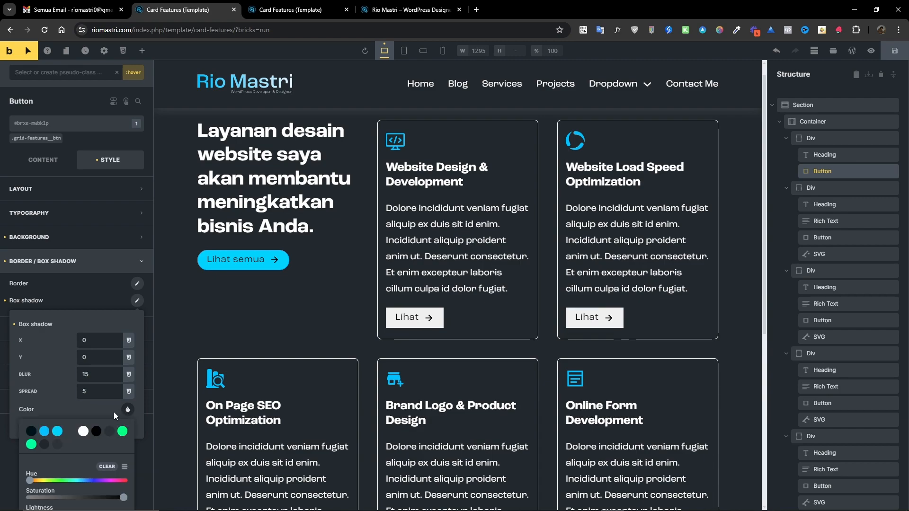
{"action": "scroll", "coordinate": [87, 431], "scroll_direction": "down", "scroll_amount": 3}
{"action": "left_click", "coordinate": [44, 307]}
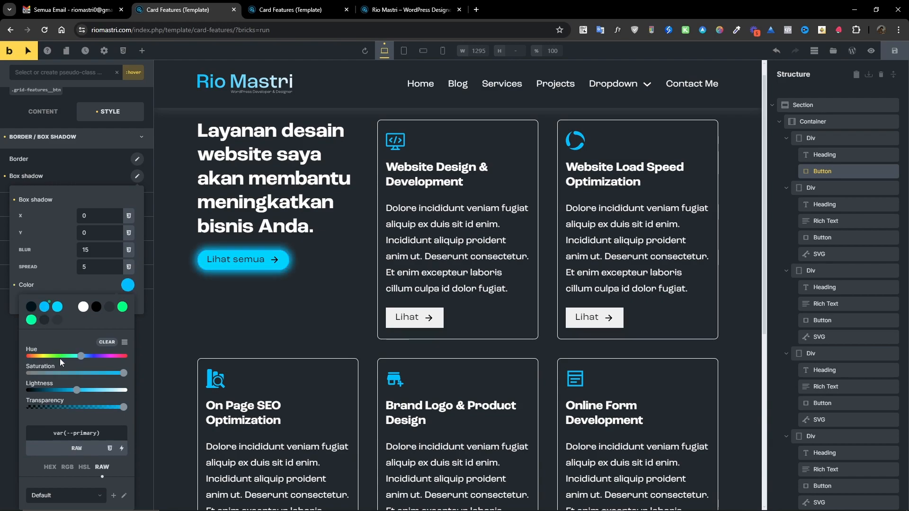
{"action": "left_click", "coordinate": [67, 467]}
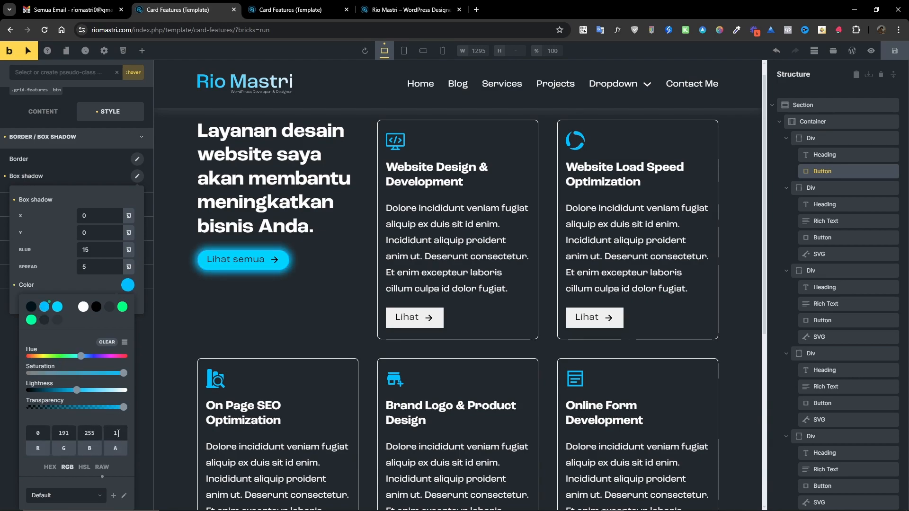
{"action": "left_click_drag", "start_coordinate": [118, 434], "coordinate": [111, 435]}
{"action": "key", "text": "ctrl+m"}
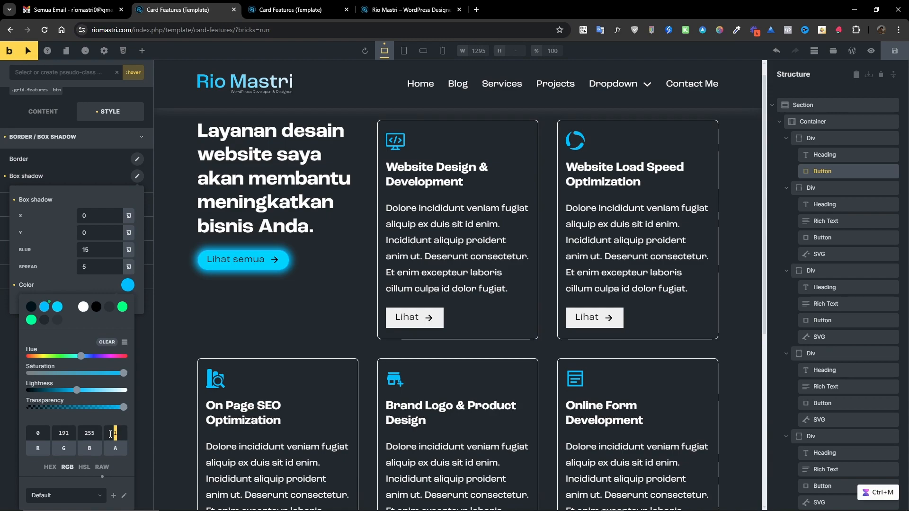
{"action": "type", "text": "0.2"}
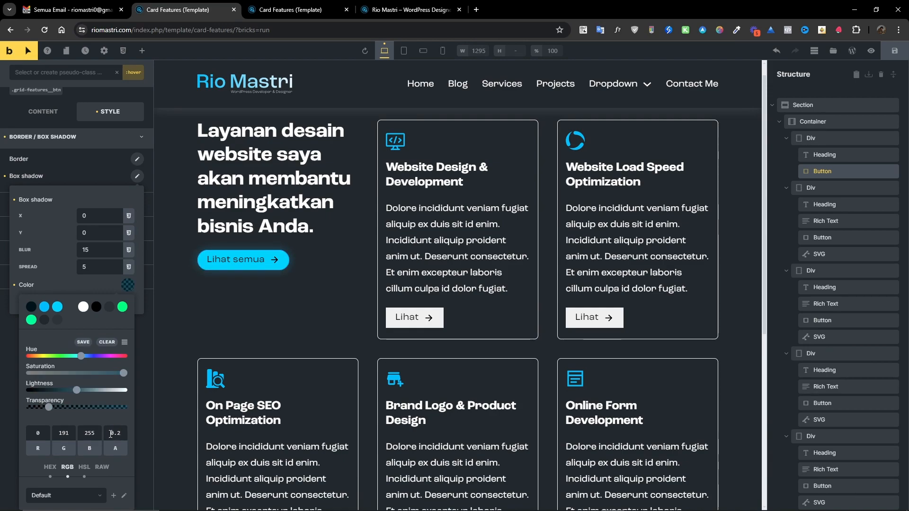
{"action": "left_click", "coordinate": [128, 286]}
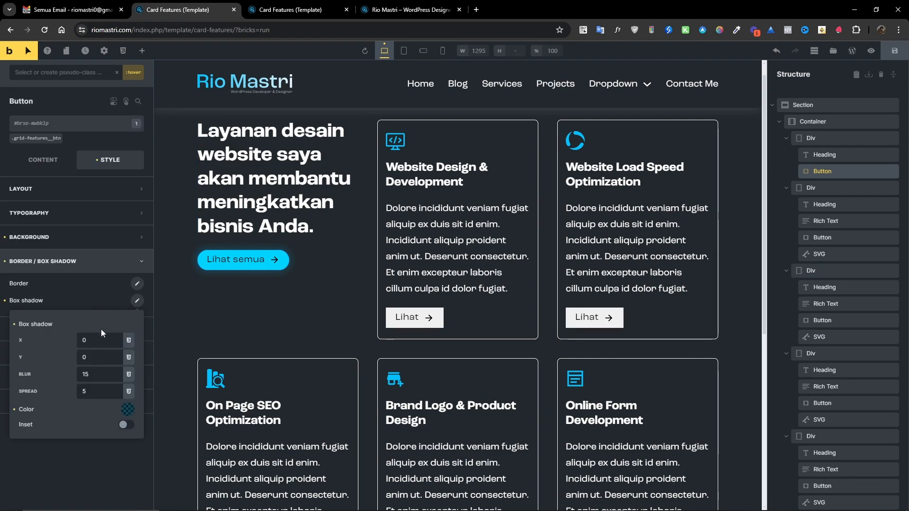
{"action": "left_click", "coordinate": [117, 73]}
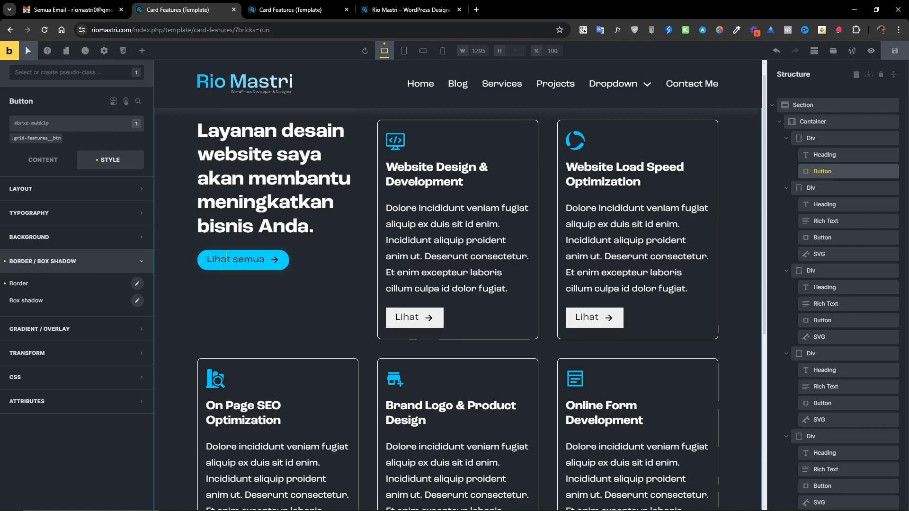
Center the first Div's content along its main axis.
{"action": "left_click", "coordinate": [805, 140]}
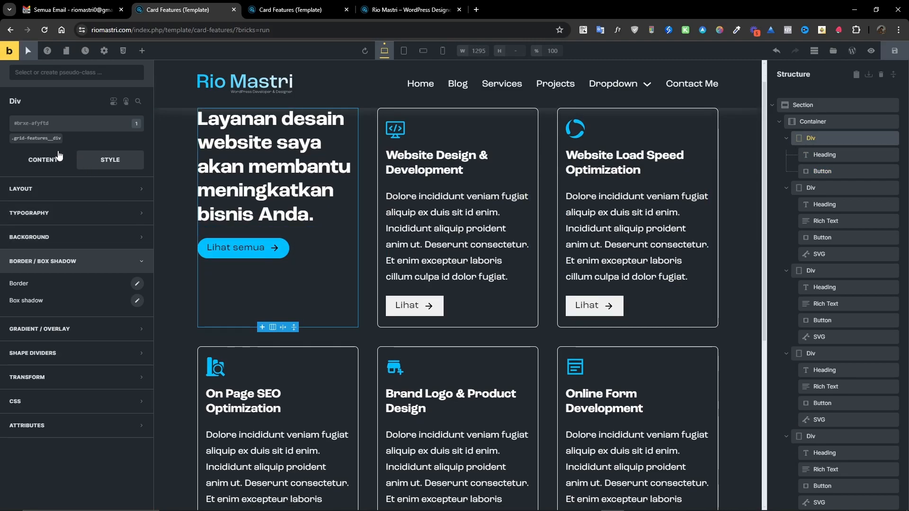
{"action": "left_click", "coordinate": [45, 161]}
{"action": "scroll", "coordinate": [57, 364], "scroll_direction": "down", "scroll_amount": 1}
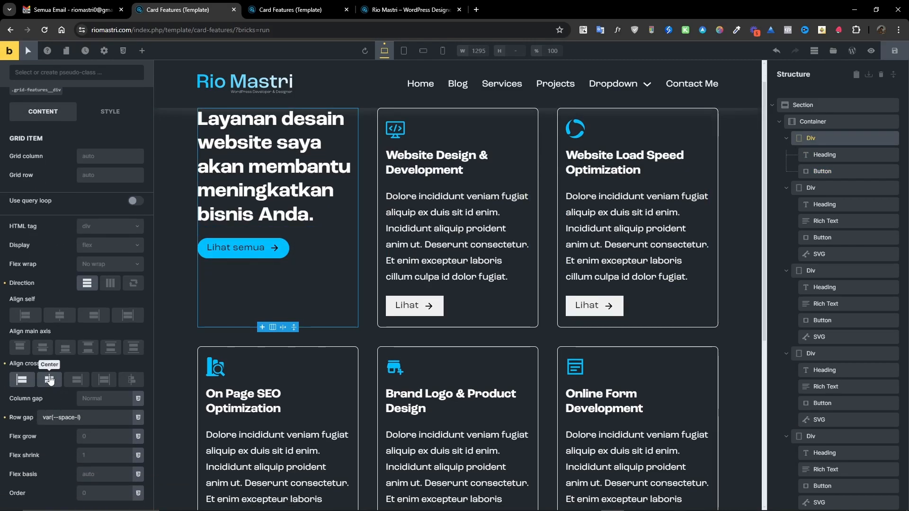
{"action": "left_click", "coordinate": [42, 348]}
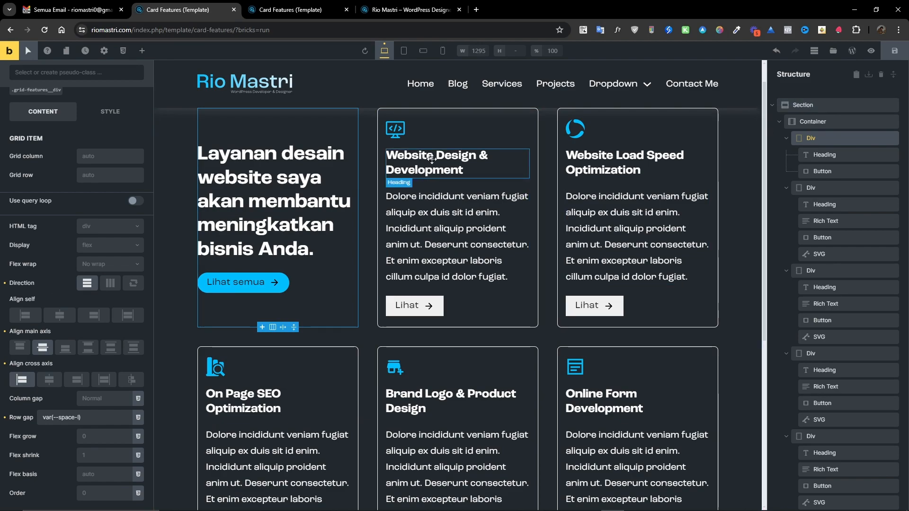
Wrap the words "desain website" in the first Div's heading text with <span> tags.
{"action": "scroll", "coordinate": [30, 226], "scroll_direction": "up", "scroll_amount": 2}
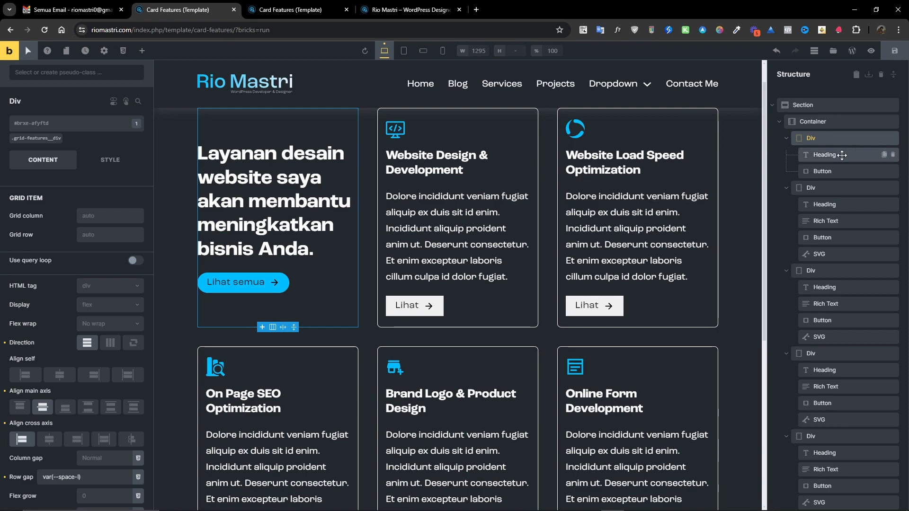
{"action": "left_click", "coordinate": [824, 156]}
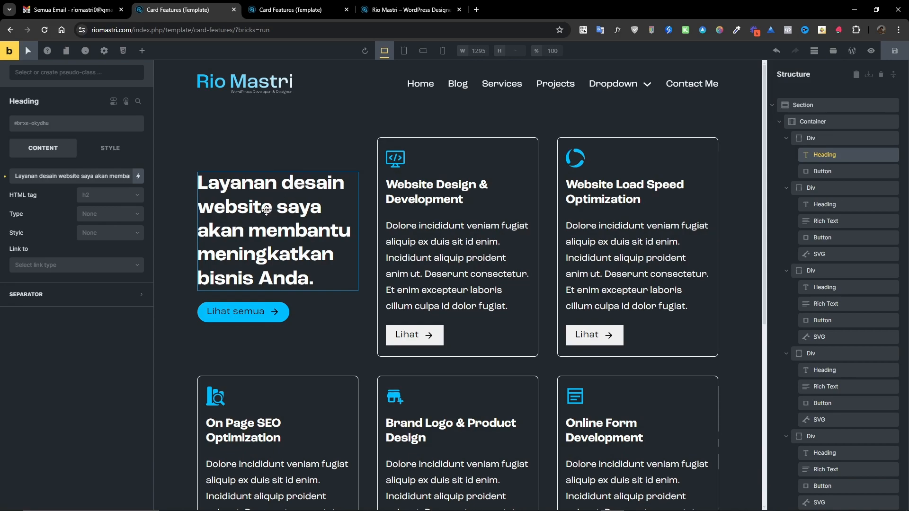
{"action": "left_click", "coordinate": [39, 176]}
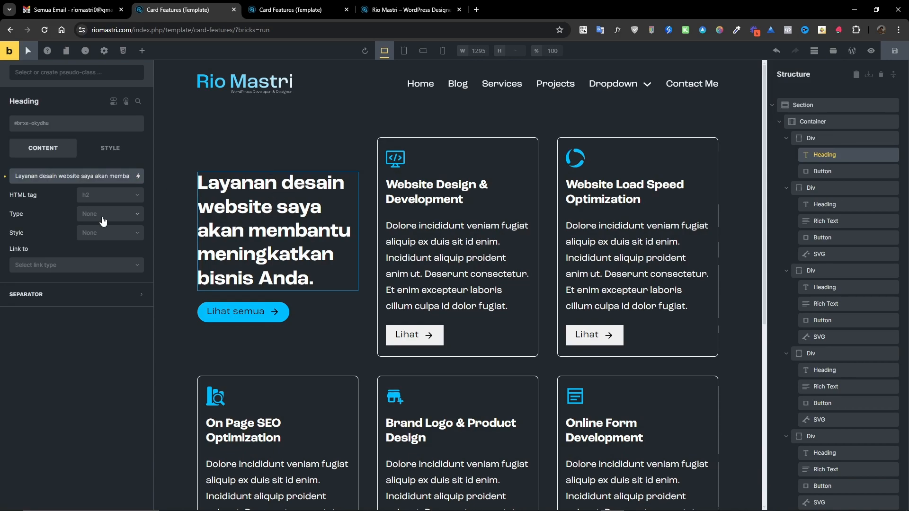
{"action": "type", "text": "<span>"}
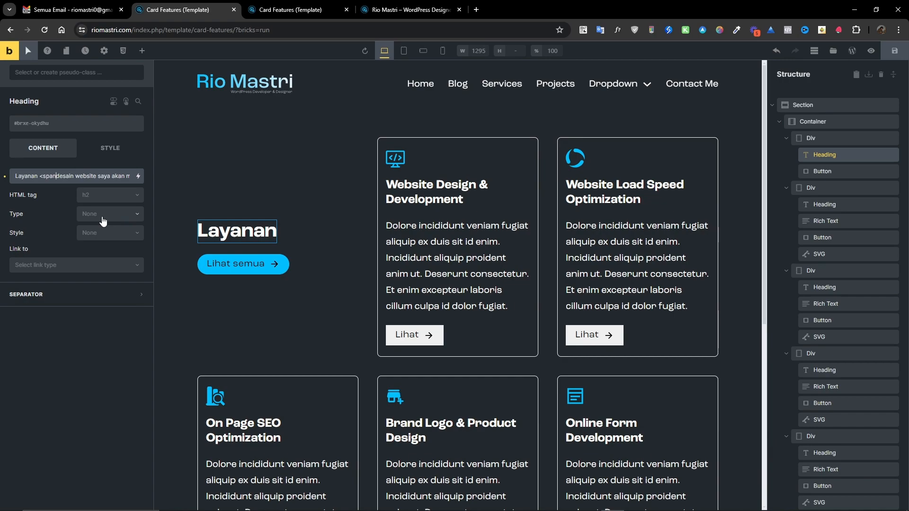
{"action": "key", "text": "Right"}
{"action": "key", "text": "Right"}
{"action": "key", "text": "Right"}
{"action": "key", "text": "Right"}
{"action": "key", "text": "Right"}
{"action": "key", "text": "Right"}
{"action": "key", "text": "Right"}
{"action": "key", "text": "Right"}
{"action": "key", "text": "Right"}
{"action": "key", "text": "Right"}
{"action": "key", "text": "Right"}
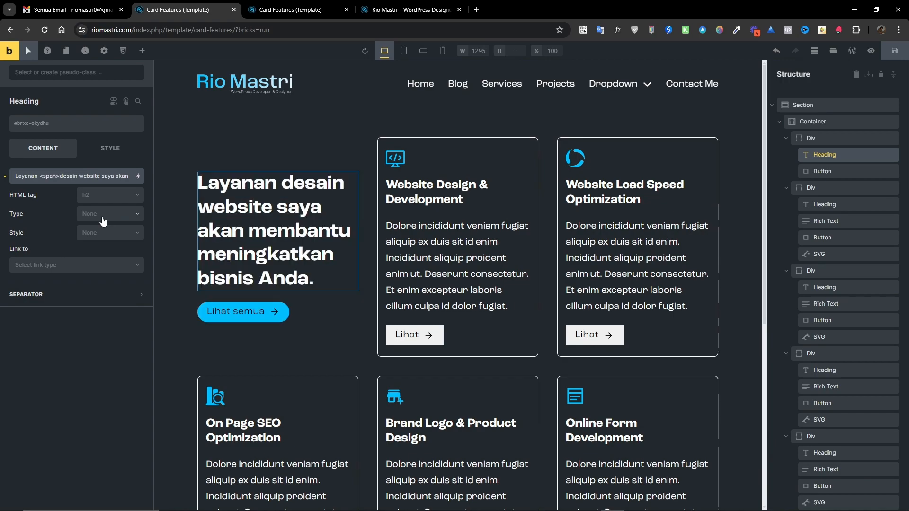
{"action": "type", "text": "</span>"}
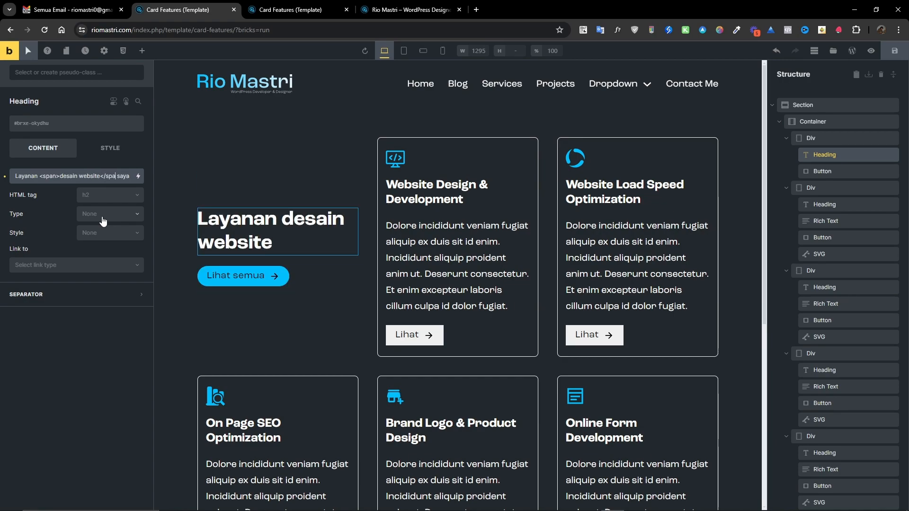
{"action": "type", "text": ">"}
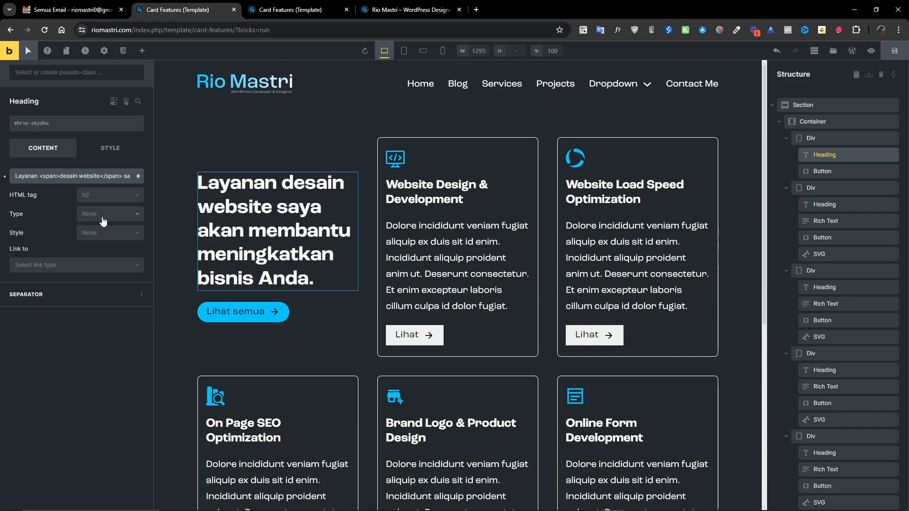
{"action": "mouse_move", "coordinate": [39, 176]}
{"action": "left_mouse_down"}
{"action": "mouse_move", "coordinate": [127, 175]}
{"action": "mouse_move", "coordinate": [30, 175]}
{"action": "left_mouse_up"}
{"action": "left_click", "coordinate": [96, 175]}
Start a custom CSS rule on the Container targeting %root% .grid-features__div h2.
{"action": "left_click", "coordinate": [821, 139]}
{"action": "left_click", "coordinate": [818, 122]}
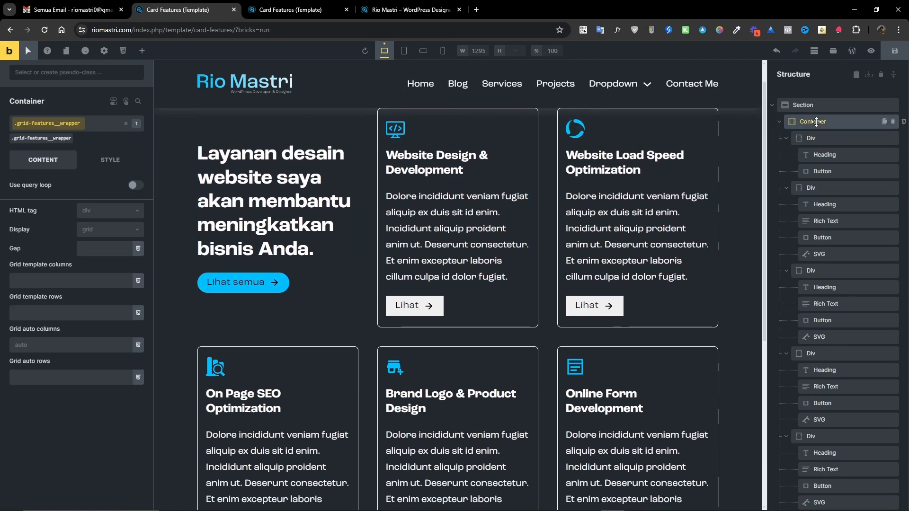
{"action": "left_click", "coordinate": [113, 161]}
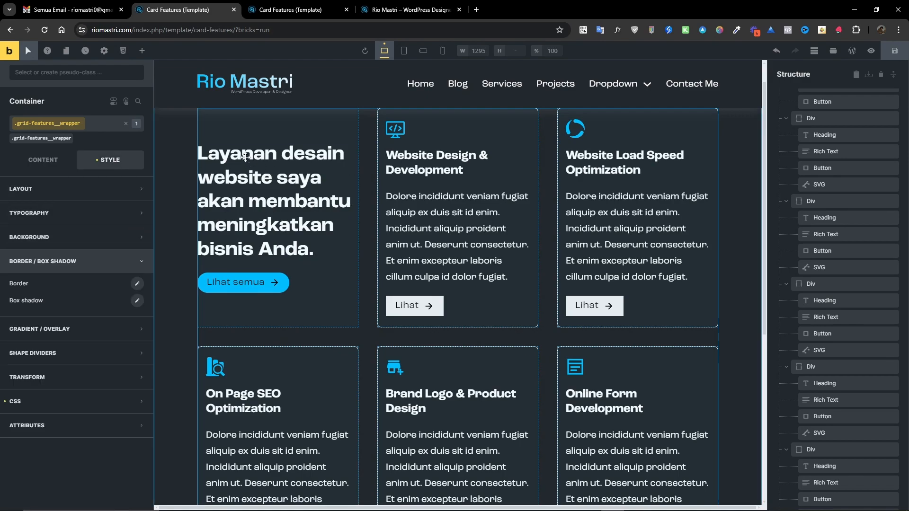
{"action": "left_click", "coordinate": [65, 402]}
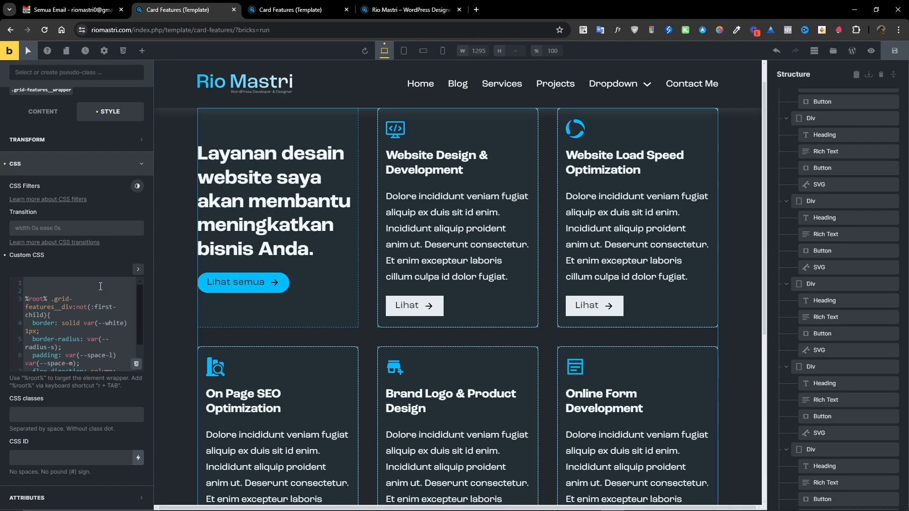
{"action": "type", "text": "%r"}
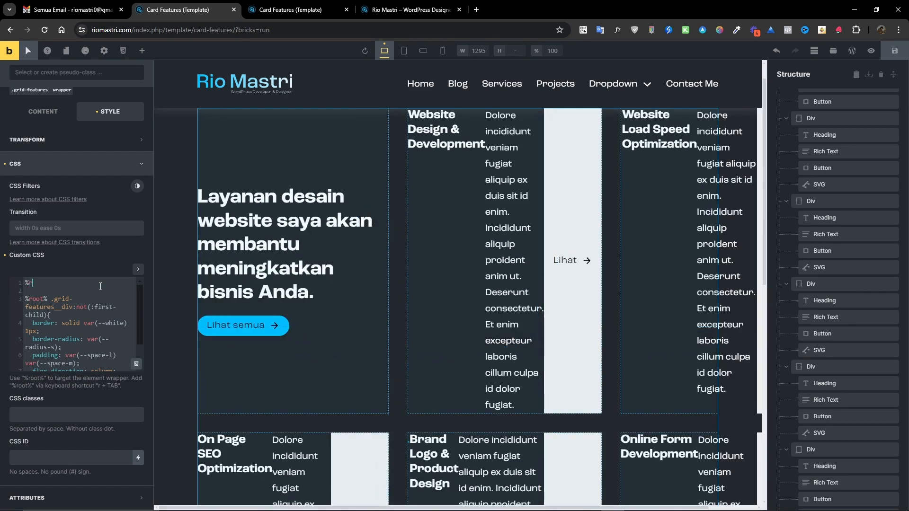
{"action": "type", "text": "oot% .grid-features__div h2{"}
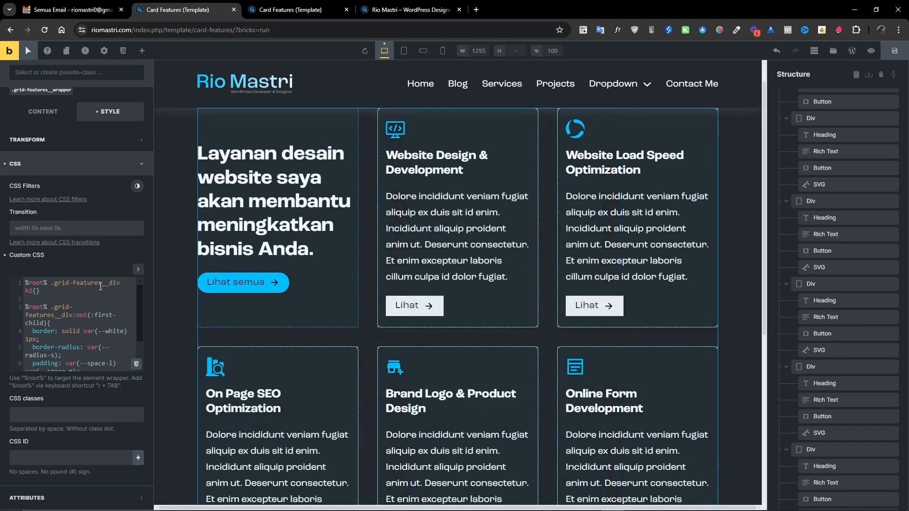
{"action": "key", "text": "Return"}
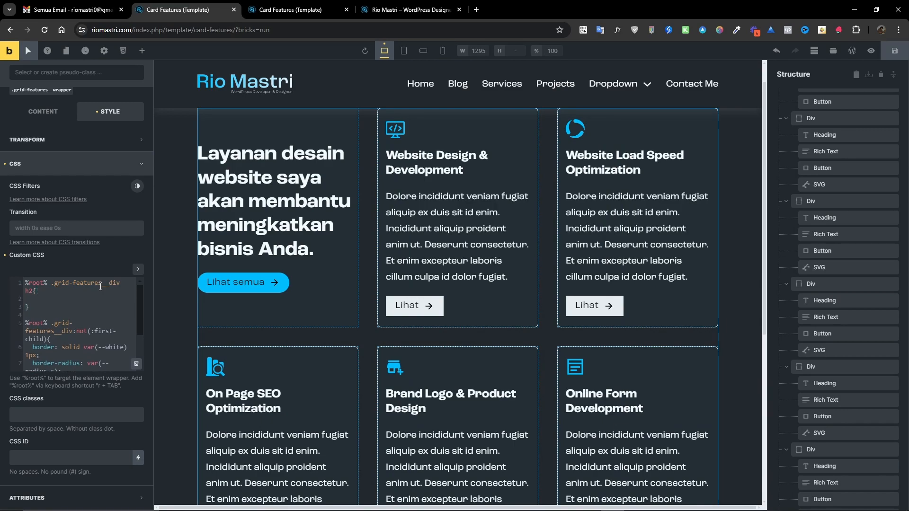
Give the rule color: var(--primary) and extend its selector to h2 span.
{"action": "type", "text": "lo"}
{"action": "key", "text": "BackSpace"}
{"action": "key", "text": "BackSpace"}
{"action": "type", "text": "clo"}
{"action": "key", "text": "BackSpace"}
{"action": "key", "text": "BackSpace"}
{"action": "key", "text": "BackSpace"}
{"action": "key", "text": "Tab"}
{"action": "type", "text": "c"}
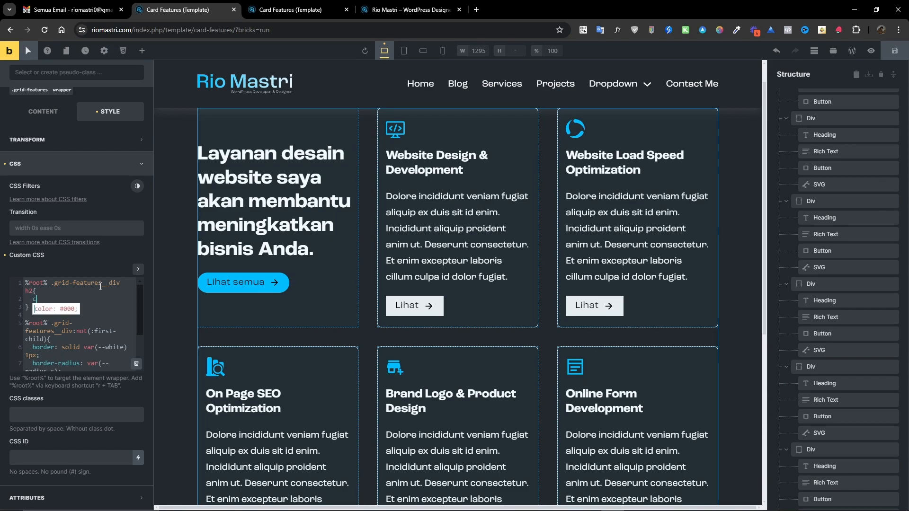
{"action": "type", "text": "olor: var();"}
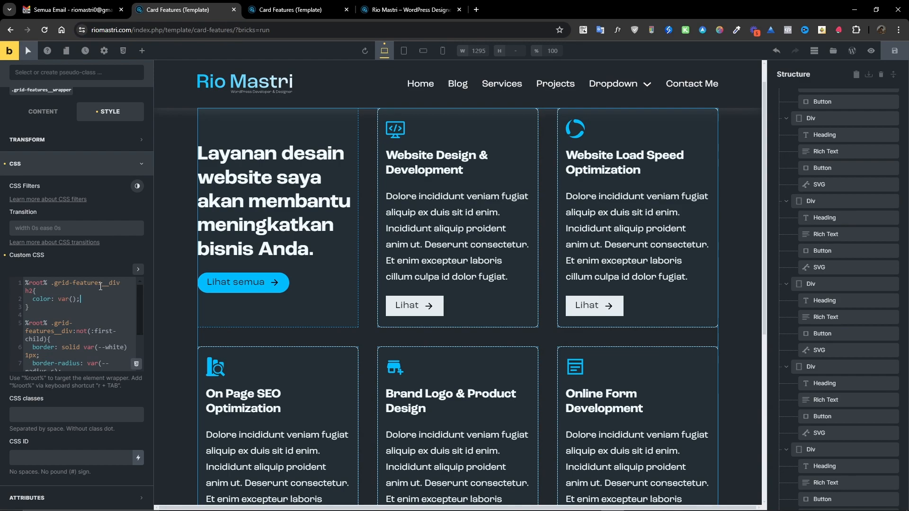
{"action": "key", "text": "Left"}
{"action": "key", "text": "Left"}
{"action": "type", "text": "-primaer"}
{"action": "key", "text": "BackSpace"}
{"action": "key", "text": "BackSpace"}
{"action": "type", "text": "ry"}
{"action": "type", "text": "-"}
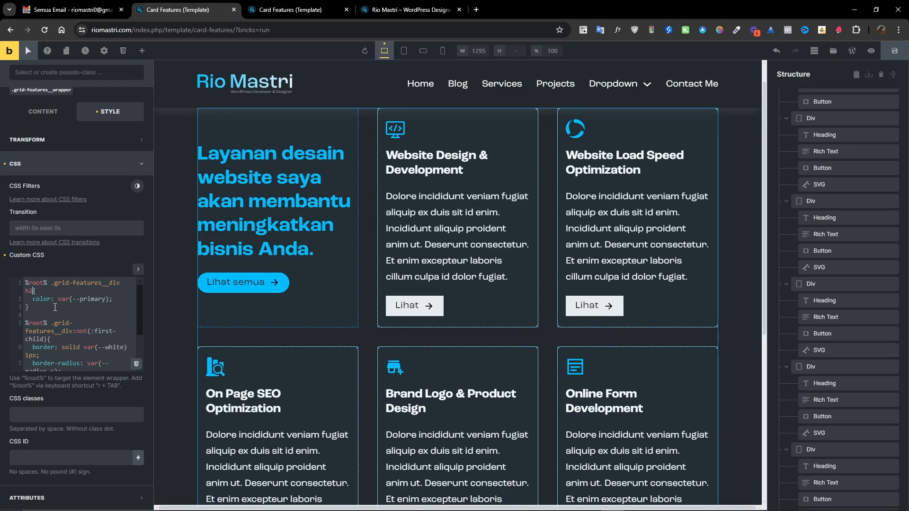
{"action": "type", "text": "span"}
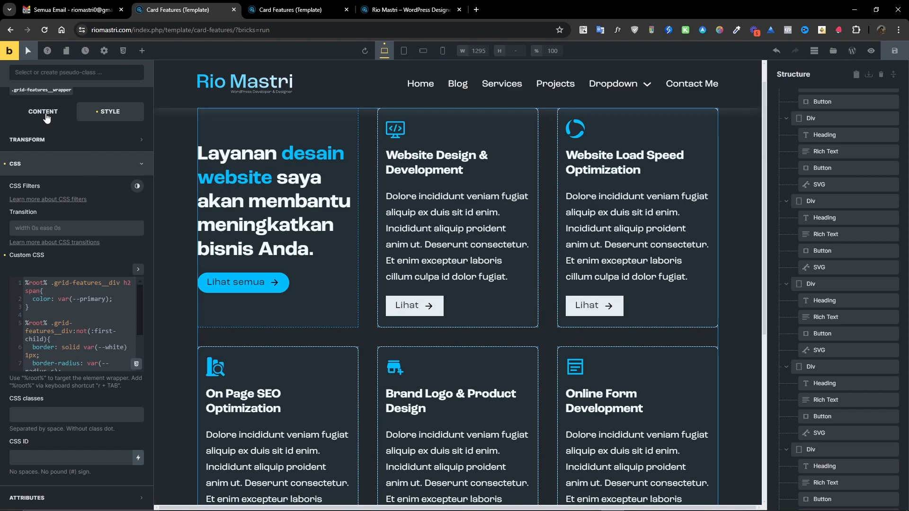
Inspect the span markup in the heading text, then reselect the Container.
{"action": "left_click", "coordinate": [279, 199]}
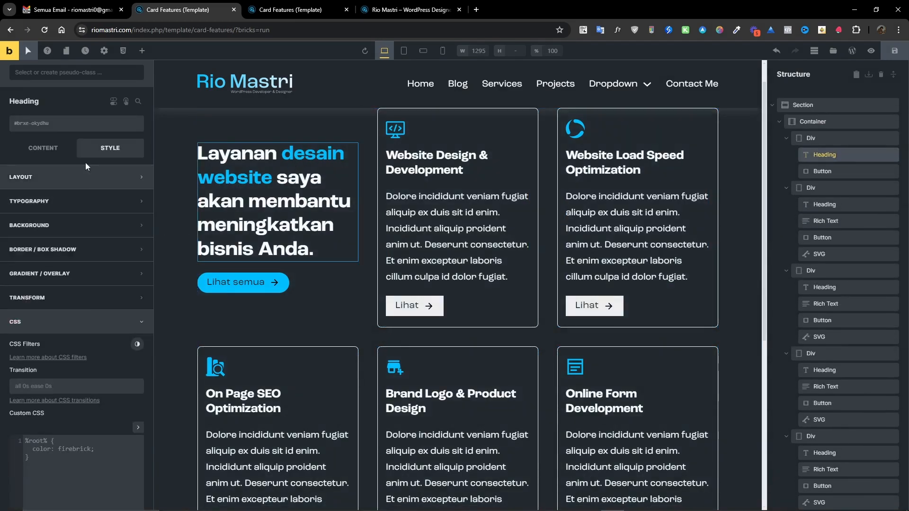
{"action": "left_click", "coordinate": [43, 147]}
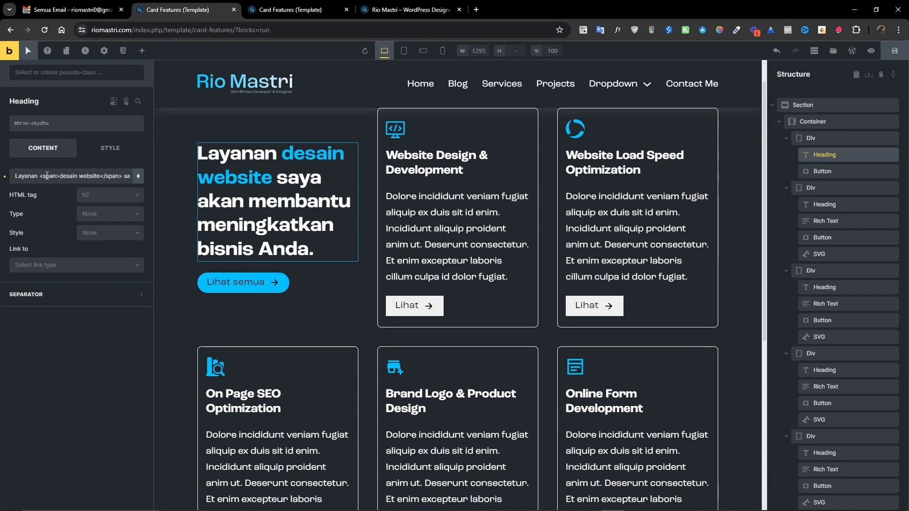
{"action": "left_click_drag", "start_coordinate": [61, 176], "coordinate": [101, 177]}
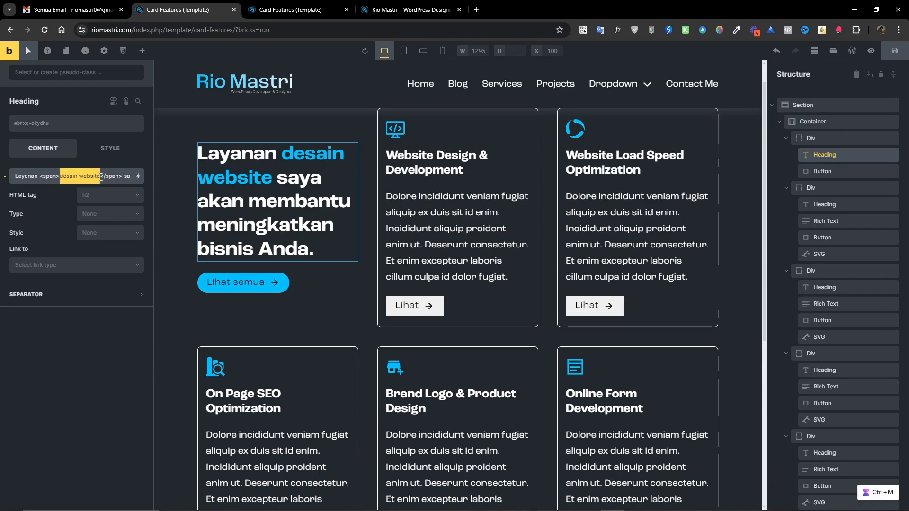
{"action": "left_click_drag", "start_coordinate": [60, 176], "coordinate": [100, 178]}
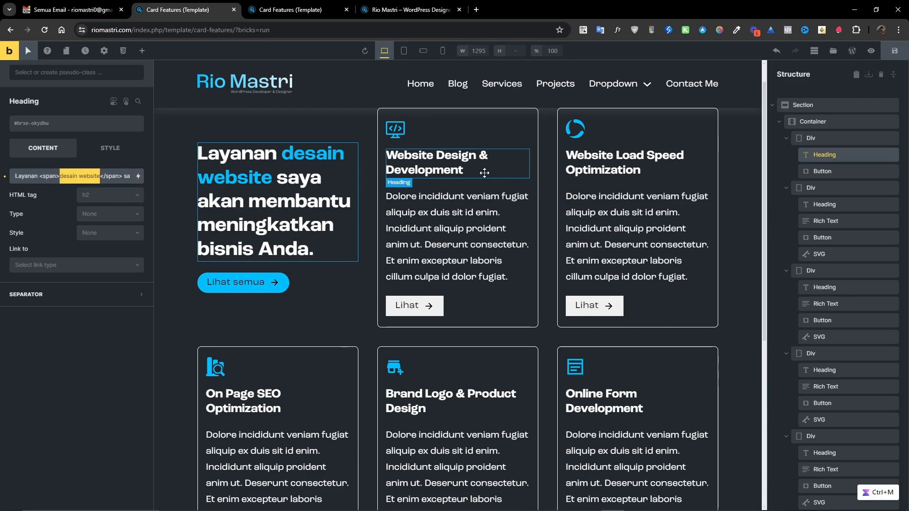
{"action": "left_click", "coordinate": [813, 121]}
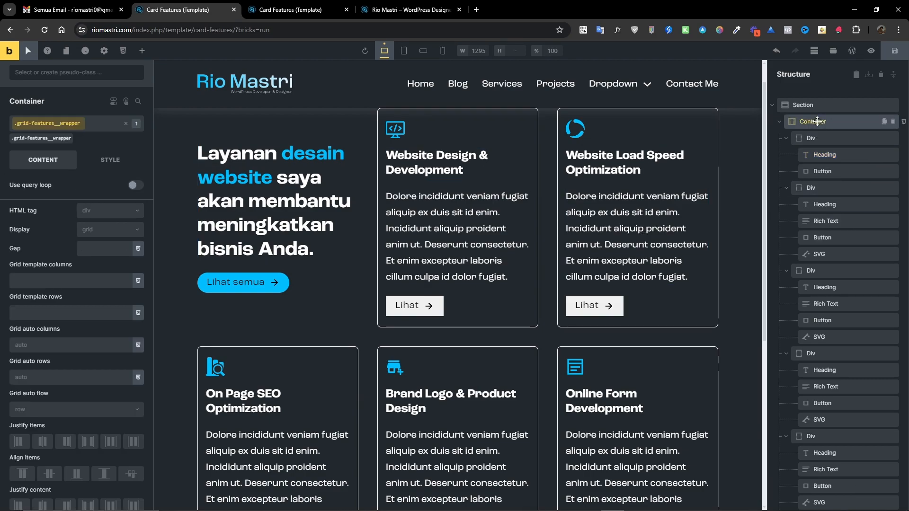
Add font-style: italic to the Container's custom CSS rule for the heading span.
{"action": "left_click", "coordinate": [110, 159]}
{"action": "scroll", "coordinate": [138, 336], "scroll_direction": "down", "scroll_amount": 2}
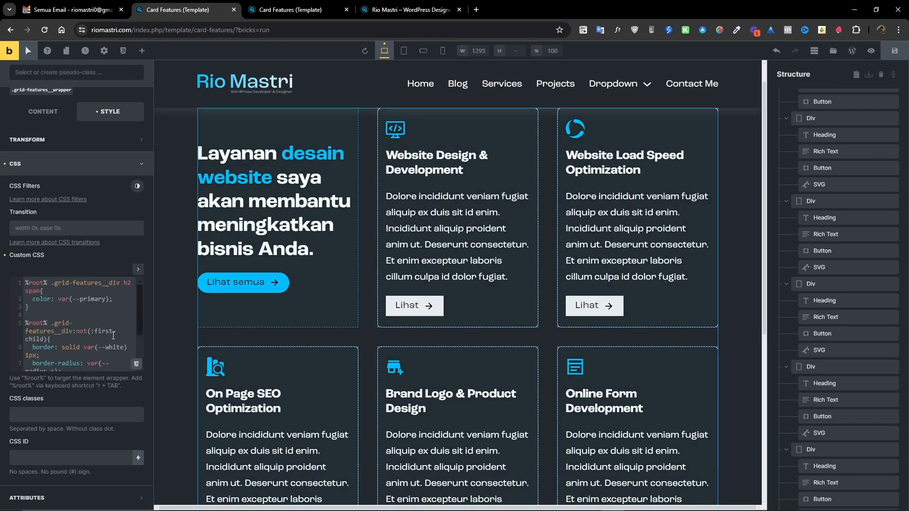
{"action": "key", "text": "Return"}
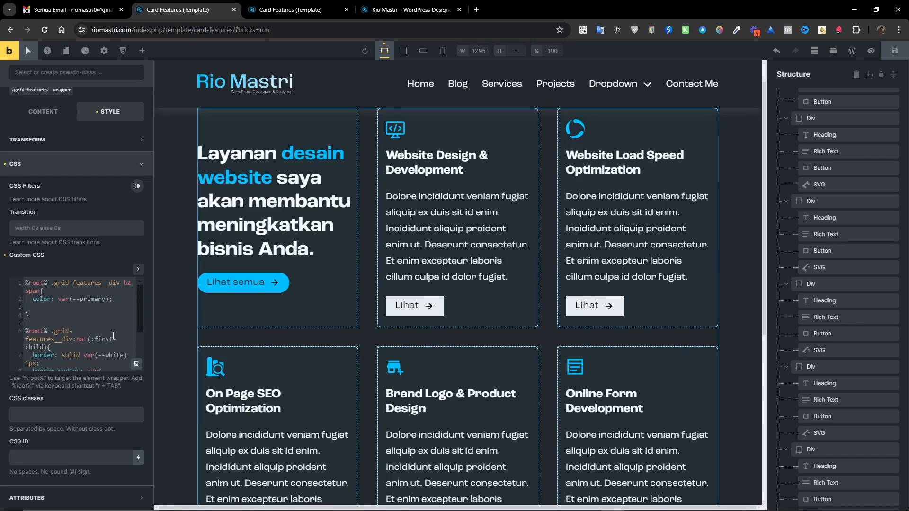
{"action": "type", "text": "font-style: ital"}
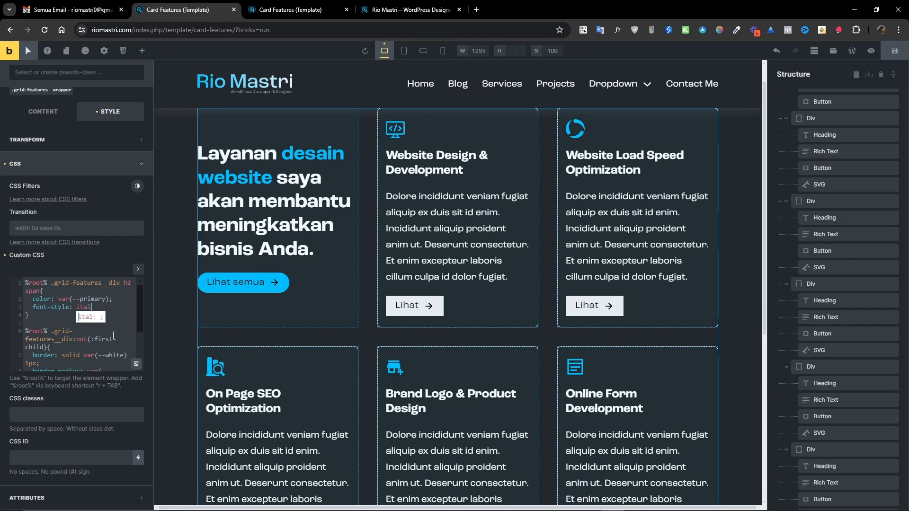
{"action": "type", "text": "ic"}
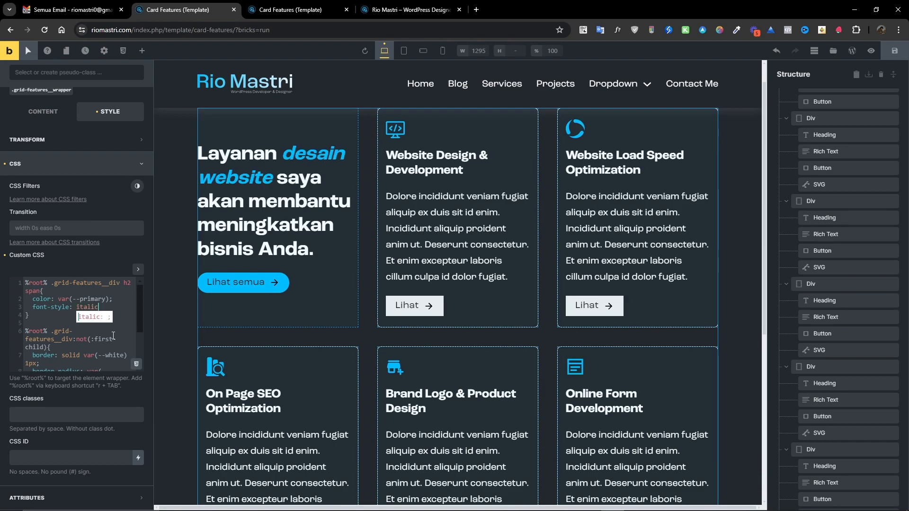
{"action": "type", "text": ";"}
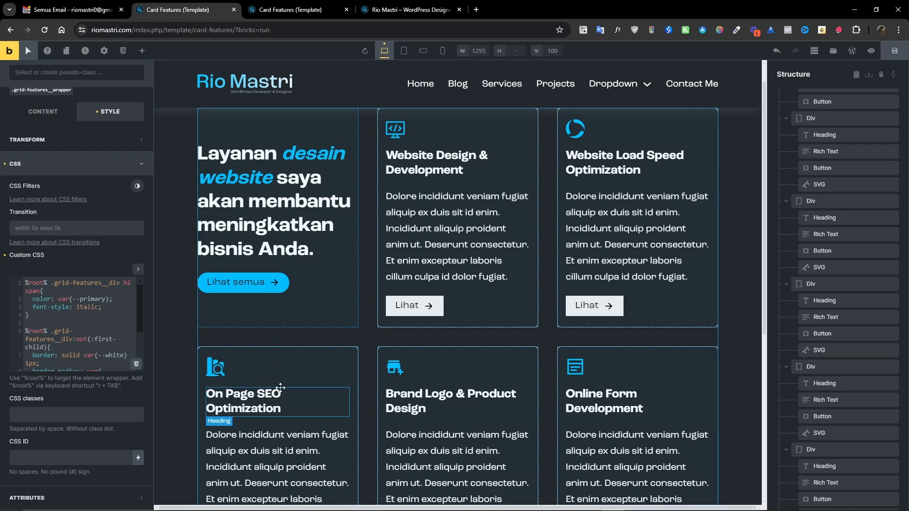
Compare the builder canvas with the card grid design in Figma.
{"action": "left_click_drag", "start_coordinate": [908, 236], "coordinate": [331, 22]}
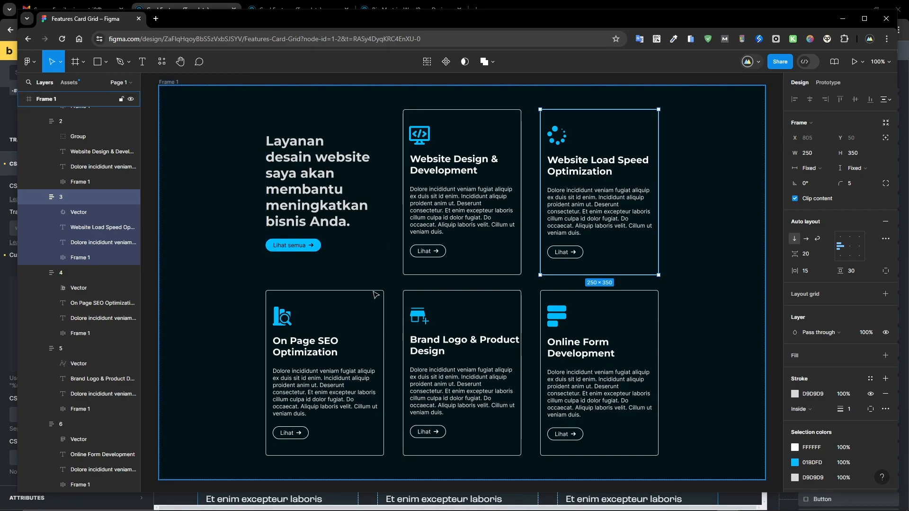
{"action": "left_click", "coordinate": [843, 19]}
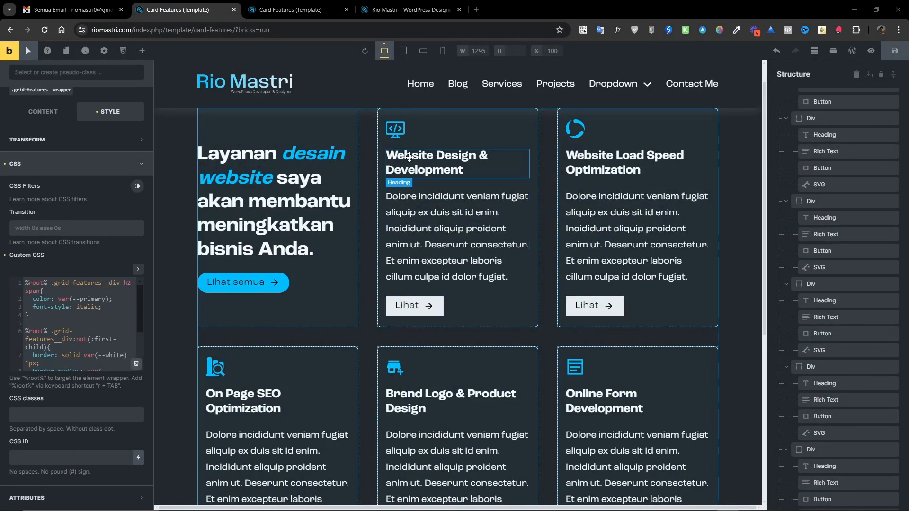
{"action": "scroll", "coordinate": [388, 199], "scroll_direction": "down", "scroll_amount": 4}
{"action": "scroll", "coordinate": [329, 288], "scroll_direction": "up", "scroll_amount": 3}
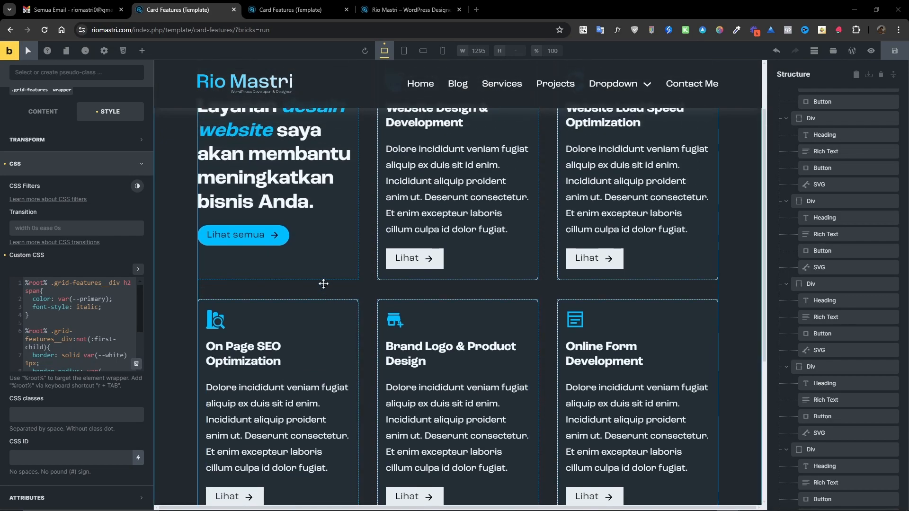
{"action": "scroll", "coordinate": [324, 284], "scroll_direction": "up", "scroll_amount": 2}
Copy the card rule's selector and paste it under a new /**Button Styling**/ comment in the expanded CSS editor.
{"action": "left_click", "coordinate": [138, 269]}
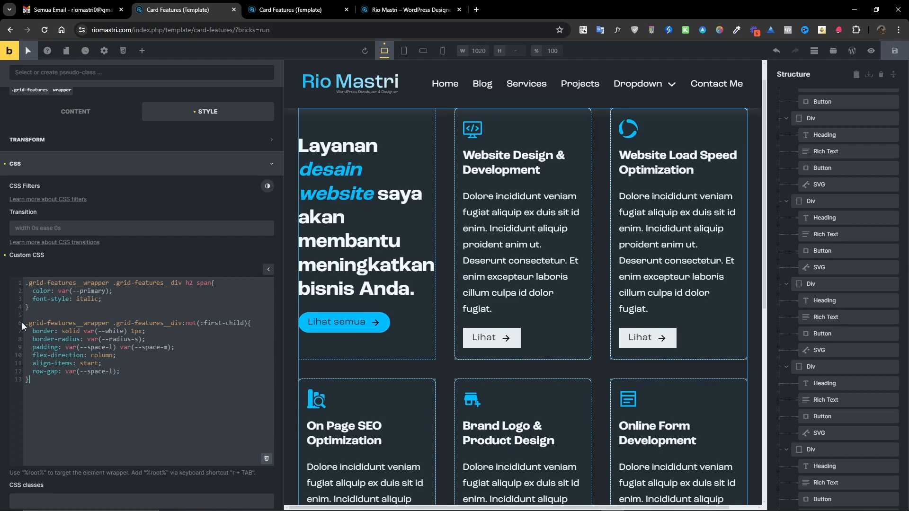
{"action": "left_click_drag", "start_coordinate": [25, 324], "coordinate": [249, 324]}
{"action": "key", "text": "ctrl+c"}
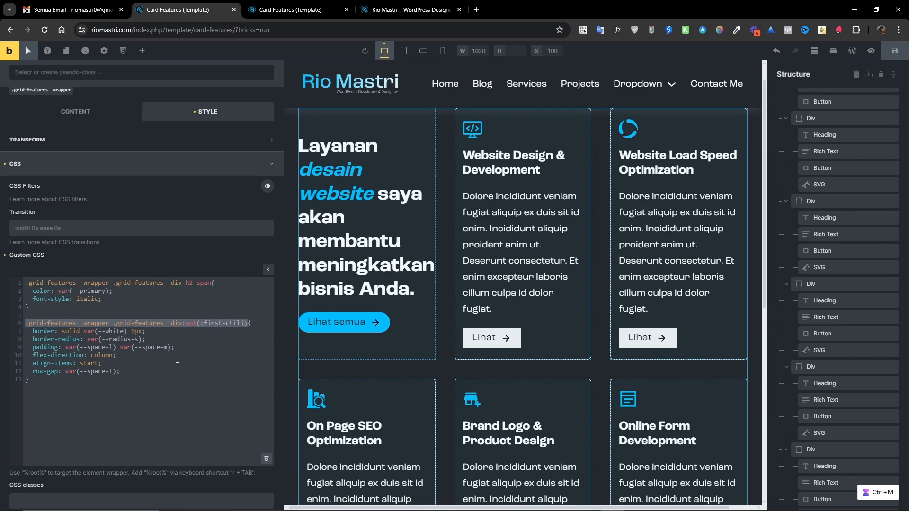
{"action": "left_click", "coordinate": [61, 391]}
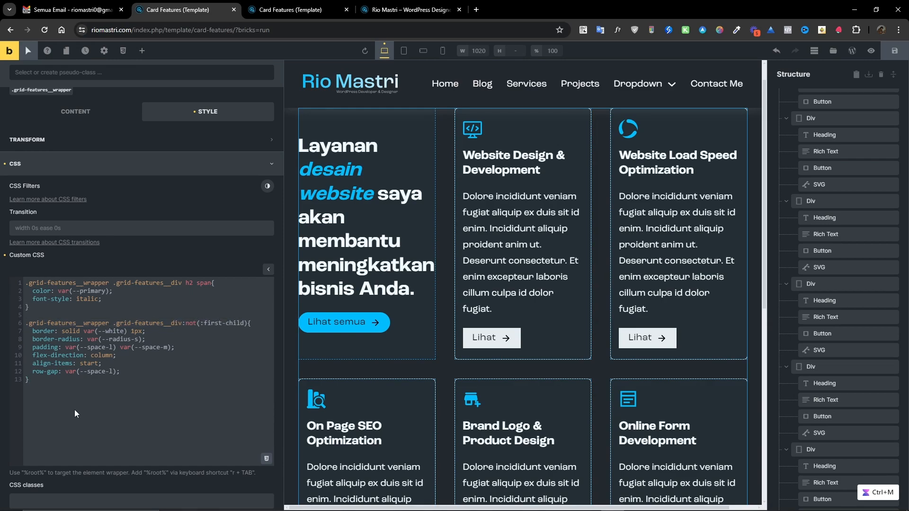
{"action": "key", "text": "Return"}
{"action": "key", "text": "Return"}
{"action": "type", "text": "/****/"}
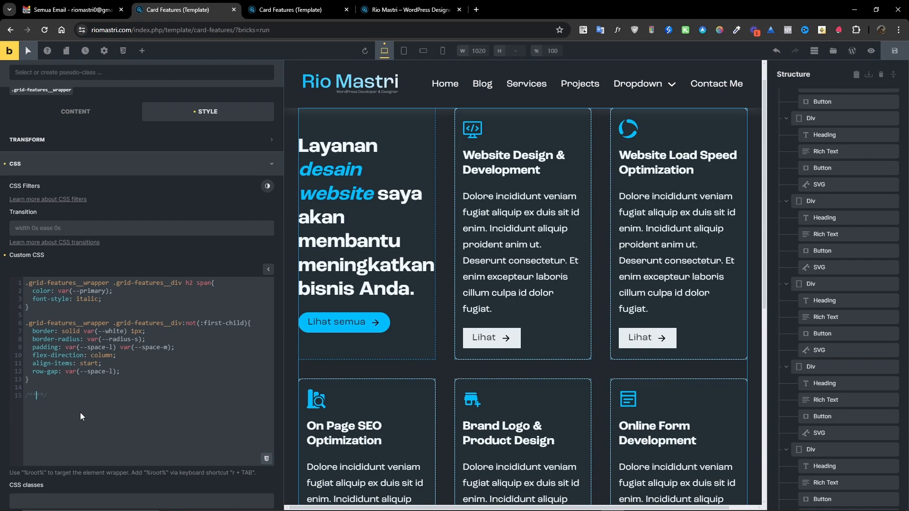
{"action": "type", "text": "Button Styling"}
{"action": "key", "text": "Return"}
{"action": "key", "text": "ctrl+v"}
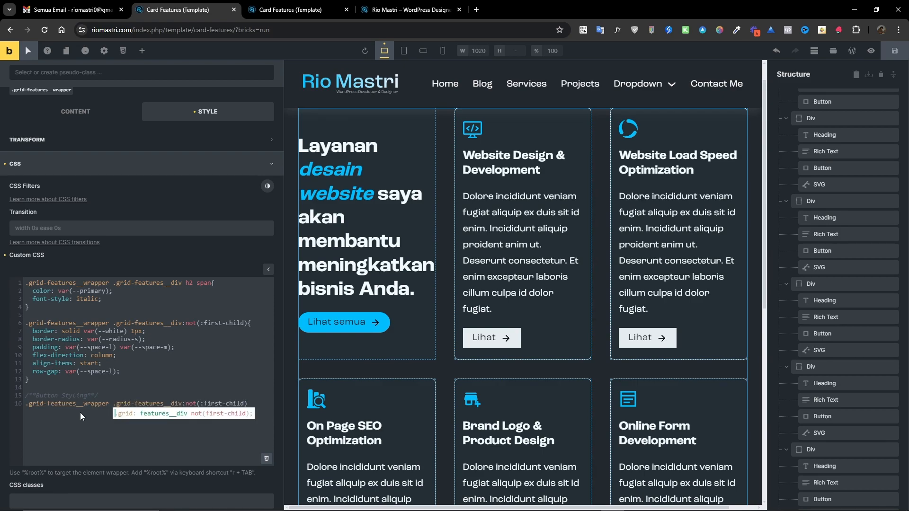
Add braces to the pasted rule and insert button before :not(:first-child) in its selector.
{"action": "key", "text": "Escape"}
{"action": "type", "text": "{"}
{"action": "key", "text": "Return"}
{"action": "key", "text": "Tab"}
{"action": "key", "text": "Up"}
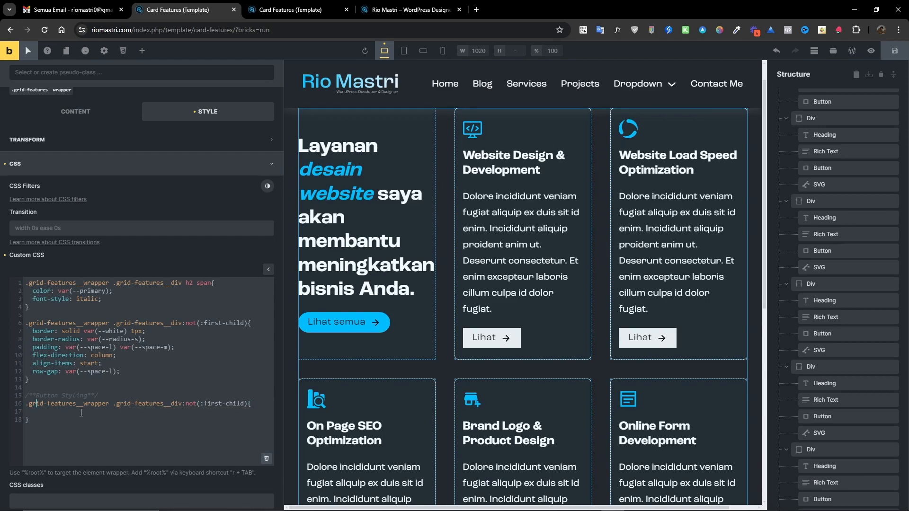
{"action": "left_click", "coordinate": [183, 405]}
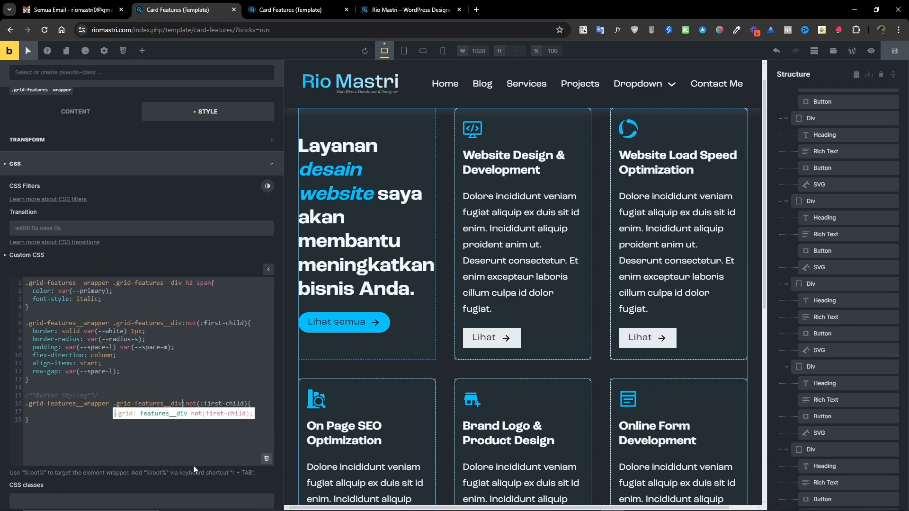
{"action": "type", "text": "button"}
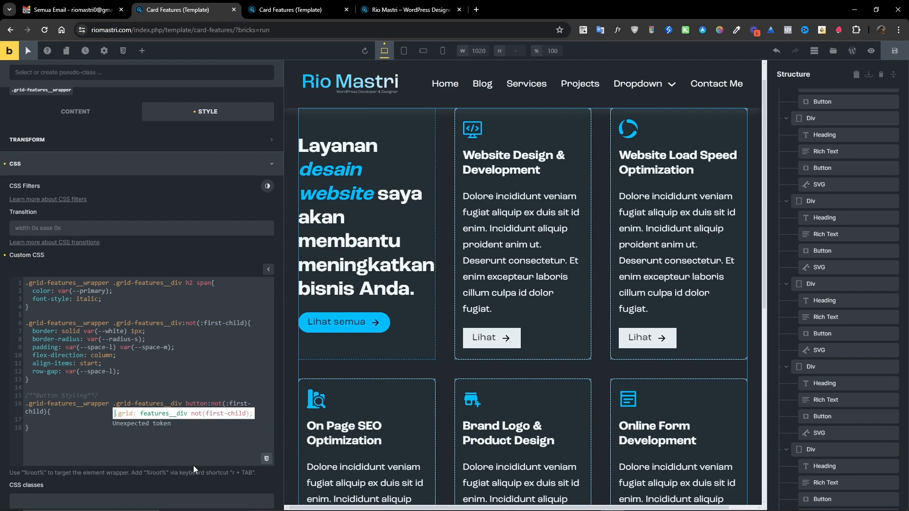
Give the button rule border: solid lime 2px.
{"action": "left_click", "coordinate": [126, 422]}
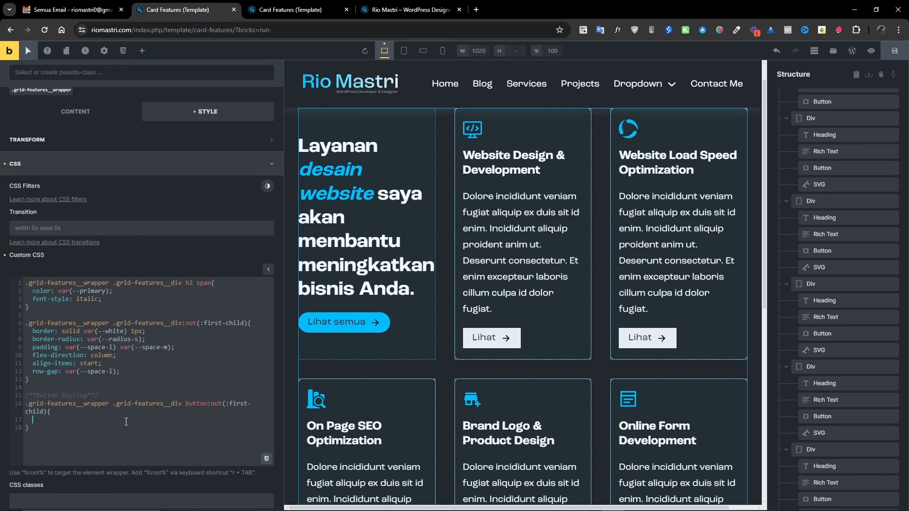
{"action": "type", "text": "border: solid"}
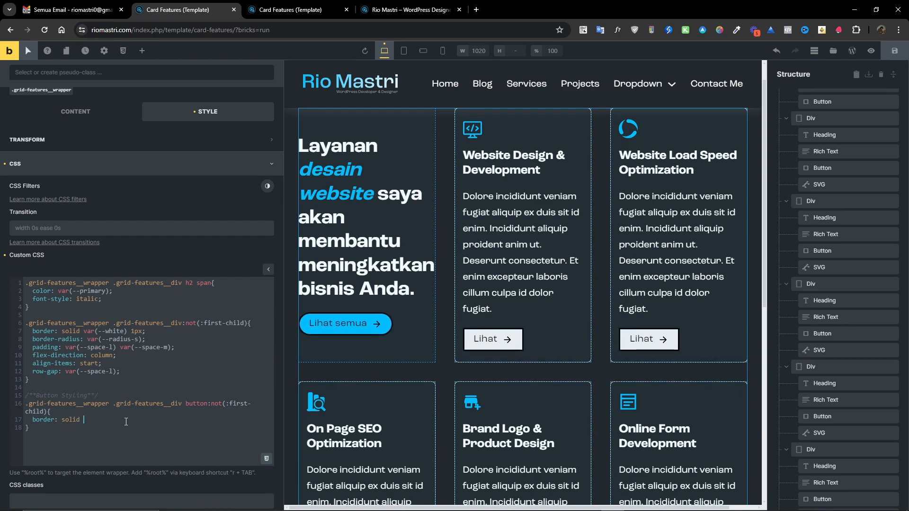
{"action": "type", "text": " lime"}
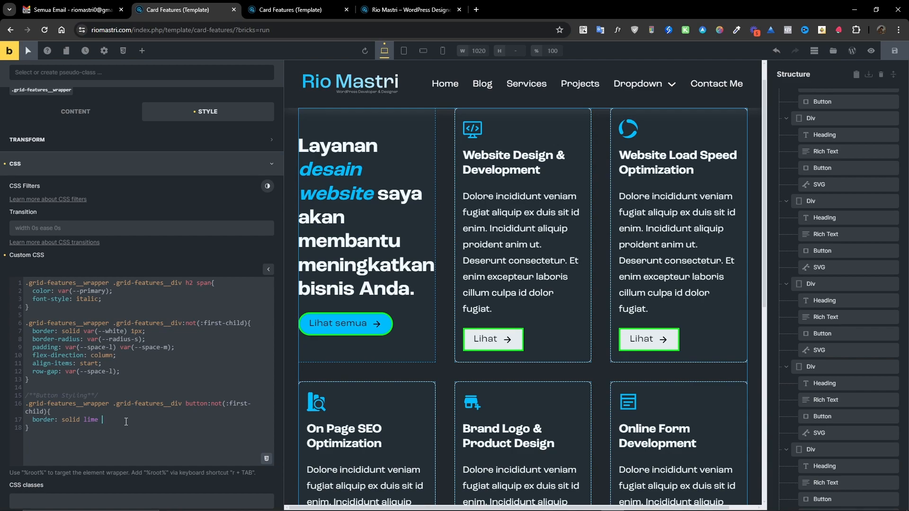
{"action": "type", "text": " 2px;"}
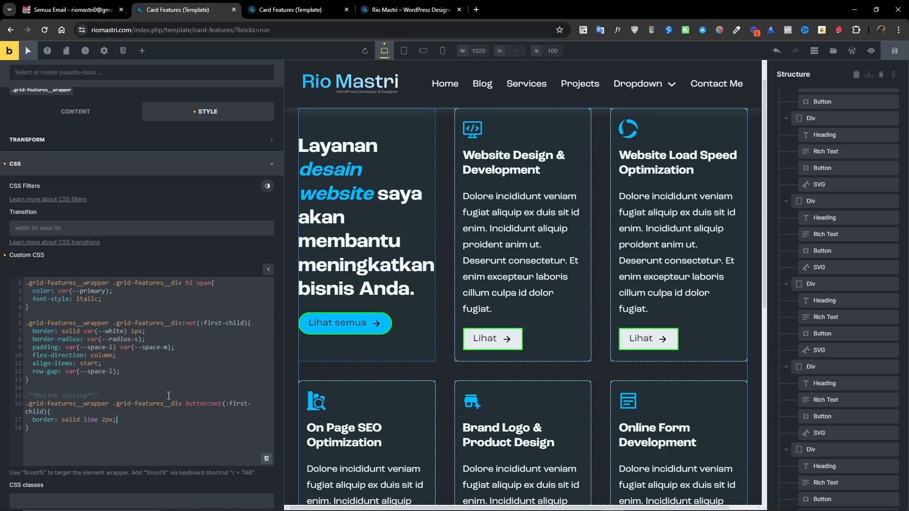
Replace button in the selector with the Button's class .grid-features__btn, reselecting the Container to edit the CSS.
{"action": "left_click_drag", "start_coordinate": [208, 403], "coordinate": [186, 403]}
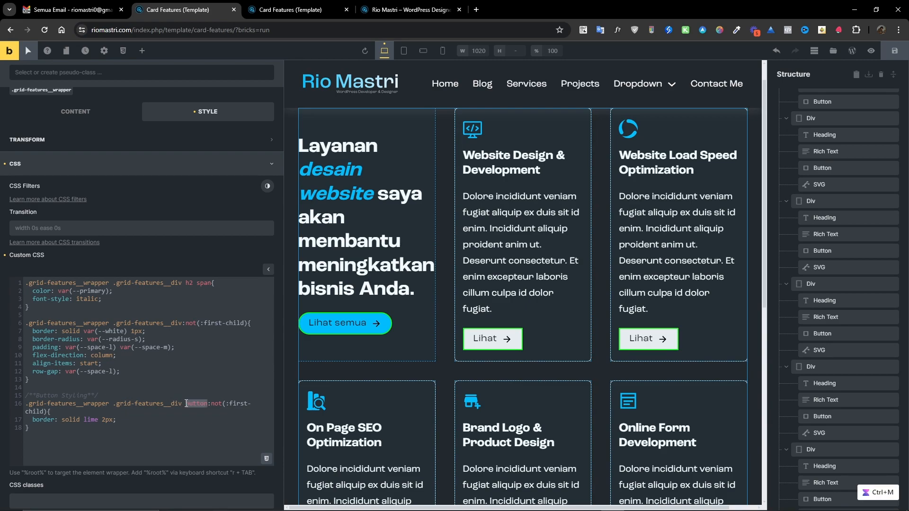
{"action": "type", "text": "grid"}
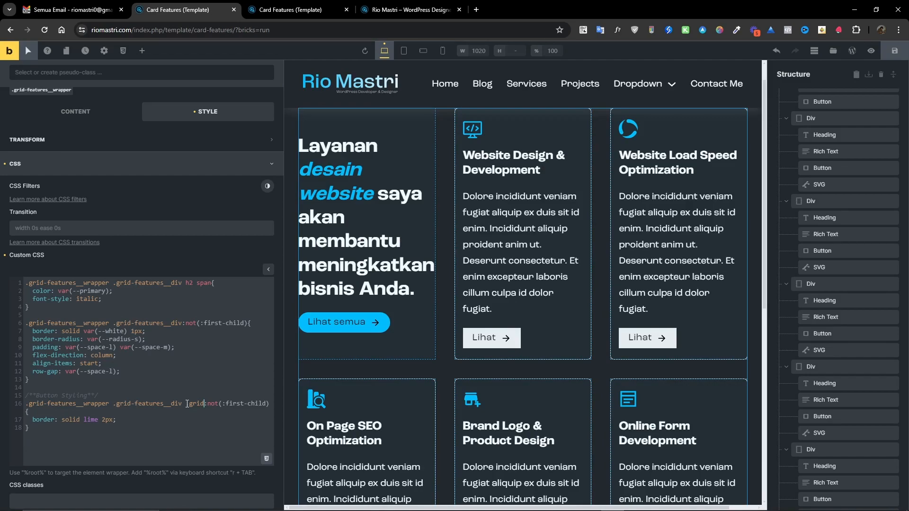
{"action": "type", "text": "-features"}
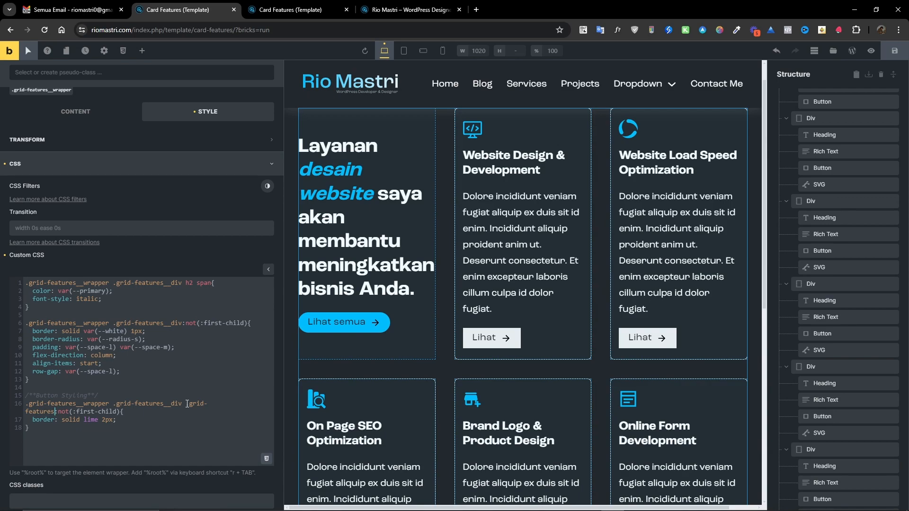
{"action": "type", "text": "-btn"}
{"action": "left_click", "coordinate": [847, 167]}
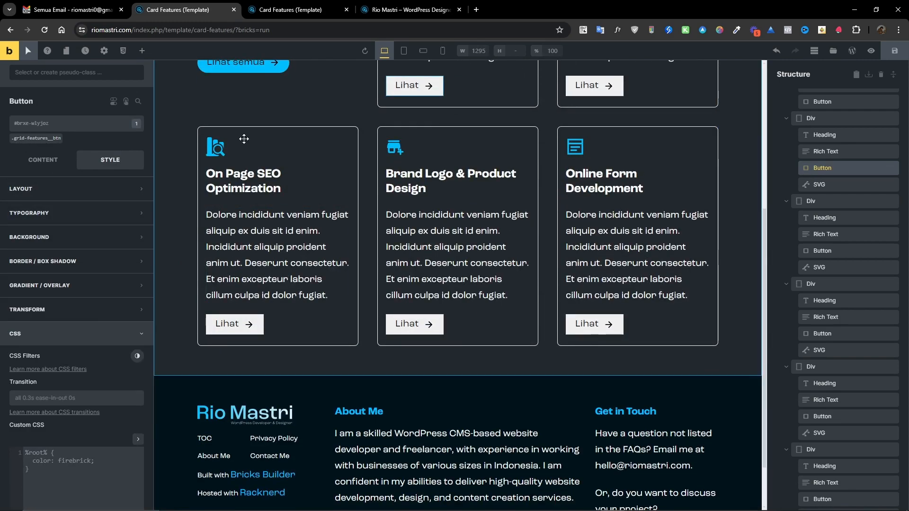
{"action": "scroll", "coordinate": [815, 138], "scroll_direction": "up", "scroll_amount": 2}
{"action": "left_click", "coordinate": [813, 121]}
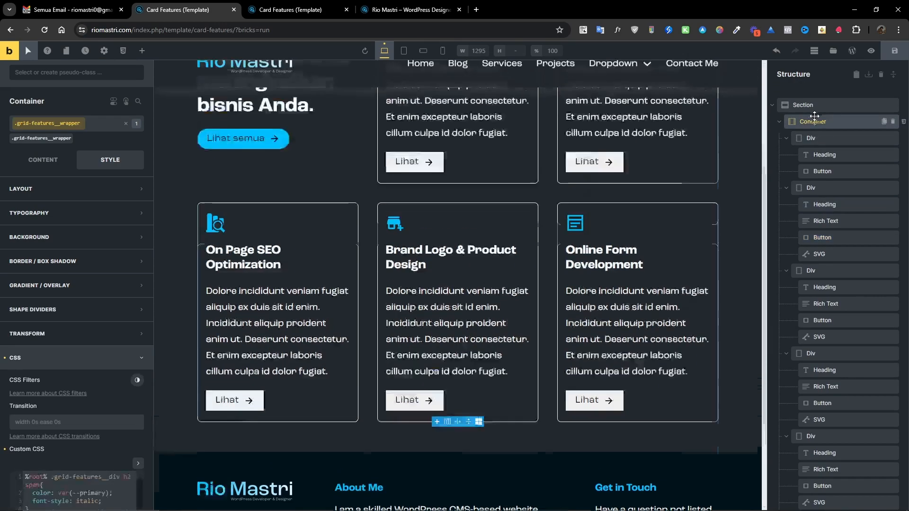
{"action": "scroll", "coordinate": [77, 419], "scroll_direction": "down", "scroll_amount": 4}
{"action": "left_click", "coordinate": [138, 275]}
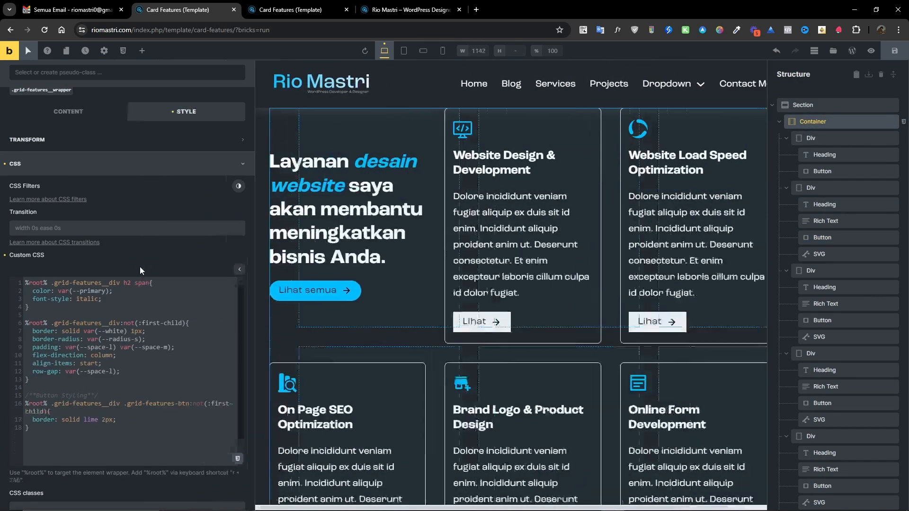
{"action": "scroll", "coordinate": [127, 362], "scroll_direction": "down", "scroll_amount": 2}
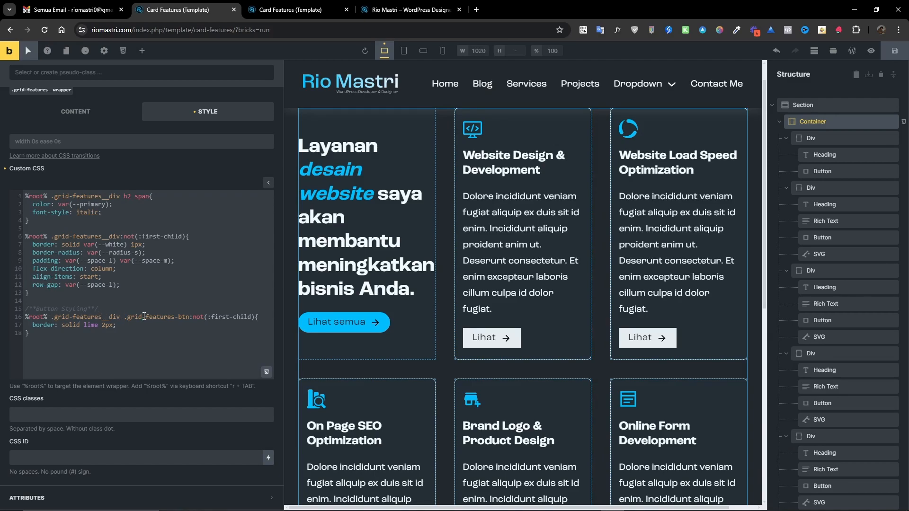
{"action": "left_click_drag", "start_coordinate": [174, 317], "coordinate": [179, 317]}
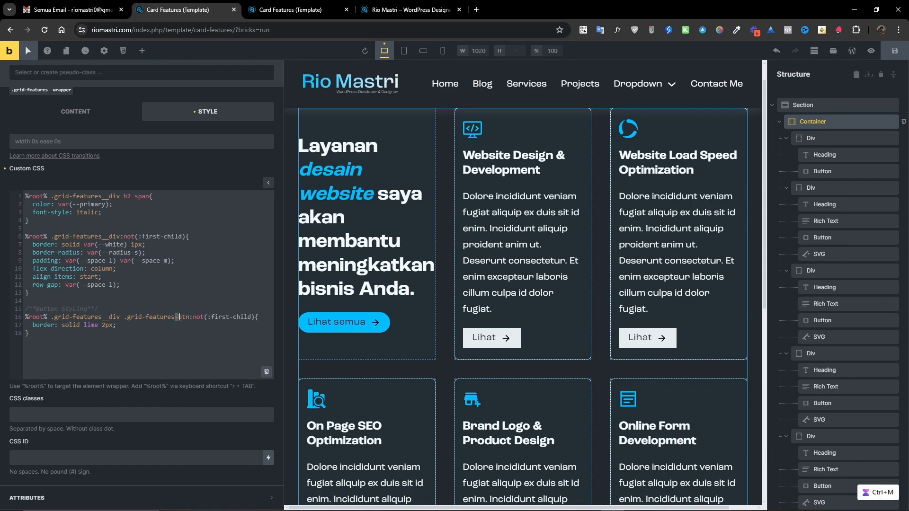
{"action": "type", "text": "__"}
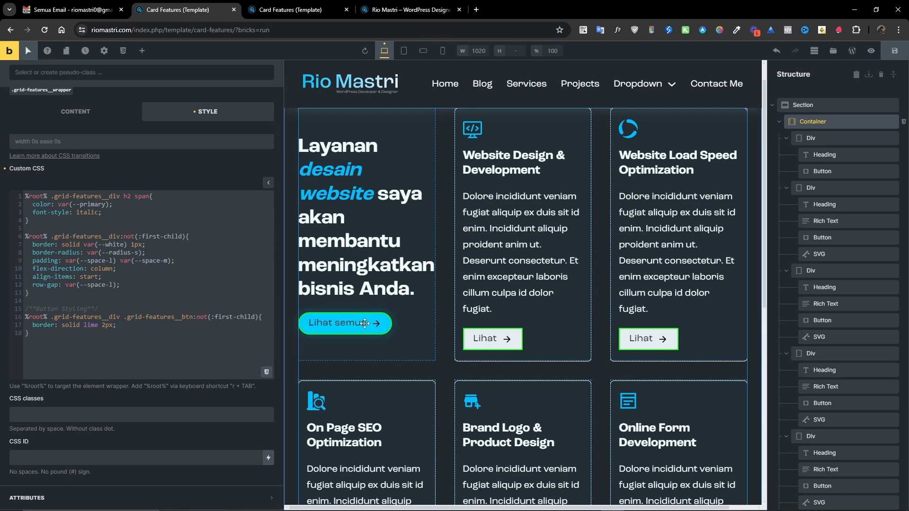
Save the template.
{"action": "scroll", "coordinate": [361, 352], "scroll_direction": "up", "scroll_amount": 1}
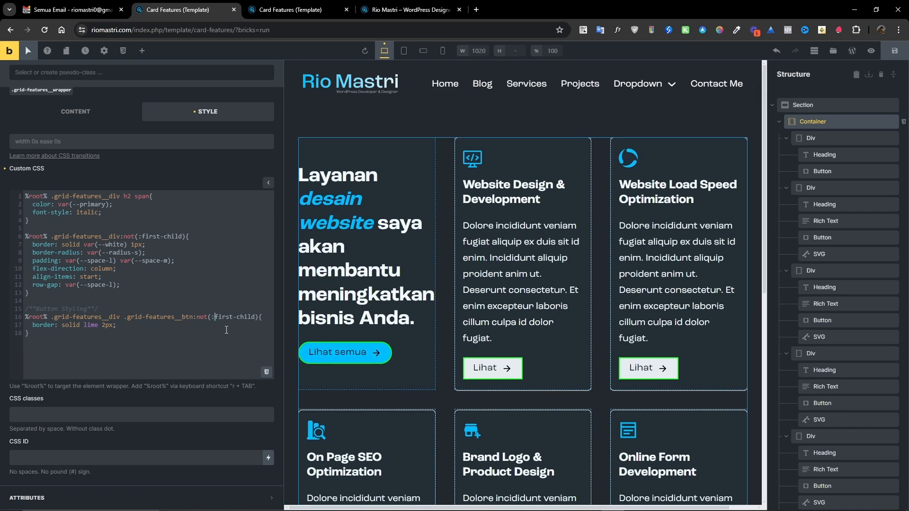
{"action": "type", "text": "nth"}
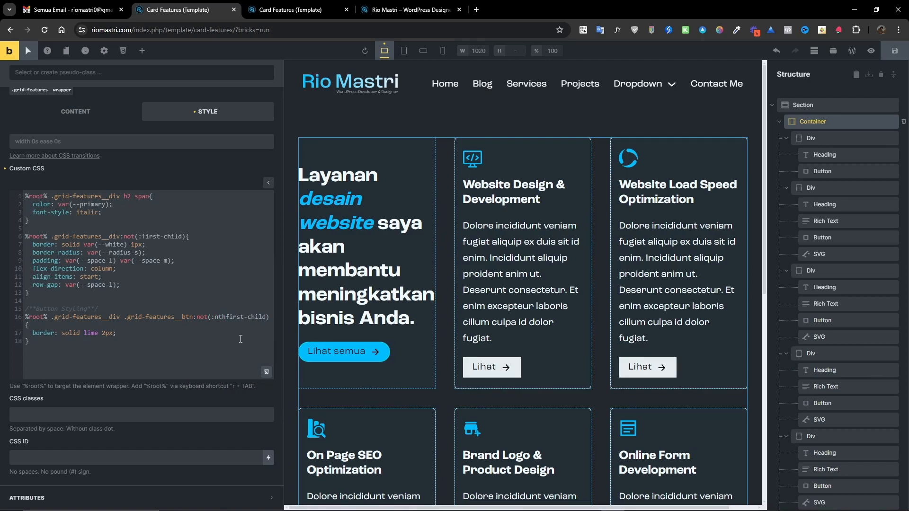
{"action": "key", "text": "BackSpace"}
{"action": "key", "text": "BackSpace"}
{"action": "key", "text": "BackSpace"}
{"action": "key", "text": "ctrl+s"}
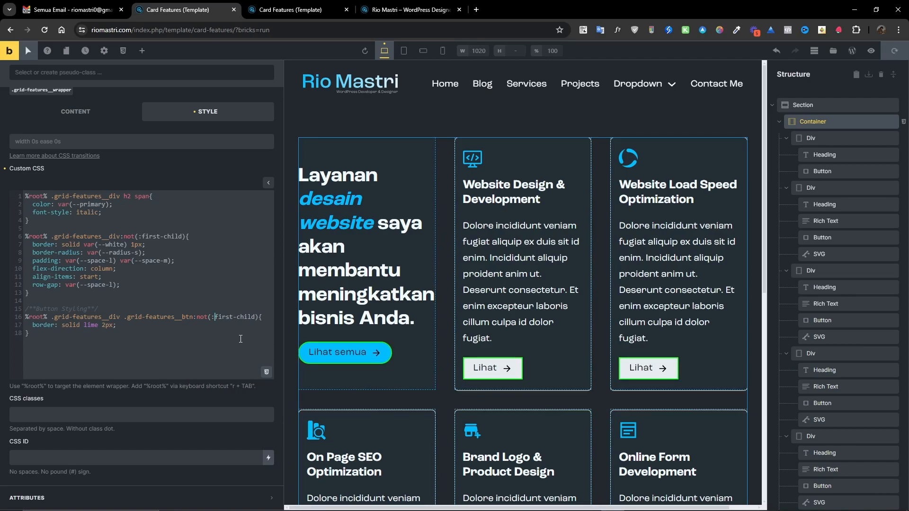
Reload the template preview tab to check the button borders, then return to the builder.
{"action": "left_click", "coordinate": [294, 9]}
{"action": "left_click", "coordinate": [44, 30]}
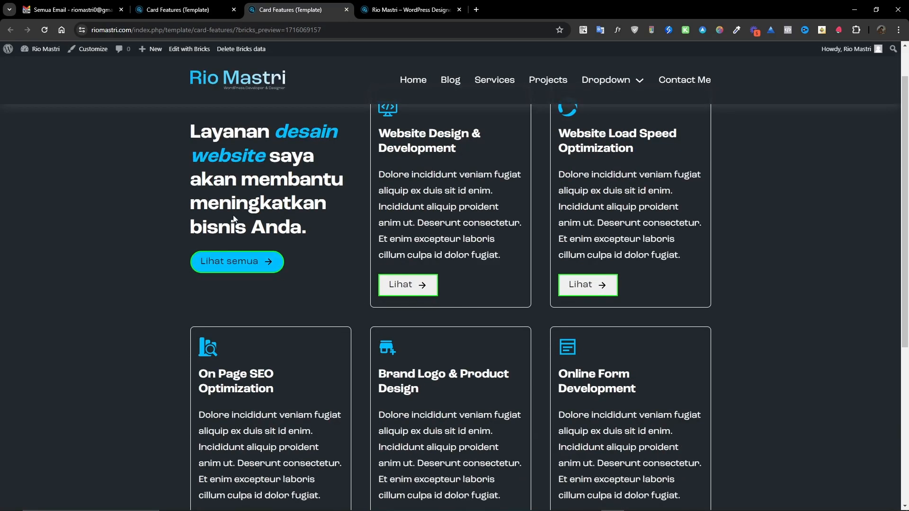
{"action": "left_click", "coordinate": [194, 11]}
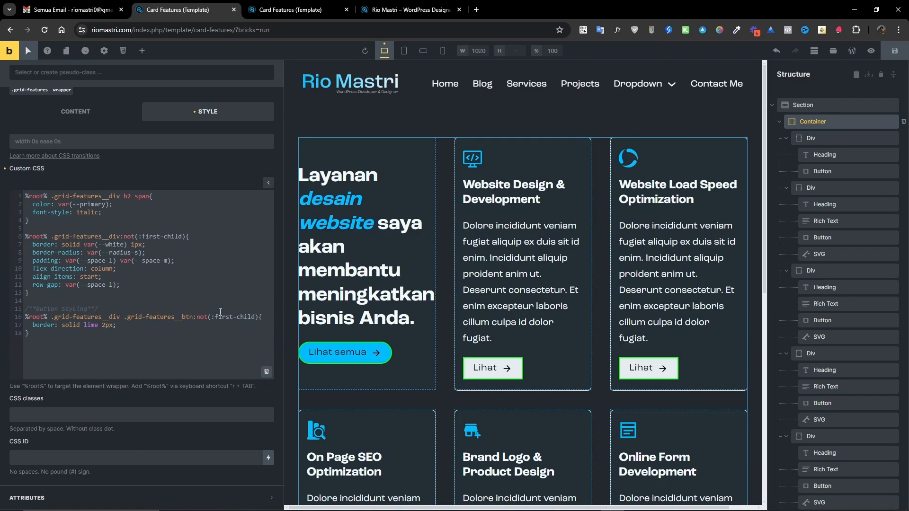
Change the button rule's selector to :not(:nth-child(2)) and save the template.
{"action": "type", "text": "nth"}
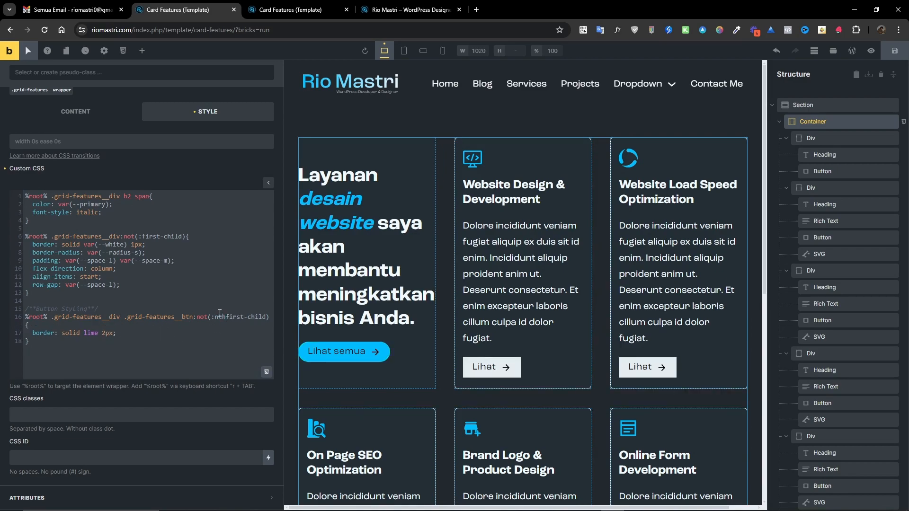
{"action": "key", "text": "Delete"}
{"action": "key", "text": "Delete"}
{"action": "key", "text": "Delete"}
{"action": "key", "text": "Delete"}
{"action": "key", "text": "Delete"}
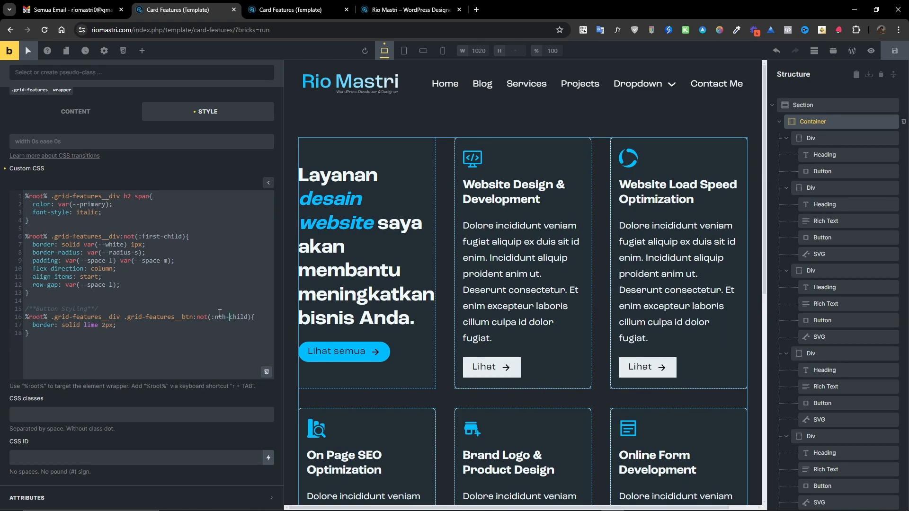
{"action": "type", "text": "()"}
{"action": "type", "text": "2"}
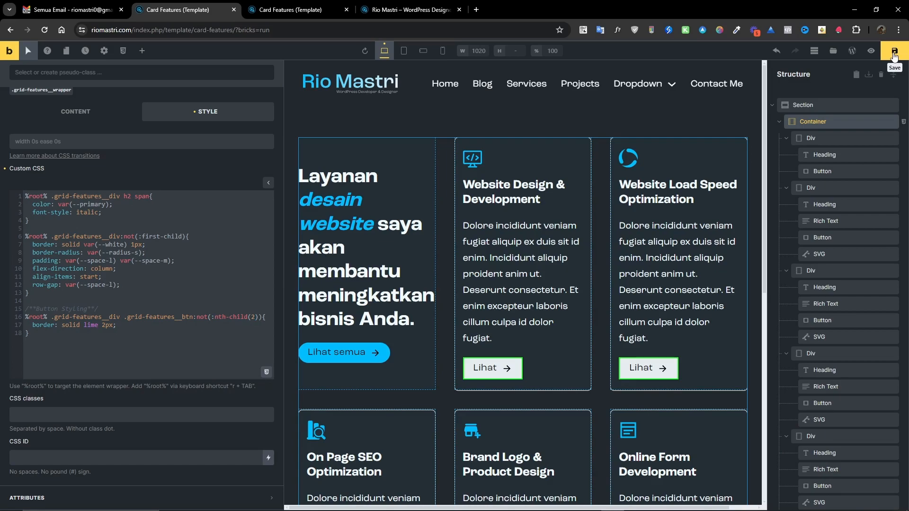
{"action": "key", "text": "ctrl+s"}
Inspect the card buttons in the builder and in the reloaded template preview tab, then return to the builder.
{"action": "left_click", "coordinate": [811, 102]}
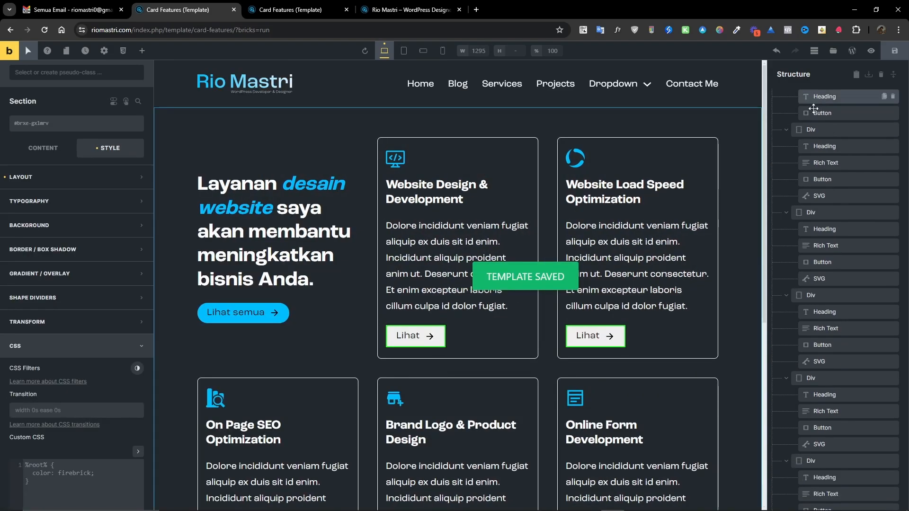
{"action": "left_click", "coordinate": [823, 171]}
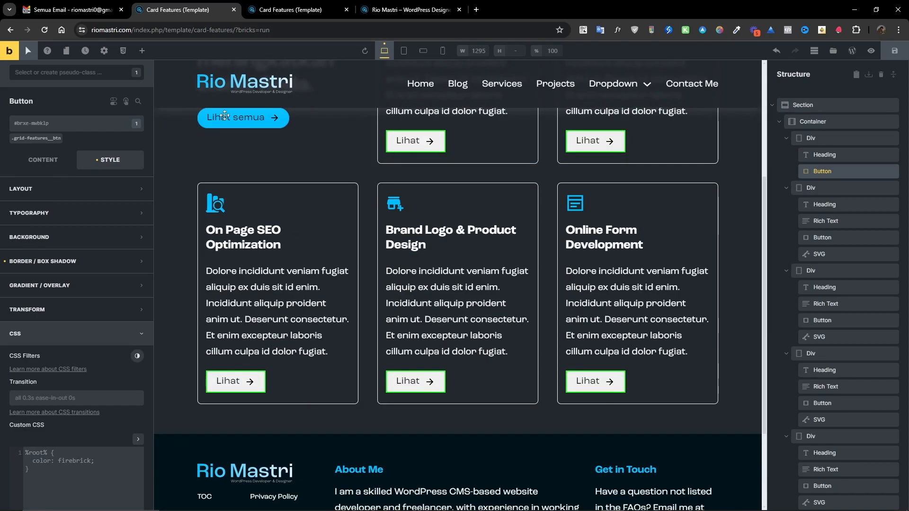
{"action": "left_click", "coordinate": [294, 11]}
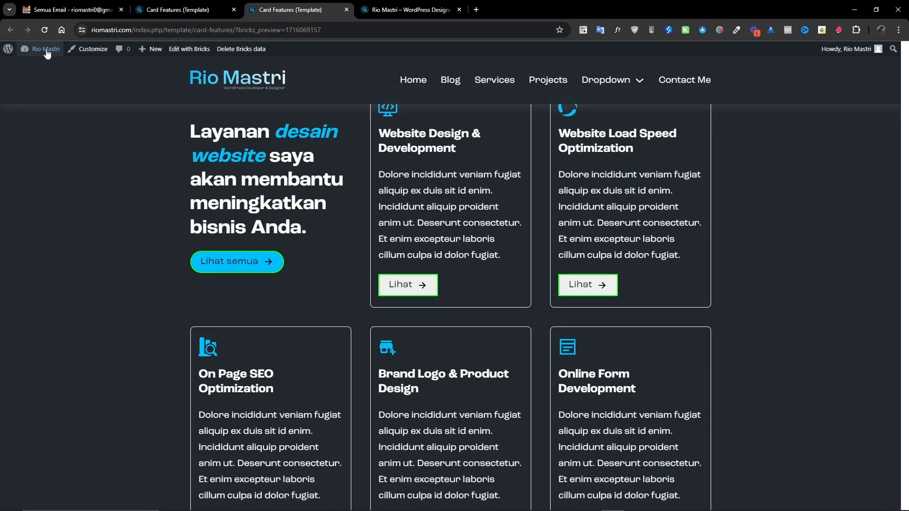
{"action": "left_click", "coordinate": [46, 32]}
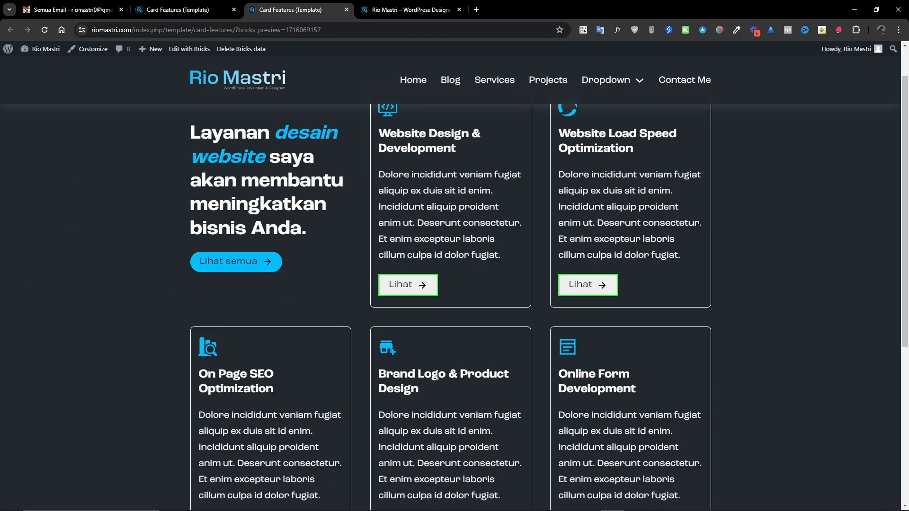
{"action": "scroll", "coordinate": [284, 331], "scroll_direction": "down", "scroll_amount": 5}
{"action": "scroll", "coordinate": [303, 331], "scroll_direction": "up", "scroll_amount": 6}
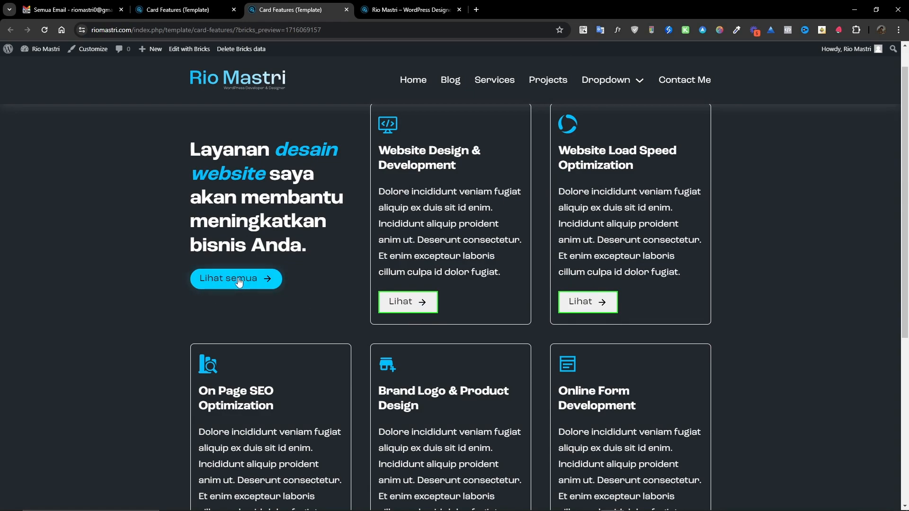
{"action": "key", "text": "ctrl+Page_Up"}
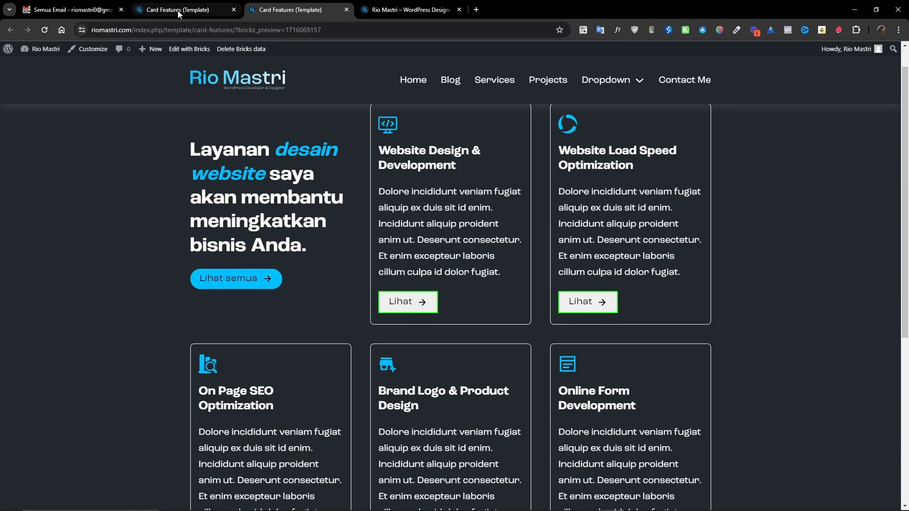
Select the Container and change the button rule's border color from lime to var(--primary).
{"action": "scroll", "coordinate": [300, 311], "scroll_direction": "up", "scroll_amount": 4}
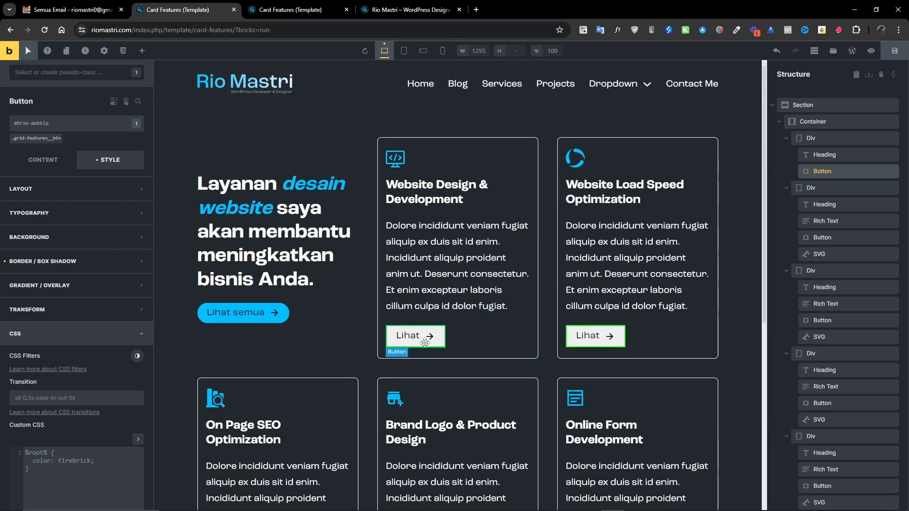
{"action": "left_click", "coordinate": [35, 138]}
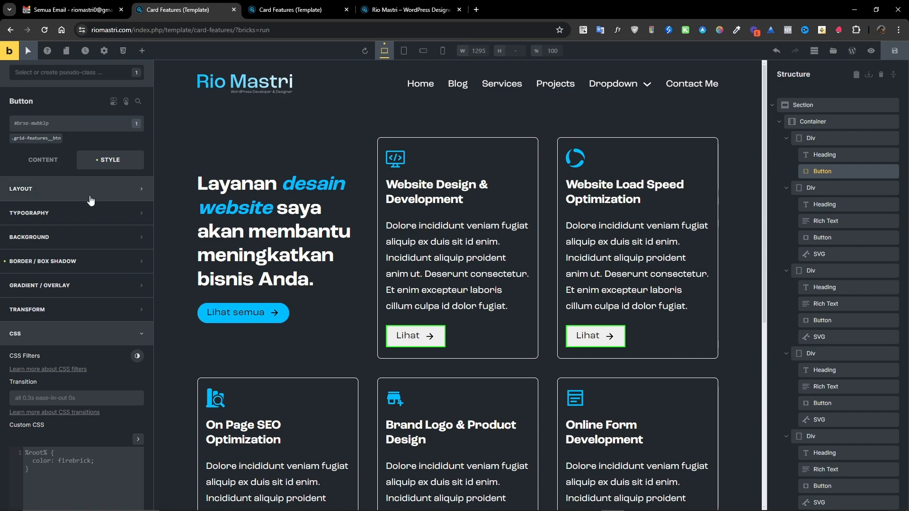
{"action": "scroll", "coordinate": [91, 257], "scroll_direction": "down", "scroll_amount": 4}
{"action": "scroll", "coordinate": [91, 257], "scroll_direction": "up", "scroll_amount": 4}
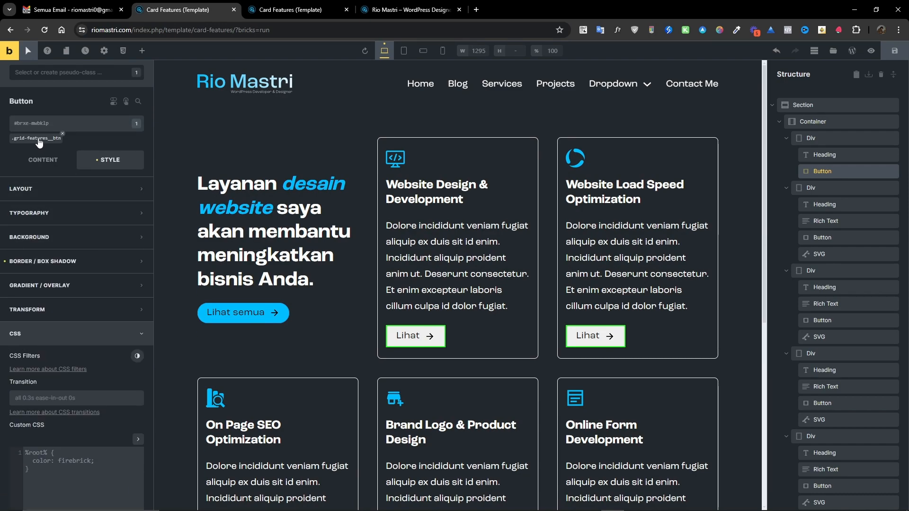
{"action": "left_click", "coordinate": [815, 122]}
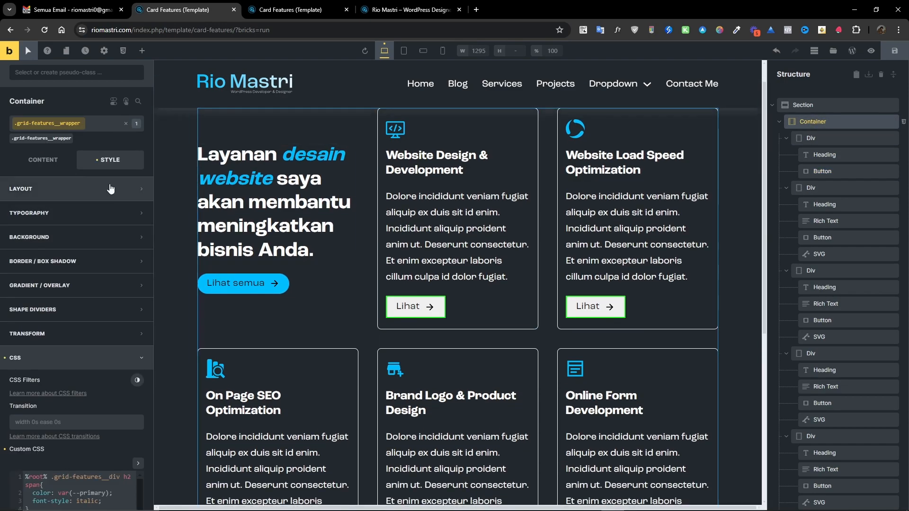
{"action": "scroll", "coordinate": [109, 218], "scroll_direction": "down", "scroll_amount": 4}
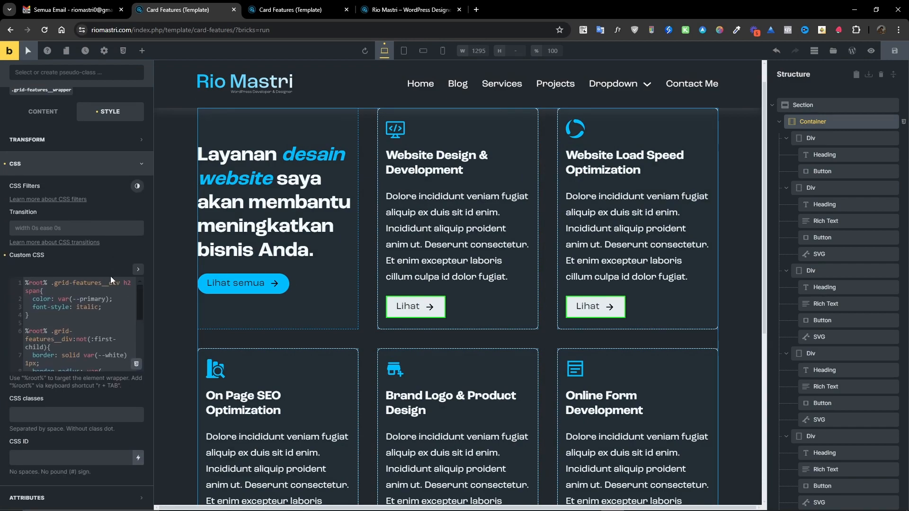
{"action": "left_click", "coordinate": [137, 271]}
{"action": "scroll", "coordinate": [122, 323], "scroll_direction": "down", "scroll_amount": 2}
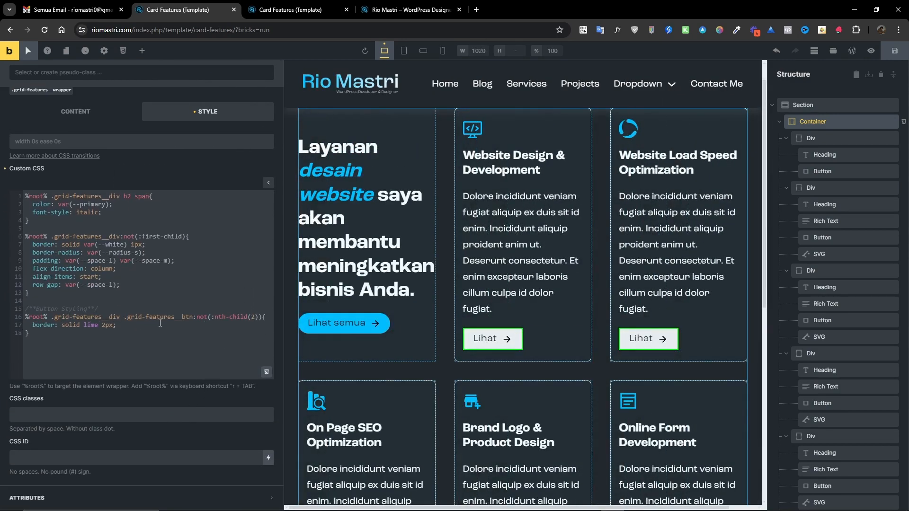
{"action": "double_click", "coordinate": [90, 325]}
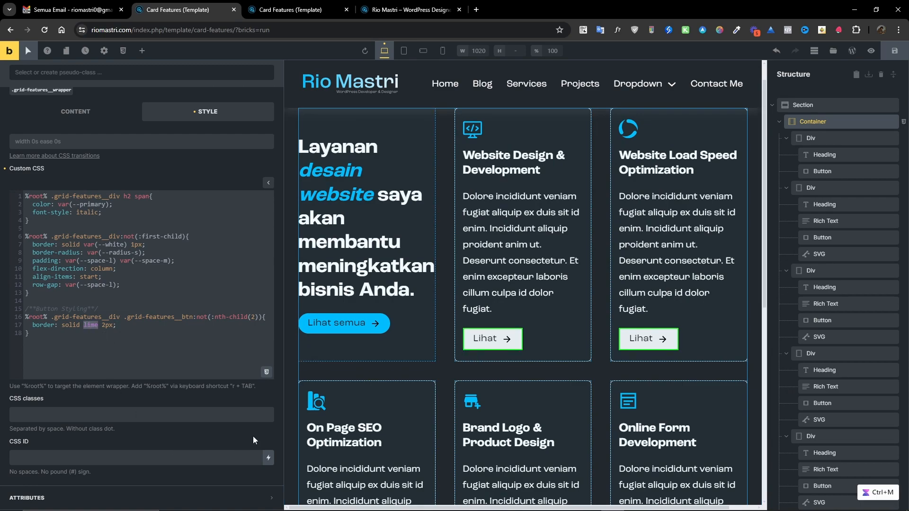
{"action": "type", "text": "var()"}
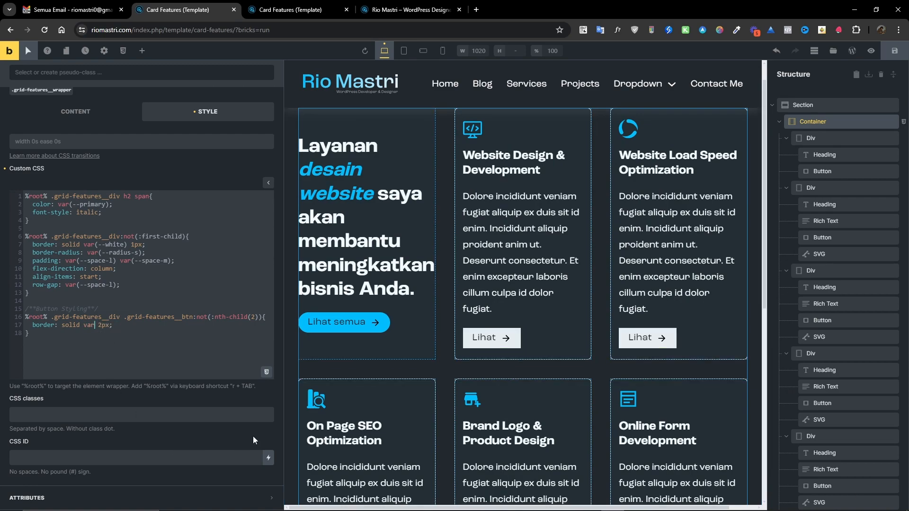
{"action": "type", "text": "--primary"}
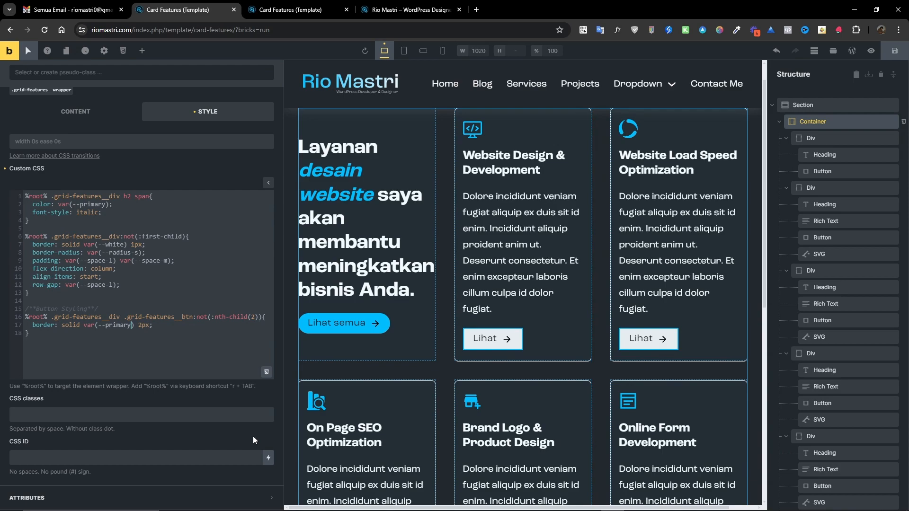
Add border-radius: var(--radius-circle) to the button rule.
{"action": "key", "text": "Return"}
{"action": "type", "text": "border-rado"}
{"action": "key", "text": "BackSpace"}
{"action": "type", "text": "ius: "}
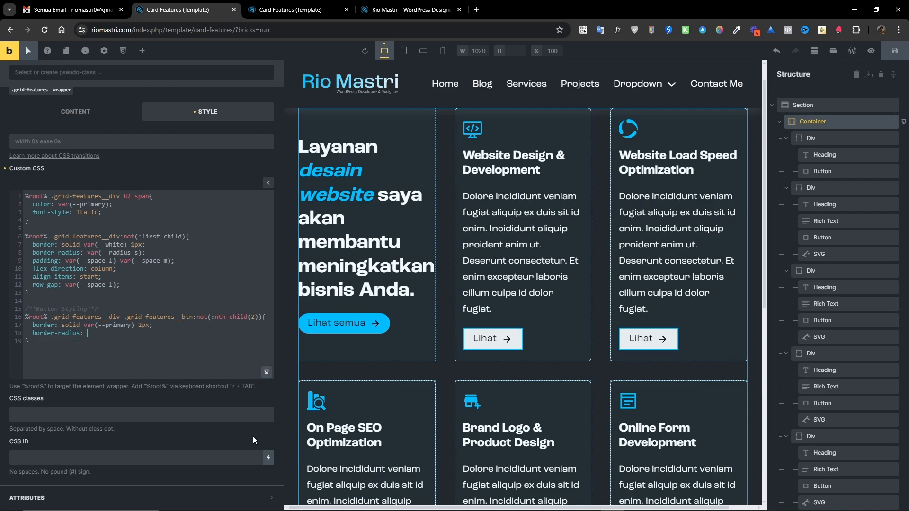
{"action": "type", "text": "var(--radius-circle);"}
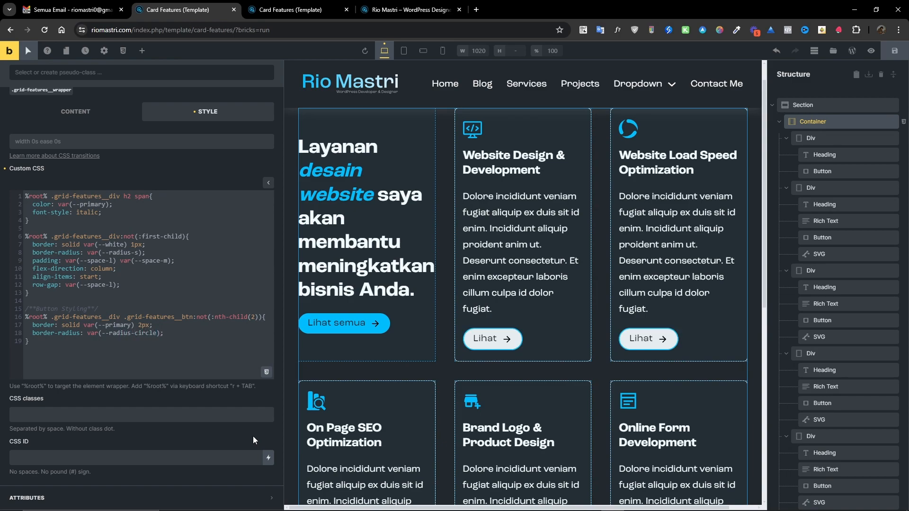
Add background-color: var(--transparent) and color: var(--white) to the button rule.
{"action": "key", "text": "End"}
{"action": "key", "text": "Return"}
{"action": "type", "text": "bac"}
{"action": "type", "text": "g"}
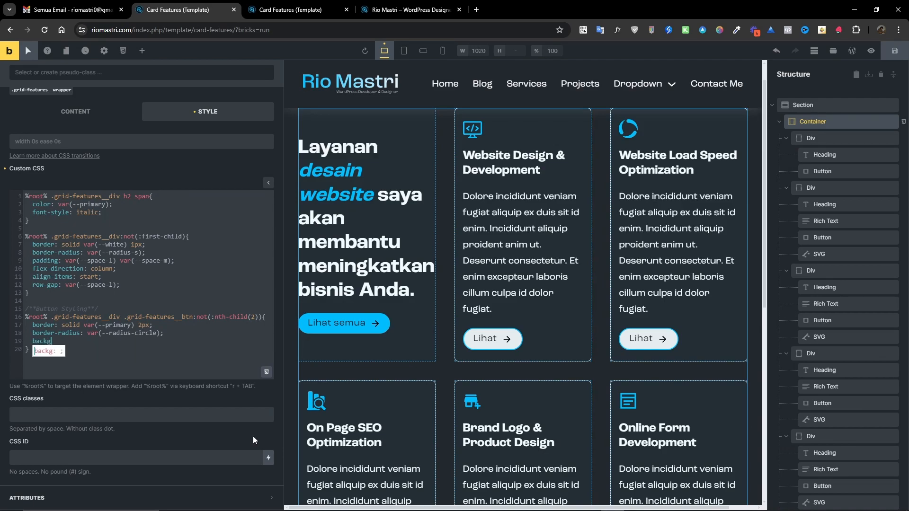
{"action": "type", "text": "round-color: "}
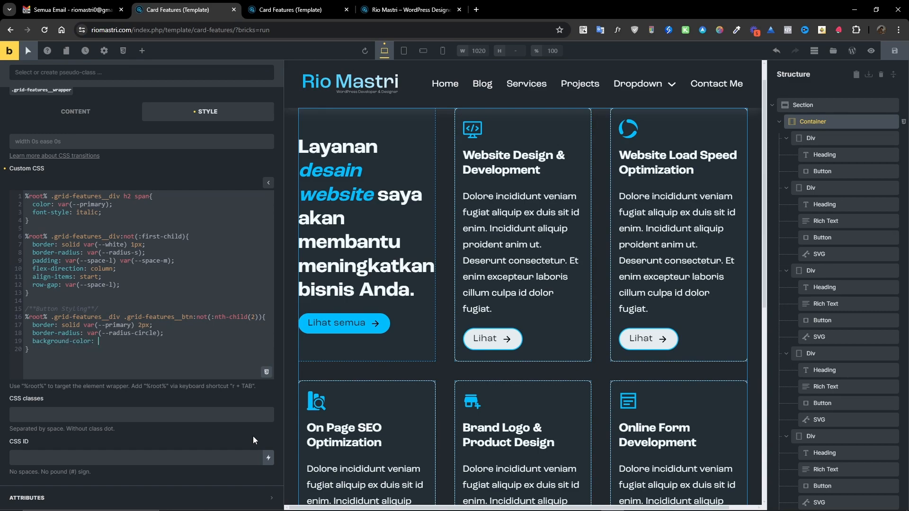
{"action": "type", "text": ";var()--transparent"}
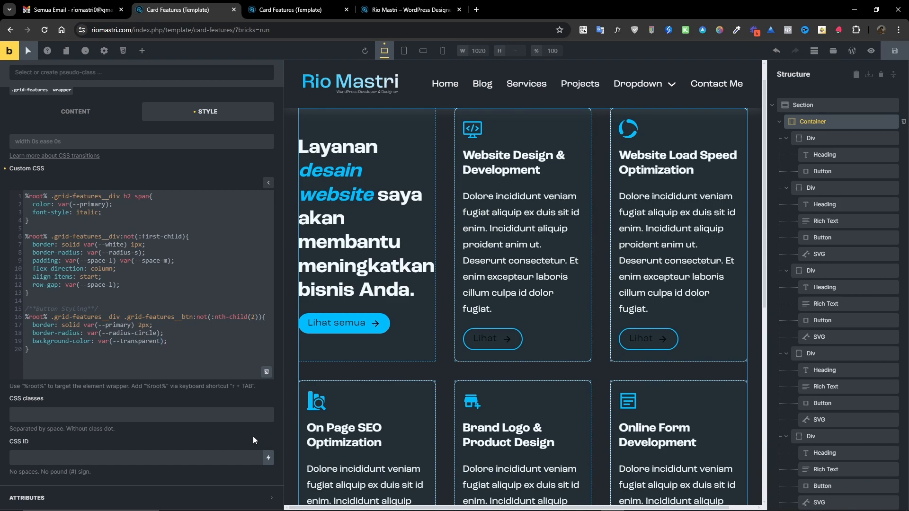
{"action": "key", "text": "End"}
{"action": "key", "text": "Return"}
{"action": "type", "text": "color: var(--white);"}
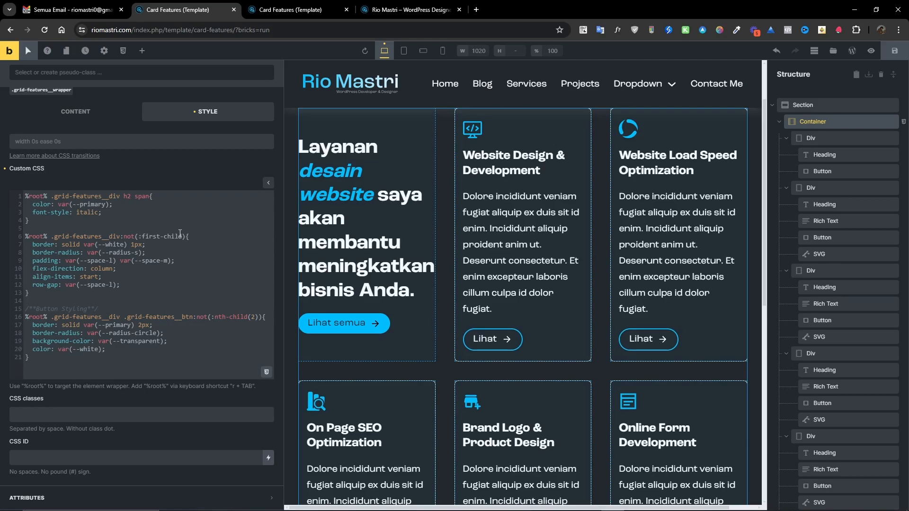
Add a Hover state comment and a new rule for %root% .grid-features__div:not(:first-child):hover.
{"action": "left_click_drag", "start_coordinate": [25, 235], "coordinate": [185, 240]}
{"action": "key", "text": "ctrl+c"}
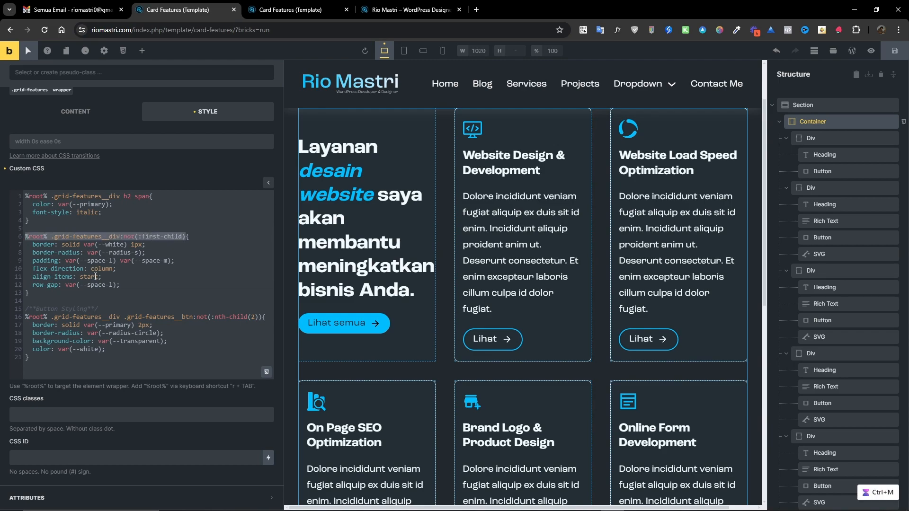
{"action": "left_click", "coordinate": [50, 356]}
{"action": "key", "text": "Return"}
{"action": "key", "text": "Return"}
{"action": "key", "text": "Return"}
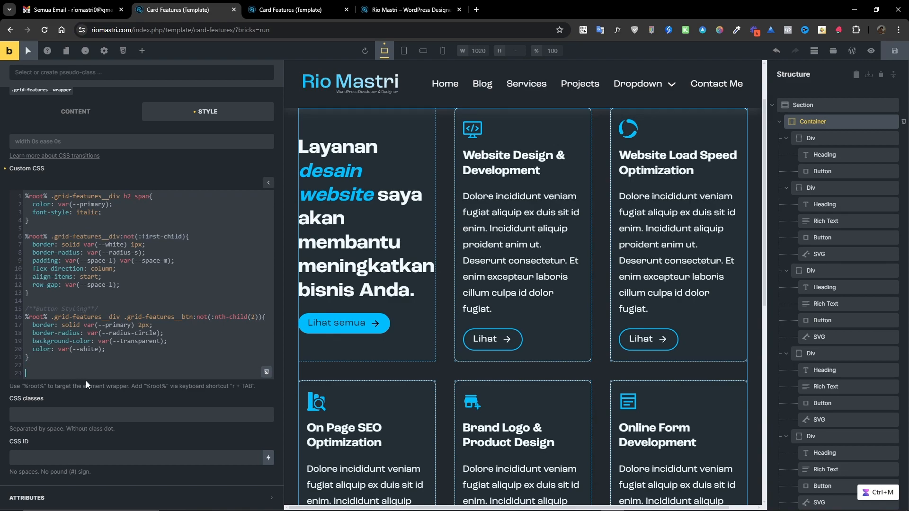
{"action": "type", "text": "/"}
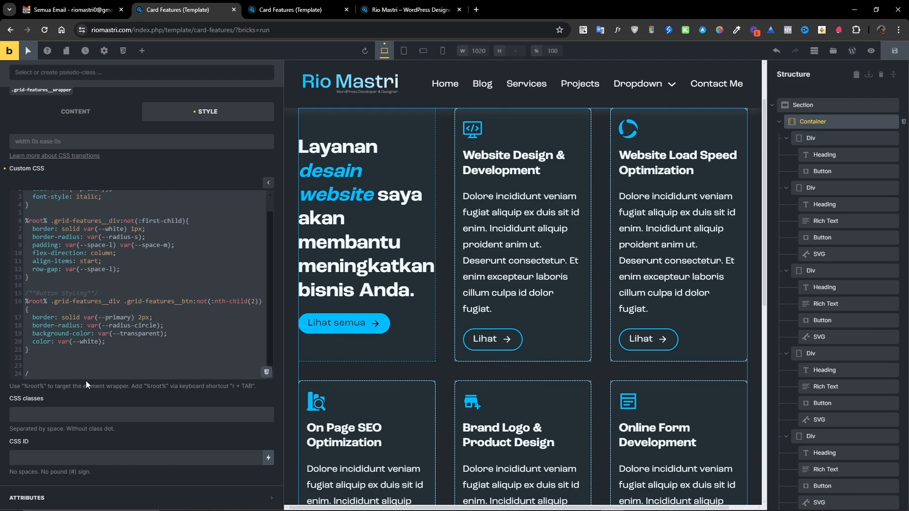
{"action": "type", "text": "****"}
{"action": "type", "text": "Hover"}
{"action": "key", "text": "Return"}
{"action": "key", "text": "Return"}
{"action": "key", "text": "ctrl+v"}
{"action": "type", "text": ":hover"}
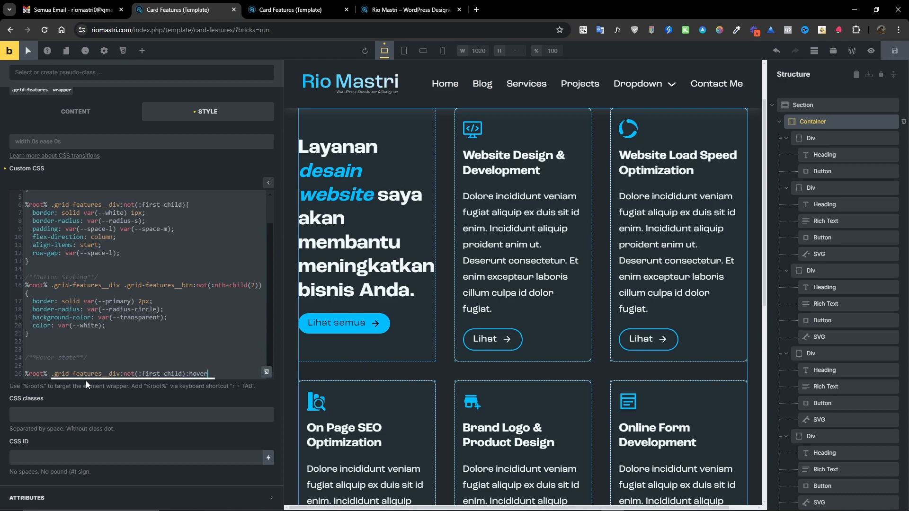
{"action": "type", "text": "{"}
{"action": "key", "text": "Return"}
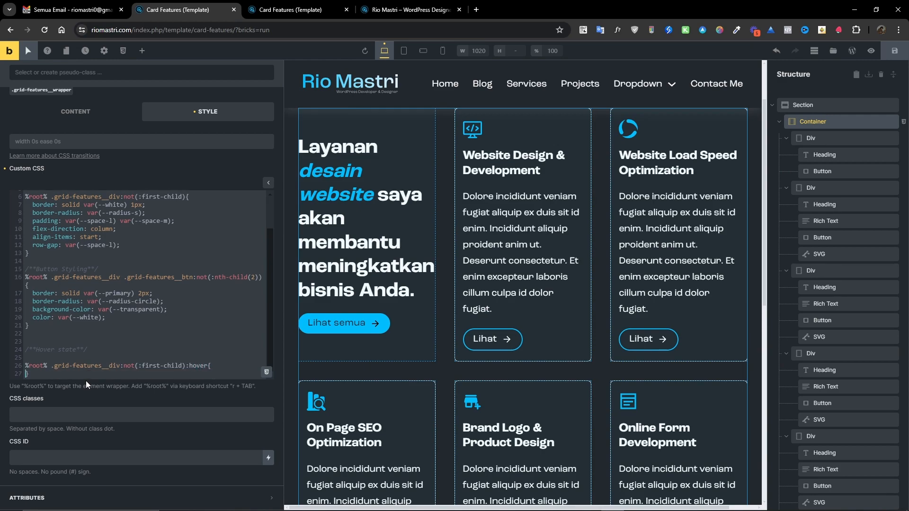
Give the card hover rule a border: solid lime 4px.
{"action": "double_click", "coordinate": [197, 366]}
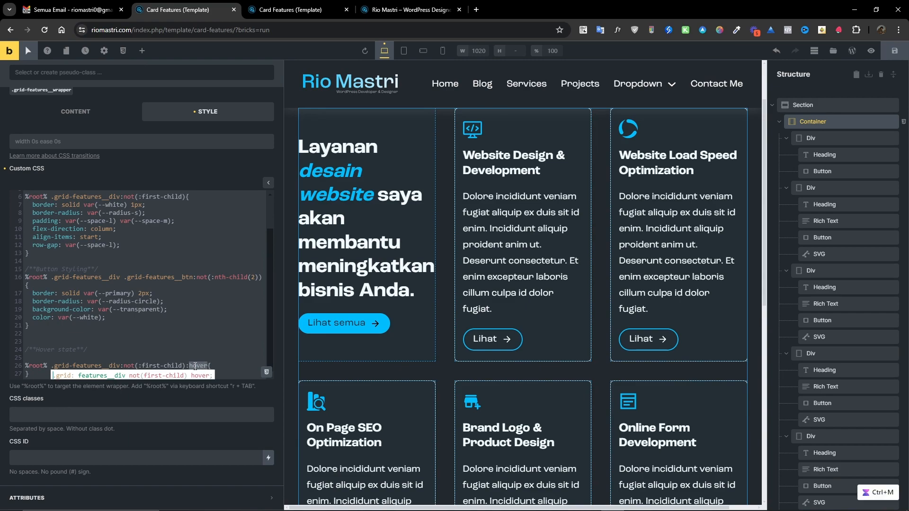
{"action": "left_click", "coordinate": [194, 366]}
{"action": "left_click_drag", "start_coordinate": [186, 366], "coordinate": [199, 367]}
{"action": "left_click", "coordinate": [224, 364]}
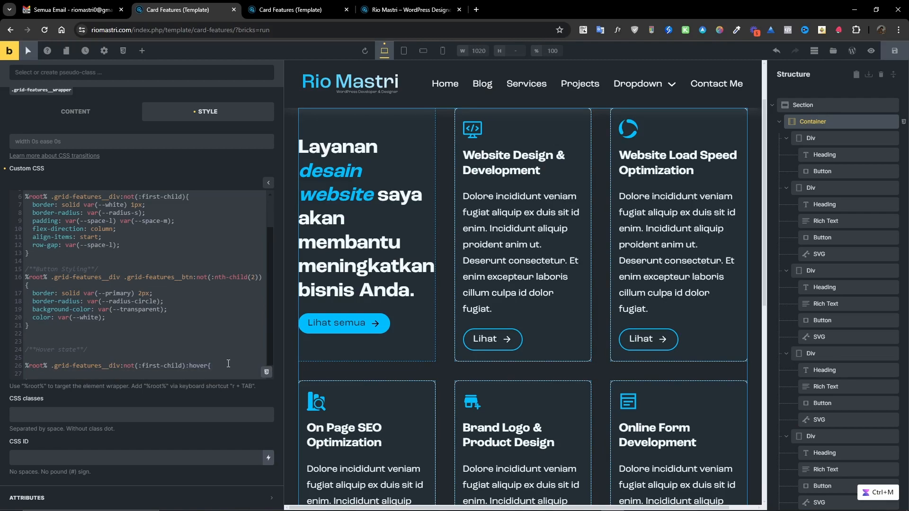
{"action": "key", "text": "Down"}
{"action": "key", "text": "Down"}
{"action": "key", "text": "Return"}
{"action": "key", "text": "Return"}
{"action": "key", "text": "Return"}
{"action": "key", "text": "Return"}
{"action": "key", "text": "Return"}
{"action": "key", "text": "Return"}
{"action": "key", "text": "Return"}
{"action": "key", "text": "Return"}
{"action": "key", "text": "Return"}
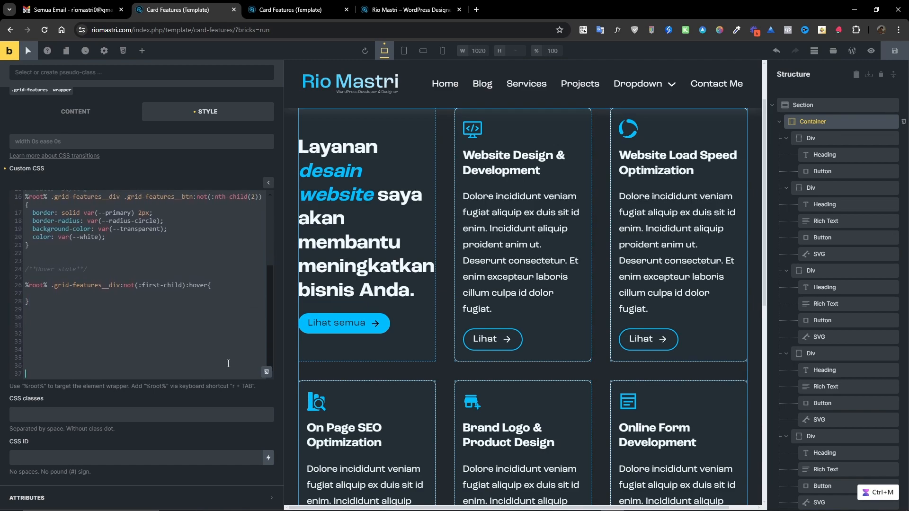
{"action": "key", "text": "Return"}
{"action": "key", "text": "Return"}
{"action": "key", "text": "Return"}
{"action": "key", "text": "Return"}
{"action": "left_click", "coordinate": [92, 260]}
{"action": "type", "text": "border"}
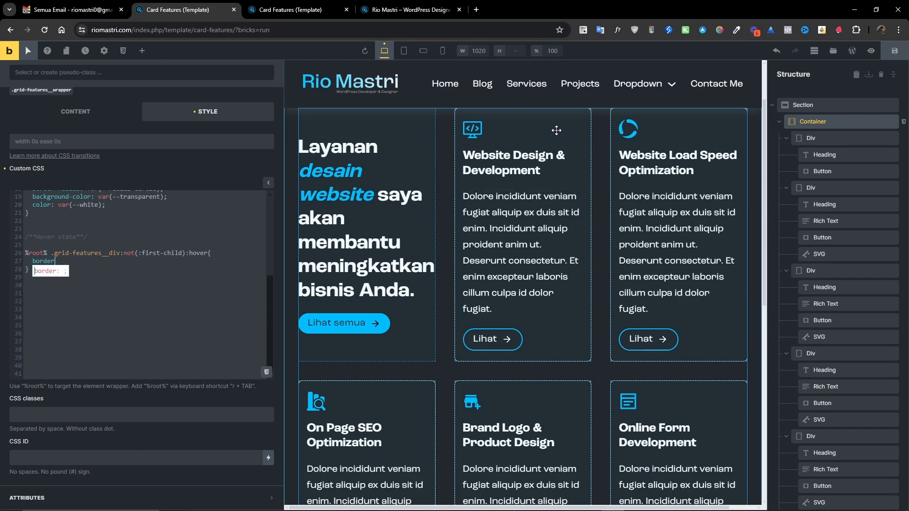
{"action": "type", "text": ":"}
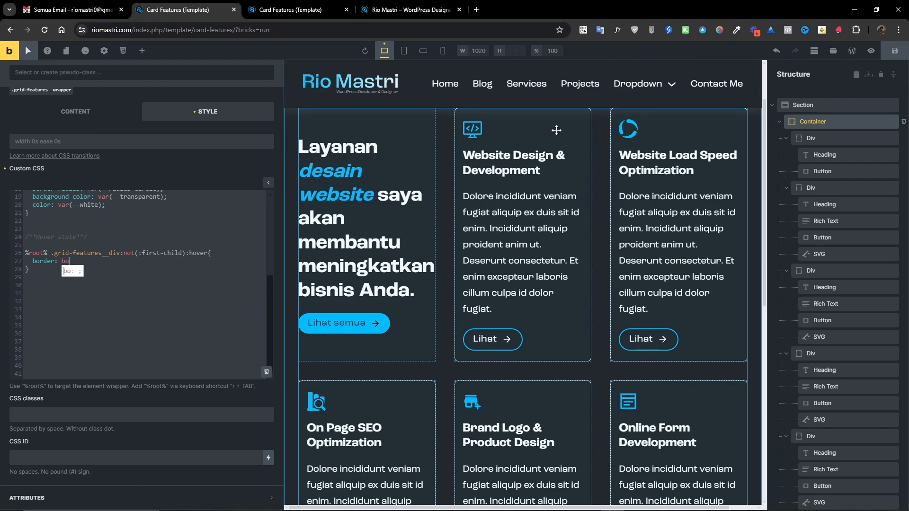
{"action": "type", "text": " solid"}
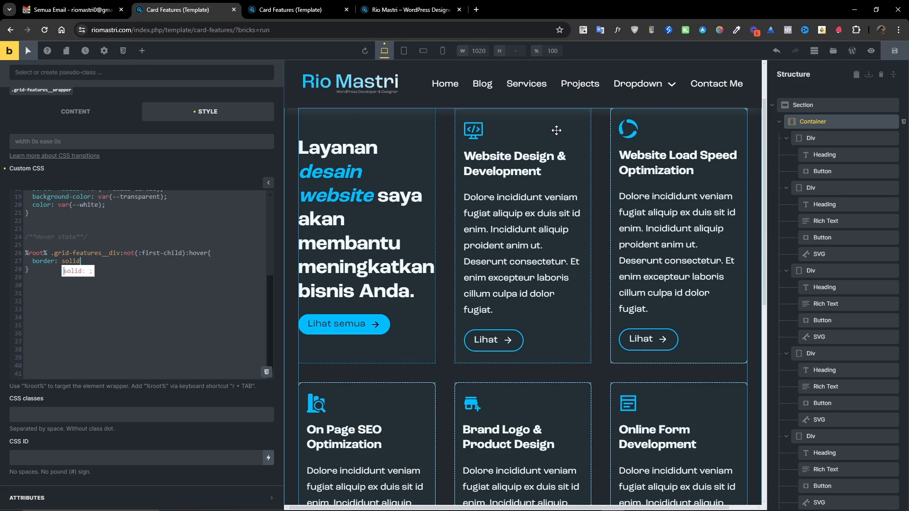
{"action": "type", "text": " lime"}
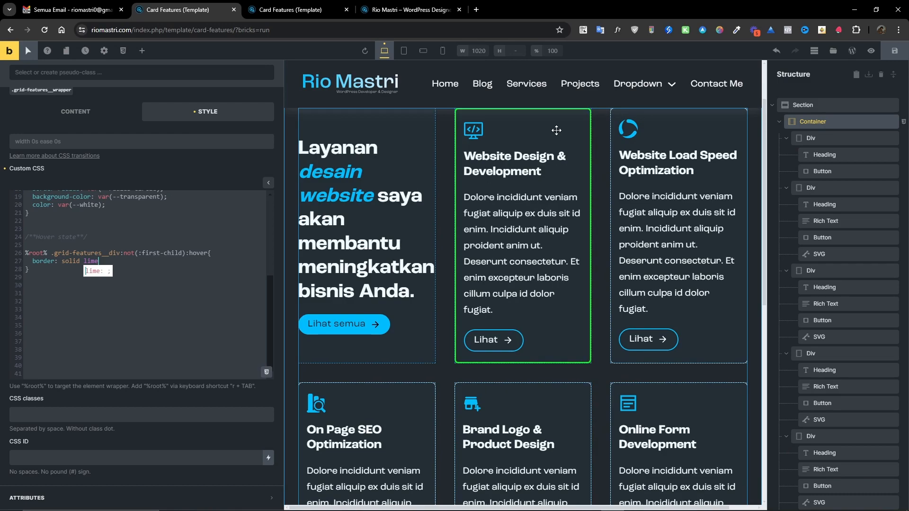
{"action": "type", "text": " 1px;"}
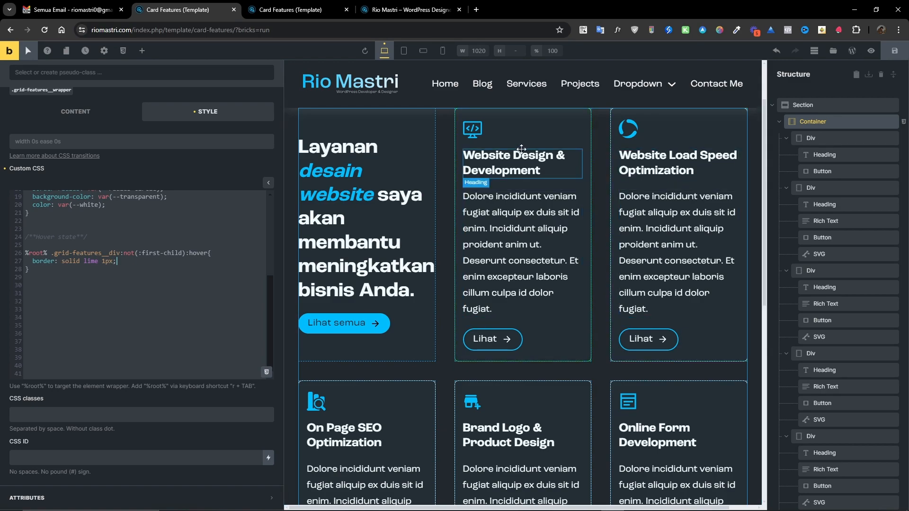
{"action": "key", "text": "ctrl+m"}
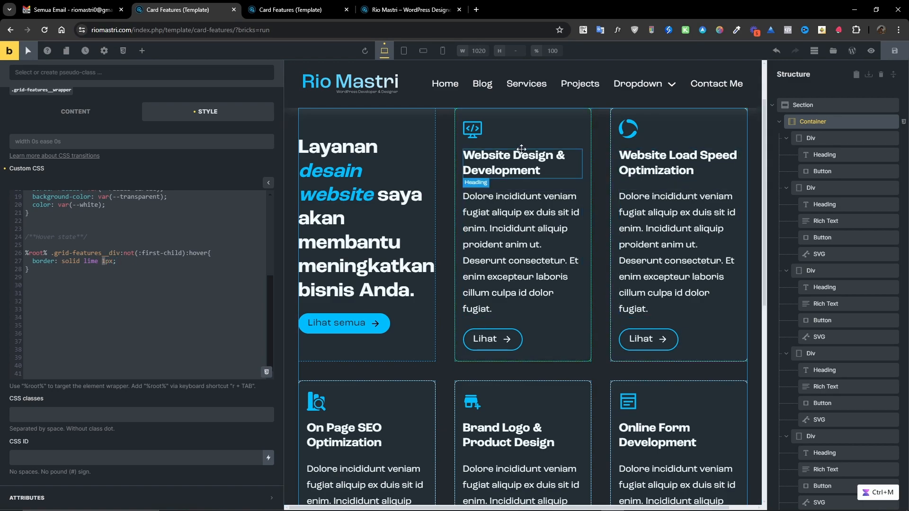
{"action": "type", "text": "4"}
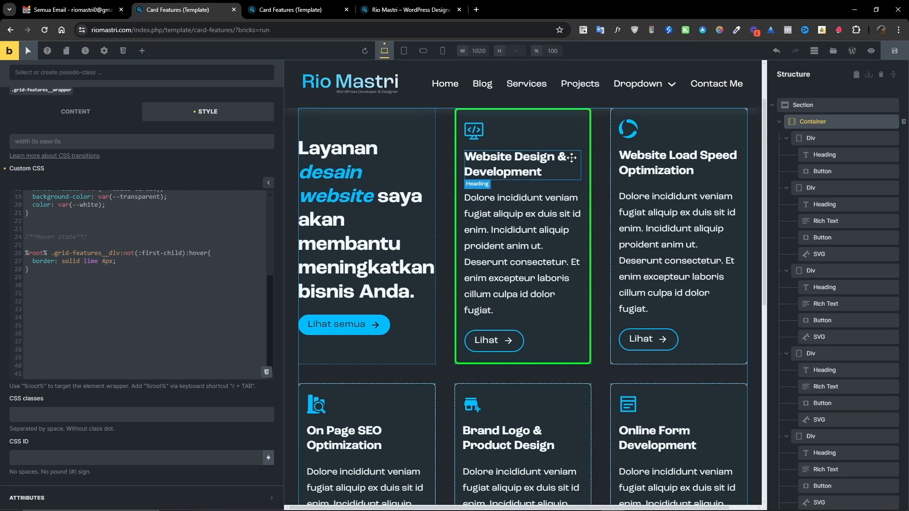
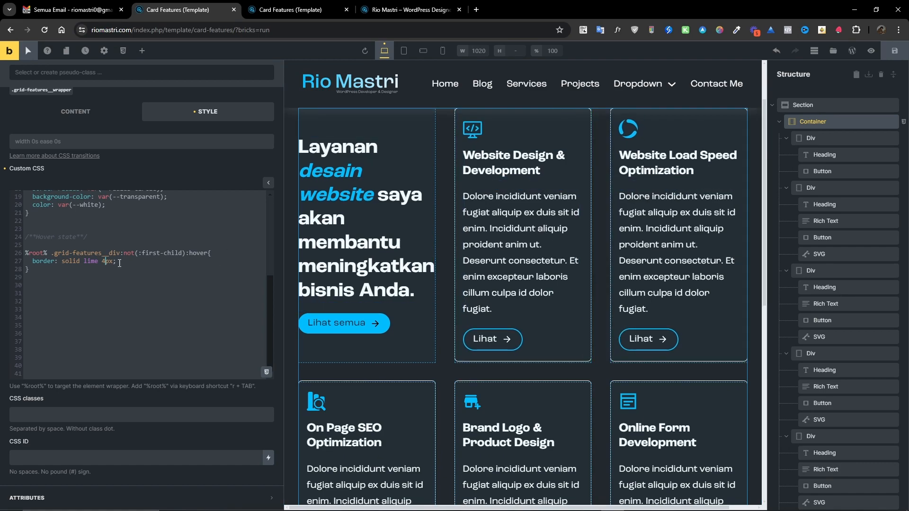
Change the card hover border to var(--primary) at 1px width.
{"action": "double_click", "coordinate": [91, 261]}
{"action": "key", "text": "ctrl+m"}
{"action": "type", "text": "var()"}
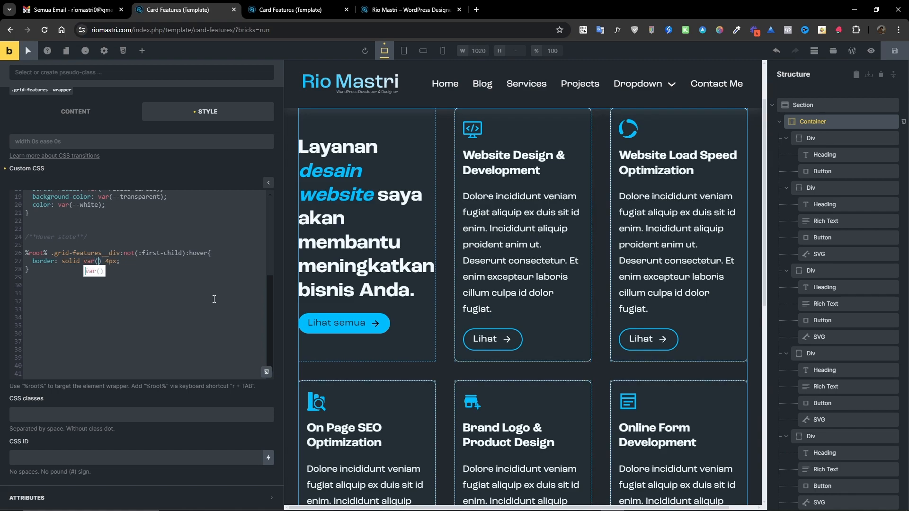
{"action": "type", "text": "--primary"}
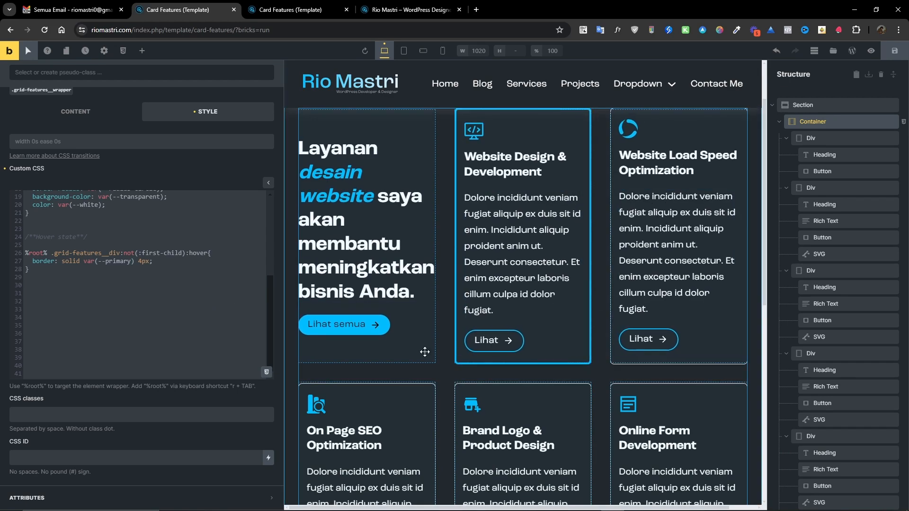
{"action": "key", "text": "ctrl+m"}
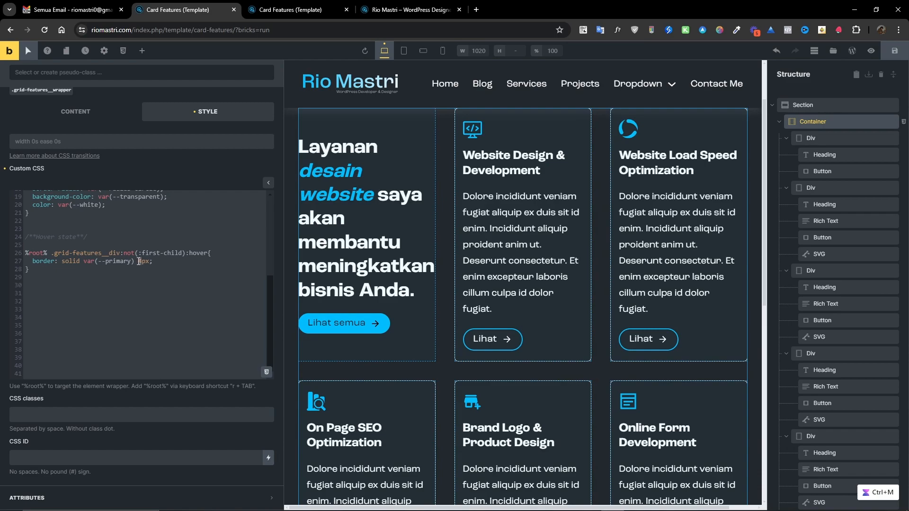
{"action": "type", "text": "1"}
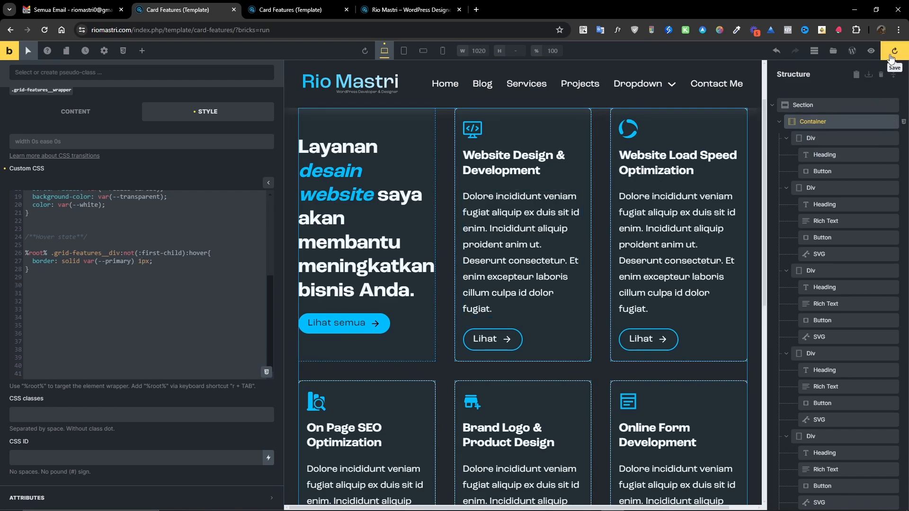
Save the template and refresh the front-end preview to check the card hover border.
{"action": "key", "text": "ctrl+s"}
{"action": "left_click", "coordinate": [291, 9]}
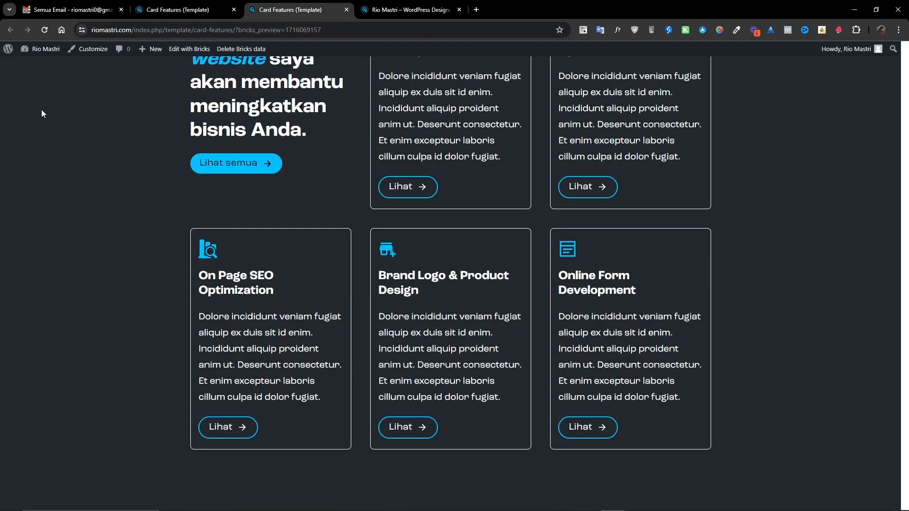
{"action": "left_click", "coordinate": [45, 30]}
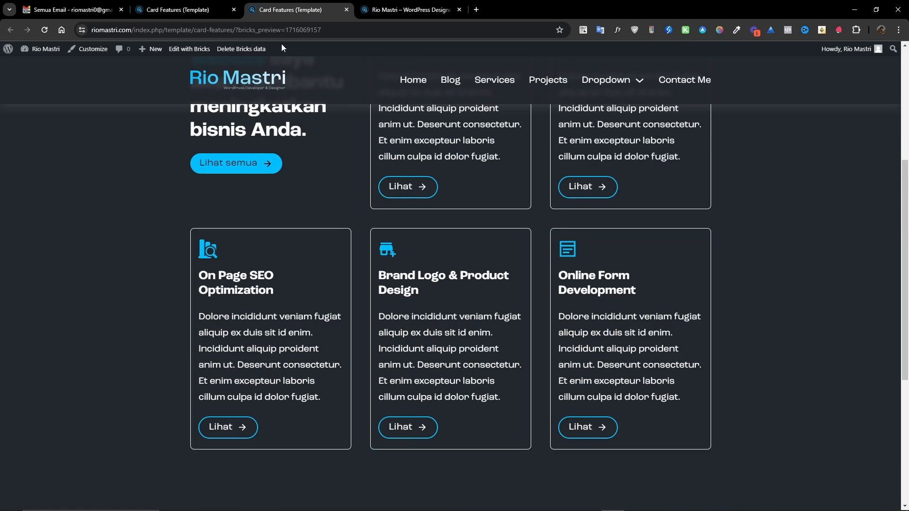
{"action": "left_click", "coordinate": [192, 12]}
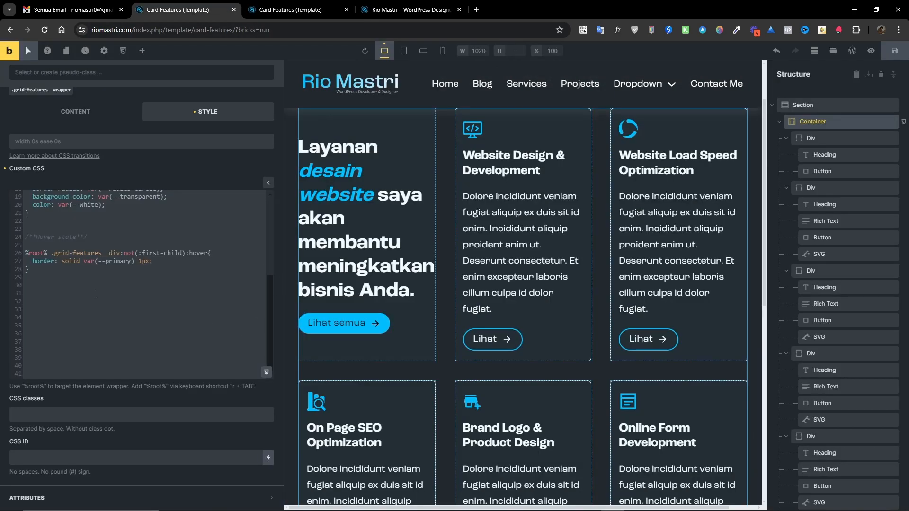
Remove the blank line above the Hover state comment and add background-color: var(--site-bg-2) to the card hover rule.
{"action": "left_click", "coordinate": [39, 229]}
{"action": "key", "text": "Delete"}
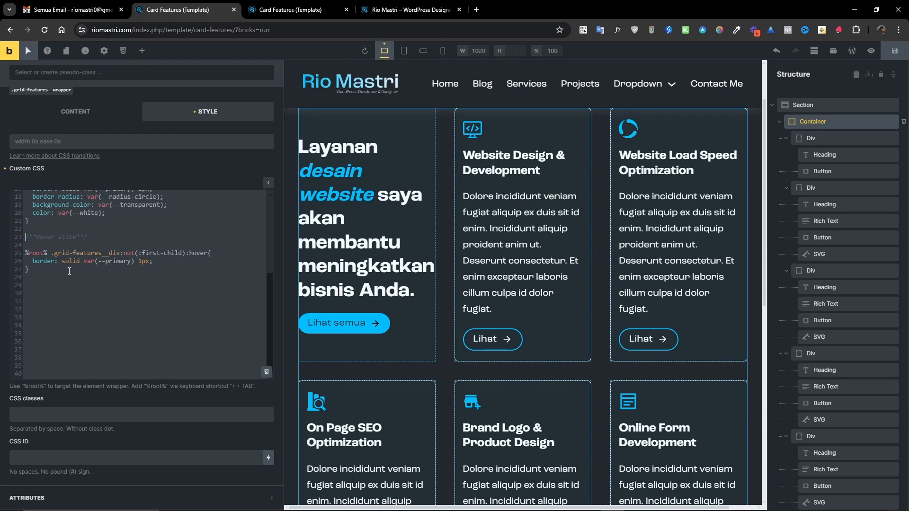
{"action": "left_click", "coordinate": [156, 264]}
{"action": "key", "text": "Return"}
{"action": "type", "text": "background-color"}
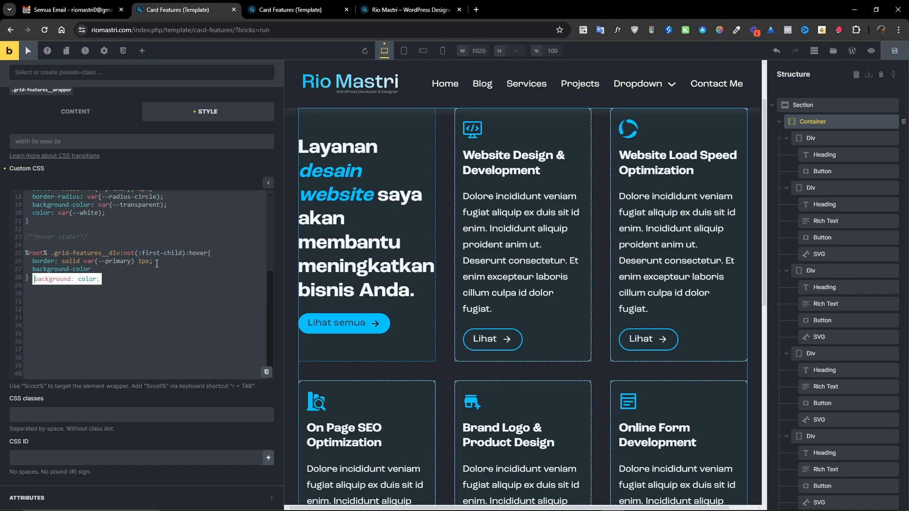
{"action": "type", "text": ": "}
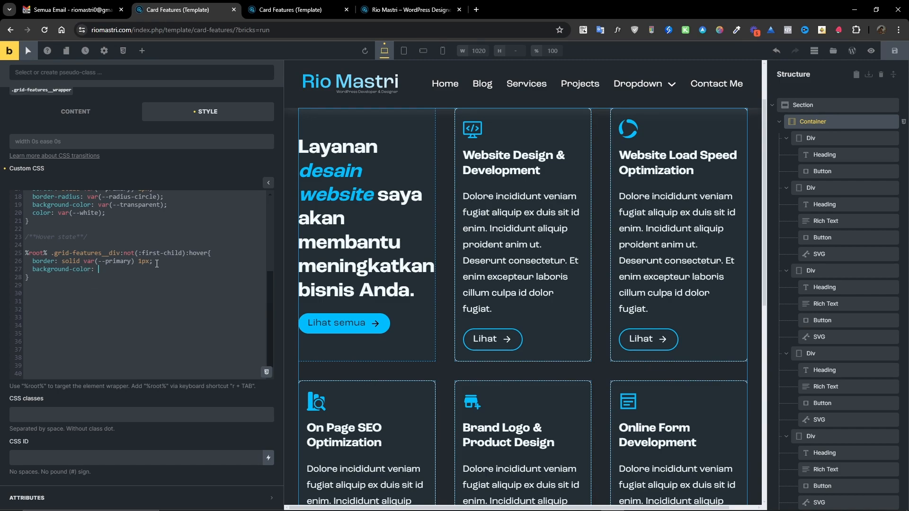
{"action": "type", "text": "var(--"}
{"action": "type", "text": "site-bg-2);"}
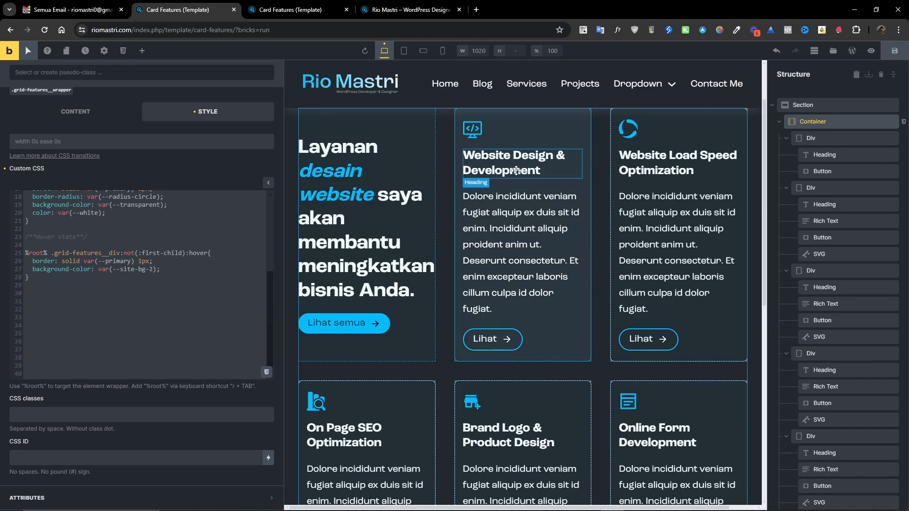
Save the template and refresh the front-end preview to check the card hover background.
{"action": "scroll", "coordinate": [663, 421], "scroll_direction": "down", "scroll_amount": 4}
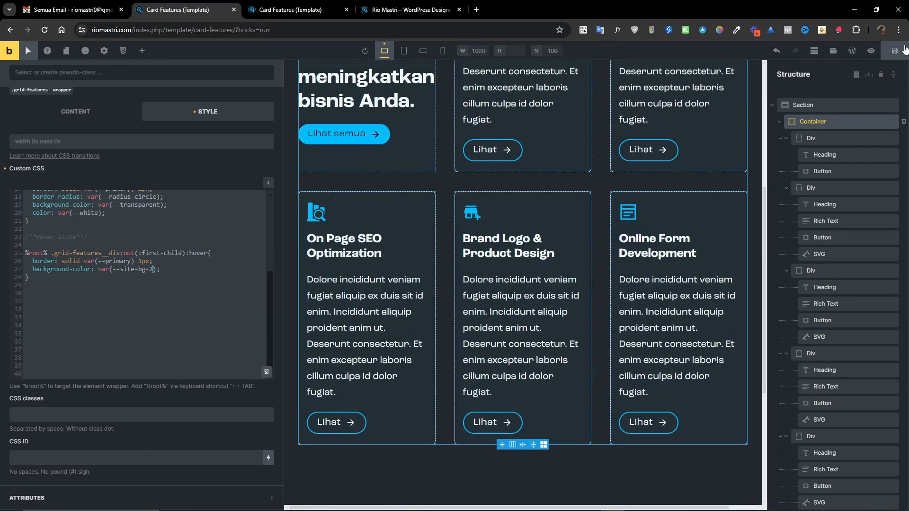
{"action": "left_click", "coordinate": [890, 53]}
{"action": "left_click", "coordinate": [290, 9]}
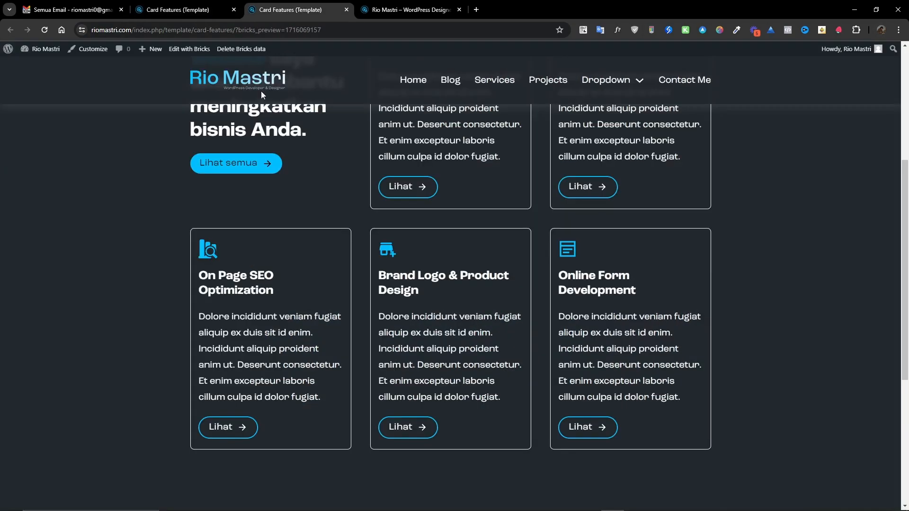
{"action": "left_click", "coordinate": [45, 30]}
{"action": "left_click", "coordinate": [180, 10]}
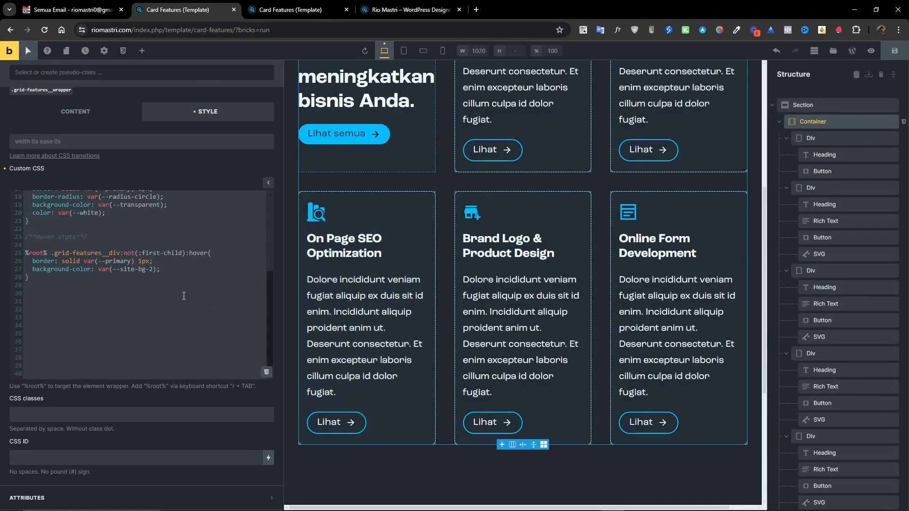
Add a rule %root% .grid-features__div .grid-features__btn:not(:first-child):hover with border: lime solid 3px.
{"action": "left_click", "coordinate": [49, 284]}
{"action": "key", "text": "Return"}
{"action": "key", "text": "Return"}
{"action": "type", "text": "%root% .grid-features__div .grid-feat"}
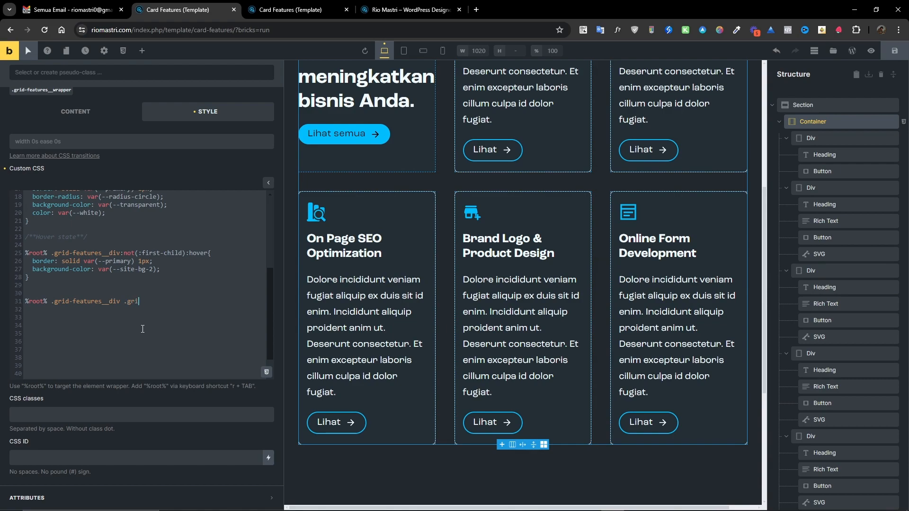
{"action": "type", "text": "ures-"}
{"action": "key", "text": "BackSpace"}
{"action": "type", "text": "__btn{}:not():first0"}
{"action": "key", "text": "BackSpace"}
{"action": "type", "text": "-child"}
{"action": "key", "text": "Right"}
{"action": "key", "text": "Right"}
{"action": "key", "text": "Return"}
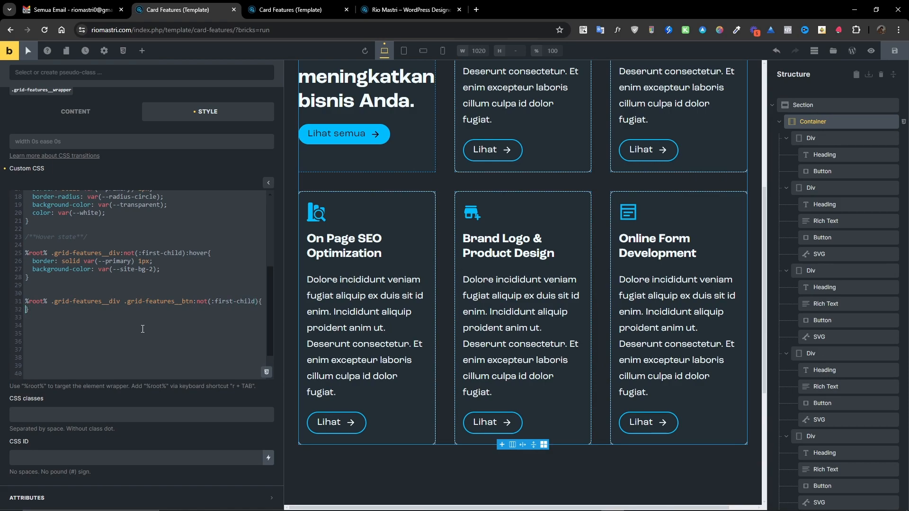
{"action": "key", "text": "Return"}
{"action": "key", "text": "Up"}
{"action": "key", "text": "Tab"}
{"action": "type", "text": "border"}
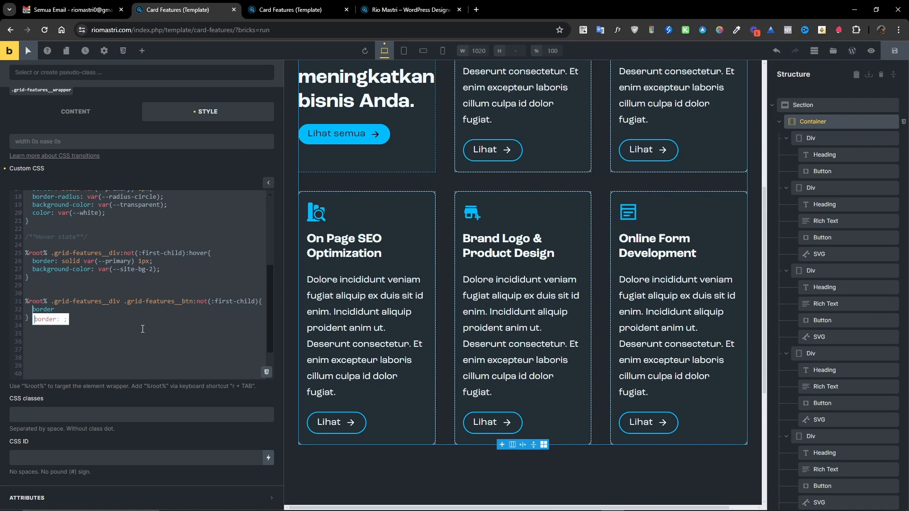
{"action": "key", "text": "Escape"}
{"action": "type", "text": ":hover{   border"}
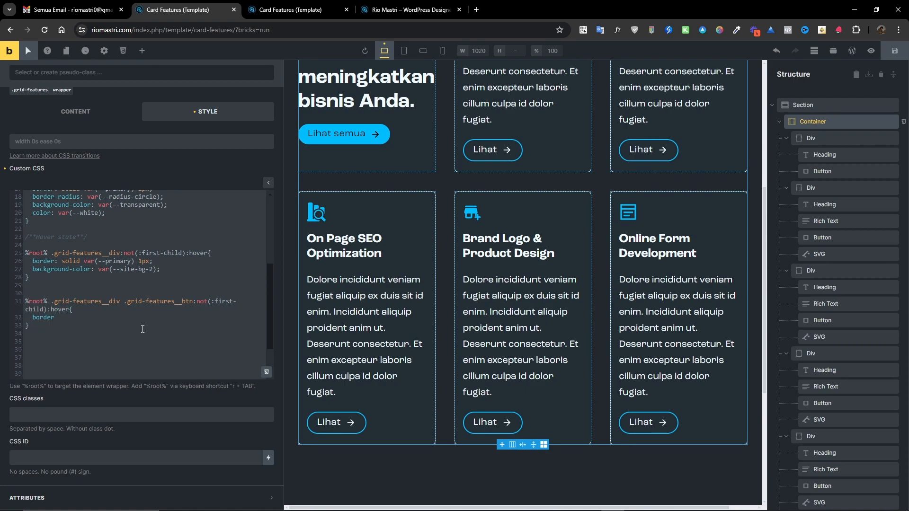
{"action": "type", "text": ": lime solid"}
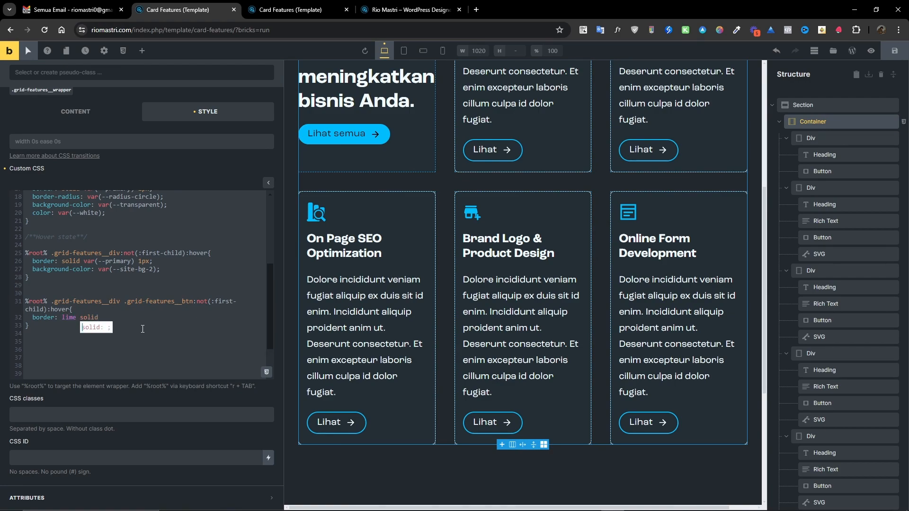
{"action": "type", "text": " 3px;"}
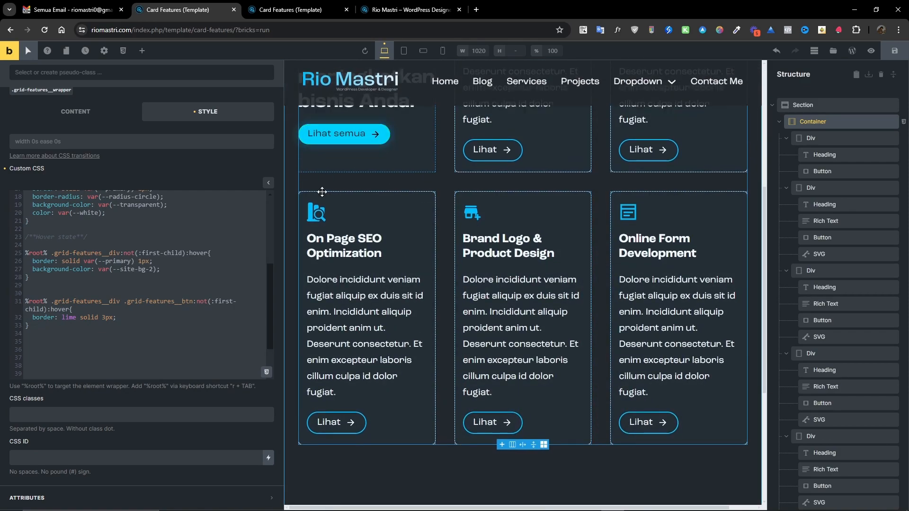
Change the button hover selector's pseudo-class to :not(:nth-child(2)), matching the button styling rule.
{"action": "left_click", "coordinate": [212, 303]}
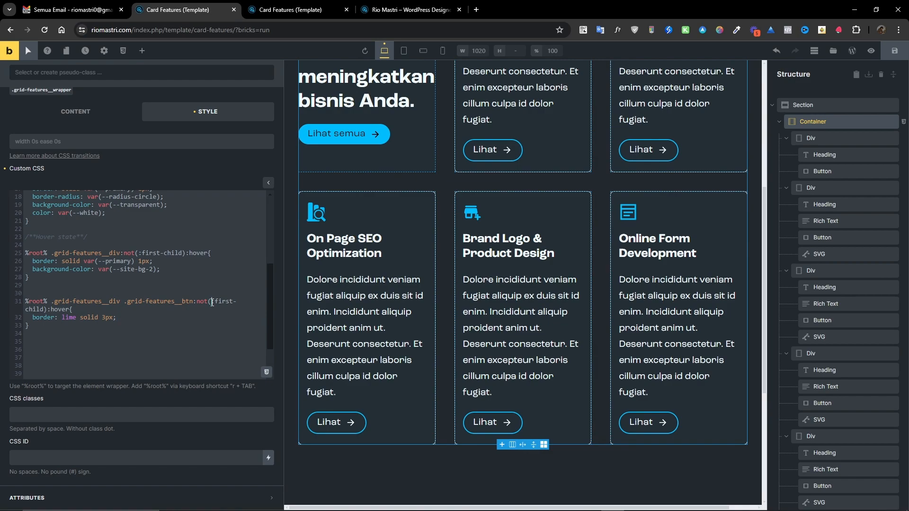
{"action": "key", "text": "shift+Right"}
{"action": "key", "text": "shift+Right"}
{"action": "key", "text": "shift+Right"}
{"action": "key", "text": "shift+Right"}
{"action": "key", "text": "shift+Right"}
{"action": "key", "text": "shift+Right"}
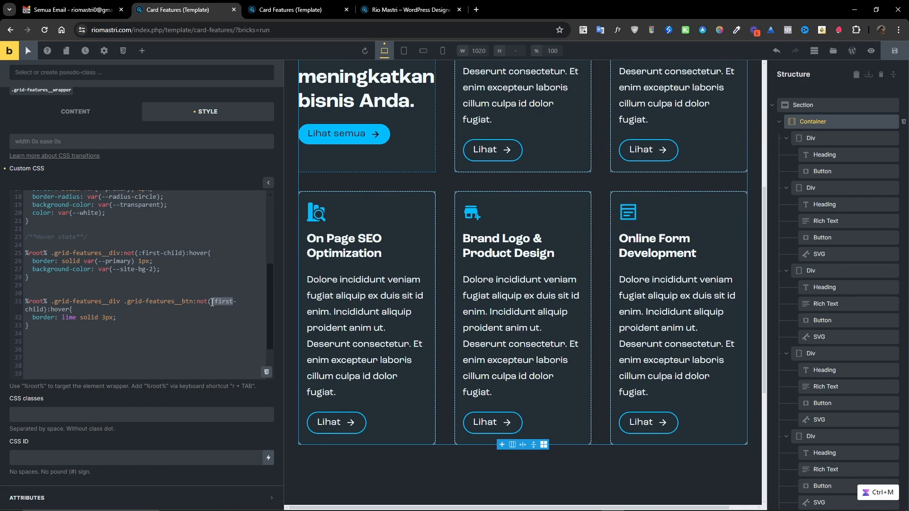
{"action": "type", "text": "nth"}
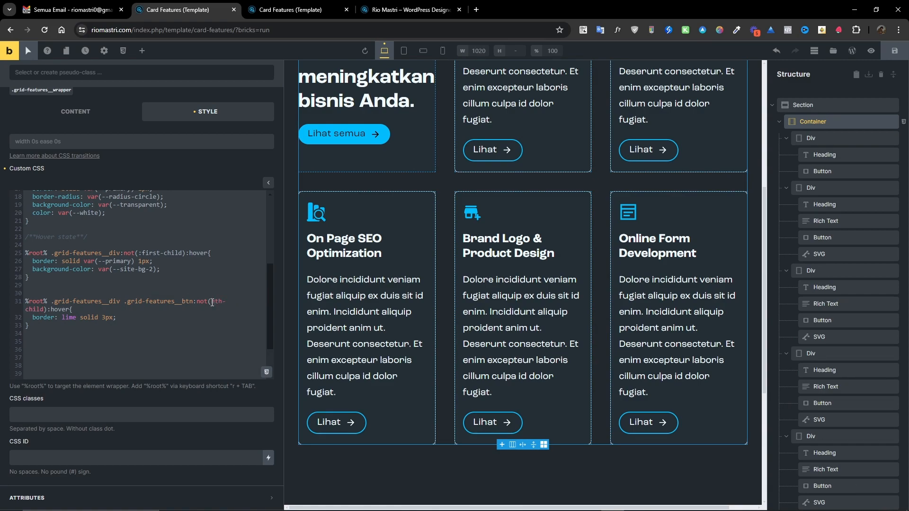
{"action": "type", "text": "-"}
{"action": "type", "text": "fist"}
{"action": "key", "text": "BackSpace"}
{"action": "key", "text": "BackSpace"}
{"action": "type", "text": "rst"}
{"action": "type", "text": ":"}
{"action": "key", "text": "Down"}
{"action": "key", "text": "Left"}
{"action": "key", "text": "Left"}
{"action": "key", "text": "Left"}
{"action": "key", "text": "Left"}
{"action": "key", "text": "Left"}
{"action": "key", "text": "Left"}
{"action": "key", "text": "Left"}
{"action": "key", "text": "Left"}
{"action": "type", "text": "()2"}
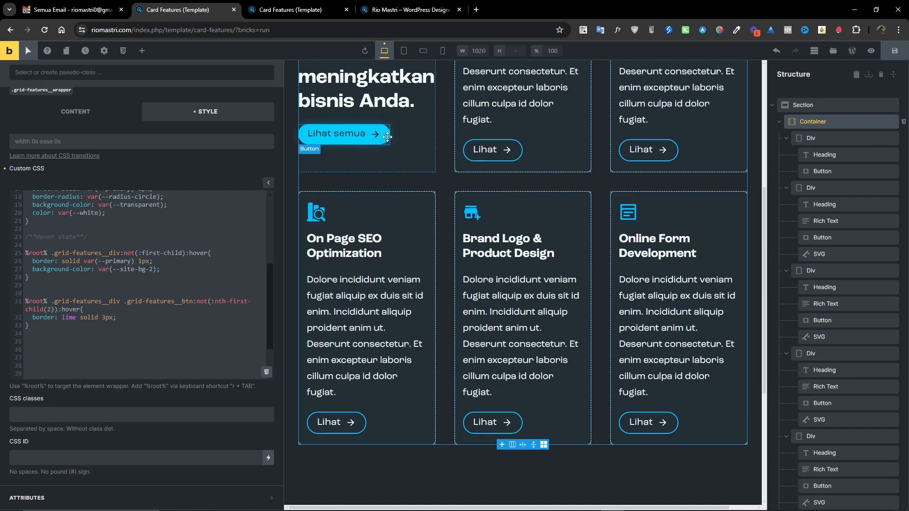
{"action": "scroll", "coordinate": [139, 240], "scroll_direction": "up", "scroll_amount": 5}
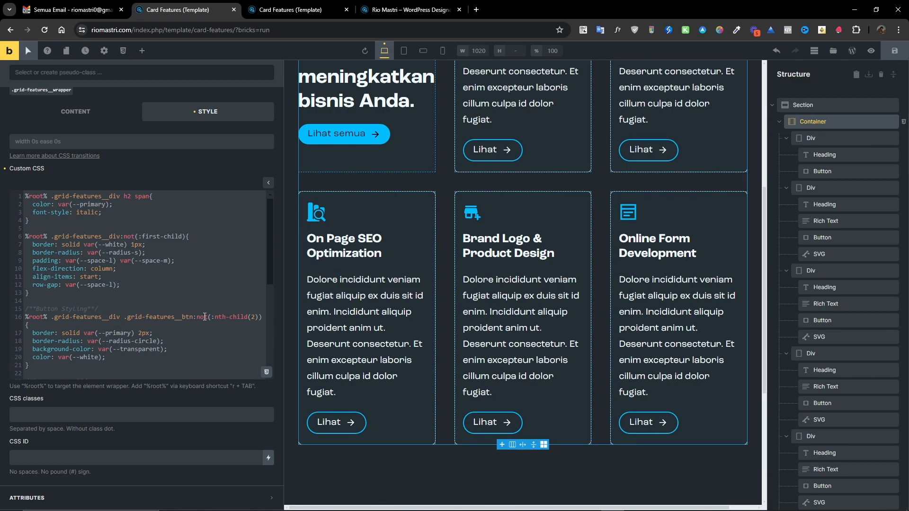
{"action": "scroll", "coordinate": [202, 321], "scroll_direction": "down", "scroll_amount": 5}
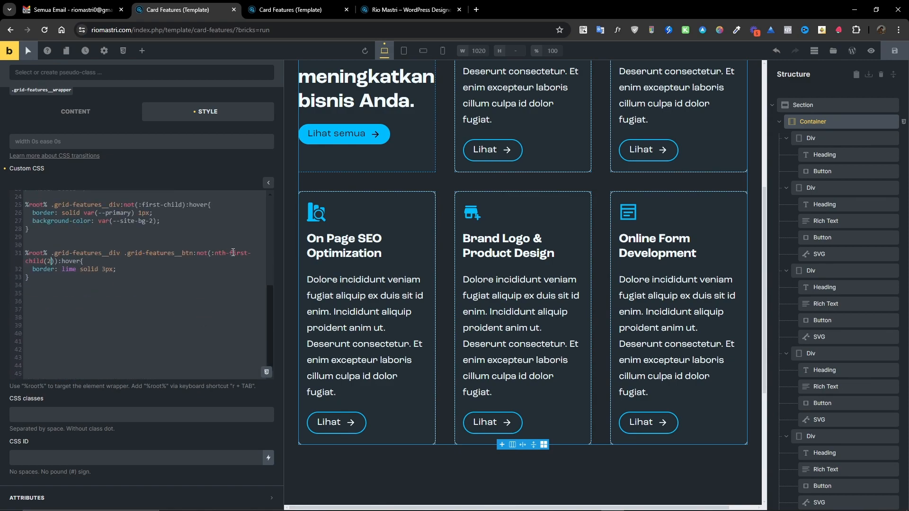
{"action": "left_click_drag", "start_coordinate": [226, 253], "coordinate": [247, 253]}
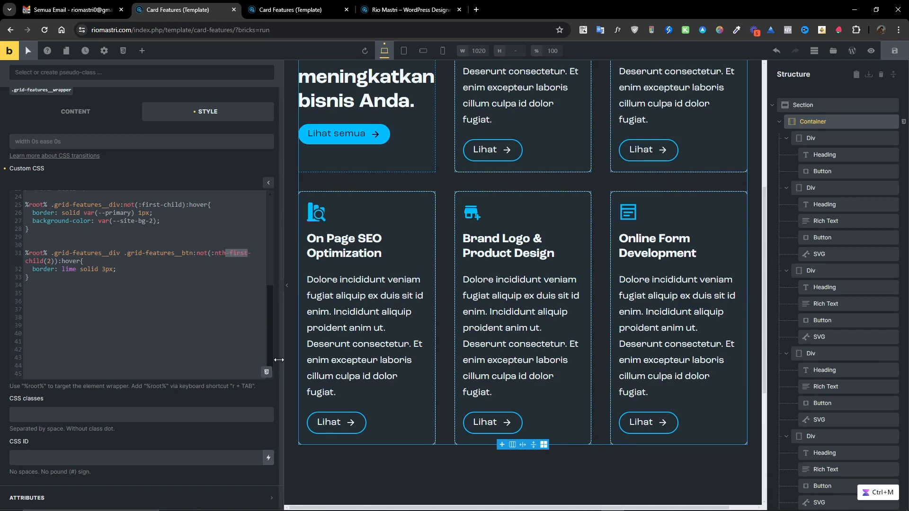
{"action": "key", "text": "BackSpace"}
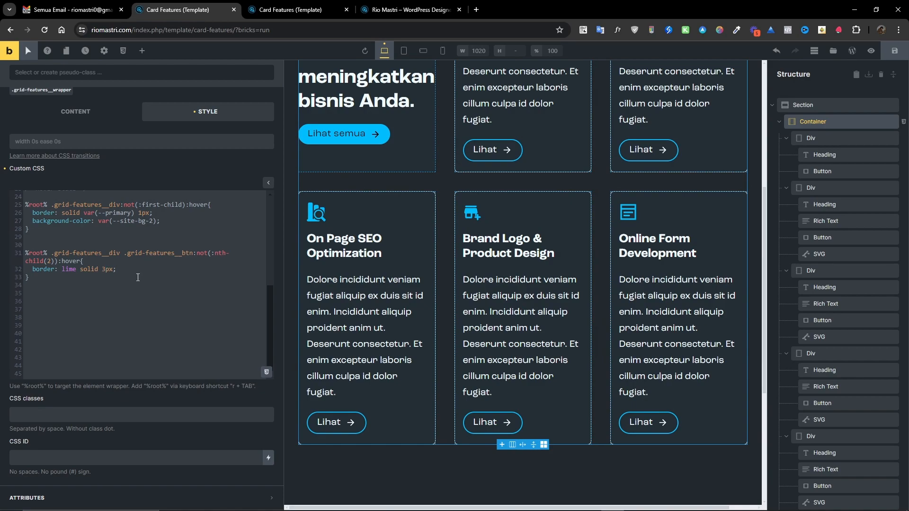
Set the button hover border width to 2px and its color to var(--primary-hover).
{"action": "key", "text": "BackSpace"}
{"action": "type", "text": "1"}
{"action": "key", "text": "BackSpace"}
{"action": "type", "text": "2"}
{"action": "double_click", "coordinate": [66, 270]}
{"action": "key", "text": "ctrl+m"}
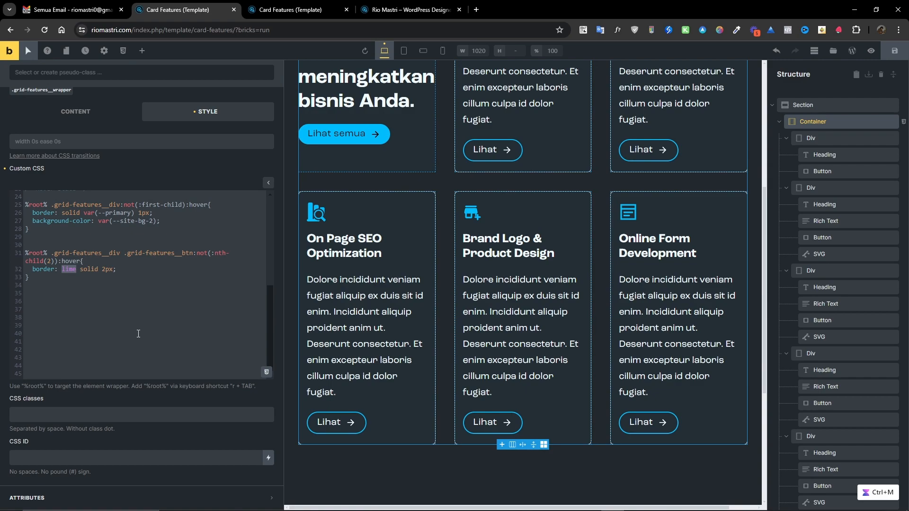
{"action": "type", "text": "var()"}
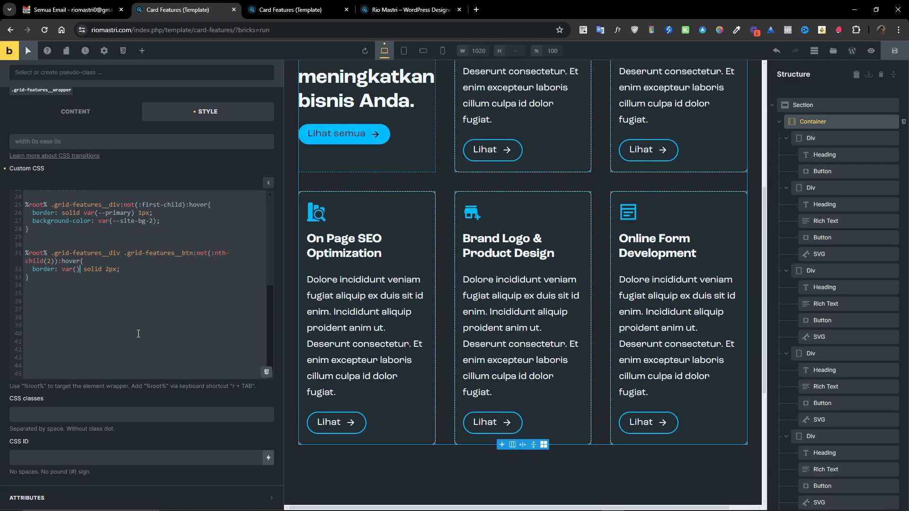
{"action": "key", "text": "Left"}
{"action": "type", "text": "--p"}
{"action": "type", "text": "rimary-ho"}
{"action": "type", "text": "ver"}
{"action": "key", "text": "BackSpace"}
{"action": "key", "text": "BackSpace"}
{"action": "key", "text": "BackSpace"}
{"action": "key", "text": "BackSpace"}
{"action": "key", "text": "BackSpace"}
{"action": "key", "text": "BackSpace"}
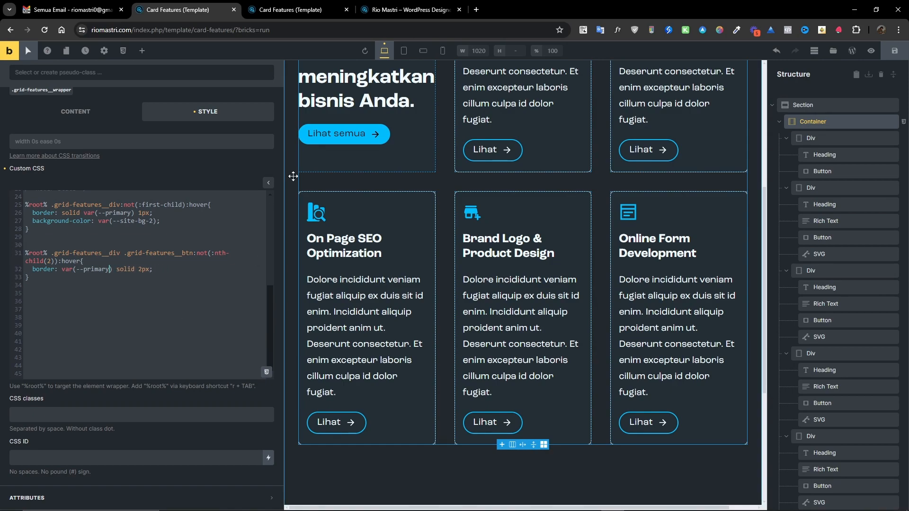
{"action": "type", "text": "-hover"}
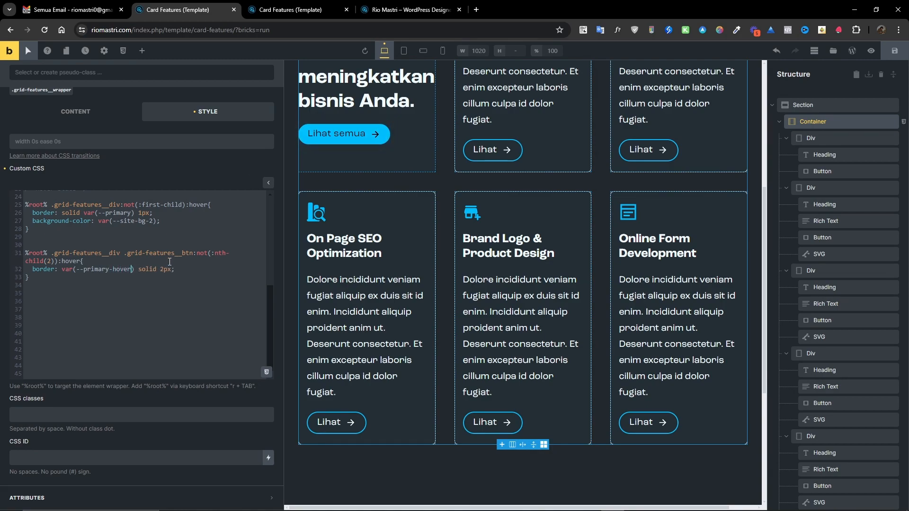
Reorder the button hover border value to solid var(--primary-hover) 2px.
{"action": "double_click", "coordinate": [147, 272]}
{"action": "key", "text": "BackSpace"}
{"action": "key", "text": "BackSpace"}
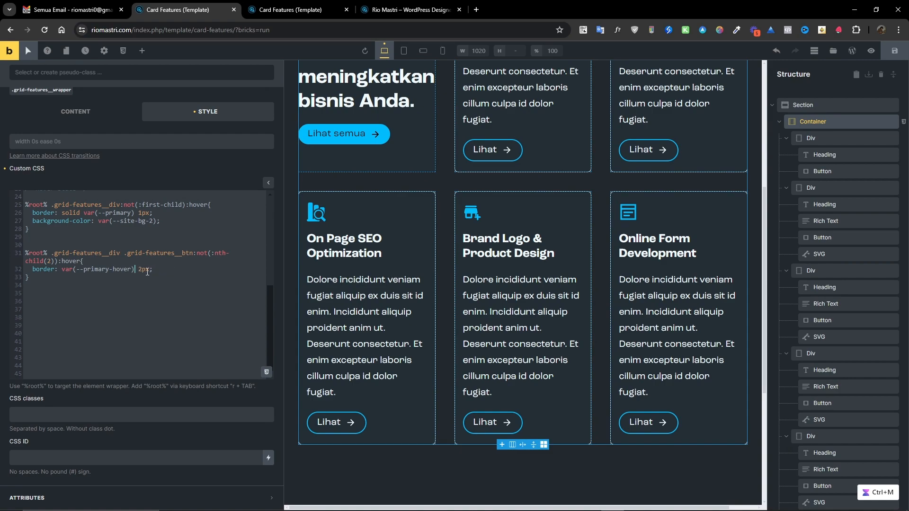
{"action": "key", "text": "Left"}
{"action": "key", "text": "Left"}
{"action": "key", "text": "Left"}
{"action": "key", "text": "Left"}
{"action": "key", "text": "Left"}
{"action": "key", "text": "Left"}
{"action": "key", "text": "Left"}
{"action": "key", "text": "Left"}
{"action": "key", "text": "Left"}
{"action": "key", "text": "Left"}
{"action": "key", "text": "Left"}
{"action": "key", "text": "Left"}
{"action": "key", "text": "Left"}
{"action": "key", "text": "Left"}
{"action": "key", "text": "Left"}
{"action": "key", "text": "Left"}
{"action": "key", "text": "Left"}
{"action": "key", "text": "Left"}
{"action": "type", "text": "solid"}
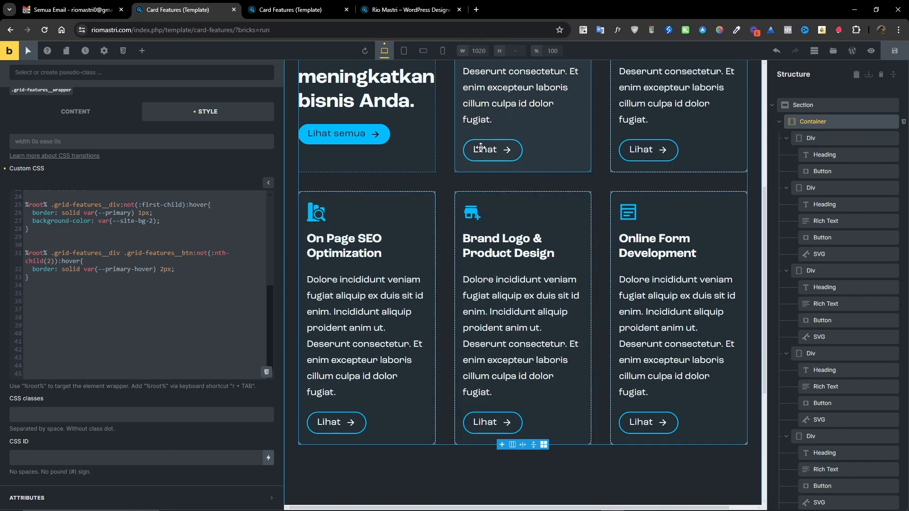
{"action": "left_click", "coordinate": [189, 268]}
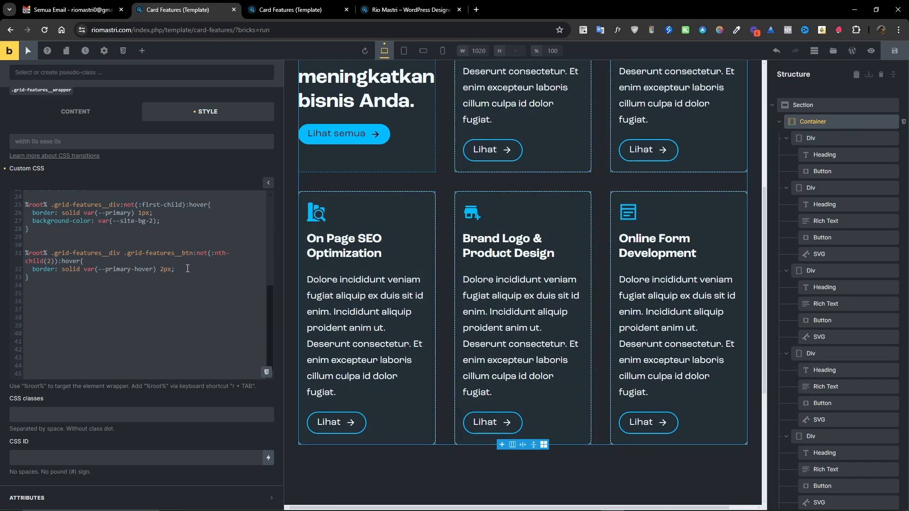
Add background-color: var(--primary-hover) to the button hover rule.
{"action": "type", "text": "back"}
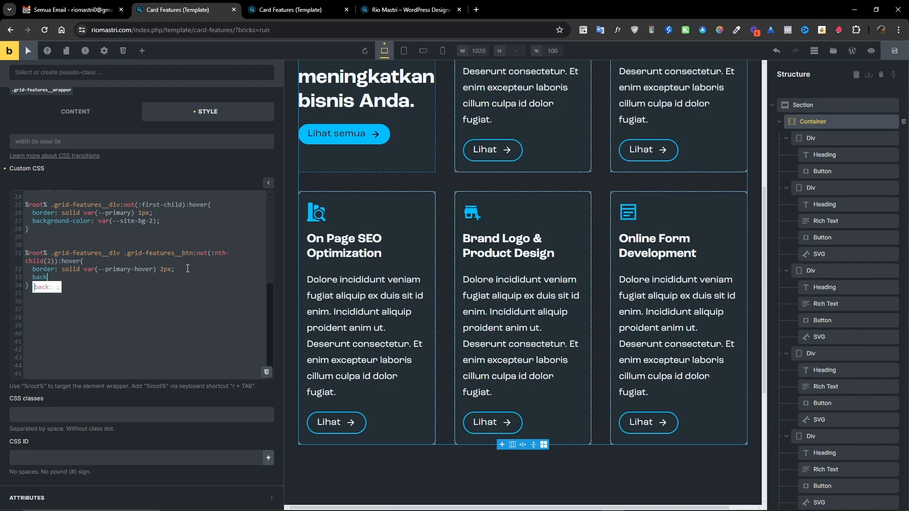
{"action": "type", "text": "ground-color: "}
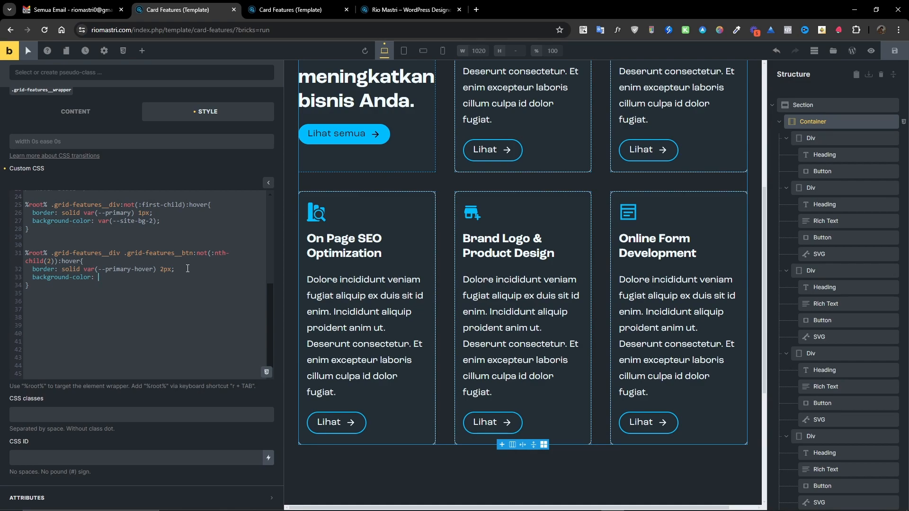
{"action": "type", "text": ";var()-"}
{"action": "type", "text": "rimary-hover"}
{"action": "key", "text": "Return"}
Add color: var(--black) to the button hover rule.
{"action": "type", "text": "co"}
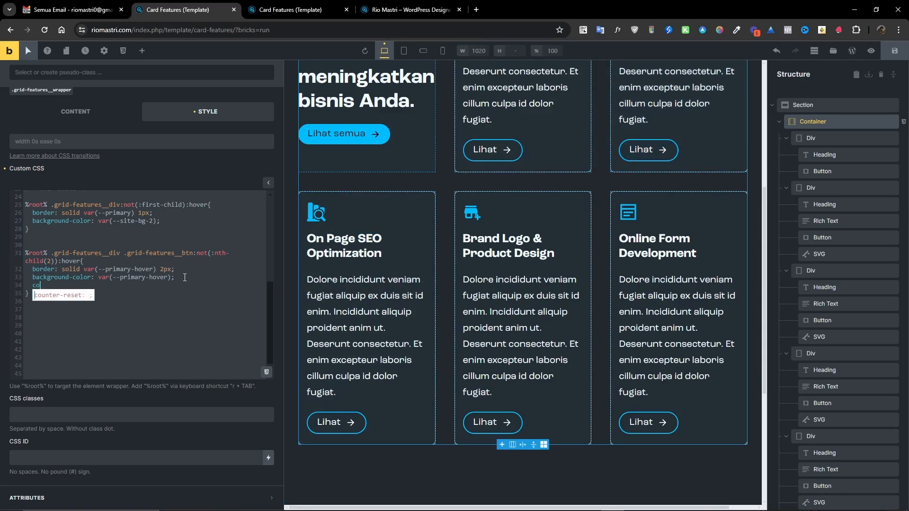
{"action": "type", "text": "lor: "}
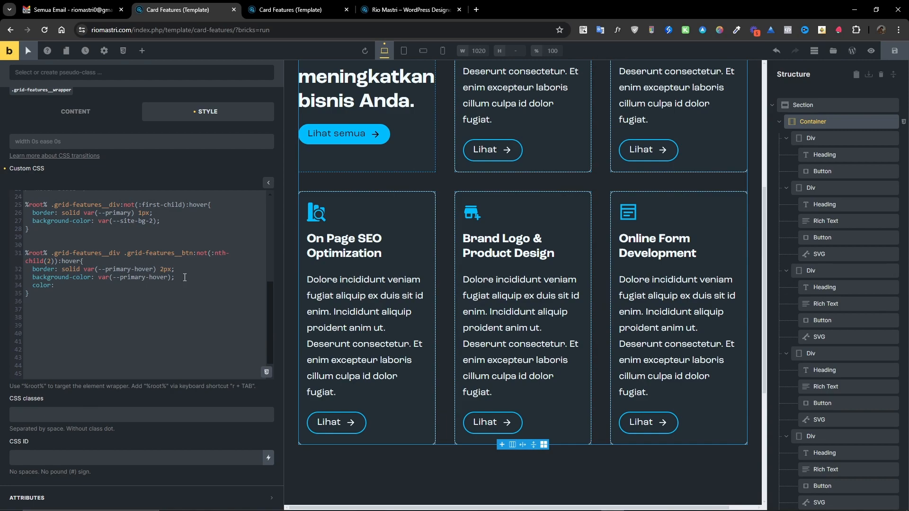
{"action": "type", "text": "var(--black);"}
Inspect the card button's hover state and its icon settings.
{"action": "left_click", "coordinate": [817, 237]}
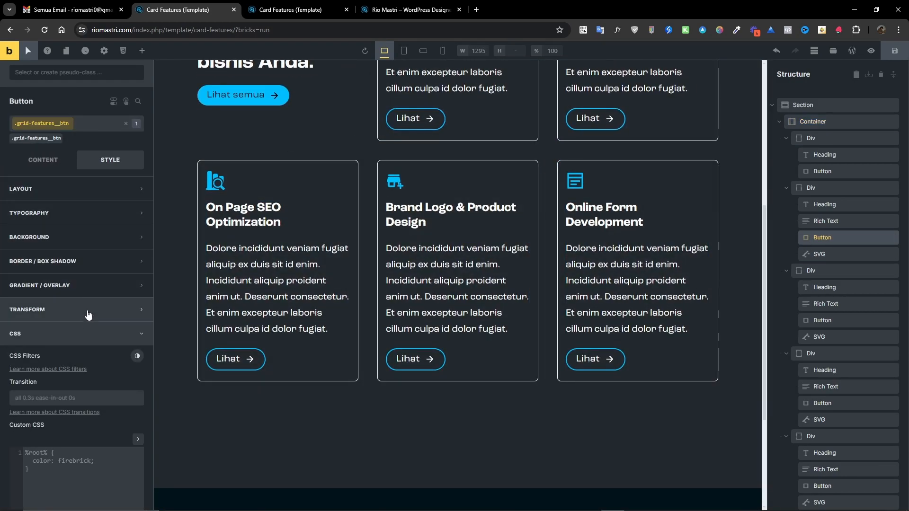
{"action": "left_click", "coordinate": [51, 163]}
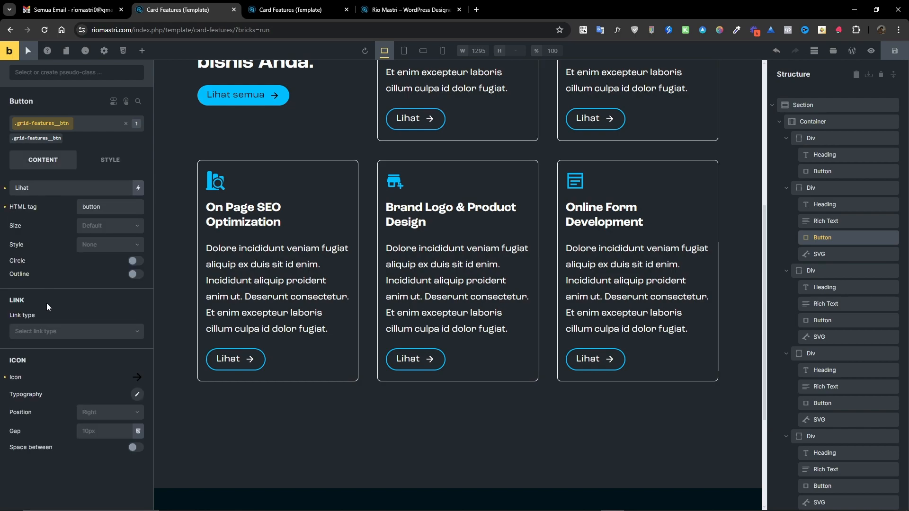
{"action": "left_click", "coordinate": [63, 71]}
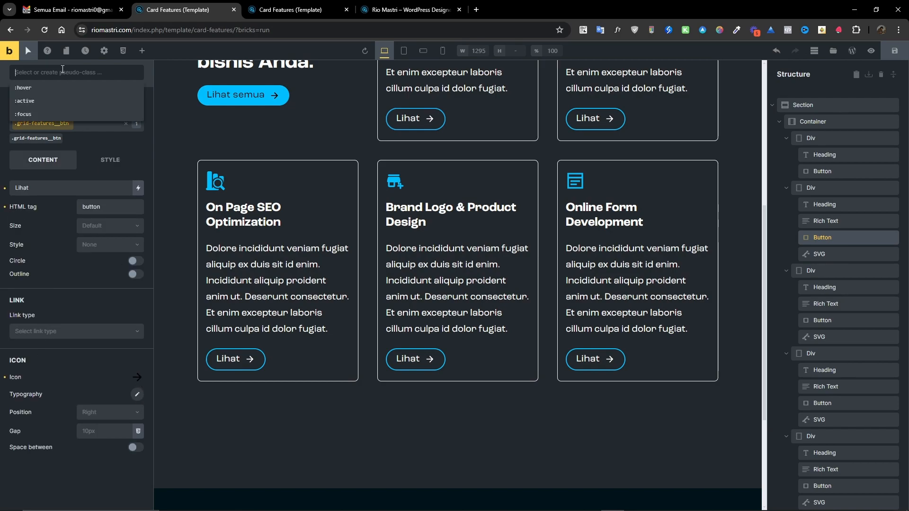
{"action": "left_click", "coordinate": [57, 88]}
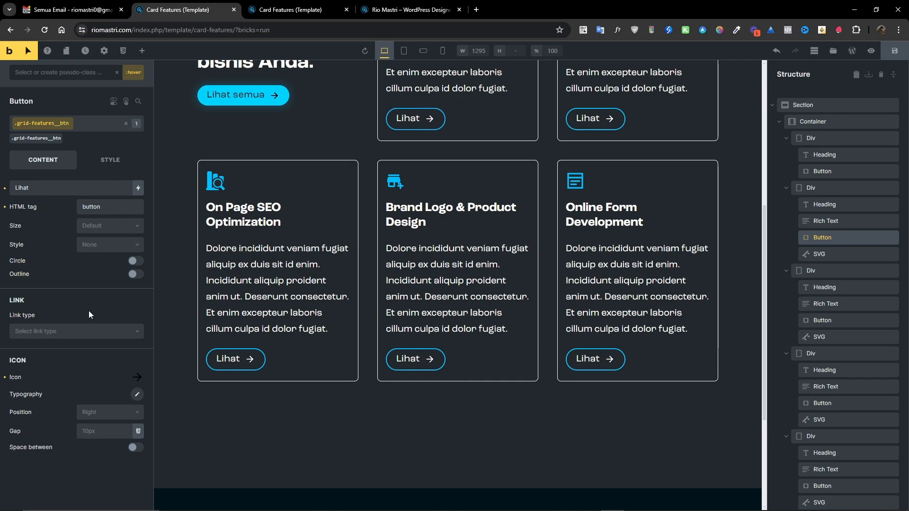
{"action": "left_click", "coordinate": [137, 377]}
{"action": "scroll", "coordinate": [102, 360], "scroll_direction": "down", "scroll_amount": 4}
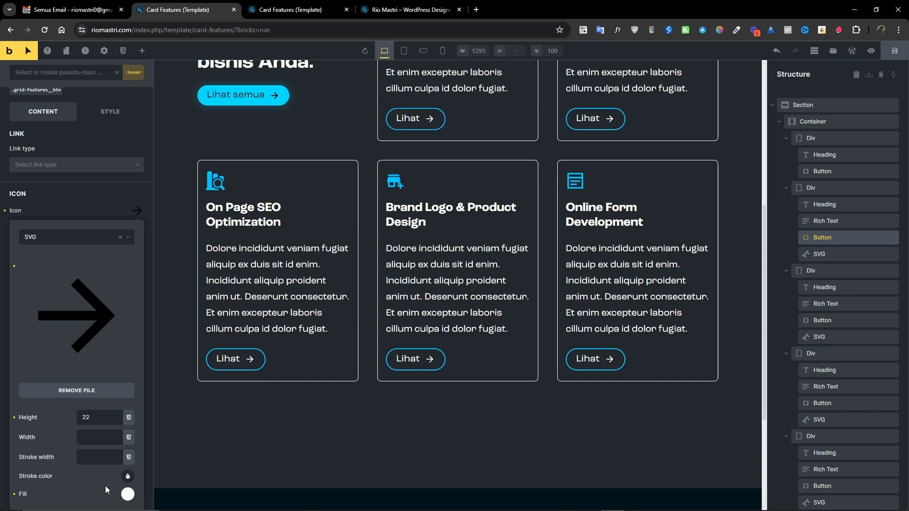
{"action": "left_click", "coordinate": [86, 209]}
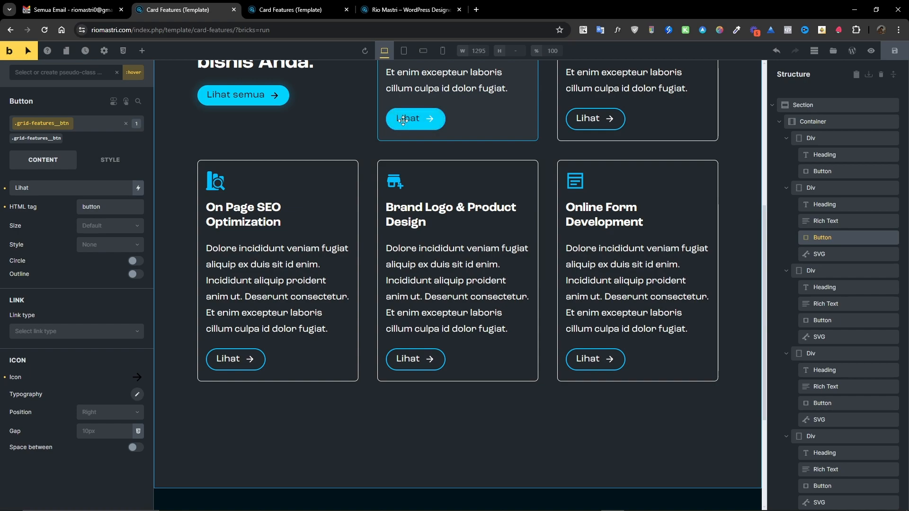
Delete the color declaration from the button hover rule in the container's custom CSS.
{"action": "left_click", "coordinate": [819, 123]}
{"action": "left_click", "coordinate": [106, 162]}
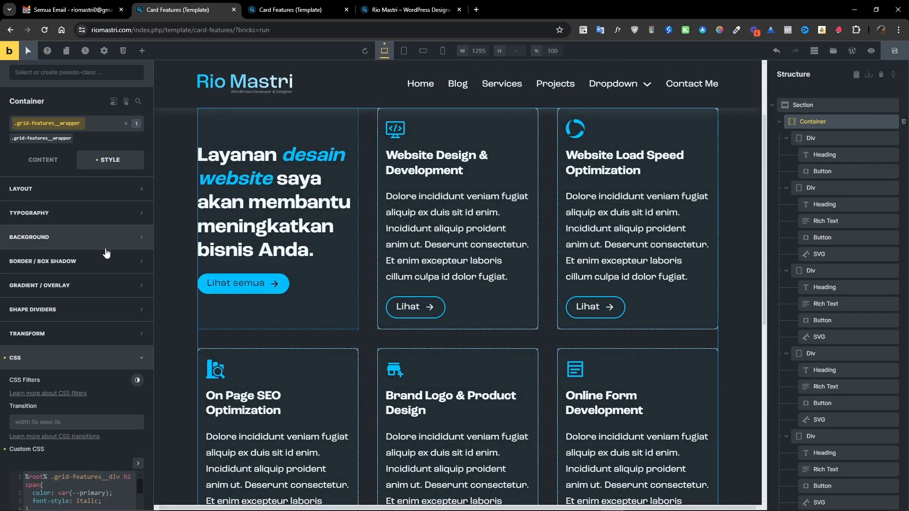
{"action": "scroll", "coordinate": [81, 406], "scroll_direction": "down", "scroll_amount": 4}
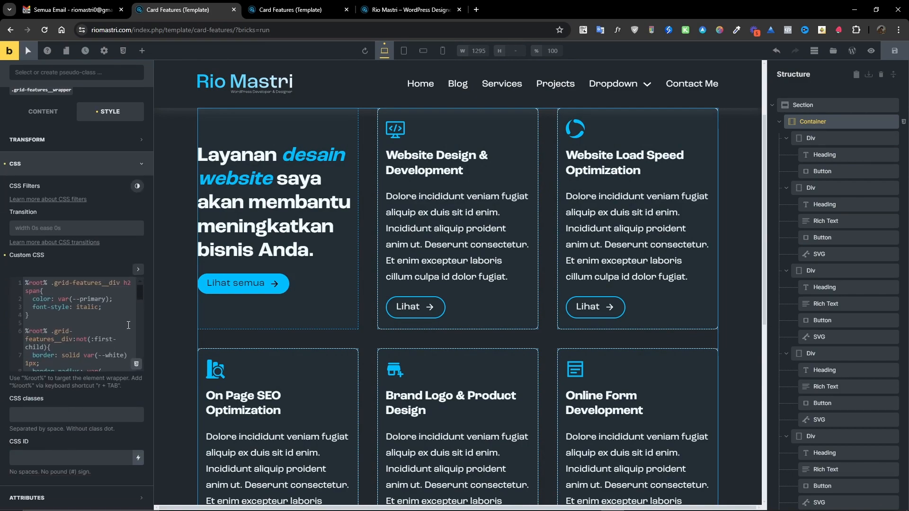
{"action": "left_click", "coordinate": [138, 270]}
{"action": "scroll", "coordinate": [134, 379], "scroll_direction": "down", "scroll_amount": 6}
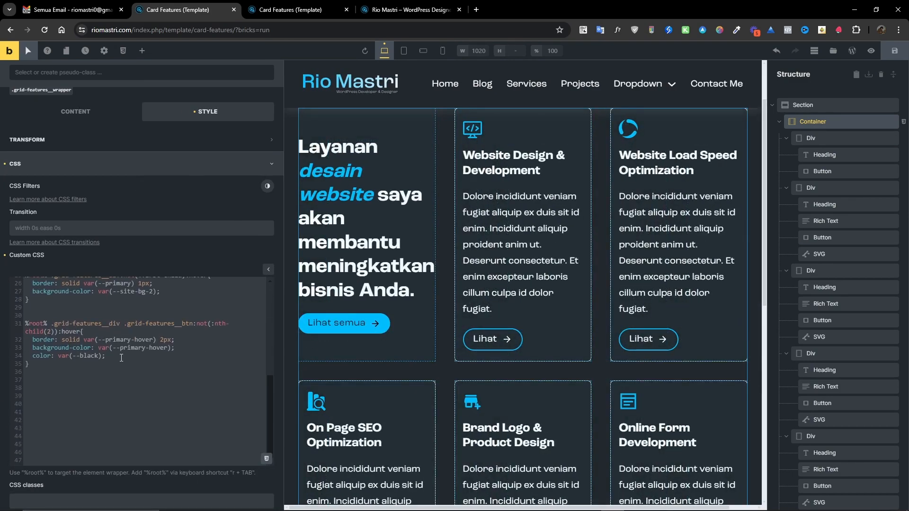
{"action": "left_click_drag", "start_coordinate": [124, 356], "coordinate": [206, 345]}
{"action": "key", "text": "BackSpace"}
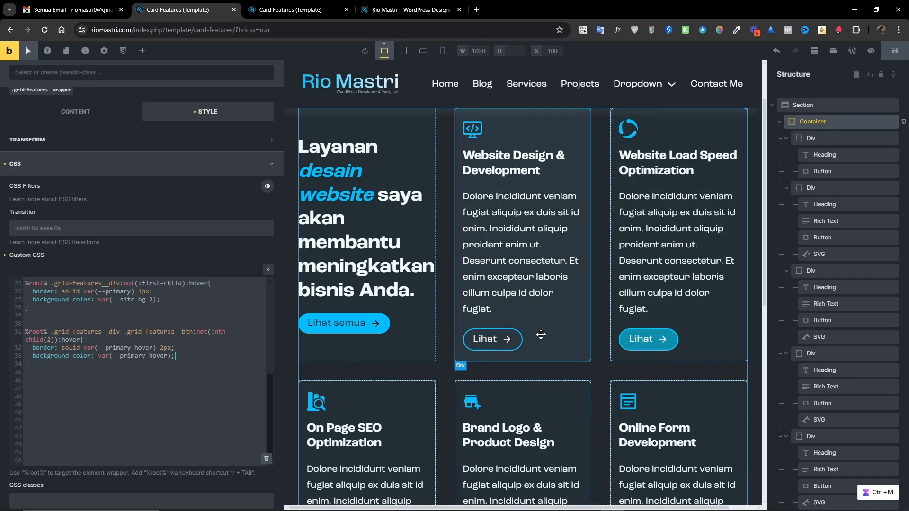
Change the button styling rule's text color to var(--white).
{"action": "scroll", "coordinate": [525, 340], "scroll_direction": "down", "scroll_amount": 2}
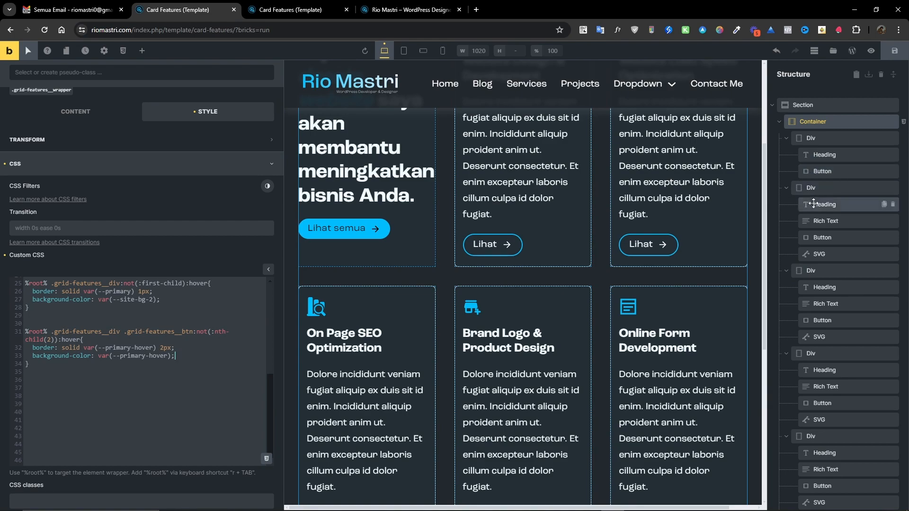
{"action": "left_click", "coordinate": [814, 243]}
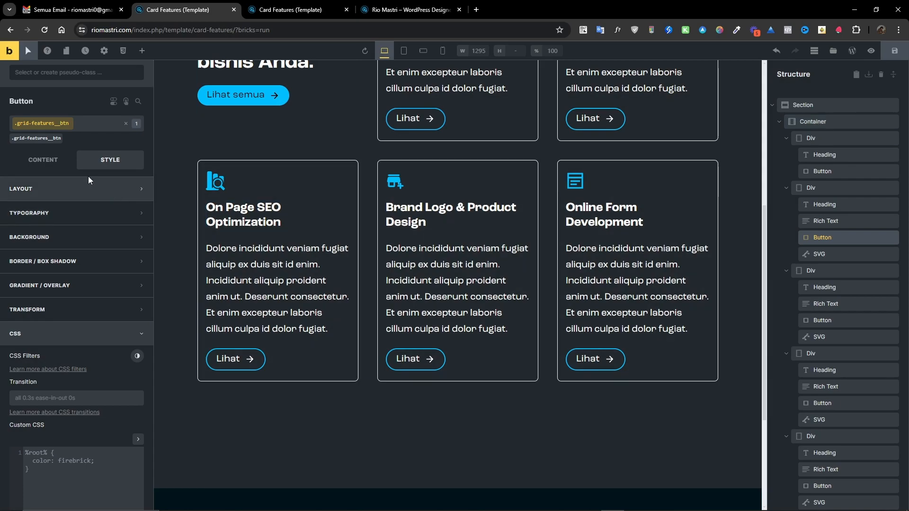
{"action": "left_click", "coordinate": [825, 122]}
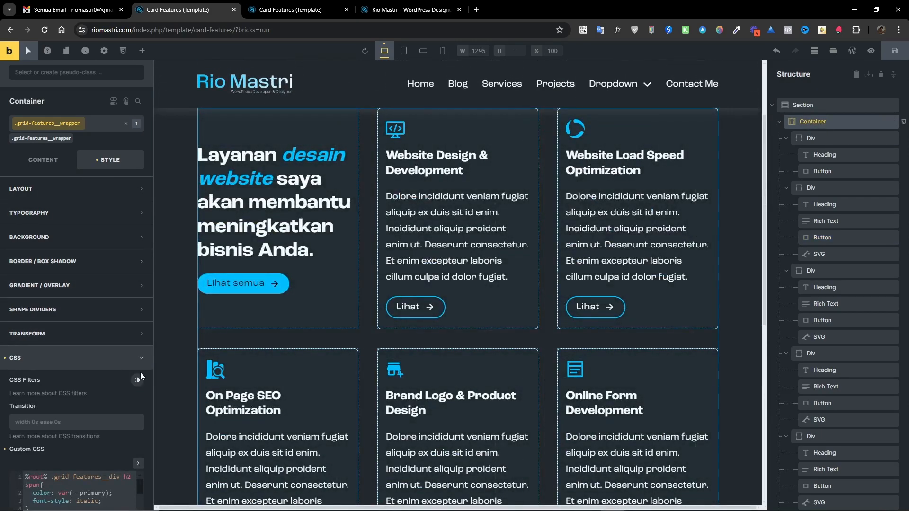
{"action": "left_click", "coordinate": [138, 463]}
{"action": "scroll", "coordinate": [128, 426], "scroll_direction": "down", "scroll_amount": 5}
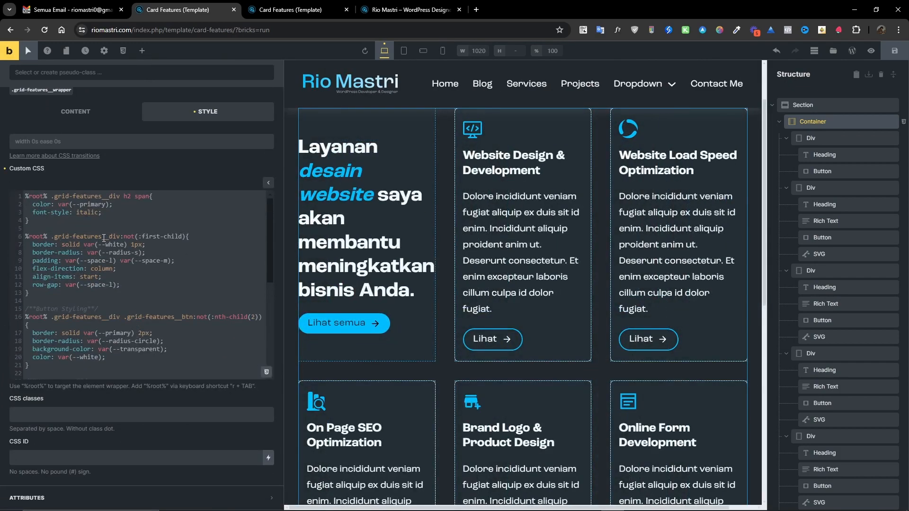
{"action": "scroll", "coordinate": [138, 255], "scroll_direction": "up", "scroll_amount": 1}
{"action": "scroll", "coordinate": [139, 265], "scroll_direction": "down", "scroll_amount": 1}
{"action": "double_click", "coordinate": [92, 359]}
{"action": "type", "text": "primary"}
{"action": "key", "text": "shift+Left"}
{"action": "key", "text": "shift+Left"}
{"action": "key", "text": "shift+Left"}
{"action": "key", "text": "shift+Left"}
{"action": "key", "text": "shift+Left"}
{"action": "key", "text": "shift+Left"}
{"action": "key", "text": "shift+Left"}
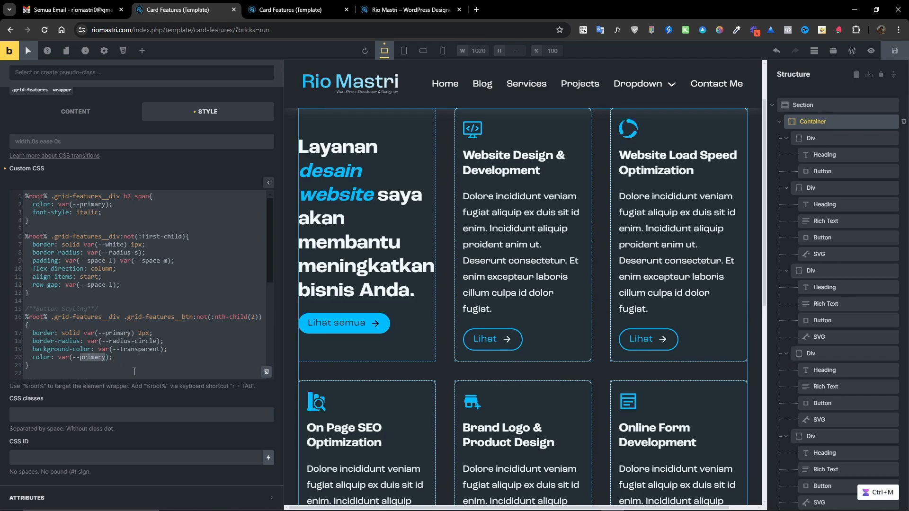
{"action": "type", "text": "white"}
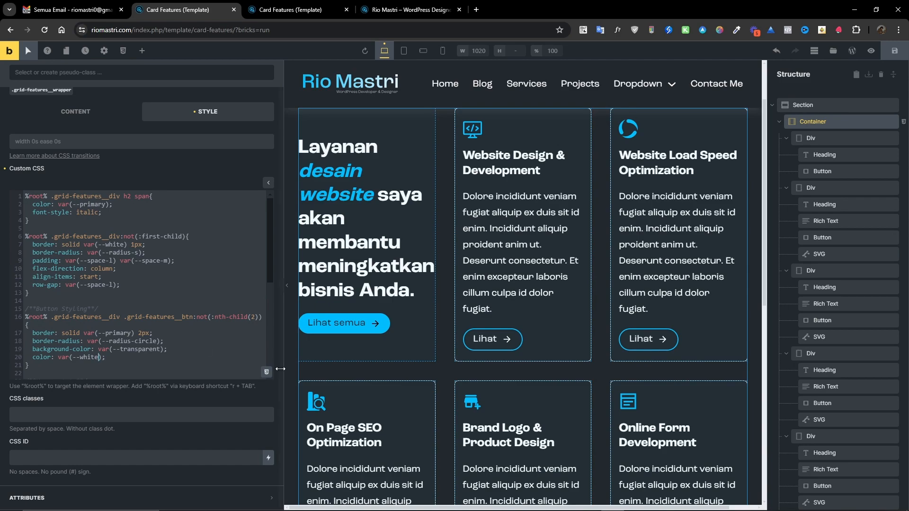
Add transform: translateY(-8px) to the card hover rule.
{"action": "scroll", "coordinate": [538, 270], "scroll_direction": "down", "scroll_amount": 3}
{"action": "scroll", "coordinate": [544, 314], "scroll_direction": "up", "scroll_amount": 2}
{"action": "scroll", "coordinate": [525, 260], "scroll_direction": "up", "scroll_amount": 2}
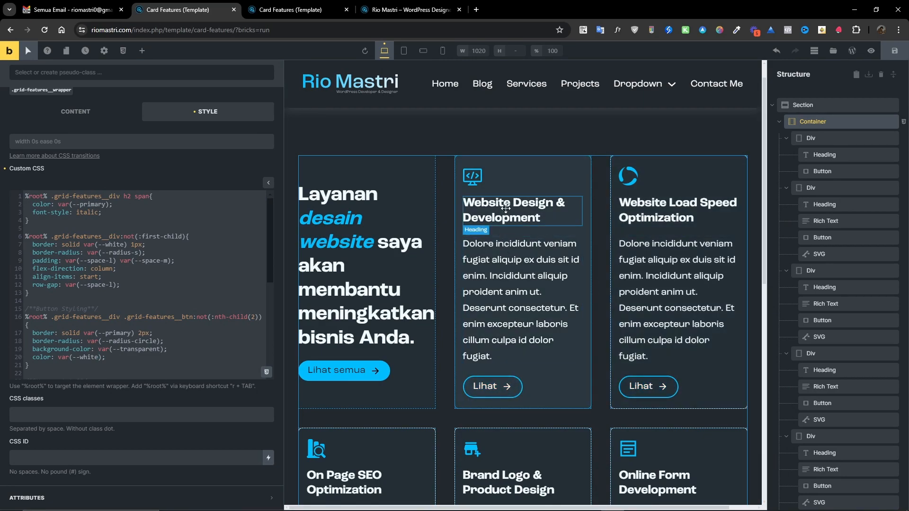
{"action": "scroll", "coordinate": [613, 183], "scroll_direction": "down", "scroll_amount": 1}
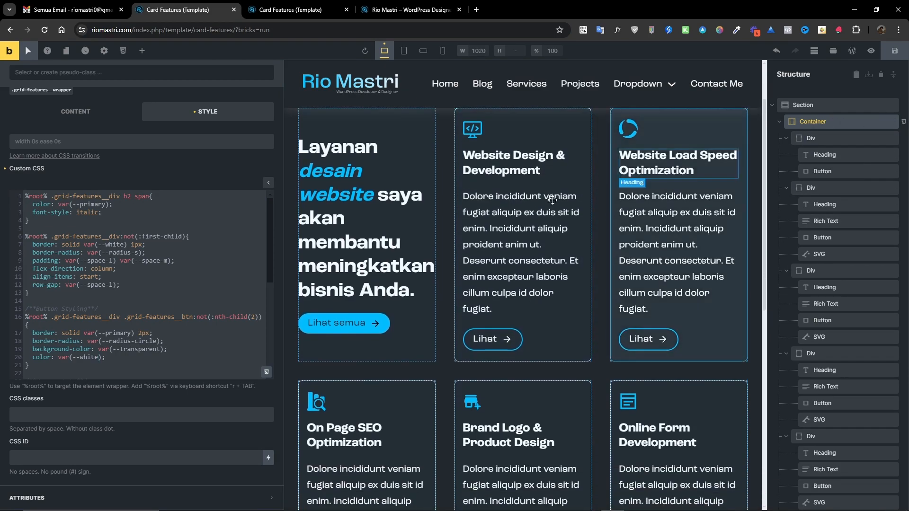
{"action": "scroll", "coordinate": [187, 353], "scroll_direction": "up", "scroll_amount": 2}
{"action": "scroll", "coordinate": [187, 353], "scroll_direction": "down", "scroll_amount": 2}
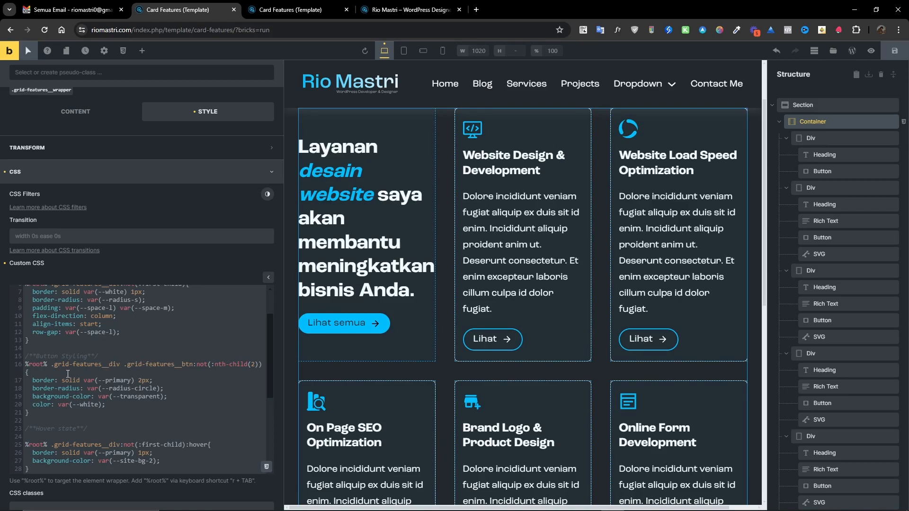
{"action": "scroll", "coordinate": [61, 381], "scroll_direction": "down", "scroll_amount": 1}
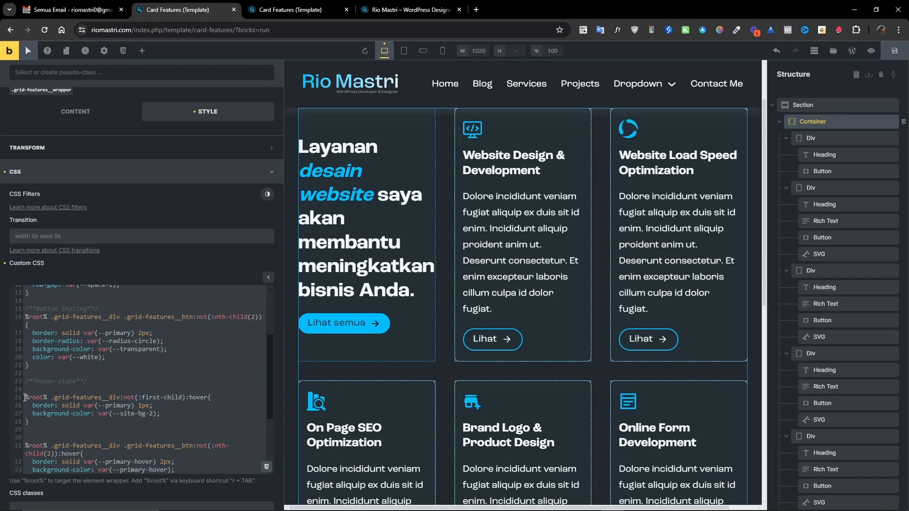
{"action": "left_click", "coordinate": [160, 415]}
{"action": "key", "text": "Return"}
{"action": "type", "text": "trans"}
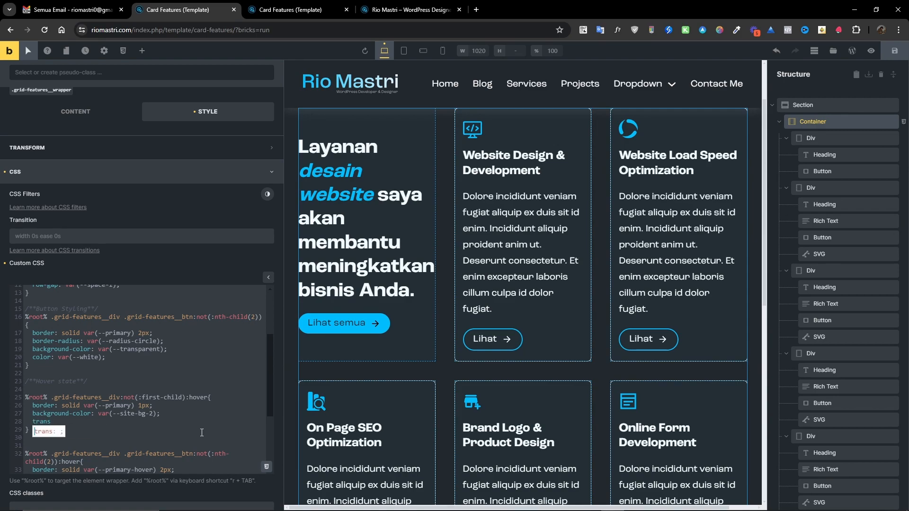
{"action": "type", "text": "form: translateY:"}
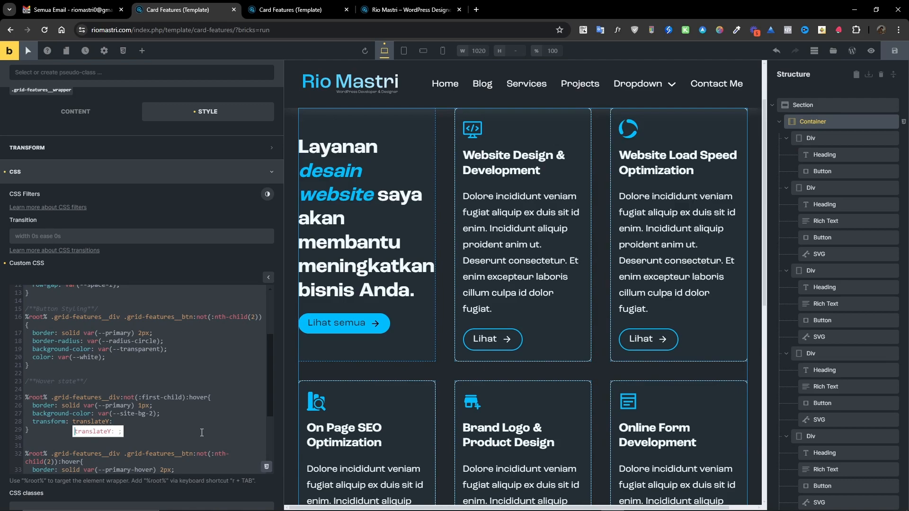
{"action": "key", "text": "BackSpace"}
{"action": "type", "text": "();"}
{"action": "type", "text": "-"}
{"action": "type", "text": "8"}
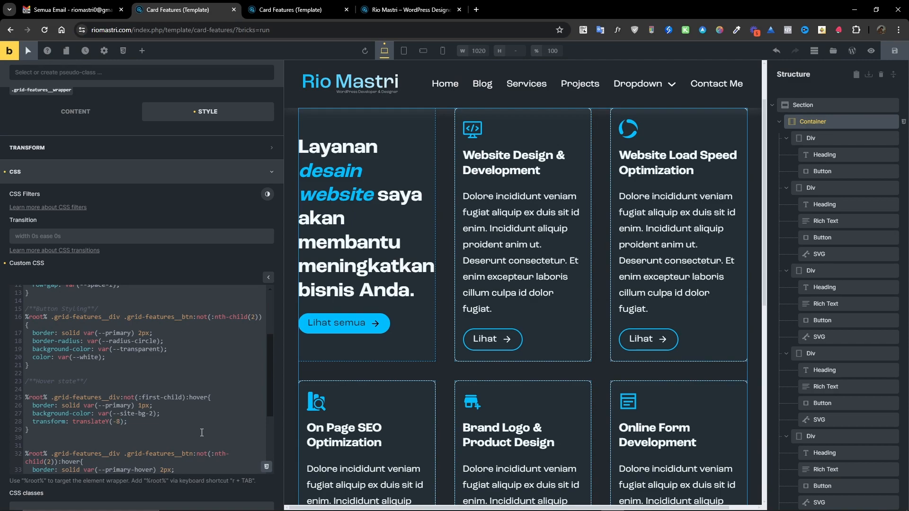
{"action": "type", "text": "px"}
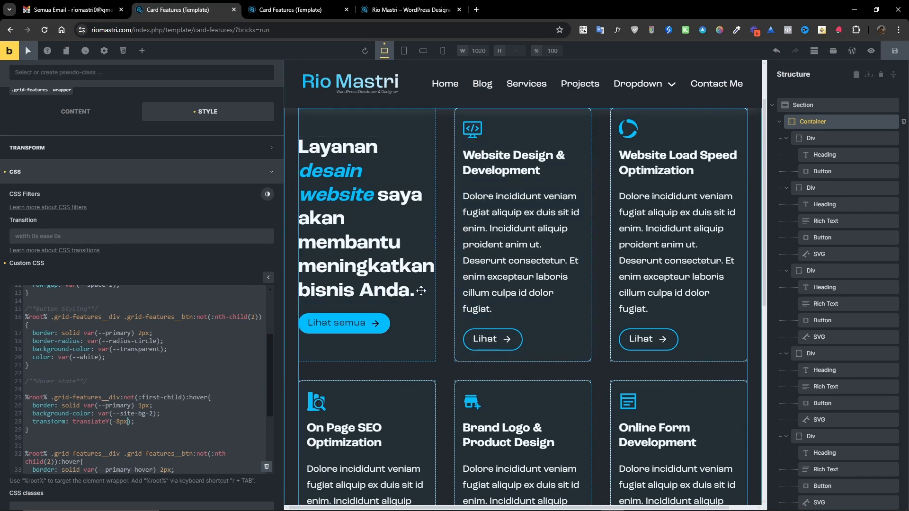
Set the card hover translateY value to -10px.
{"action": "scroll", "coordinate": [422, 279], "scroll_direction": "up", "scroll_amount": 2}
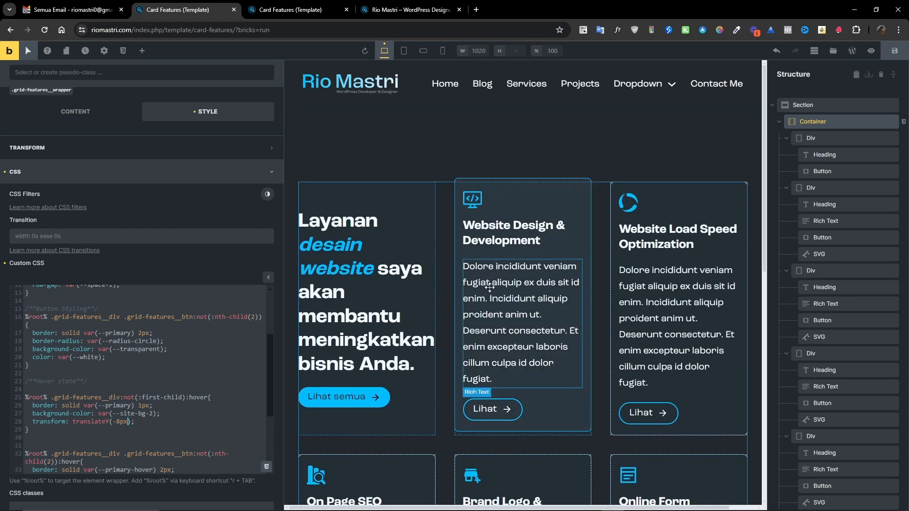
{"action": "key", "text": "ctrl+m"}
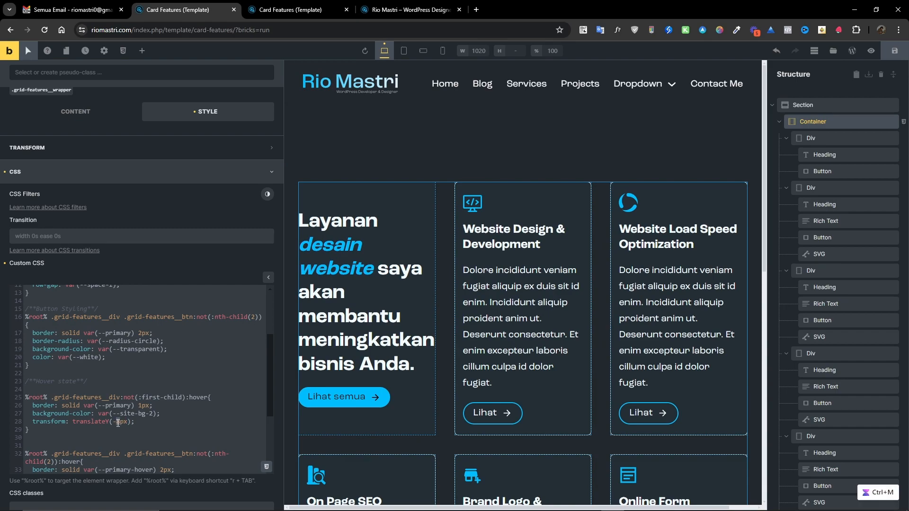
{"action": "type", "text": "10"}
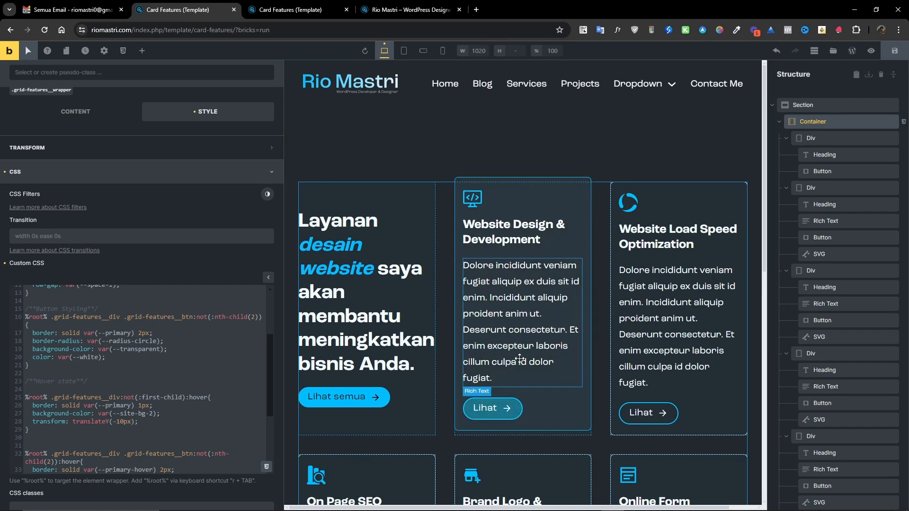
{"action": "scroll", "coordinate": [658, 299], "scroll_direction": "down", "scroll_amount": 3}
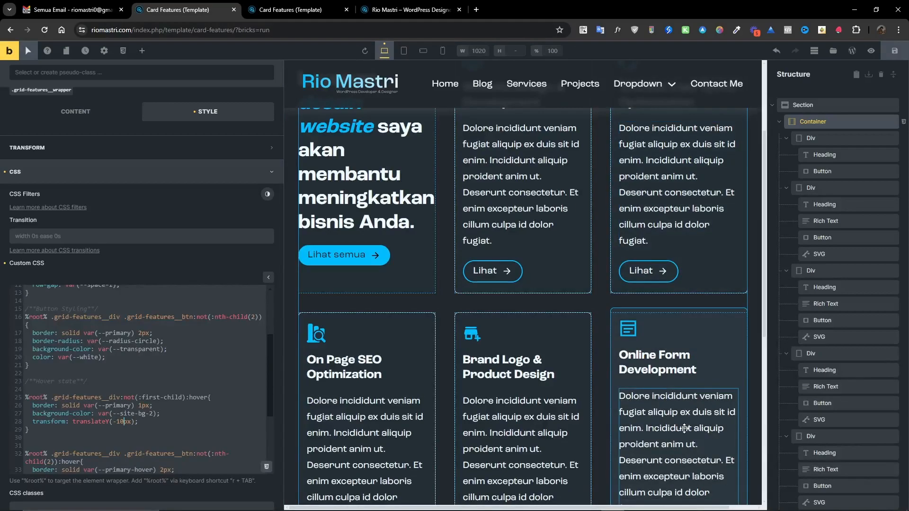
{"action": "scroll", "coordinate": [117, 383], "scroll_direction": "up", "scroll_amount": 2}
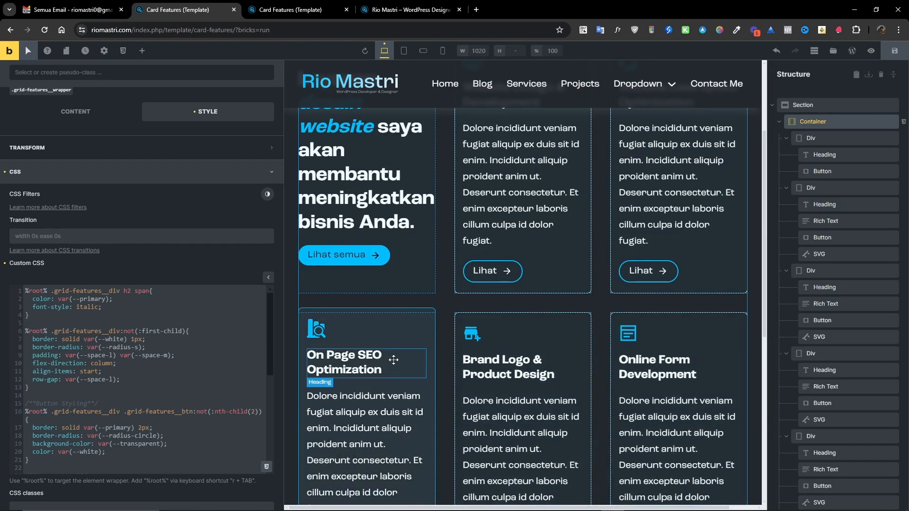
{"action": "scroll", "coordinate": [550, 369], "scroll_direction": "down", "scroll_amount": 2}
{"action": "scroll", "coordinate": [168, 358], "scroll_direction": "up", "scroll_amount": 4}
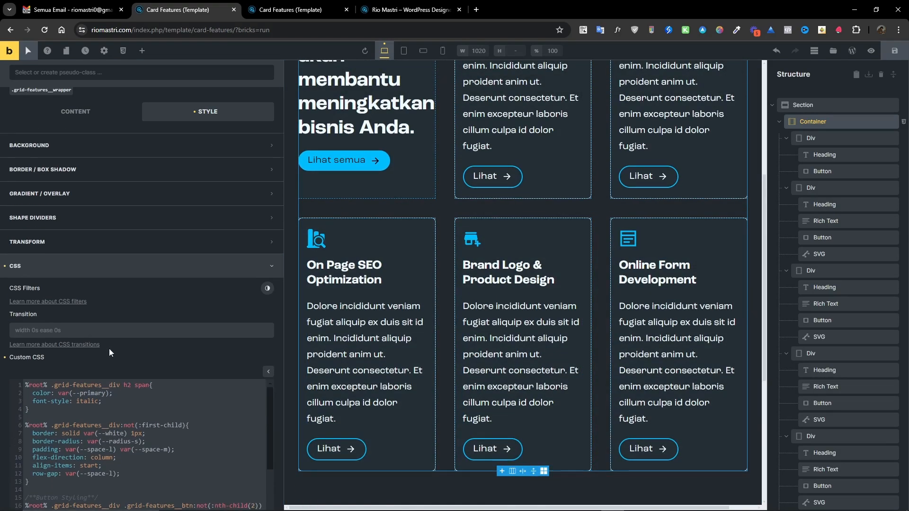
Add transition: all .5s ease-in-out to the card rule in the container's custom CSS and save the template.
{"action": "scroll", "coordinate": [205, 341], "scroll_direction": "down", "scroll_amount": 5}
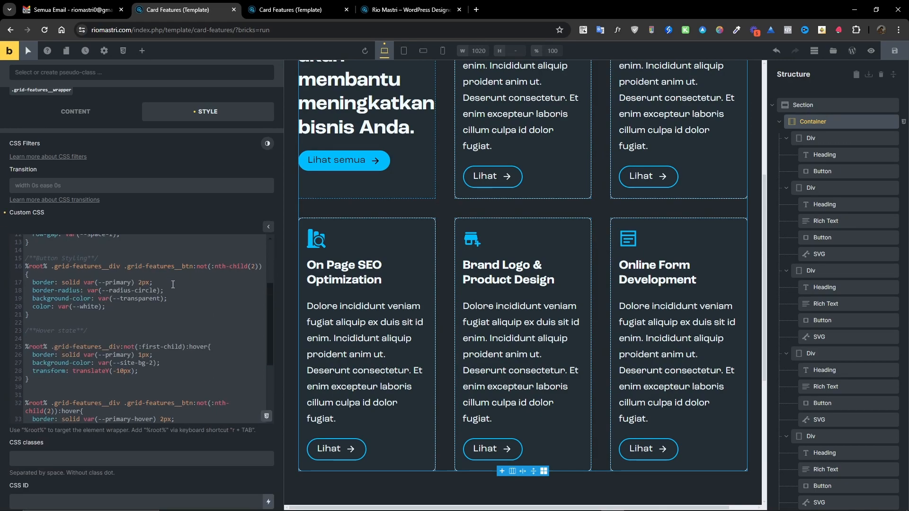
{"action": "scroll", "coordinate": [128, 330], "scroll_direction": "up", "scroll_amount": 3}
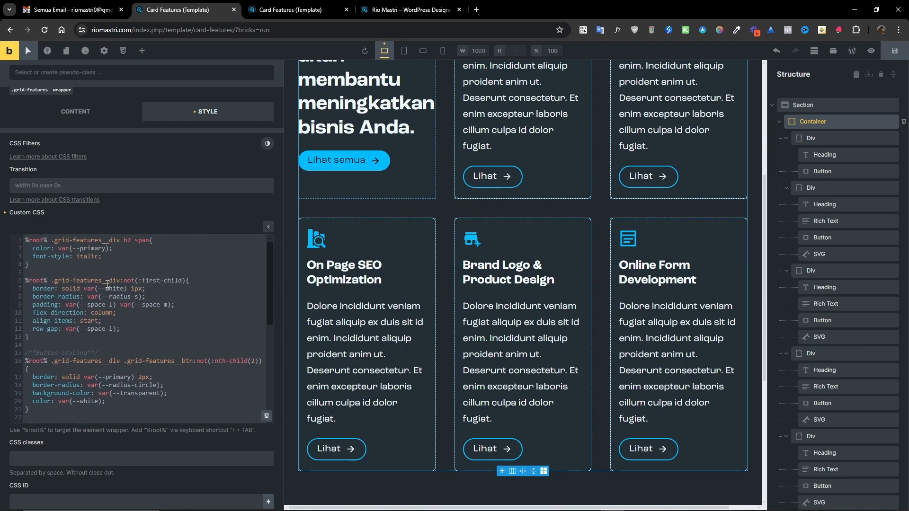
{"action": "key", "text": "Return"}
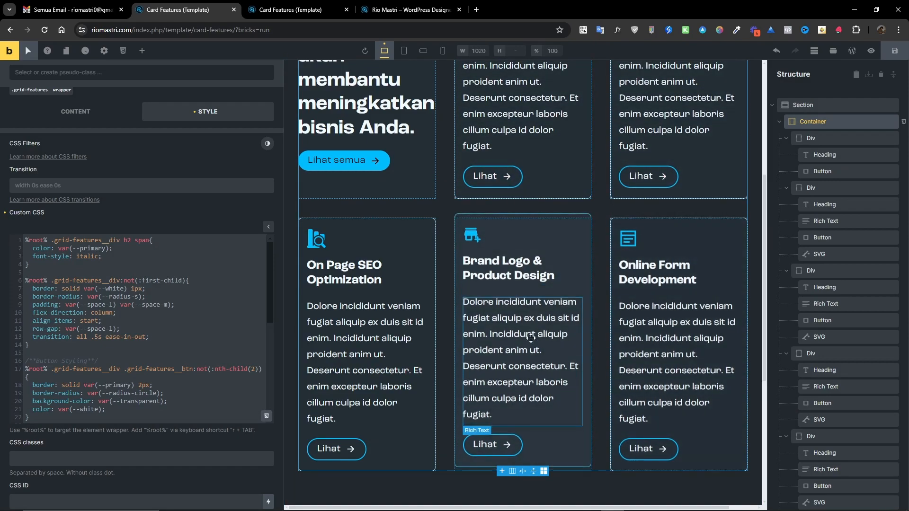
{"action": "scroll", "coordinate": [508, 246], "scroll_direction": "up", "scroll_amount": 3}
{"action": "scroll", "coordinate": [510, 245], "scroll_direction": "up", "scroll_amount": 2}
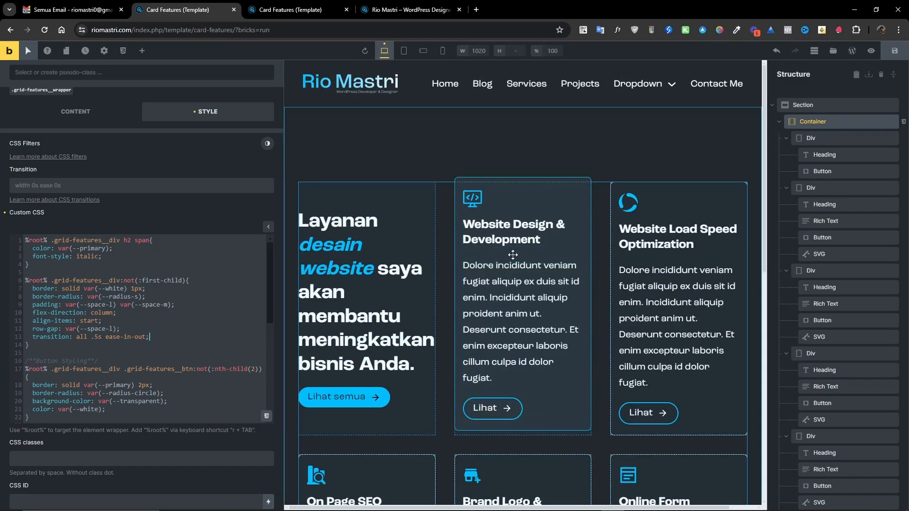
{"action": "left_click", "coordinate": [891, 52]}
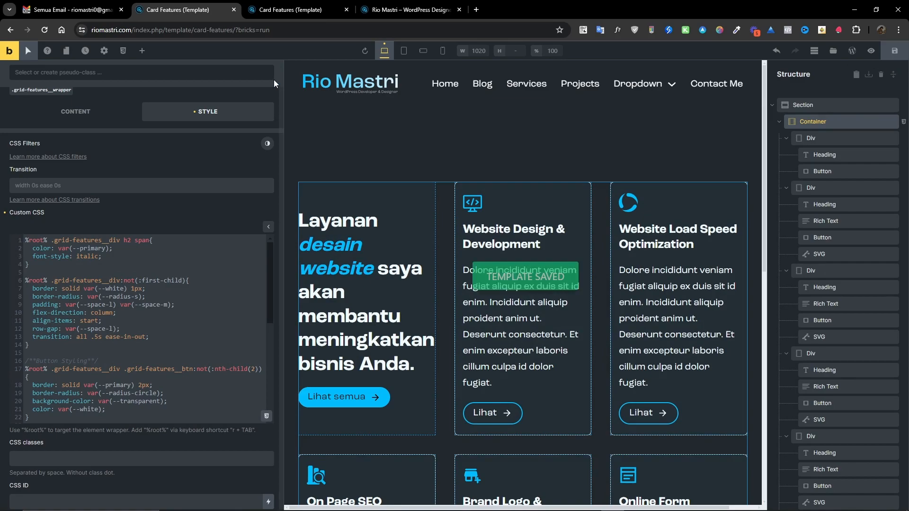
Preview the saved template on the frontend and check the card hover effects.
{"action": "left_click", "coordinate": [291, 9]}
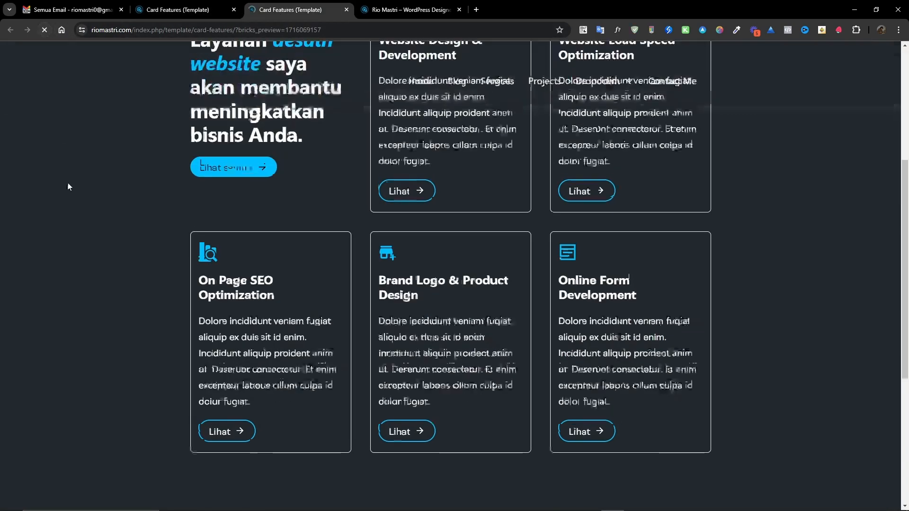
{"action": "scroll", "coordinate": [47, 343], "scroll_direction": "up", "scroll_amount": 2}
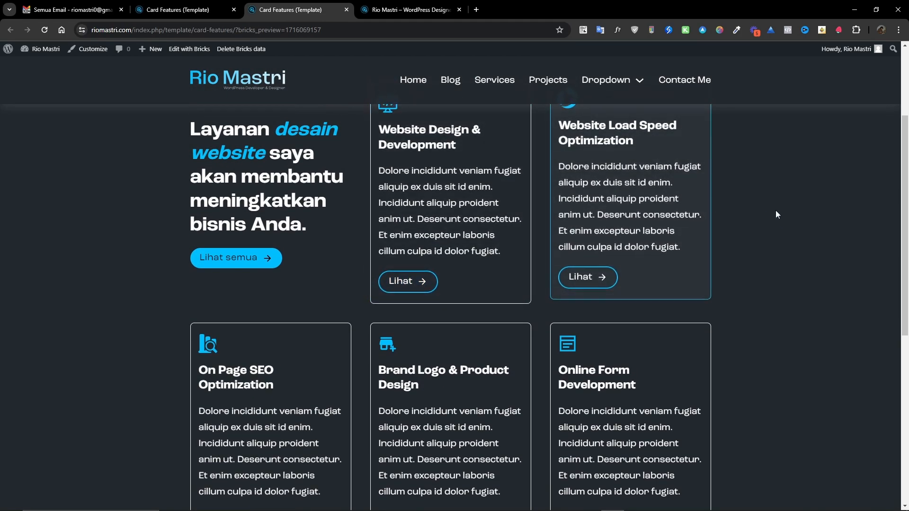
{"action": "scroll", "coordinate": [778, 222], "scroll_direction": "up", "scroll_amount": 3}
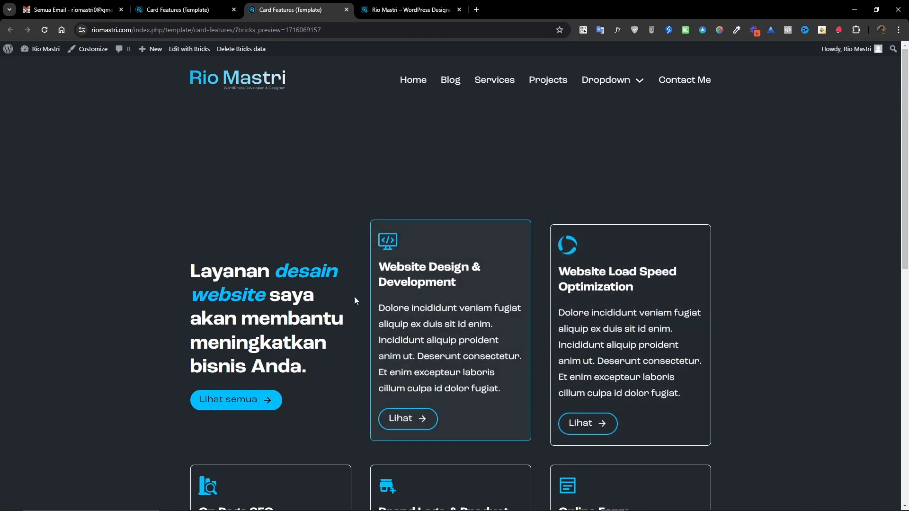
{"action": "scroll", "coordinate": [689, 370], "scroll_direction": "down", "scroll_amount": 2}
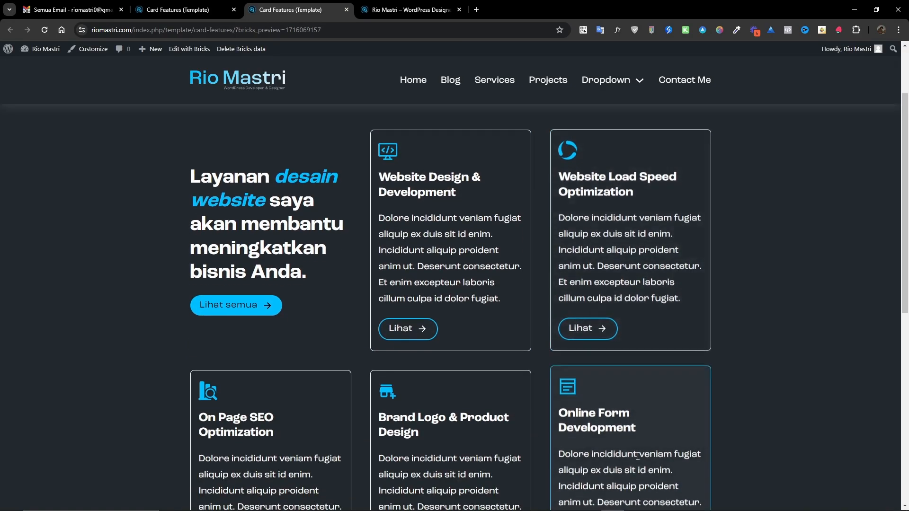
{"action": "scroll", "coordinate": [424, 422], "scroll_direction": "down", "scroll_amount": 4}
{"action": "scroll", "coordinate": [221, 412], "scroll_direction": "up", "scroll_amount": 2}
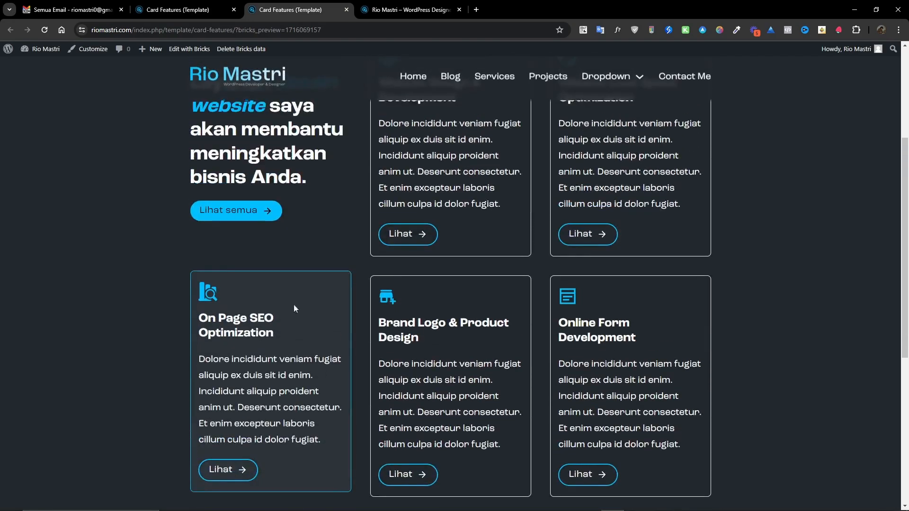
Arrange the frontend preview and the Figma design side by side to compare the card layouts.
{"action": "left_click_drag", "start_coordinate": [908, 180], "coordinate": [411, 36]}
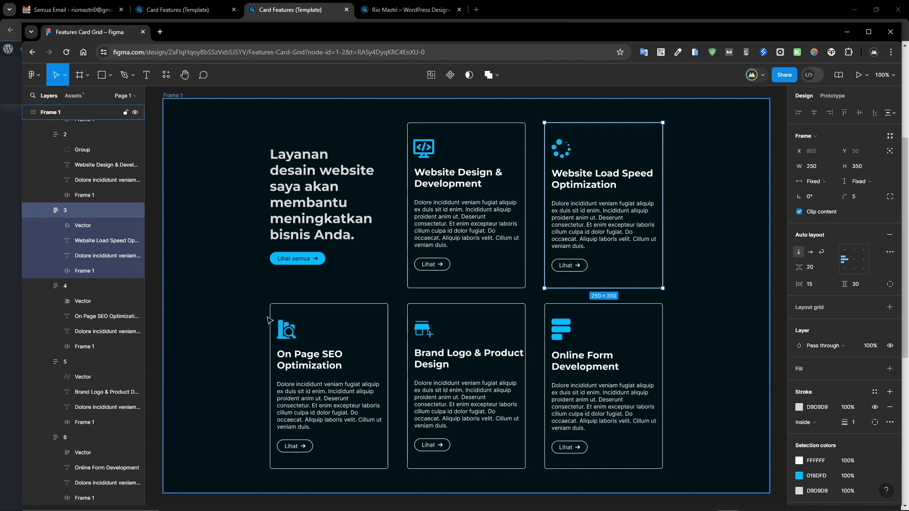
{"action": "mouse_move", "coordinate": [644, 32]}
{"action": "left_mouse_down"}
{"action": "mouse_move", "coordinate": [630, 156]}
{"action": "mouse_move", "coordinate": [637, 293]}
{"action": "mouse_move", "coordinate": [646, 209]}
{"action": "mouse_move", "coordinate": [686, 126]}
{"action": "mouse_move", "coordinate": [676, 79]}
{"action": "mouse_move", "coordinate": [635, 40]}
{"action": "mouse_move", "coordinate": [644, 30]}
{"action": "left_mouse_up"}
{"action": "left_click_drag", "start_coordinate": [23, 174], "coordinate": [281, 186]}
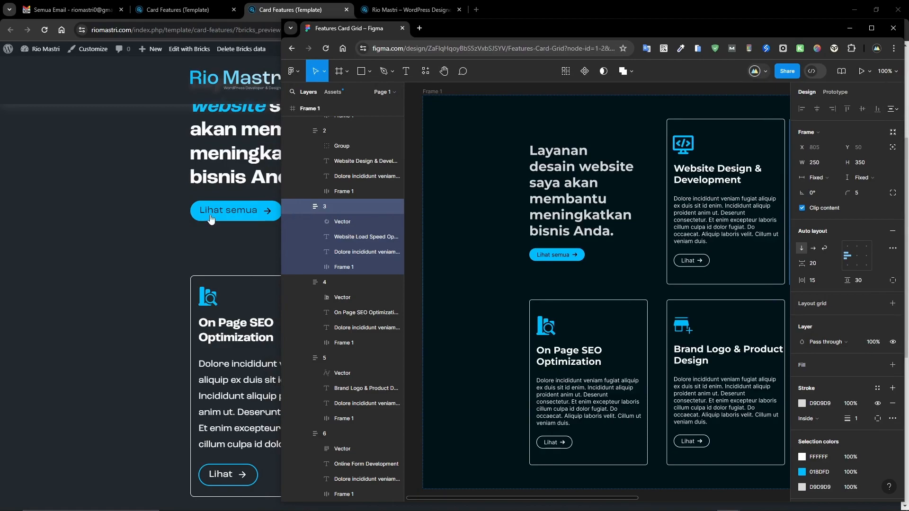
{"action": "left_click", "coordinate": [877, 10]}
{"action": "left_click_drag", "start_coordinate": [809, 24], "coordinate": [757, 9]}
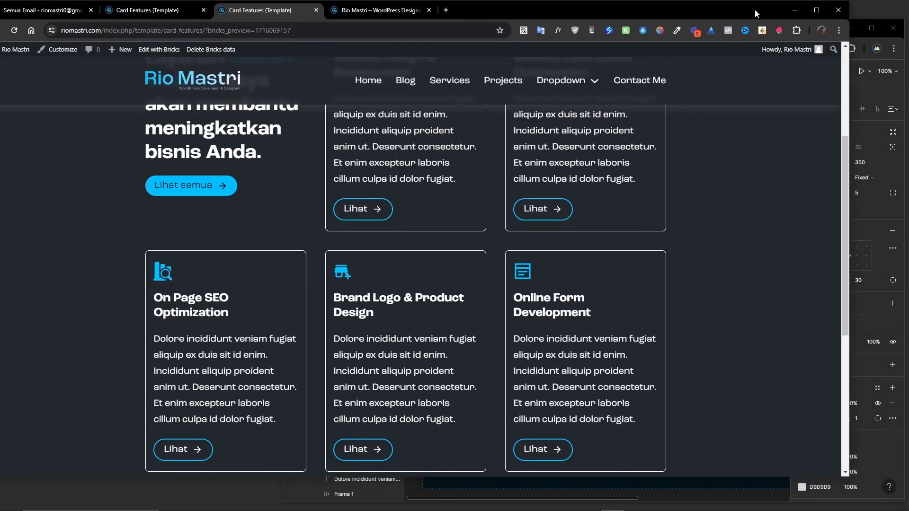
{"action": "left_click_drag", "start_coordinate": [853, 96], "coordinate": [647, 105]}
{"action": "scroll", "coordinate": [568, 237], "scroll_direction": "down", "scroll_amount": 2}
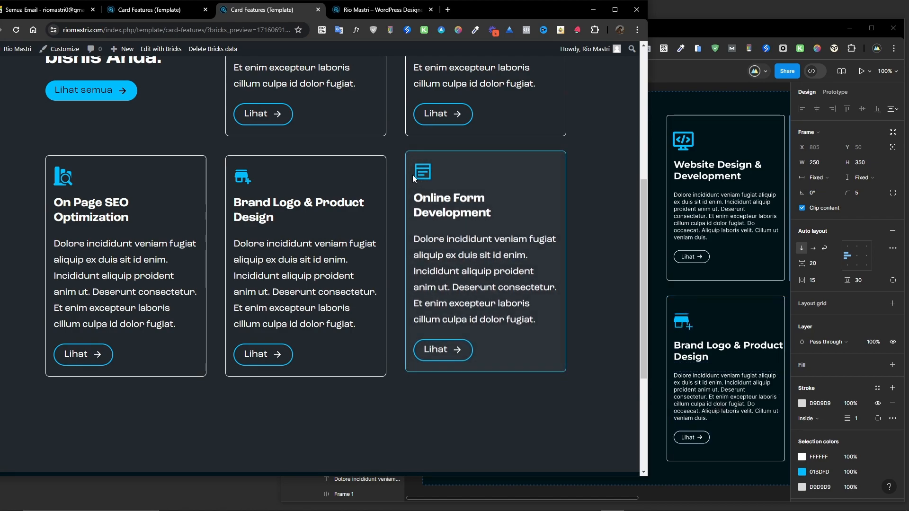
{"action": "scroll", "coordinate": [417, 189], "scroll_direction": "up", "scroll_amount": 5}
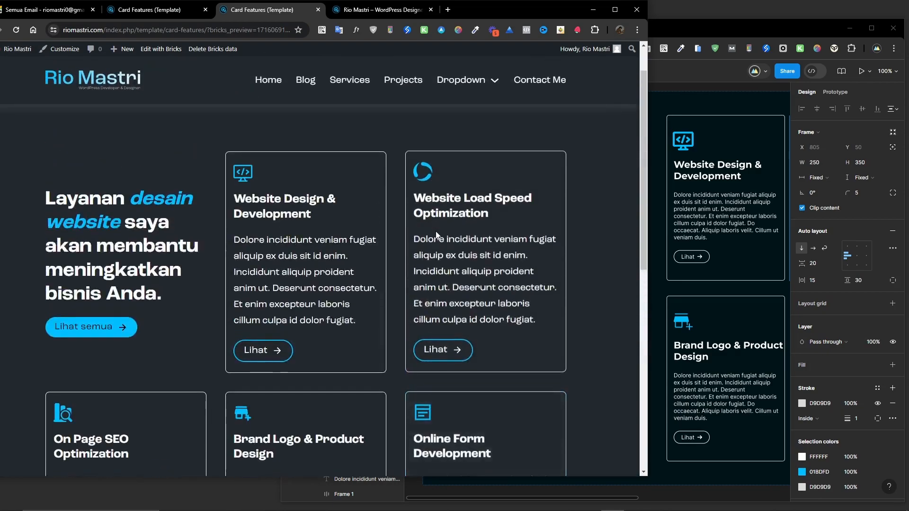
{"action": "scroll", "coordinate": [347, 271], "scroll_direction": "down", "scroll_amount": 3}
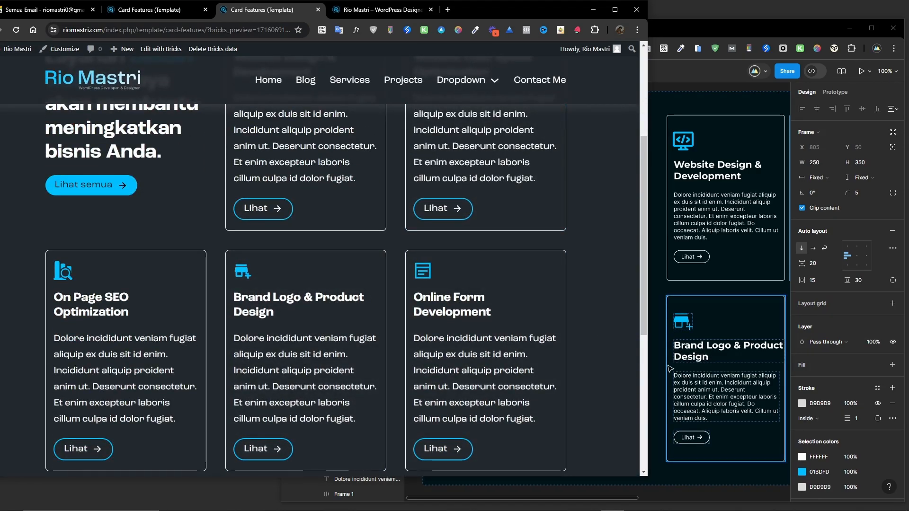
Inspect the card heading's typography in the Figma design and the section heading's typography settings in the builder.
{"action": "left_click", "coordinate": [698, 355]}
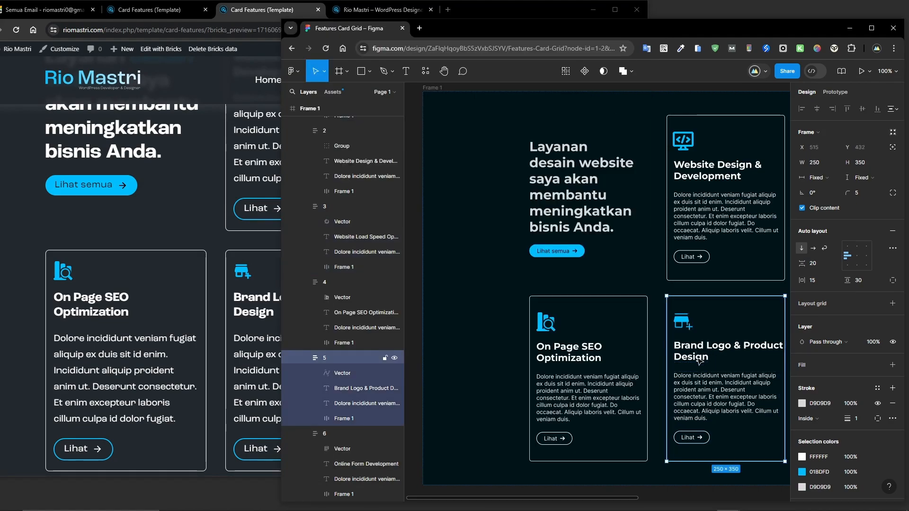
{"action": "double_click", "coordinate": [692, 362]}
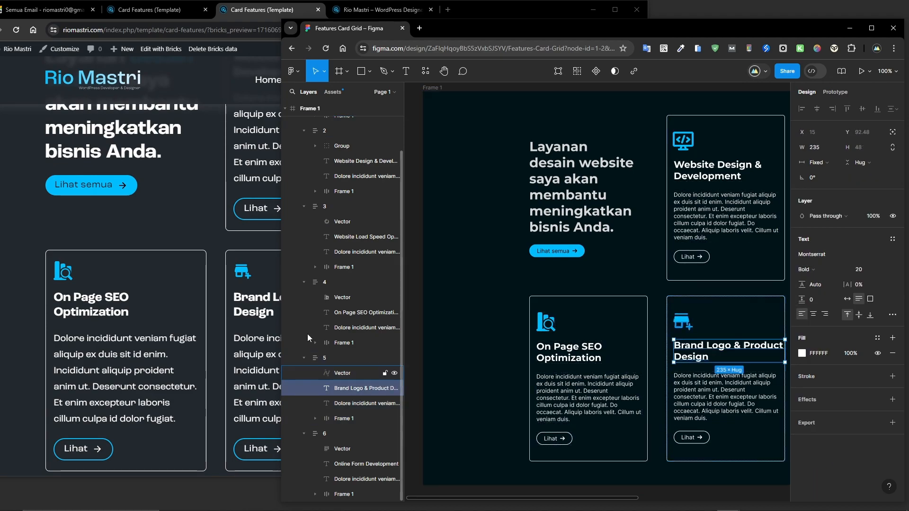
{"action": "left_click", "coordinate": [243, 310]}
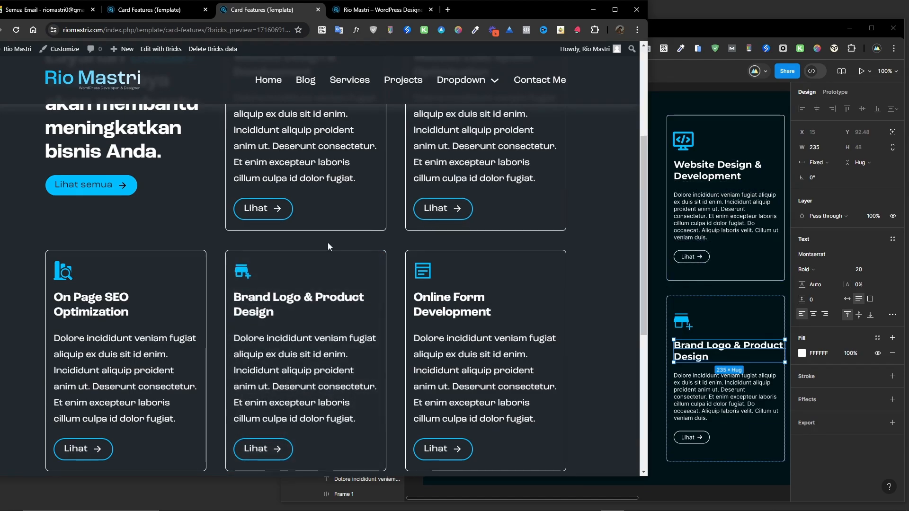
{"action": "left_click", "coordinate": [142, 10]}
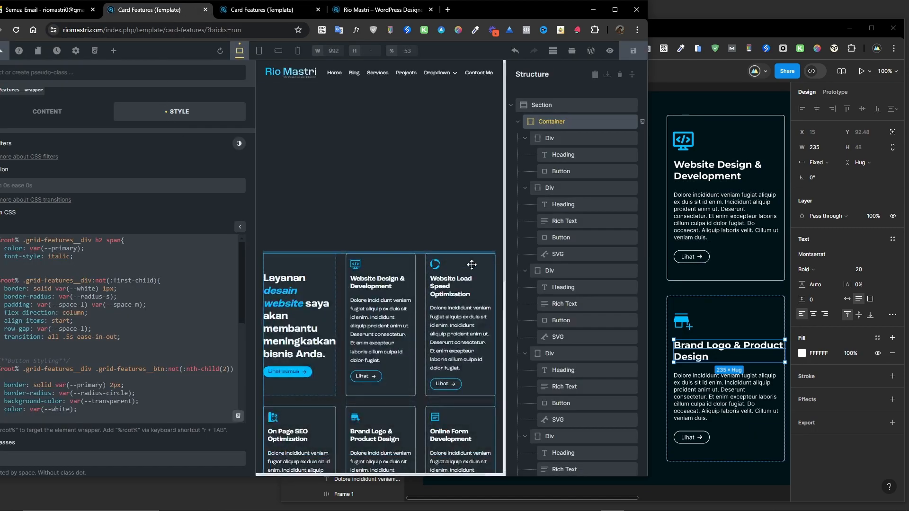
{"action": "left_click", "coordinate": [562, 156]}
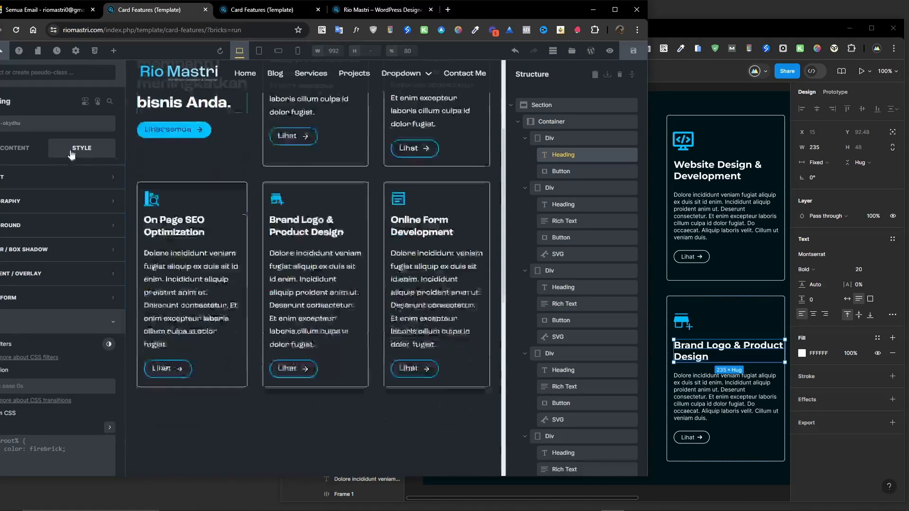
{"action": "left_click_drag", "start_coordinate": [532, 16], "coordinate": [586, 15]}
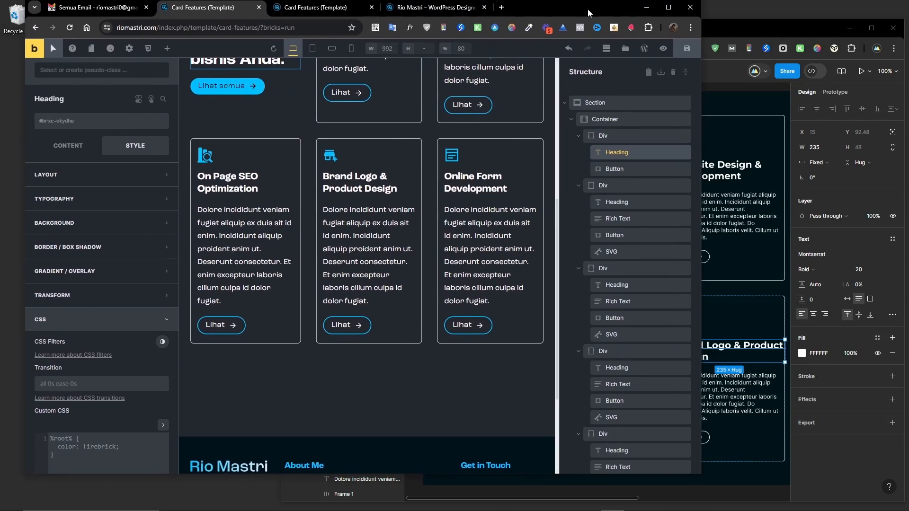
{"action": "left_click", "coordinate": [75, 202]}
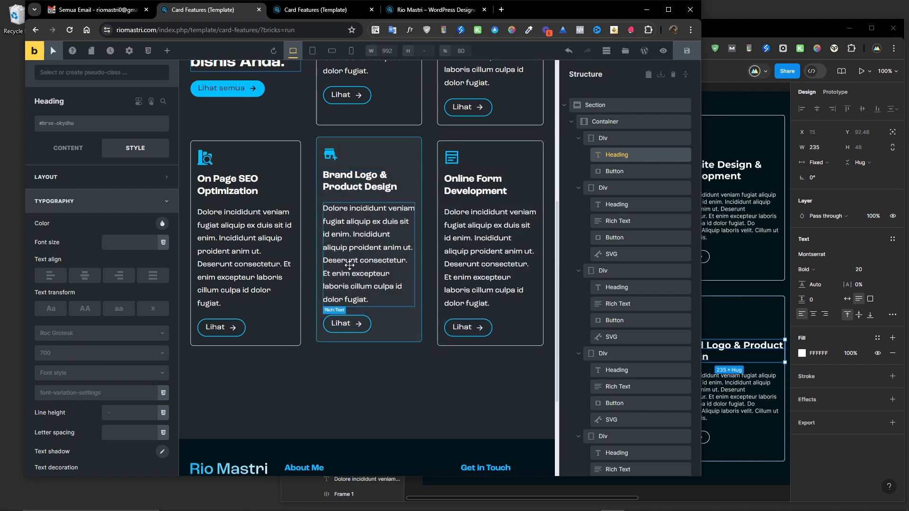
{"action": "scroll", "coordinate": [348, 260], "scroll_direction": "up", "scroll_amount": 3}
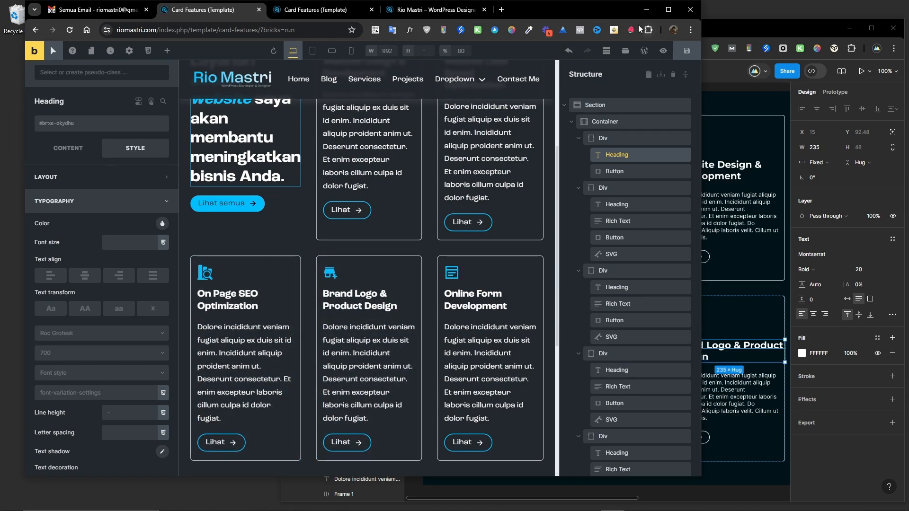
{"action": "left_click", "coordinate": [716, 114]}
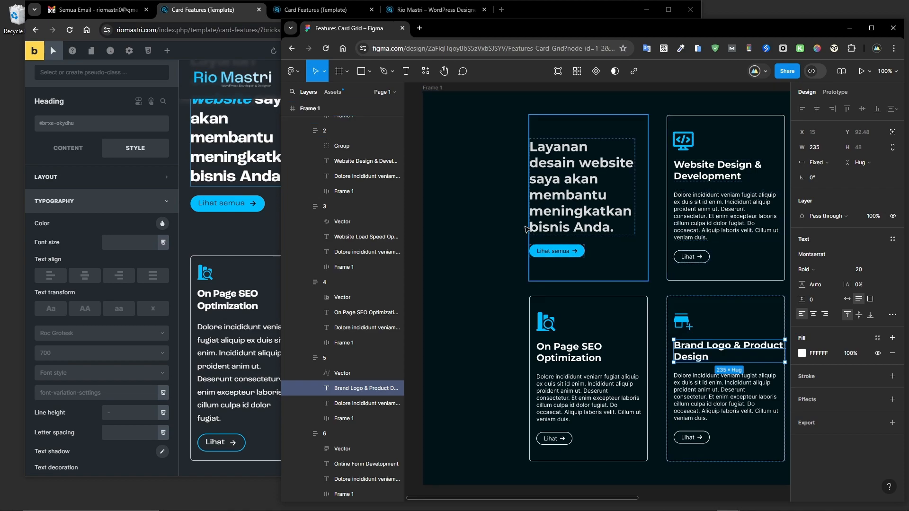
{"action": "left_click_drag", "start_coordinate": [280, 217], "coordinate": [383, 217]}
{"action": "left_click_drag", "start_coordinate": [568, 500], "coordinate": [604, 499]}
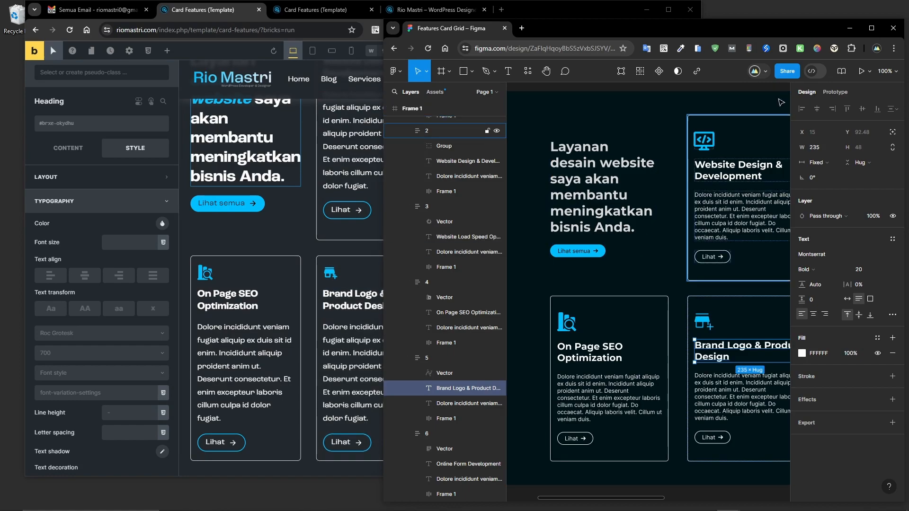
{"action": "left_click", "coordinate": [850, 29]}
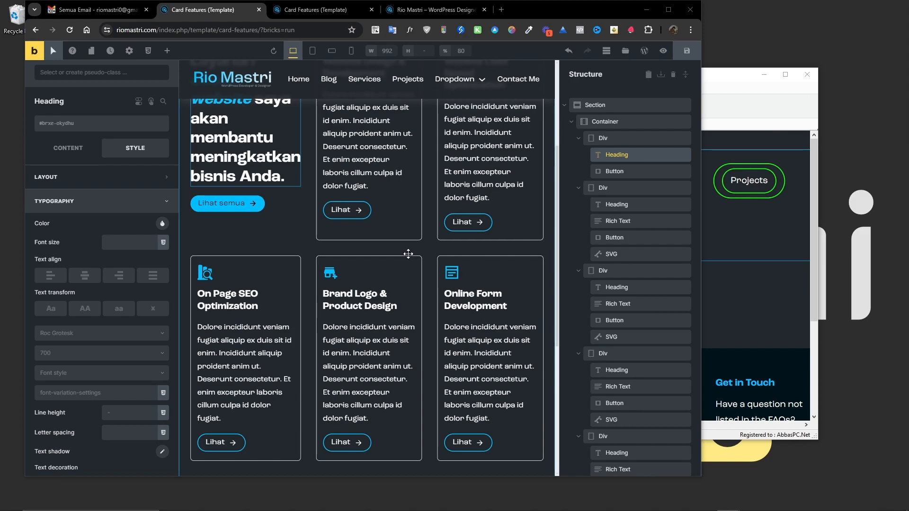
{"action": "left_click", "coordinate": [668, 9]}
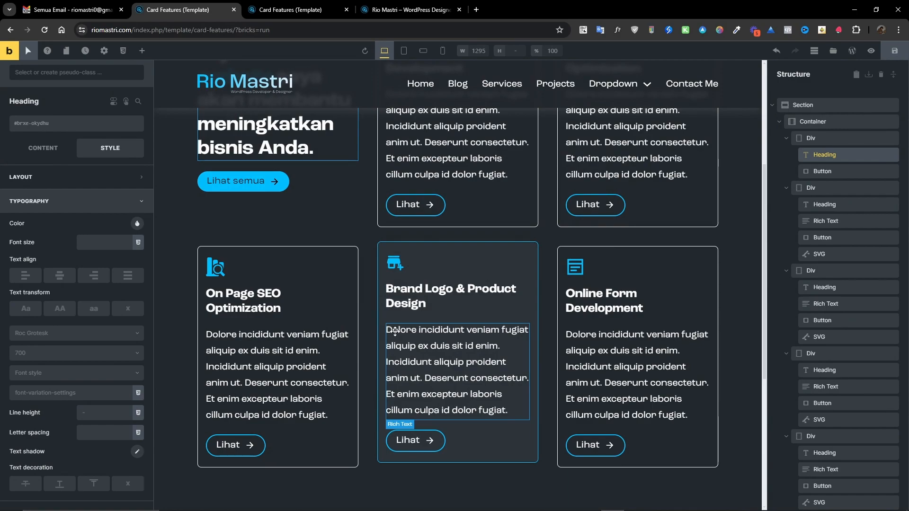
{"action": "scroll", "coordinate": [389, 253], "scroll_direction": "up", "scroll_amount": 4}
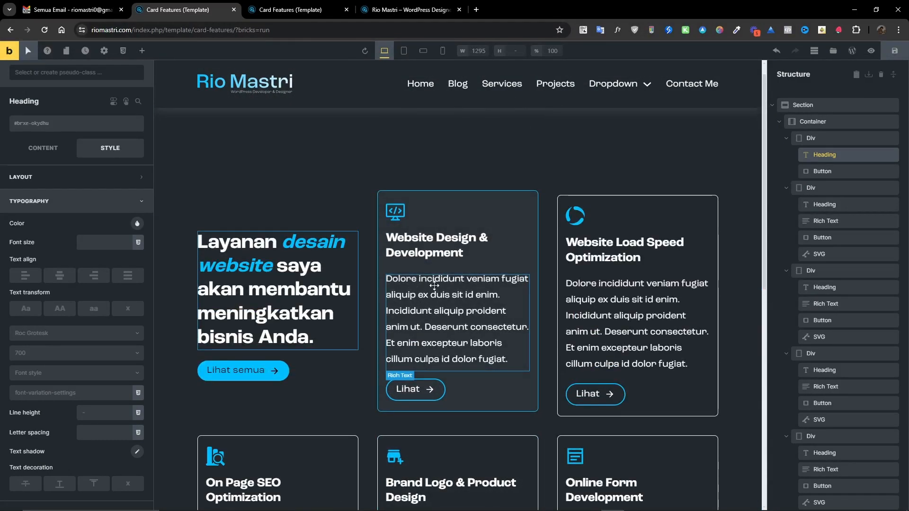
Switch to the mobile landscape breakpoint and set the container's grid template columns to 1fr.
{"action": "left_click", "coordinate": [424, 53]}
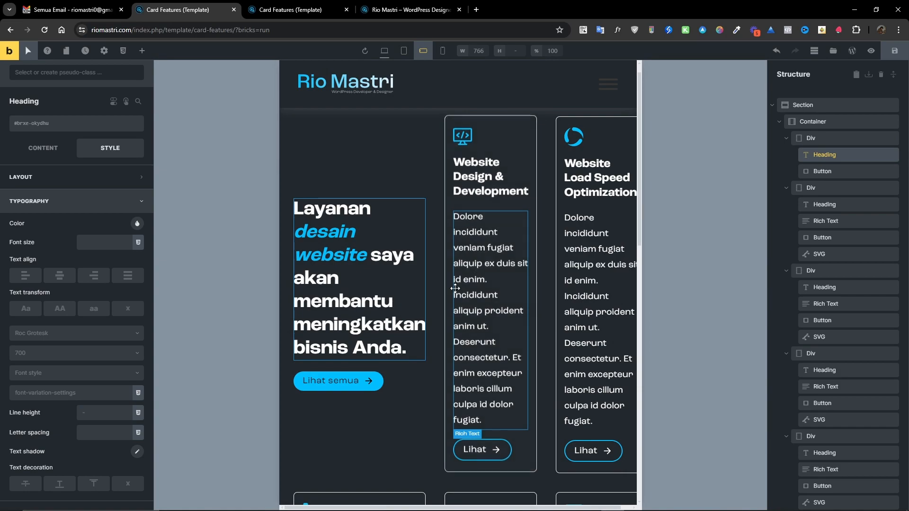
{"action": "scroll", "coordinate": [516, 227], "scroll_direction": "down", "scroll_amount": 2}
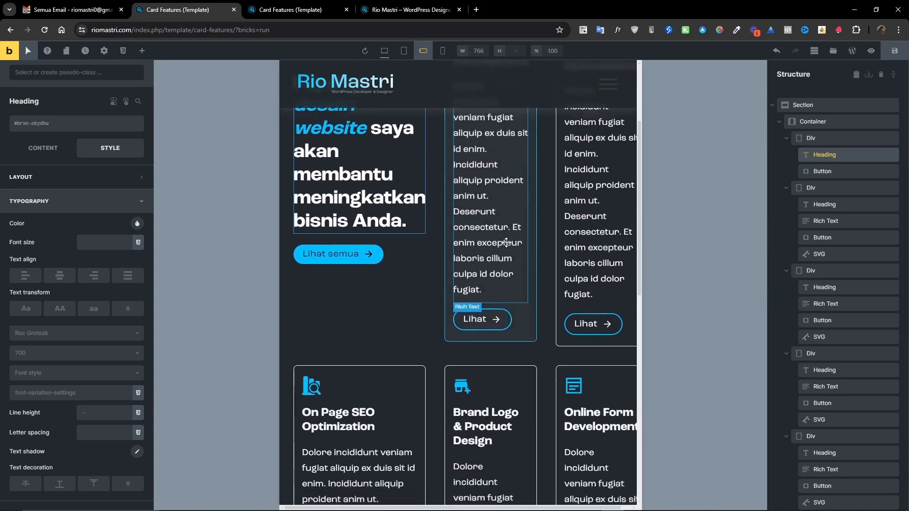
{"action": "scroll", "coordinate": [502, 293], "scroll_direction": "up", "scroll_amount": 1}
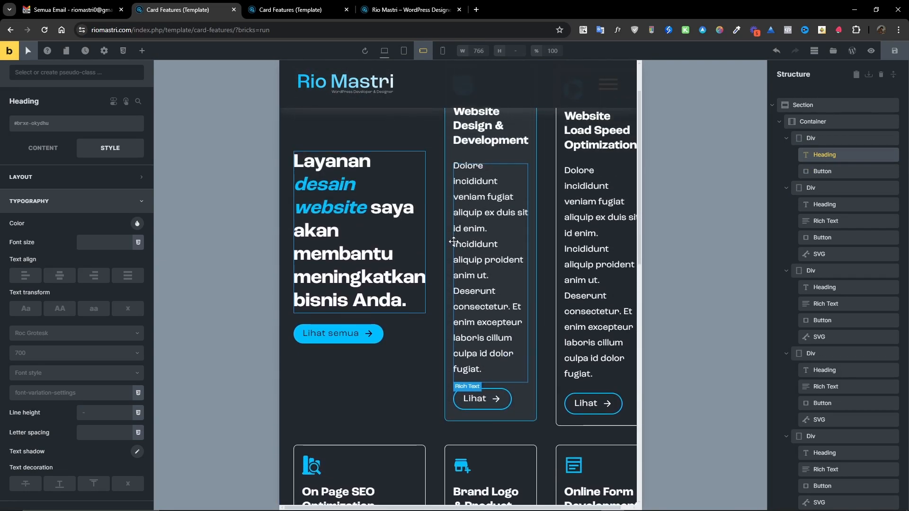
{"action": "left_click", "coordinate": [819, 122]}
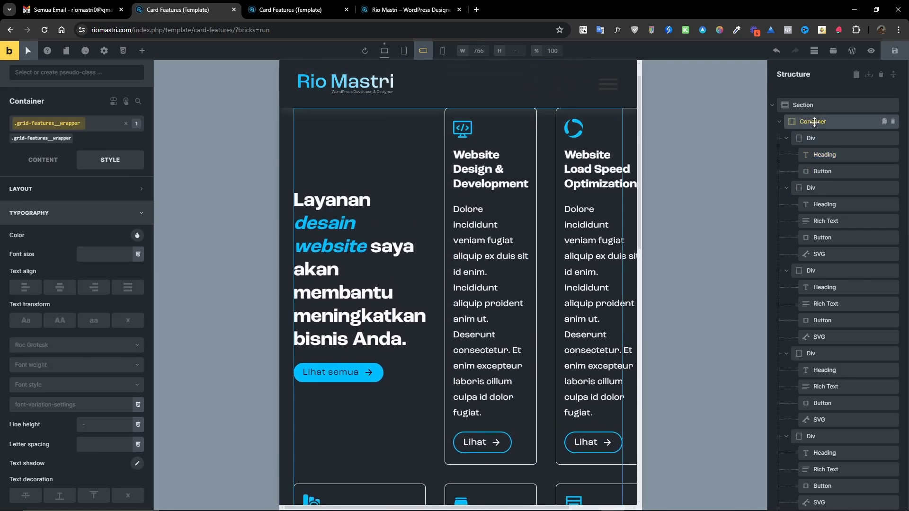
{"action": "left_click", "coordinate": [48, 157]}
{"action": "scroll", "coordinate": [43, 223], "scroll_direction": "down", "scroll_amount": 1}
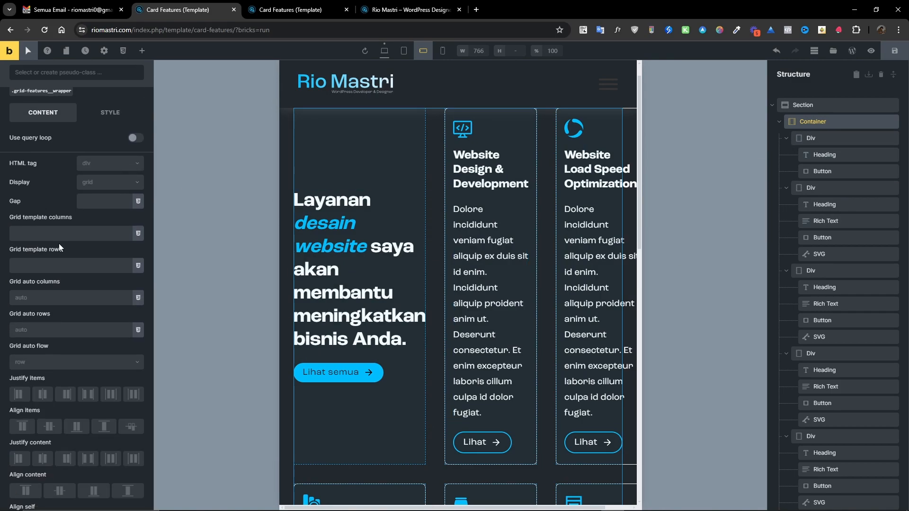
{"action": "left_click", "coordinate": [32, 236]}
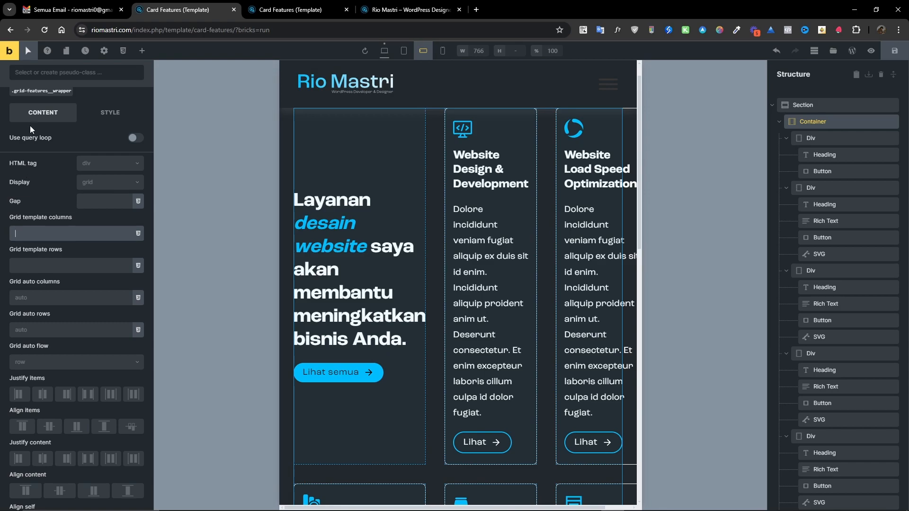
{"action": "left_click", "coordinate": [29, 91]}
{"action": "left_click", "coordinate": [27, 233]}
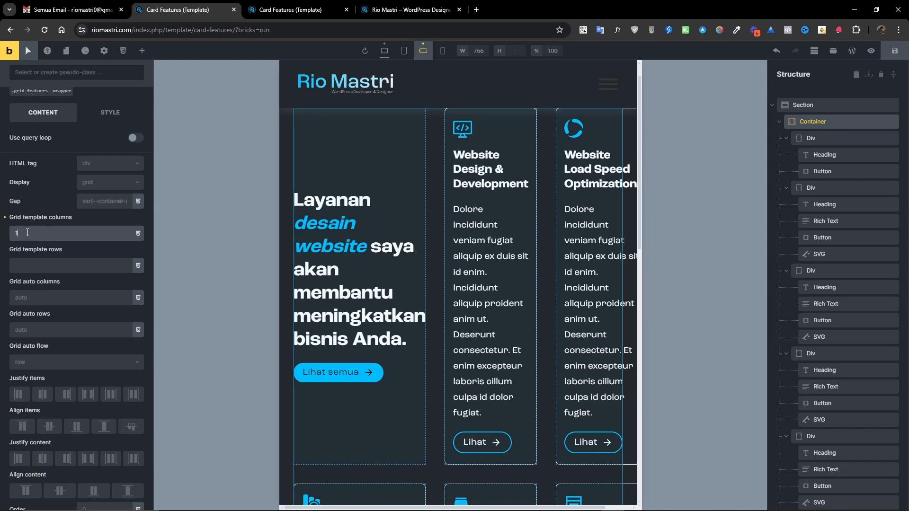
{"action": "type", "text": "1fr"}
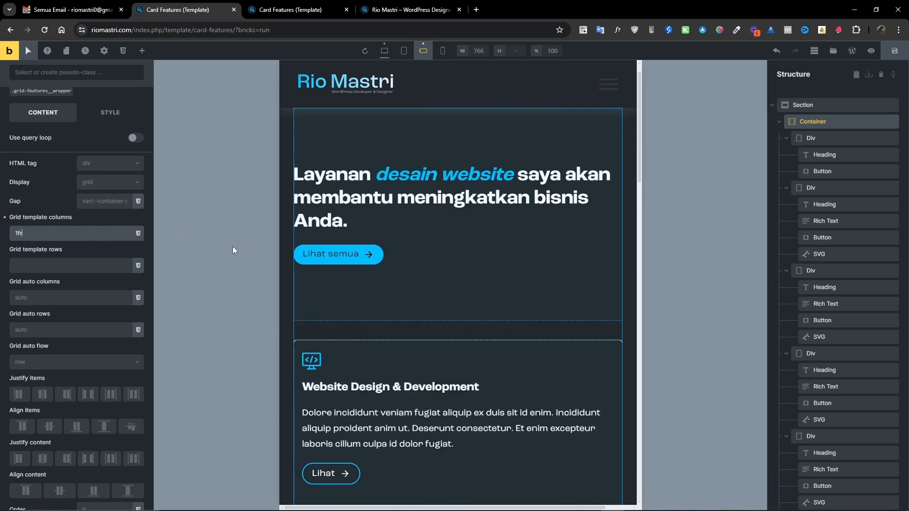
Review the card grid layout at the mobile portrait breakpoint.
{"action": "scroll", "coordinate": [399, 288], "scroll_direction": "down", "scroll_amount": 5}
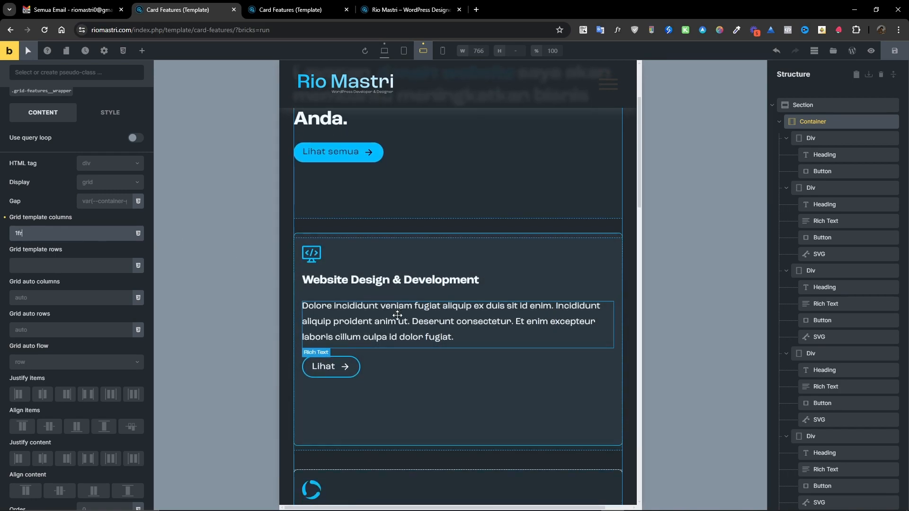
{"action": "scroll", "coordinate": [397, 315], "scroll_direction": "up", "scroll_amount": 3}
{"action": "left_click", "coordinate": [443, 50]}
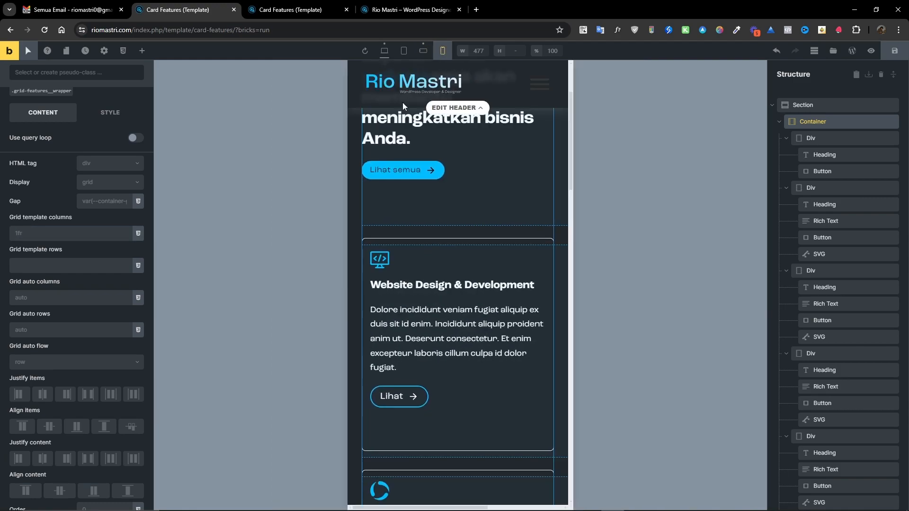
{"action": "scroll", "coordinate": [418, 329], "scroll_direction": "down", "scroll_amount": 6}
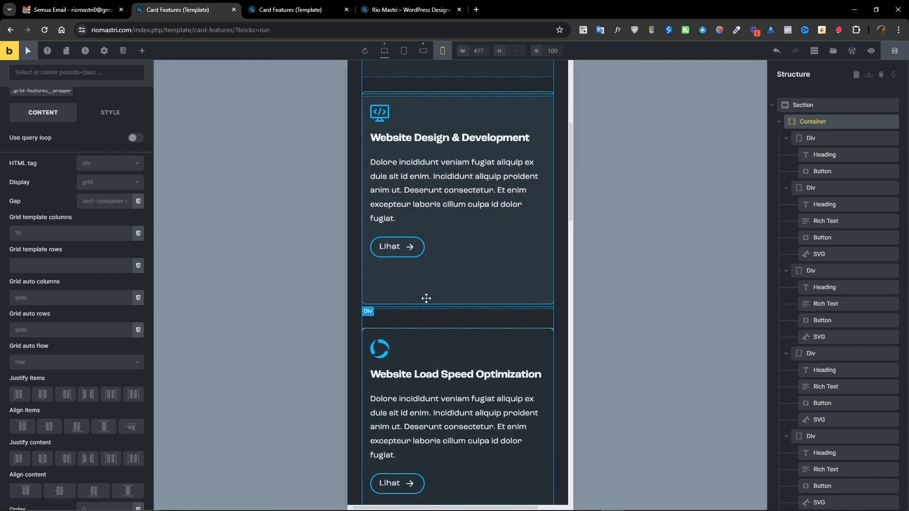
{"action": "scroll", "coordinate": [413, 343], "scroll_direction": "down", "scroll_amount": 7}
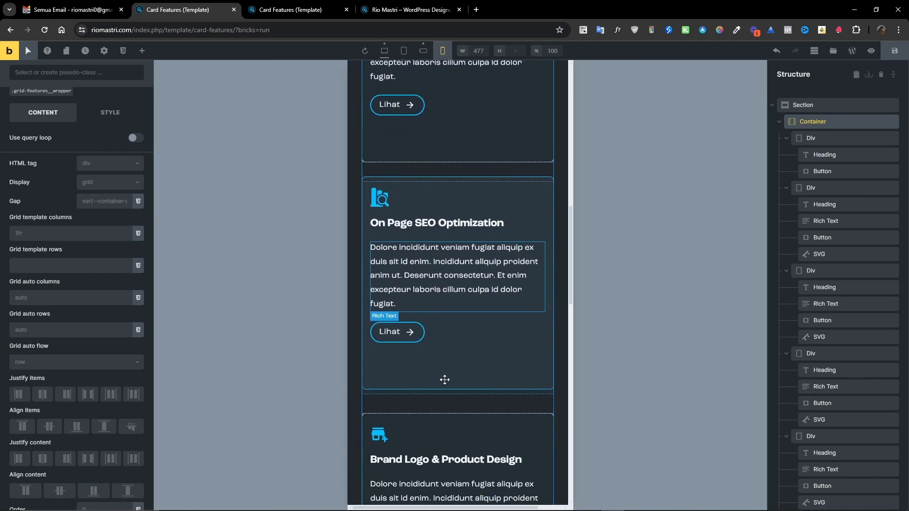
{"action": "scroll", "coordinate": [441, 383], "scroll_direction": "down", "scroll_amount": 7}
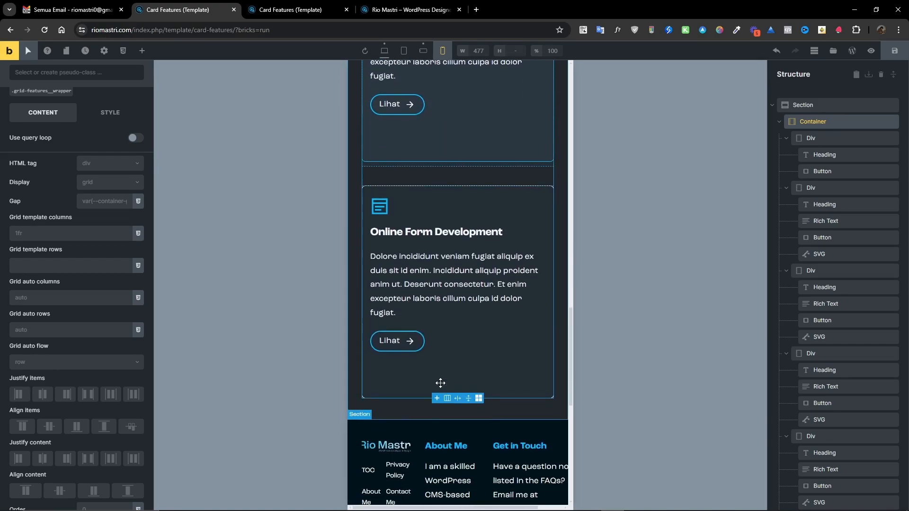
{"action": "scroll", "coordinate": [440, 381], "scroll_direction": "up", "scroll_amount": 3}
{"action": "scroll", "coordinate": [440, 383], "scroll_direction": "up", "scroll_amount": 5}
{"action": "scroll", "coordinate": [440, 382], "scroll_direction": "up", "scroll_amount": 8}
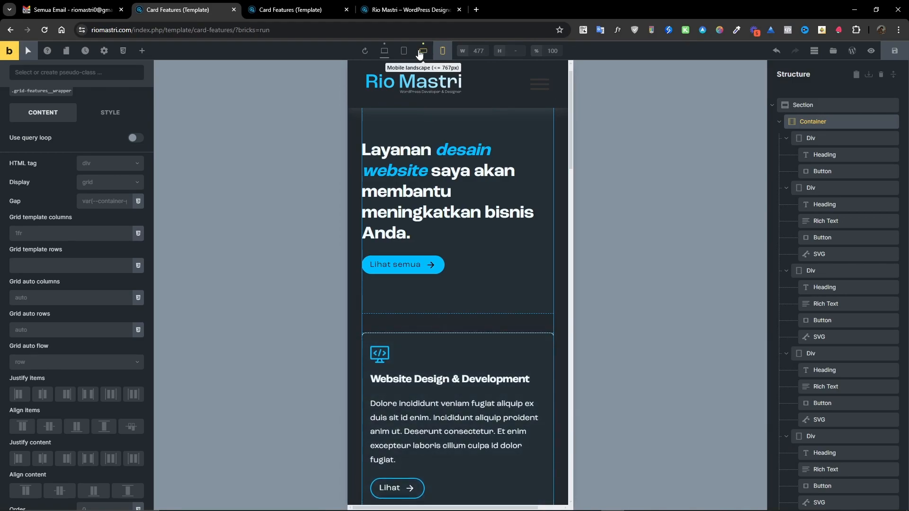
At the mobile landscape breakpoint, set the container's grid template columns to 1fr 1fr.
{"action": "left_click", "coordinate": [423, 51]}
{"action": "left_click", "coordinate": [50, 234]}
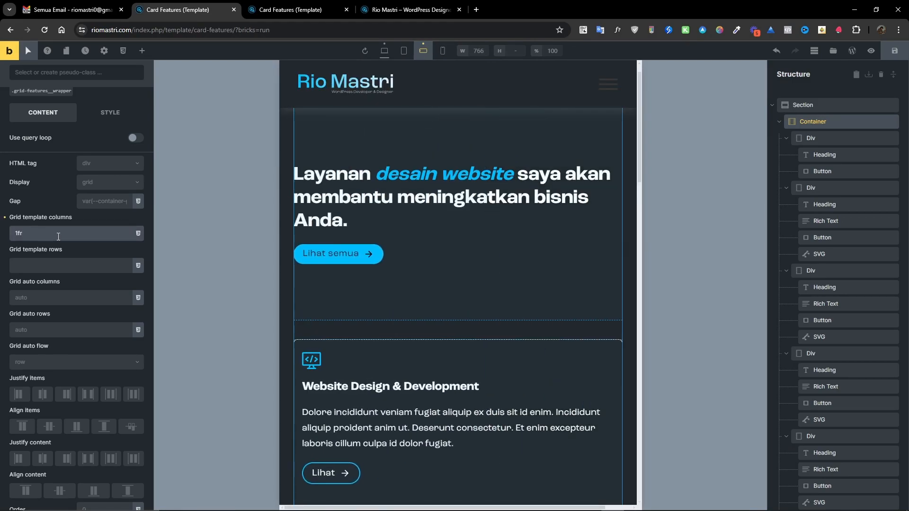
{"action": "type", "text": "1fr 1fr"}
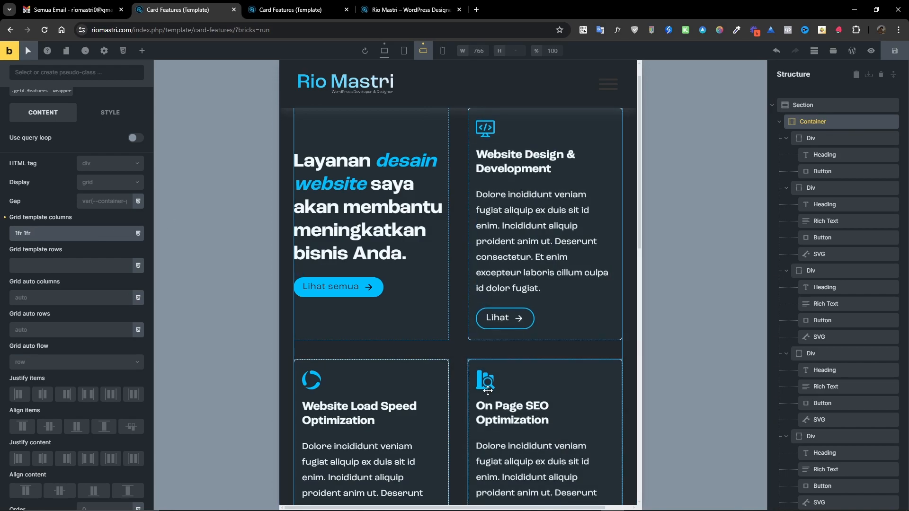
{"action": "scroll", "coordinate": [505, 381], "scroll_direction": "down", "scroll_amount": 4}
{"action": "scroll", "coordinate": [417, 394], "scroll_direction": "up", "scroll_amount": 4}
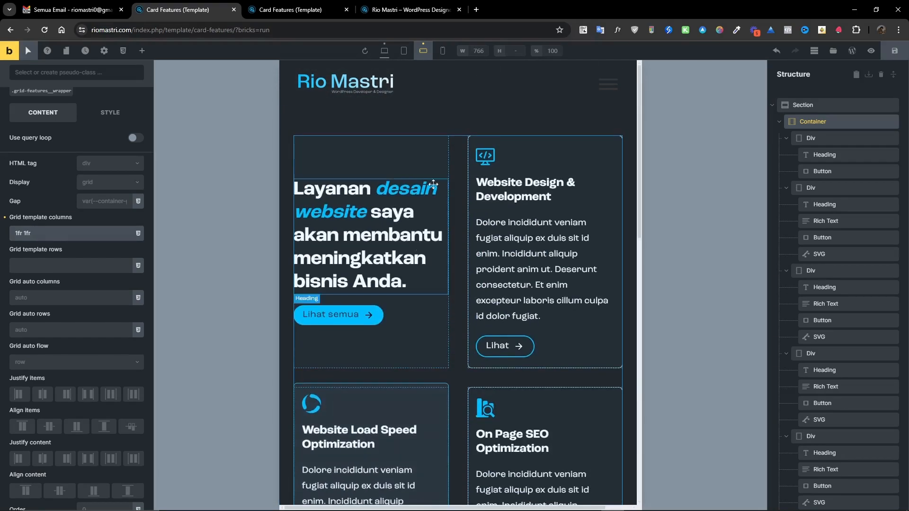
At the mobile portrait breakpoint, set the container's grid template columns to 1fr and save the template.
{"action": "left_click", "coordinate": [442, 50]}
{"action": "left_click", "coordinate": [49, 237]}
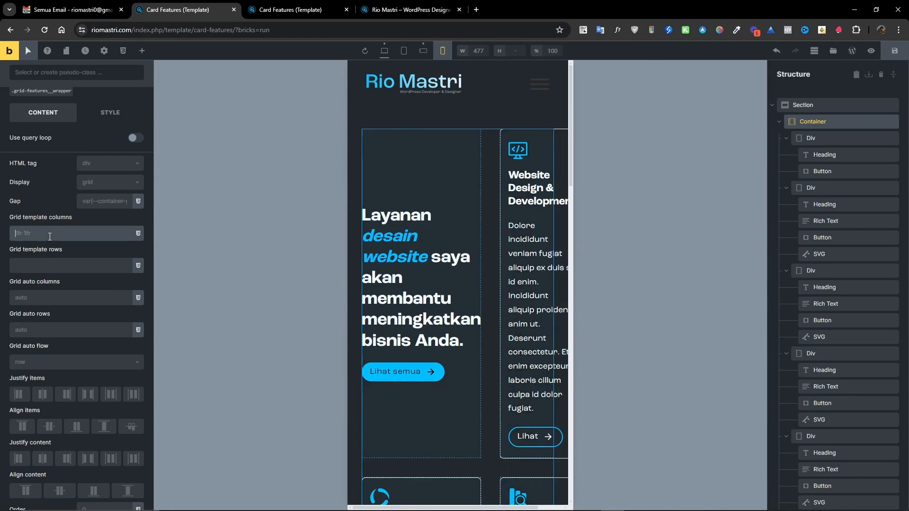
{"action": "type", "text": "1fr"}
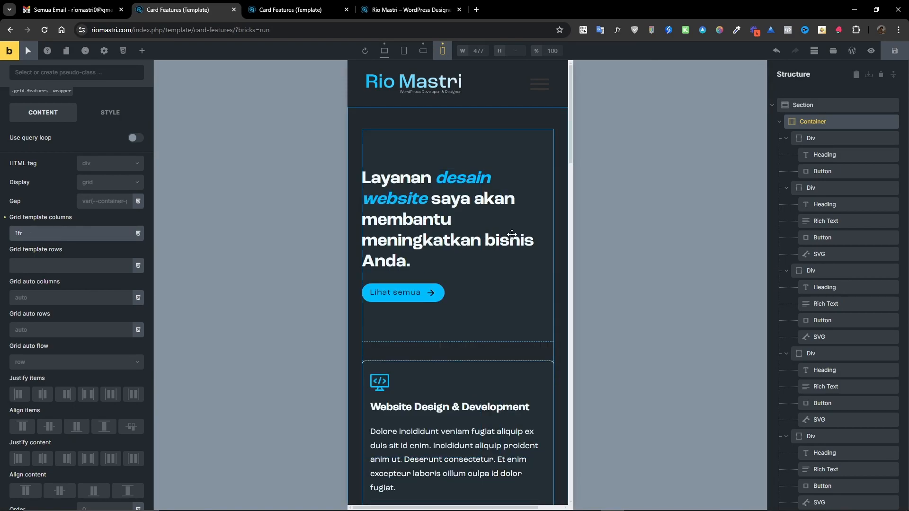
{"action": "left_click", "coordinate": [894, 50]}
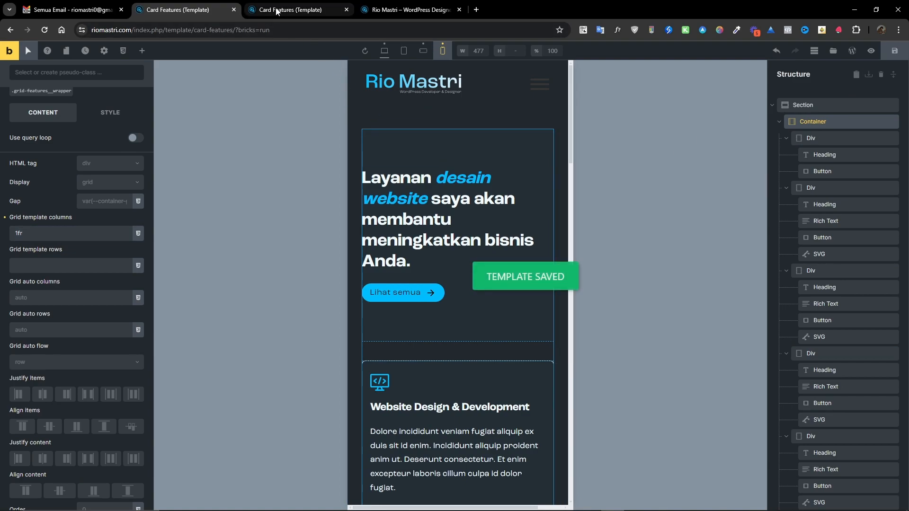
Reload the frontend preview and review the card section layout.
{"action": "left_click", "coordinate": [277, 10]}
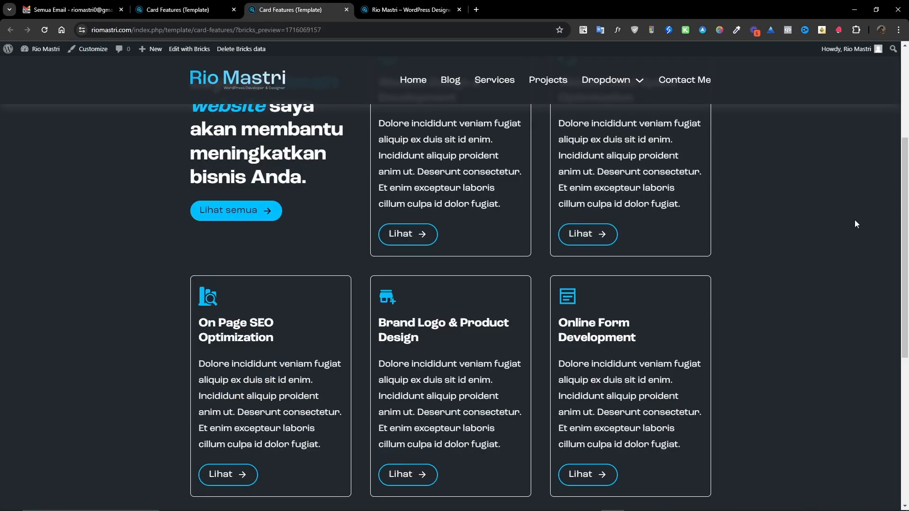
{"action": "scroll", "coordinate": [702, 261], "scroll_direction": "up", "scroll_amount": 3}
{"action": "scroll", "coordinate": [702, 260], "scroll_direction": "down", "scroll_amount": 1}
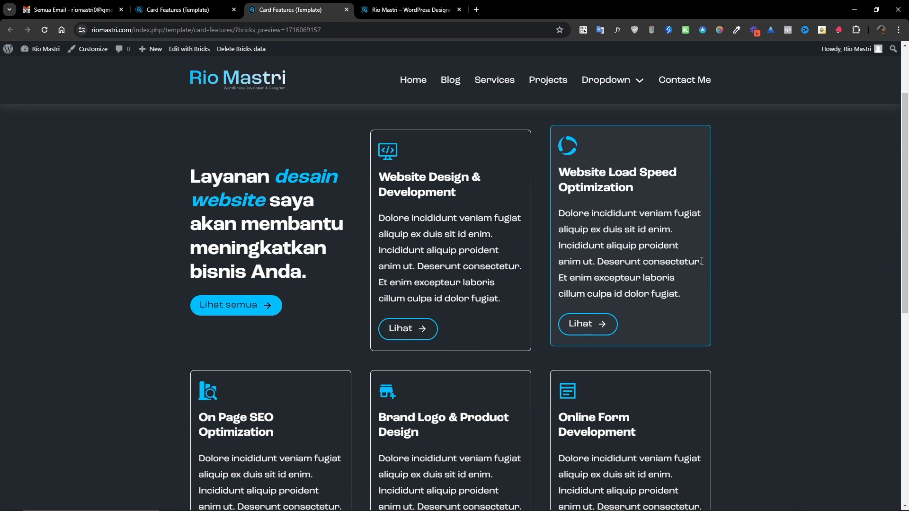
{"action": "scroll", "coordinate": [698, 261], "scroll_direction": "up", "scroll_amount": 2}
{"action": "scroll", "coordinate": [689, 263], "scroll_direction": "down", "scroll_amount": 2}
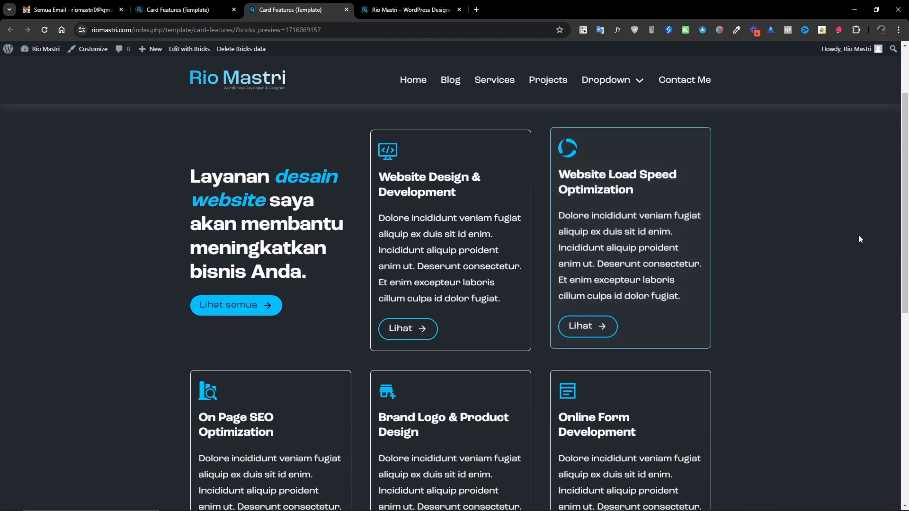
{"action": "scroll", "coordinate": [736, 236], "scroll_direction": "down", "scroll_amount": 3}
{"action": "scroll", "coordinate": [732, 259], "scroll_direction": "down", "scroll_amount": 2}
{"action": "scroll", "coordinate": [731, 261], "scroll_direction": "up", "scroll_amount": 2}
{"action": "scroll", "coordinate": [730, 258], "scroll_direction": "up", "scroll_amount": 5}
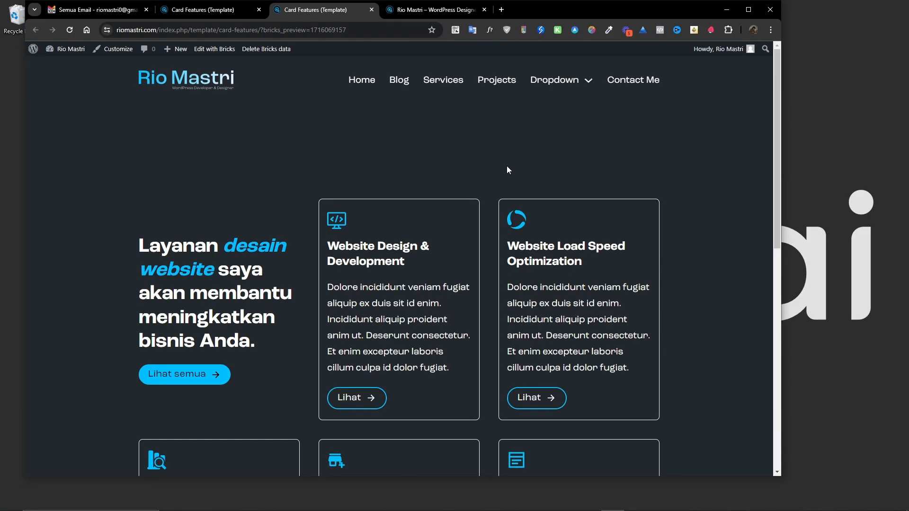
Open the browser developer tools in device mode and check the section's layout on a mobile screen.
{"action": "right_click", "coordinate": [505, 165]}
{"action": "left_click", "coordinate": [528, 427]}
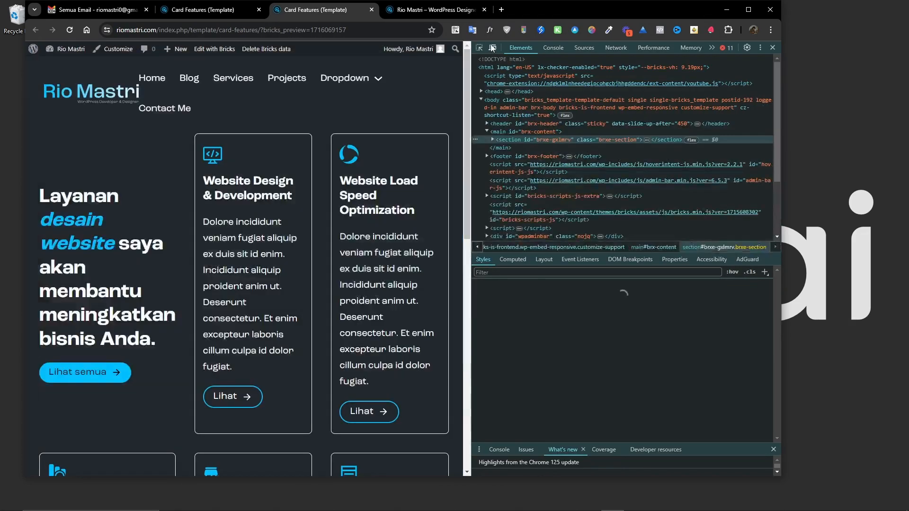
{"action": "left_click", "coordinate": [493, 48]}
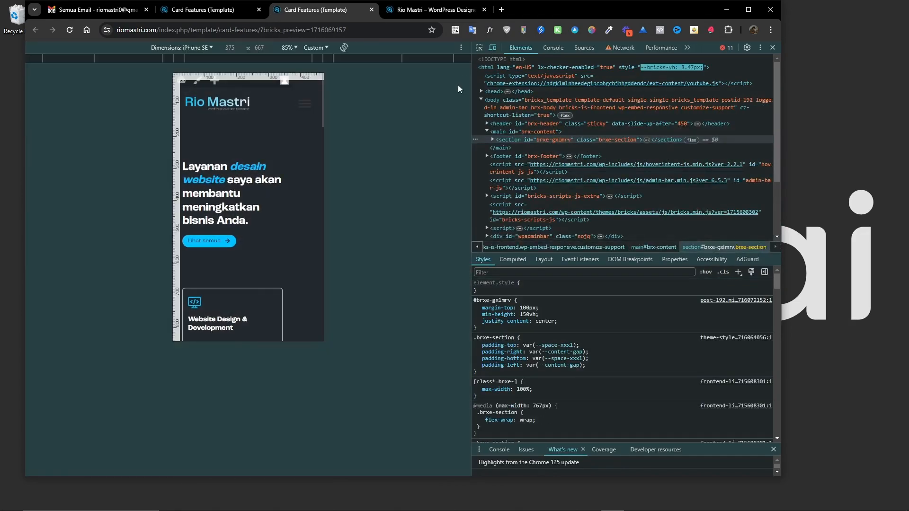
{"action": "scroll", "coordinate": [236, 226], "scroll_direction": "down", "scroll_amount": 5}
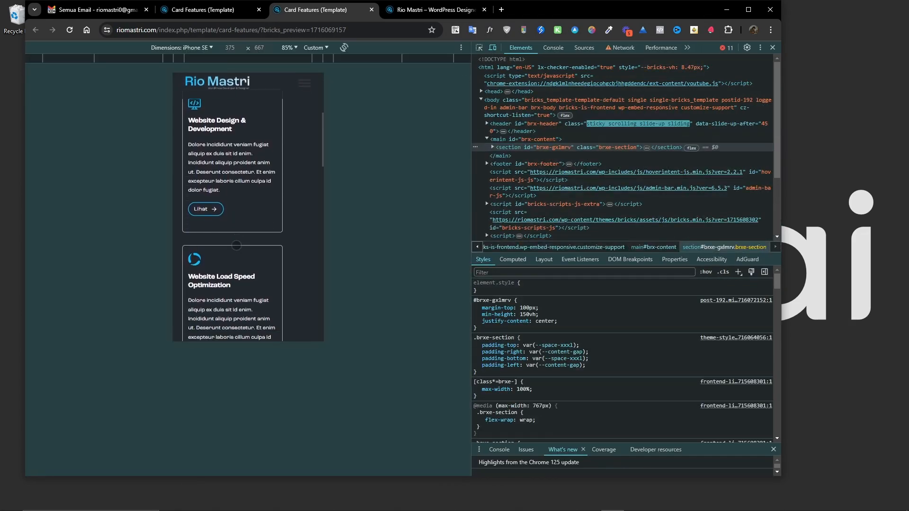
{"action": "scroll", "coordinate": [238, 261], "scroll_direction": "up", "scroll_amount": 5}
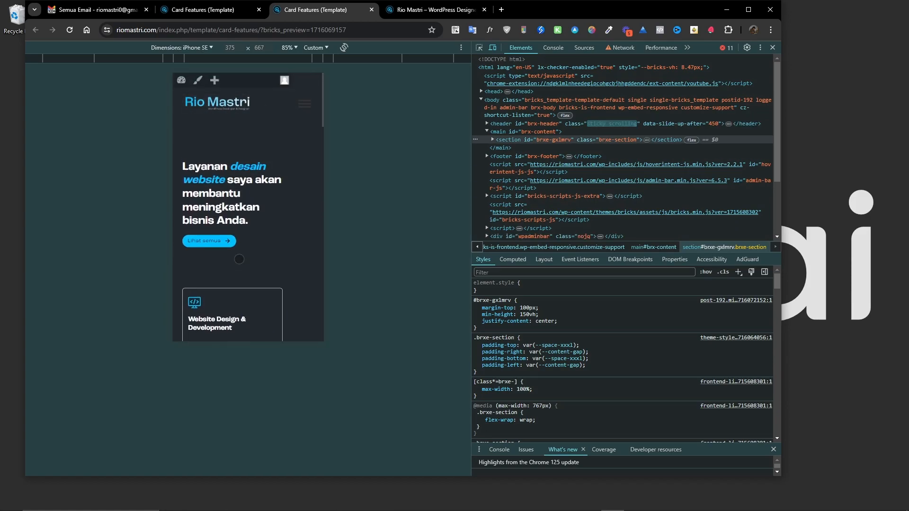
{"action": "scroll", "coordinate": [243, 246], "scroll_direction": "down", "scroll_amount": 2}
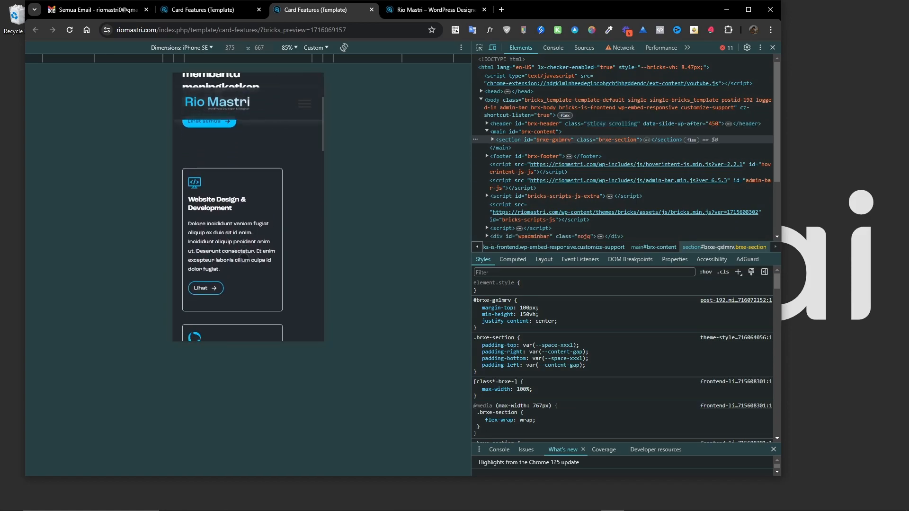
{"action": "scroll", "coordinate": [244, 259], "scroll_direction": "down", "scroll_amount": 5}
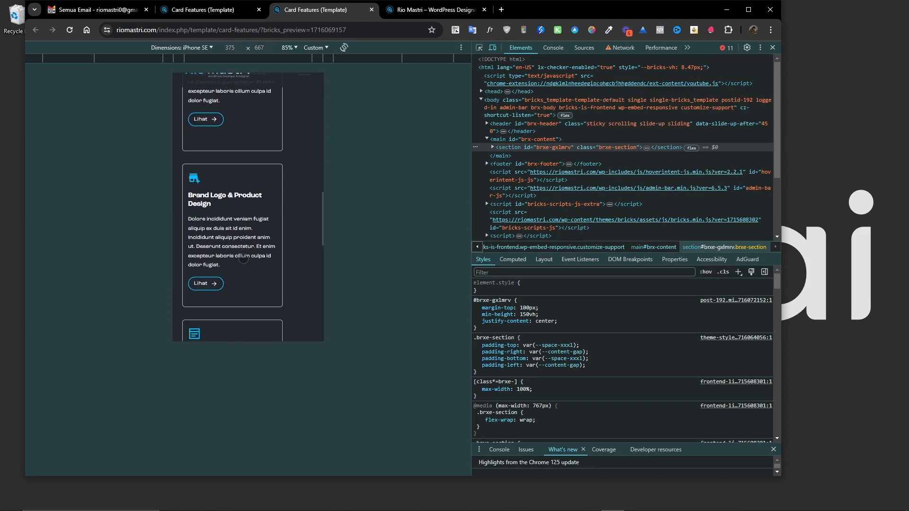
{"action": "scroll", "coordinate": [244, 259], "scroll_direction": "down", "scroll_amount": 5}
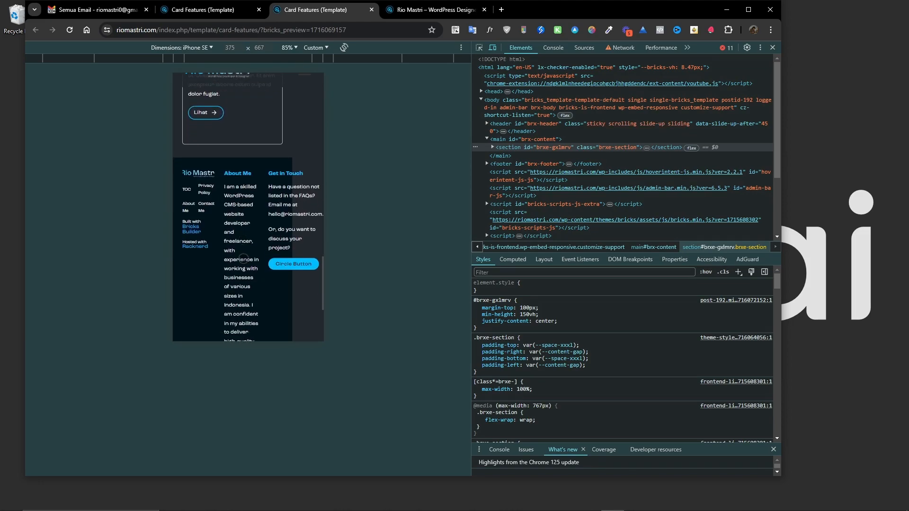
{"action": "scroll", "coordinate": [250, 242], "scroll_direction": "up", "scroll_amount": 3}
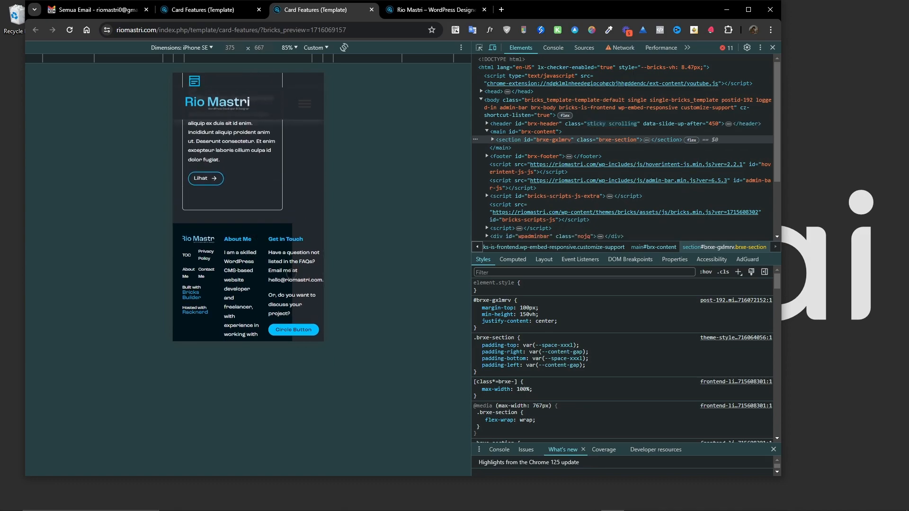
{"action": "scroll", "coordinate": [276, 254], "scroll_direction": "down", "scroll_amount": 2}
{"action": "scroll", "coordinate": [258, 257], "scroll_direction": "up", "scroll_amount": 3}
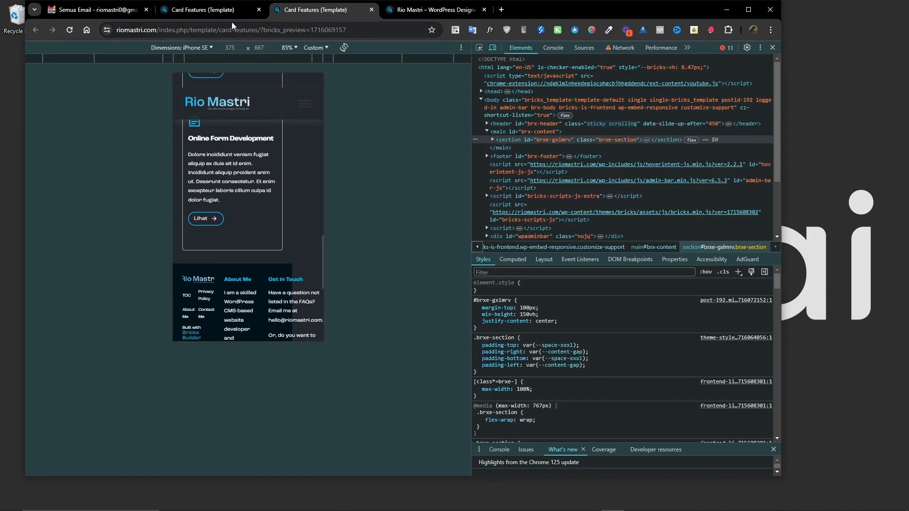
{"action": "scroll", "coordinate": [277, 182], "scroll_direction": "down", "scroll_amount": 3}
Return to the builder and review the card grid at the desktop breakpoint.
{"action": "left_click", "coordinate": [215, 11]}
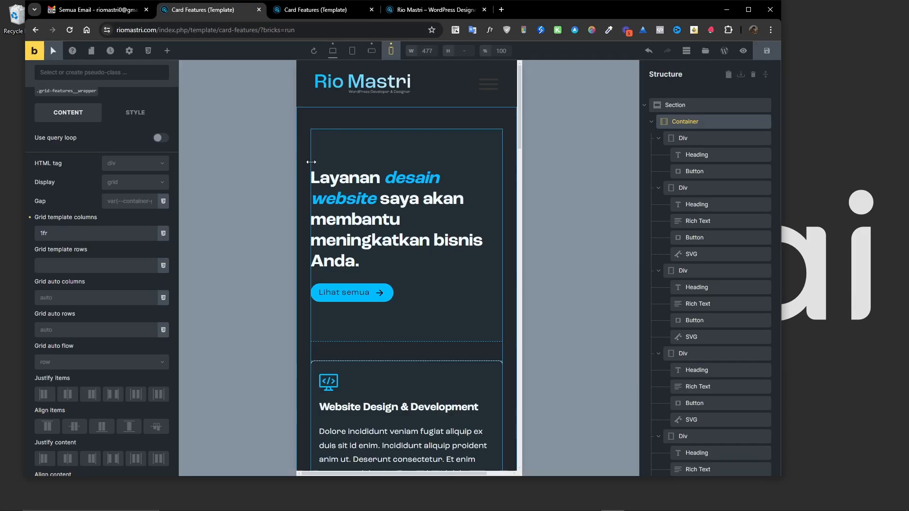
{"action": "scroll", "coordinate": [338, 278], "scroll_direction": "up", "scroll_amount": 4}
{"action": "left_click", "coordinate": [333, 50]}
{"action": "scroll", "coordinate": [358, 283], "scroll_direction": "down", "scroll_amount": 10}
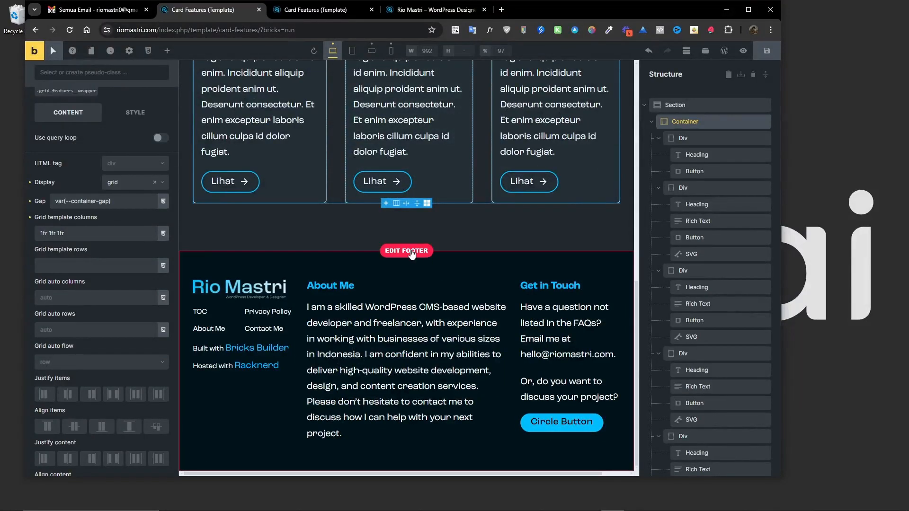
Open the footer template for editing and switch to the tablet portrait breakpoint.
{"action": "left_click", "coordinate": [454, 252]}
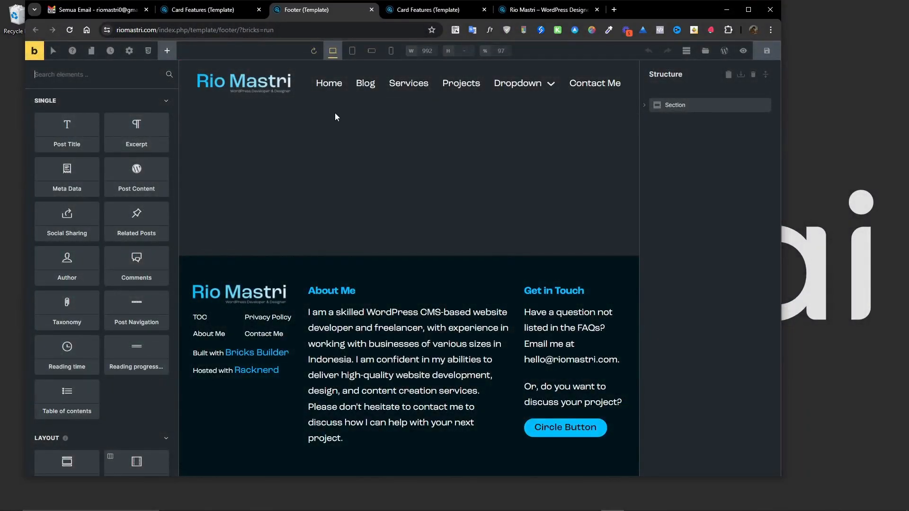
{"action": "left_click", "coordinate": [371, 52]}
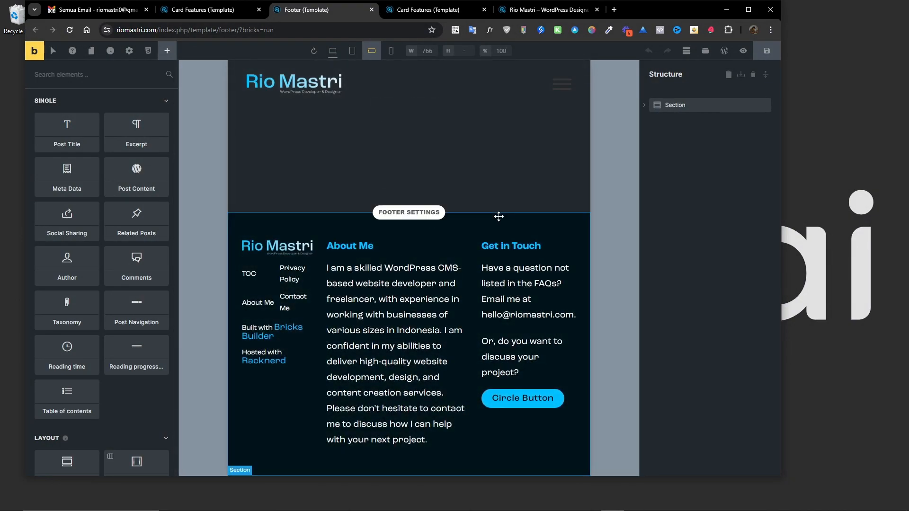
At tablet portrait, set the footer container's grid template columns to 1fr and center its grid items.
{"action": "left_click", "coordinate": [687, 110]}
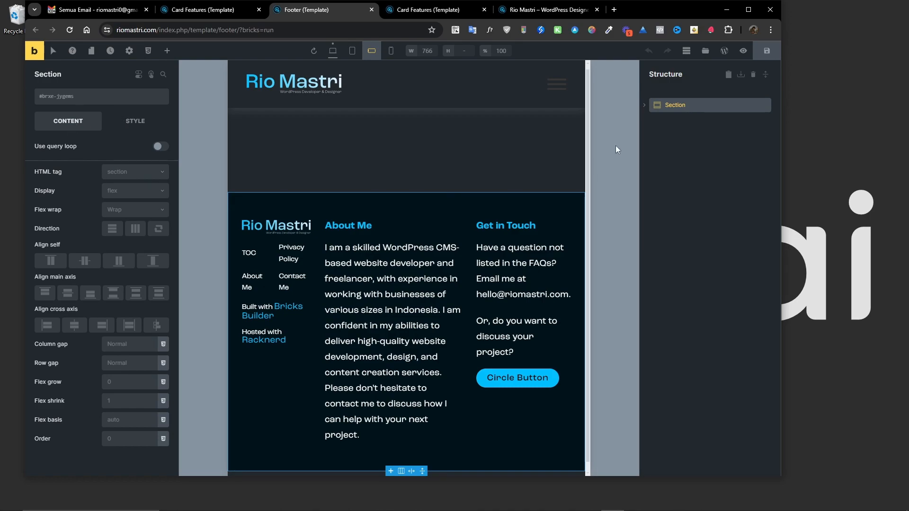
{"action": "left_click", "coordinate": [644, 105]}
{"action": "left_click", "coordinate": [659, 122]}
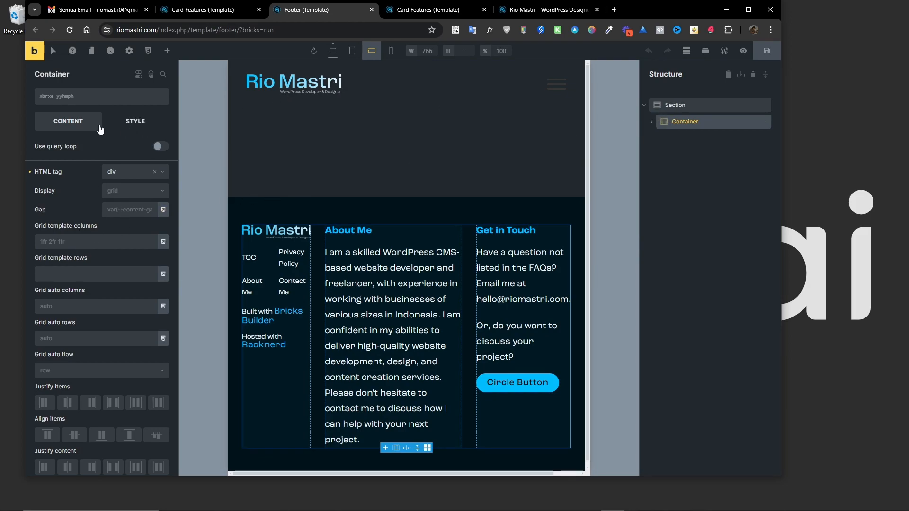
{"action": "left_click", "coordinate": [73, 241]}
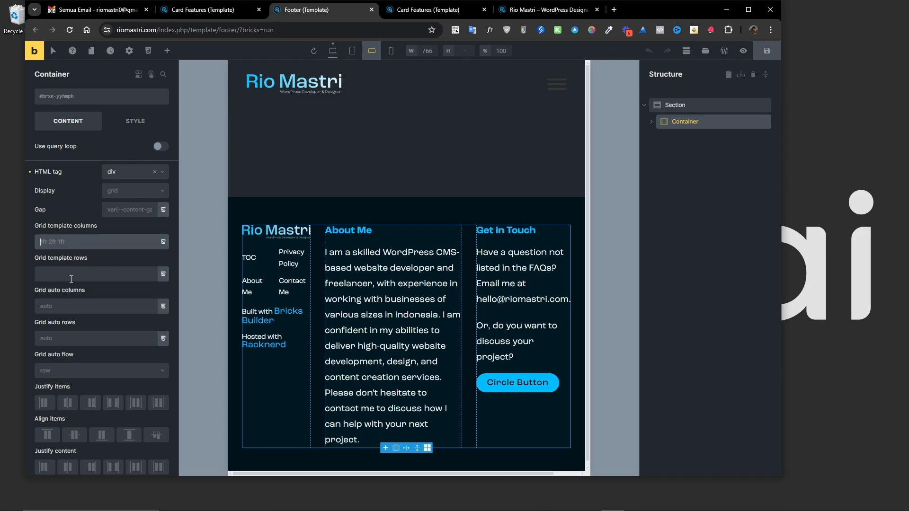
{"action": "type", "text": "1fr"}
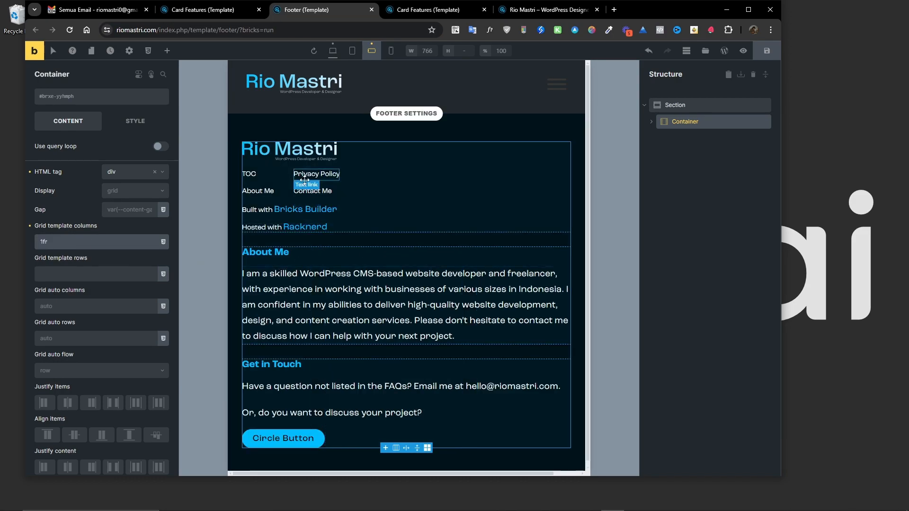
{"action": "left_click", "coordinate": [67, 408]}
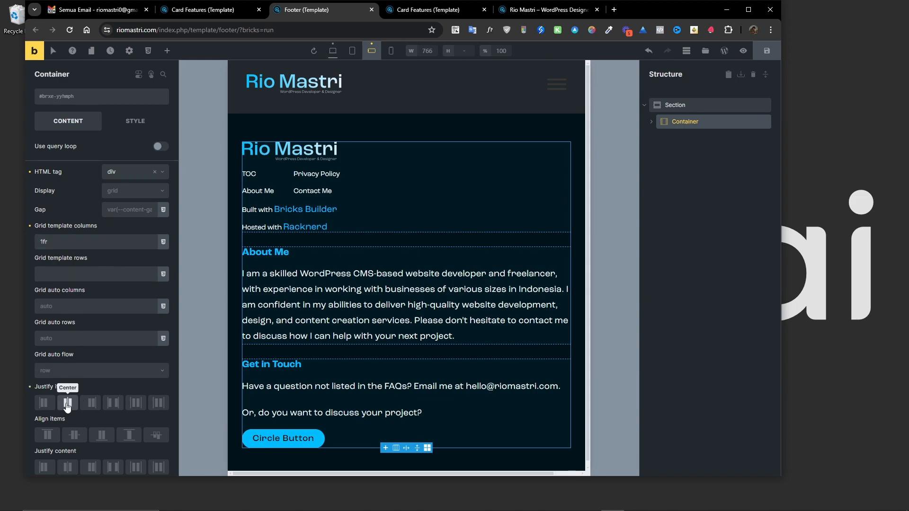
{"action": "left_click", "coordinate": [66, 467]}
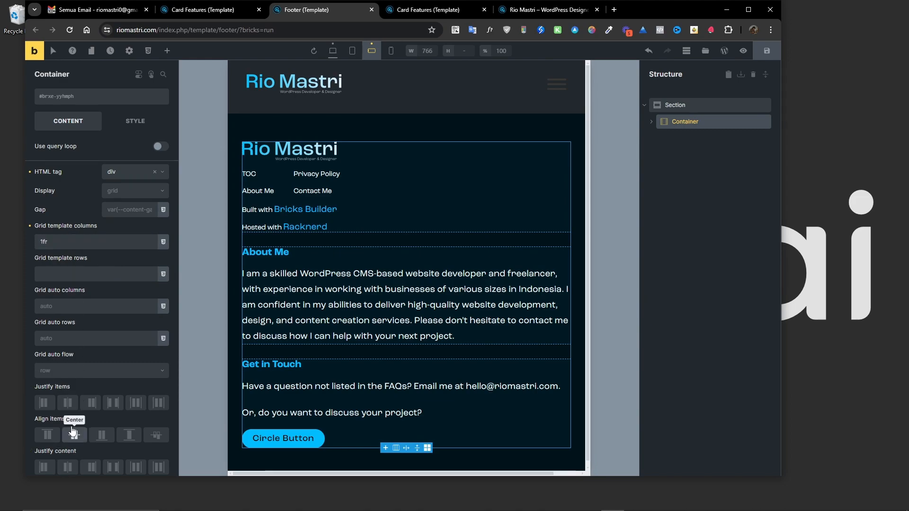
Select the first footer block's footer__grid-block class and center its items along the cross axis.
{"action": "left_click", "coordinate": [652, 122]}
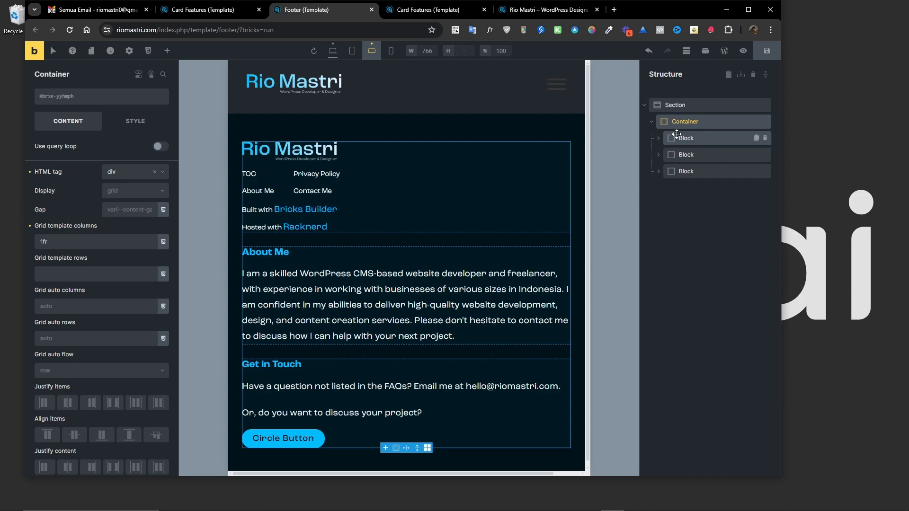
{"action": "left_click", "coordinate": [676, 137]}
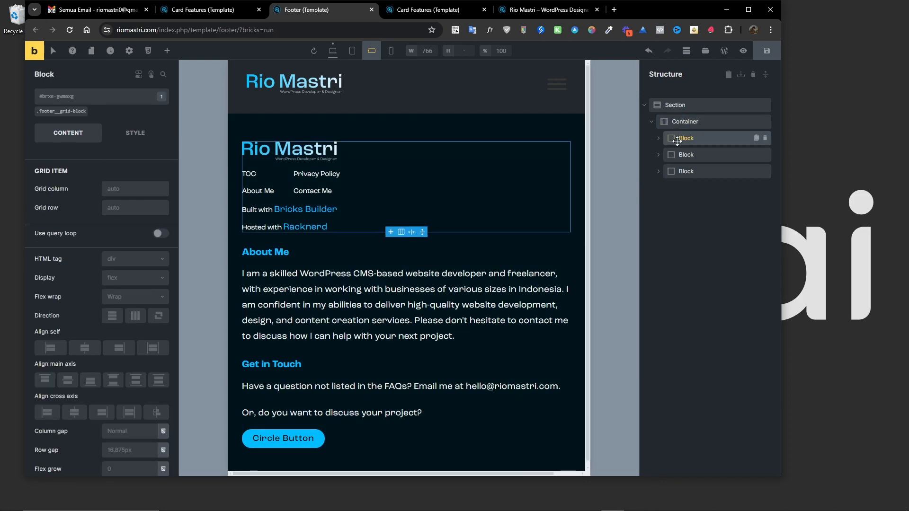
{"action": "left_click", "coordinate": [62, 110]}
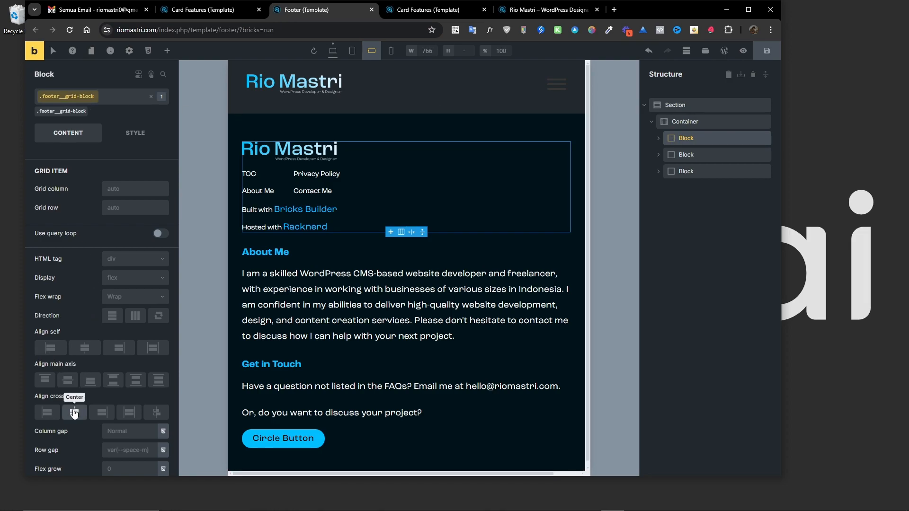
{"action": "left_click", "coordinate": [74, 412]}
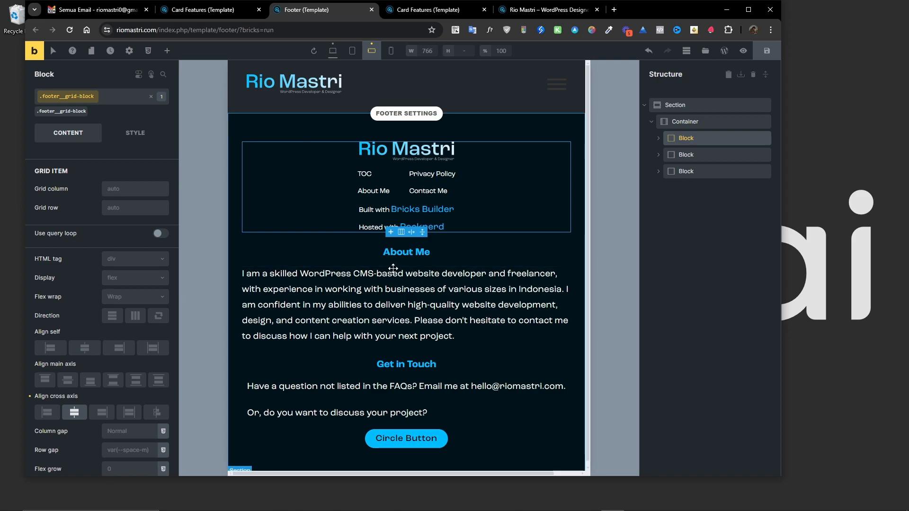
Inspect the footer blocks, their child elements and class settings in the structure.
{"action": "scroll", "coordinate": [382, 363], "scroll_direction": "down", "scroll_amount": 1}
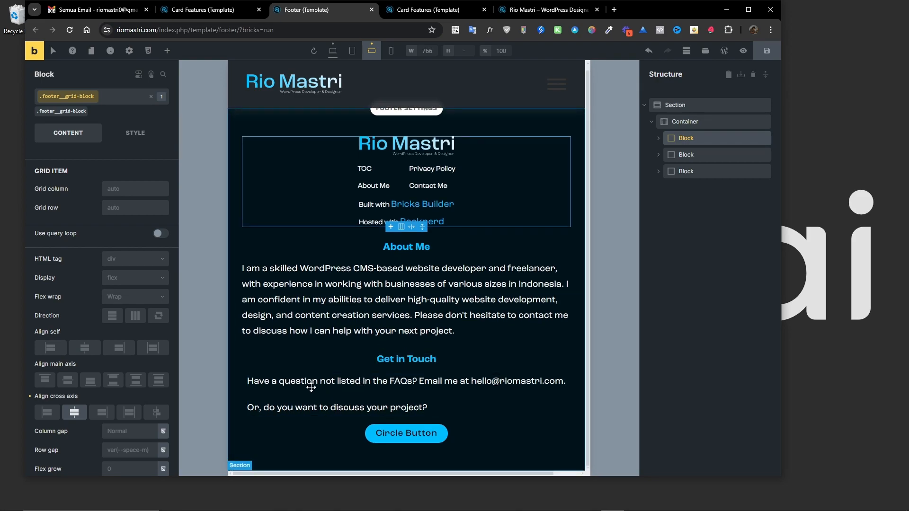
{"action": "left_click", "coordinate": [658, 140]}
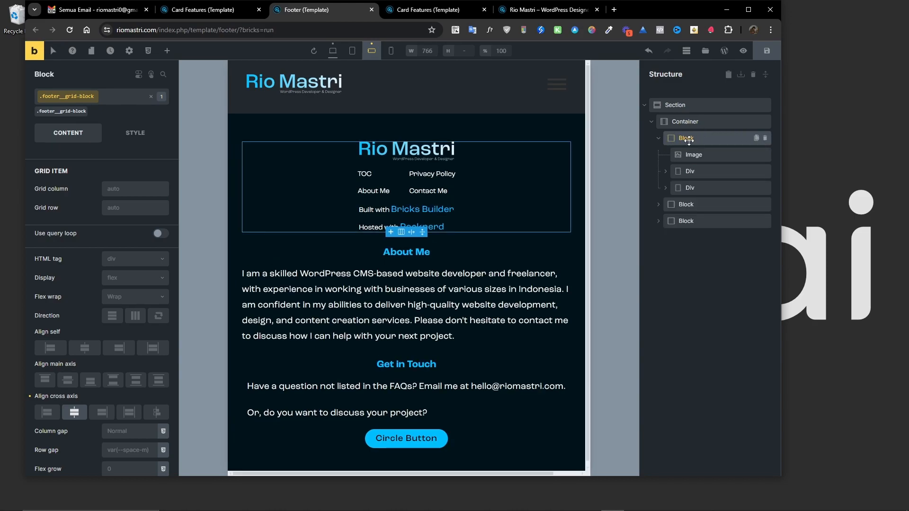
{"action": "left_click", "coordinate": [683, 171]}
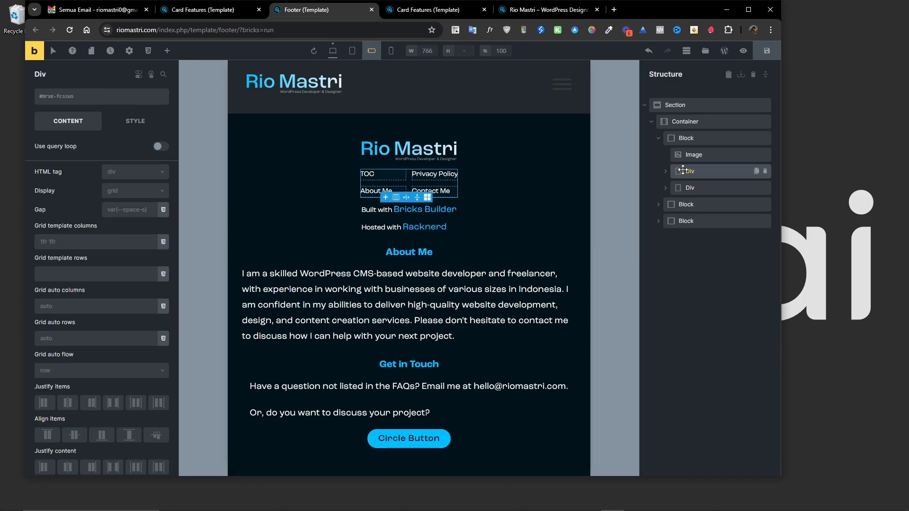
{"action": "left_click", "coordinate": [682, 187]}
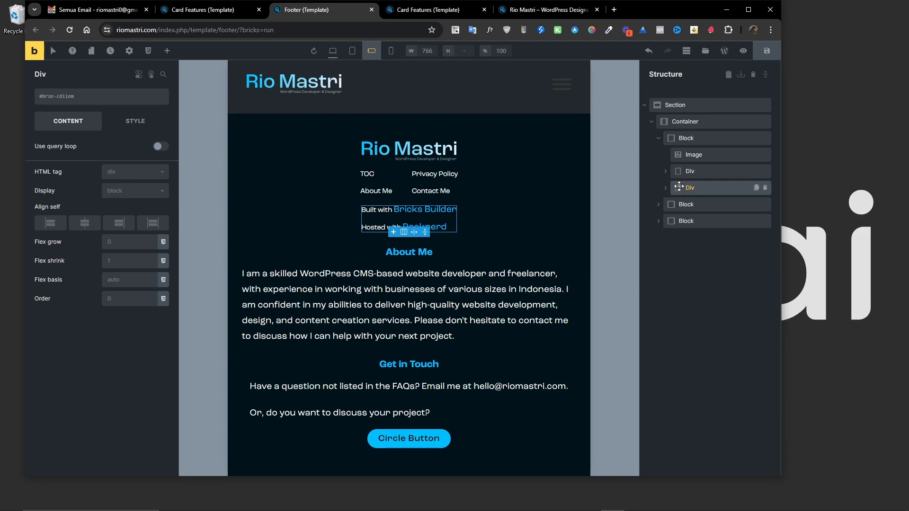
{"action": "left_click", "coordinate": [658, 205]}
{"action": "left_click", "coordinate": [683, 238]}
{"action": "left_click", "coordinate": [686, 205]}
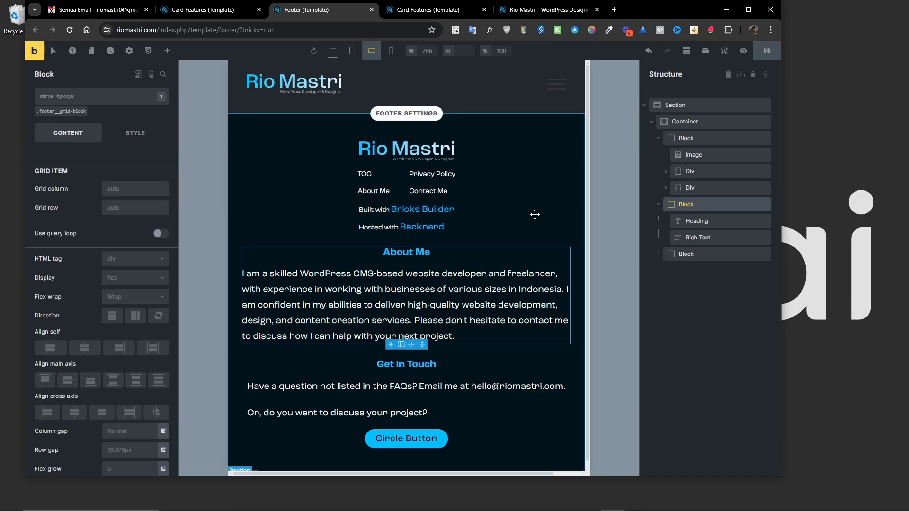
{"action": "left_click", "coordinate": [69, 113]}
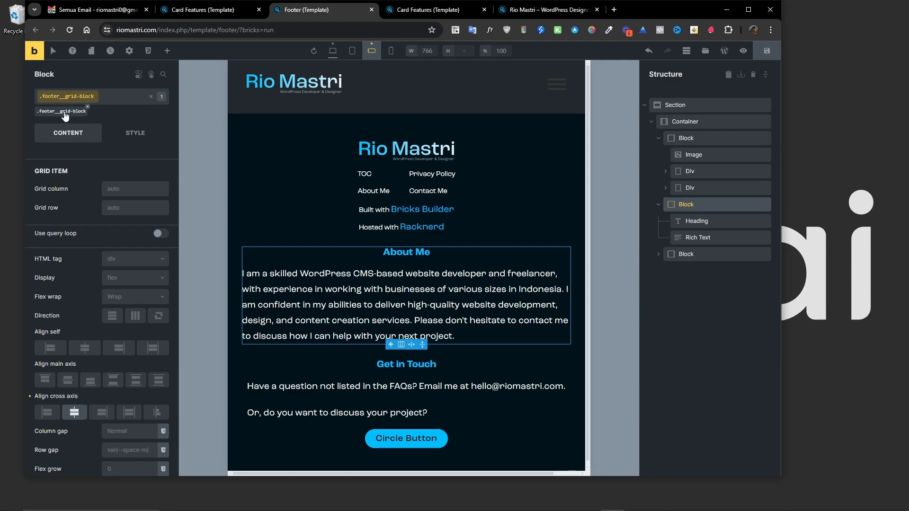
{"action": "left_click", "coordinate": [65, 113]}
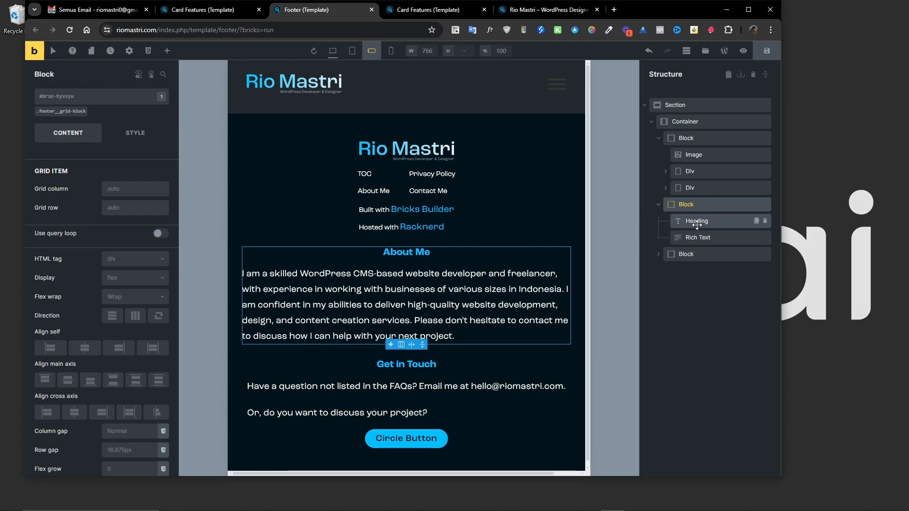
Center-align the About Me rich text in the footer.
{"action": "left_click", "coordinate": [695, 221]}
{"action": "left_click", "coordinate": [554, 268]}
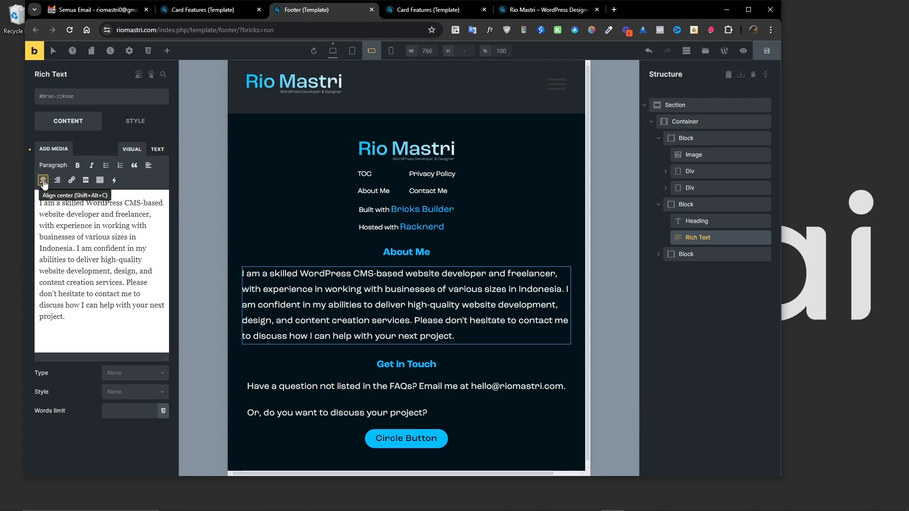
{"action": "left_click", "coordinate": [43, 180]}
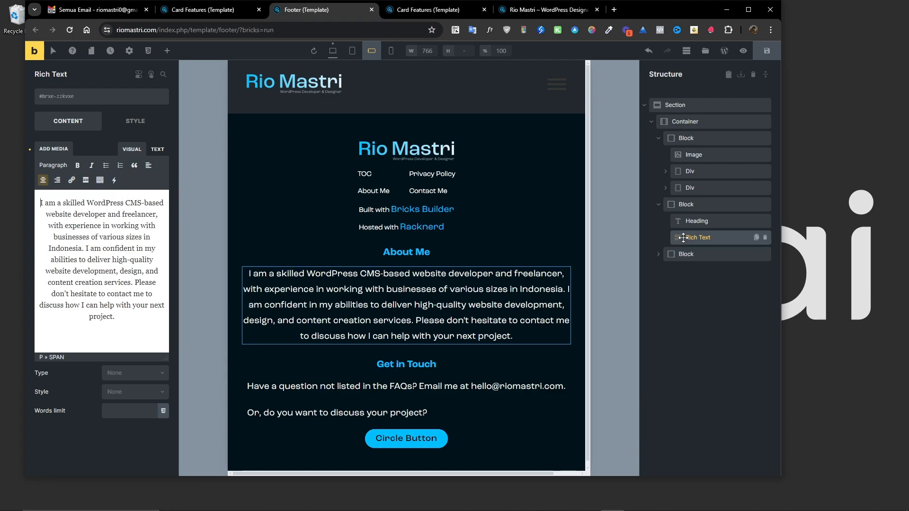
Center-align both paragraphs of the Get in Touch rich text.
{"action": "left_click", "coordinate": [660, 255]}
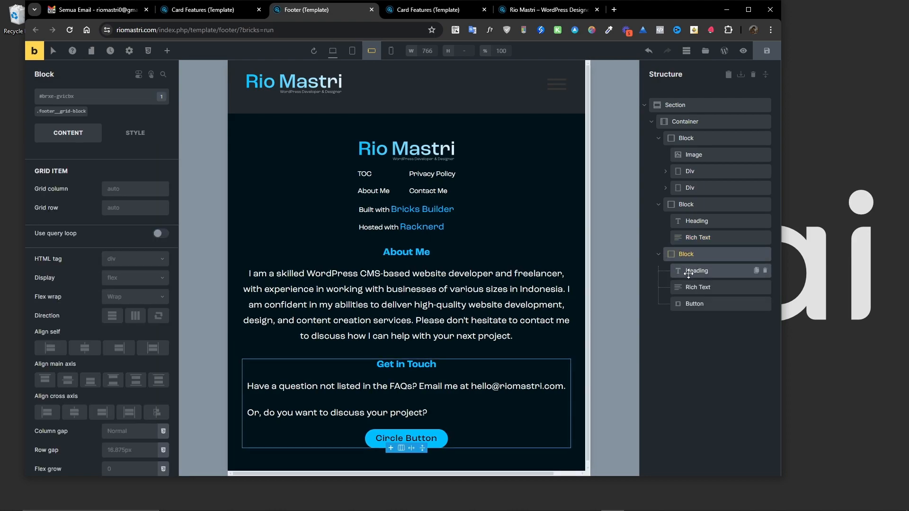
{"action": "left_click", "coordinate": [692, 287]}
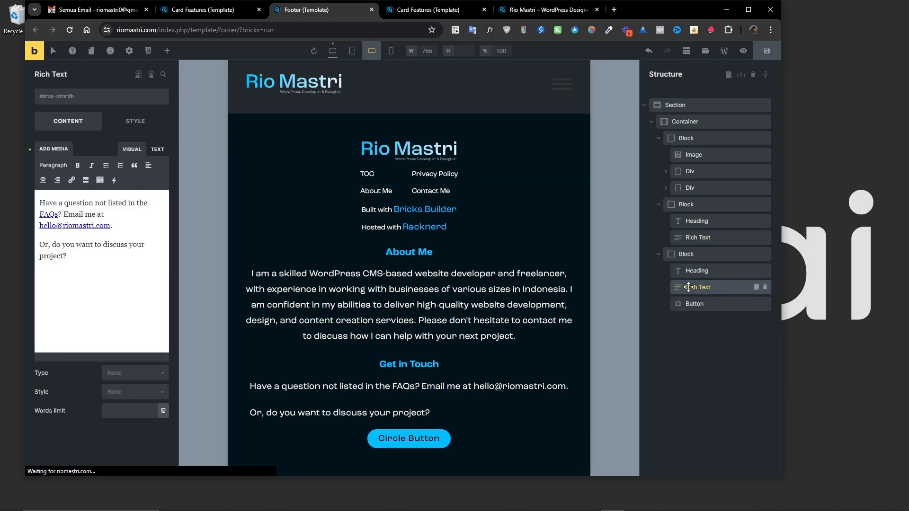
{"action": "left_click", "coordinate": [46, 180]}
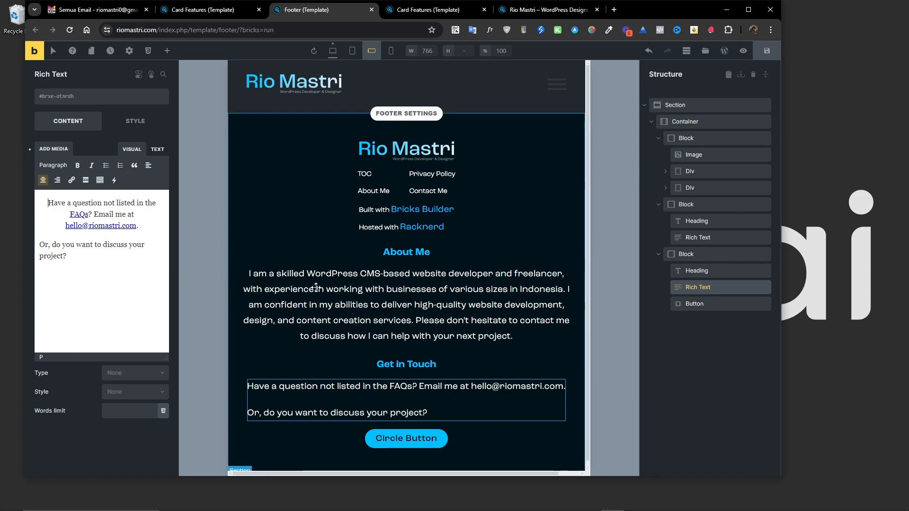
{"action": "left_click", "coordinate": [44, 180]}
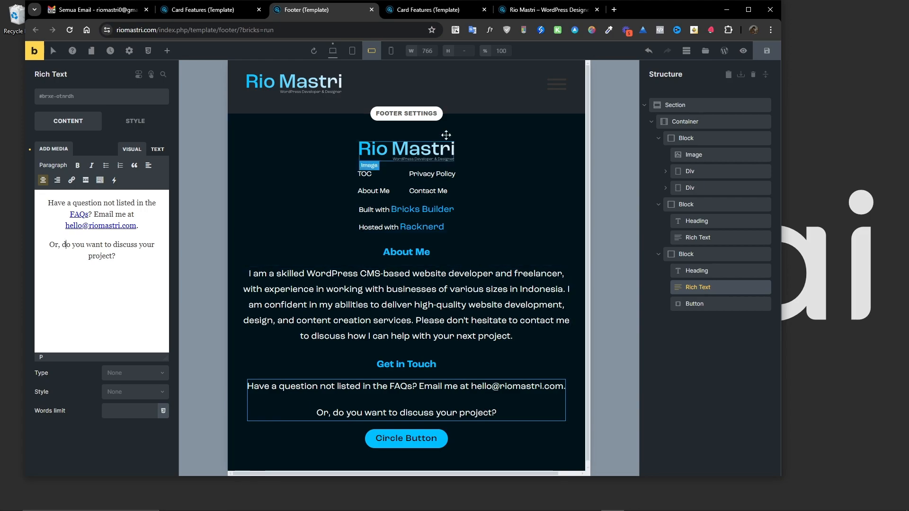
Check the footer at the mobile portrait breakpoint and save the footer template.
{"action": "left_click", "coordinate": [391, 50]}
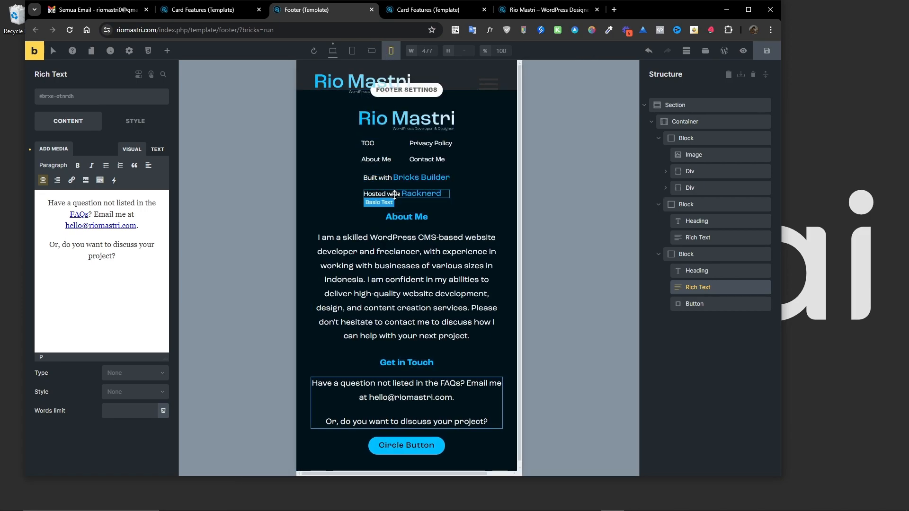
{"action": "scroll", "coordinate": [393, 255], "scroll_direction": "down", "scroll_amount": 1}
{"action": "scroll", "coordinate": [393, 255], "scroll_direction": "up", "scroll_amount": 1}
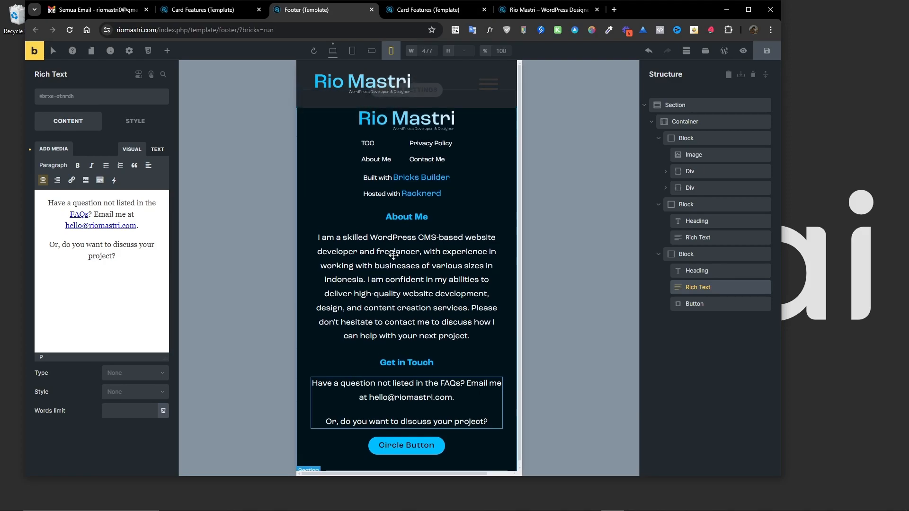
{"action": "left_click", "coordinate": [767, 51]}
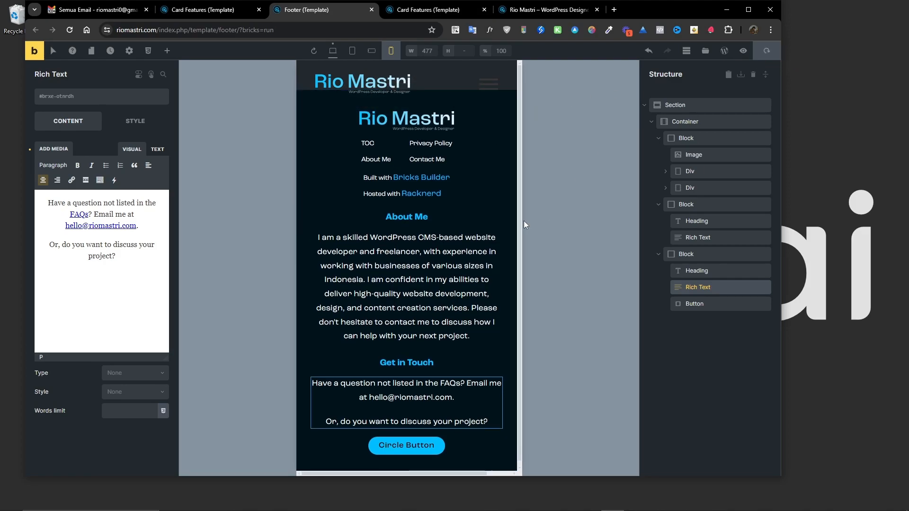
Close the footer builder tab, reload the card features preview and review its mobile layout.
{"action": "left_click", "coordinate": [371, 9]}
{"action": "left_click", "coordinate": [314, 13]}
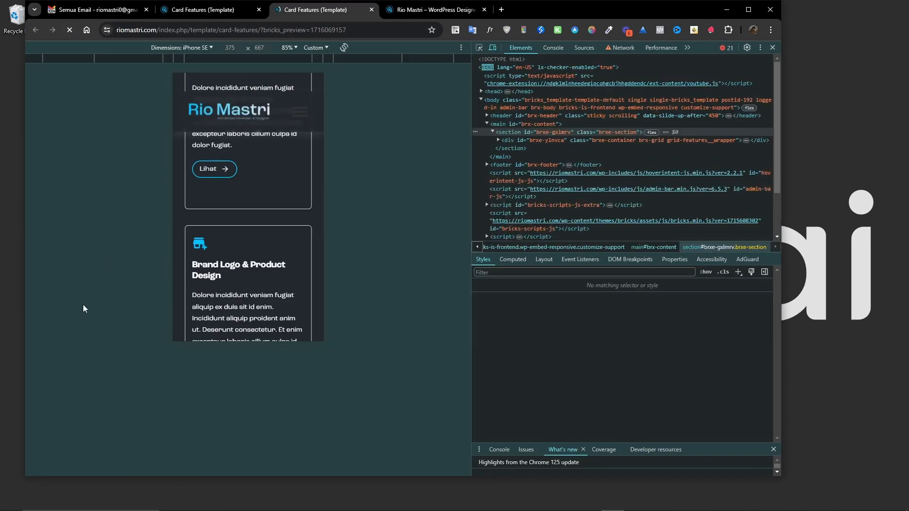
{"action": "scroll", "coordinate": [220, 217], "scroll_direction": "down", "scroll_amount": 10}
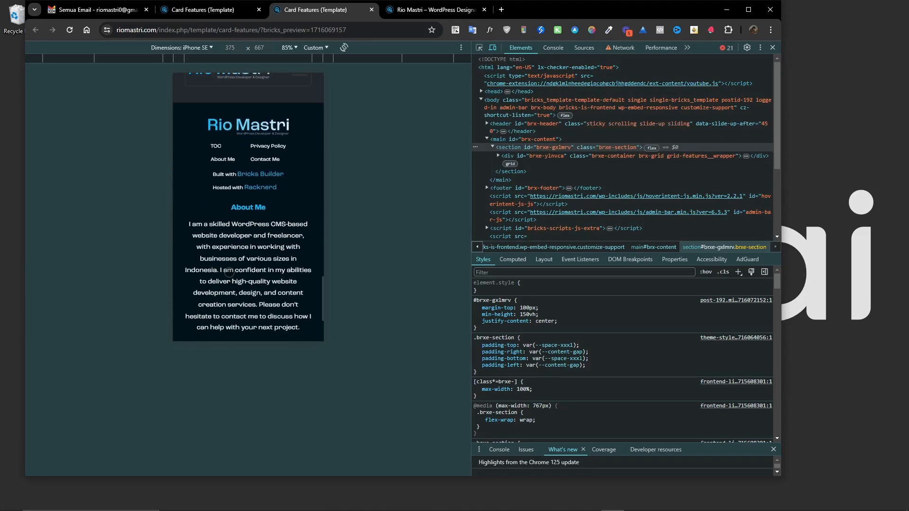
{"action": "scroll", "coordinate": [229, 305], "scroll_direction": "down", "scroll_amount": 3}
{"action": "scroll", "coordinate": [229, 317], "scroll_direction": "up", "scroll_amount": 10}
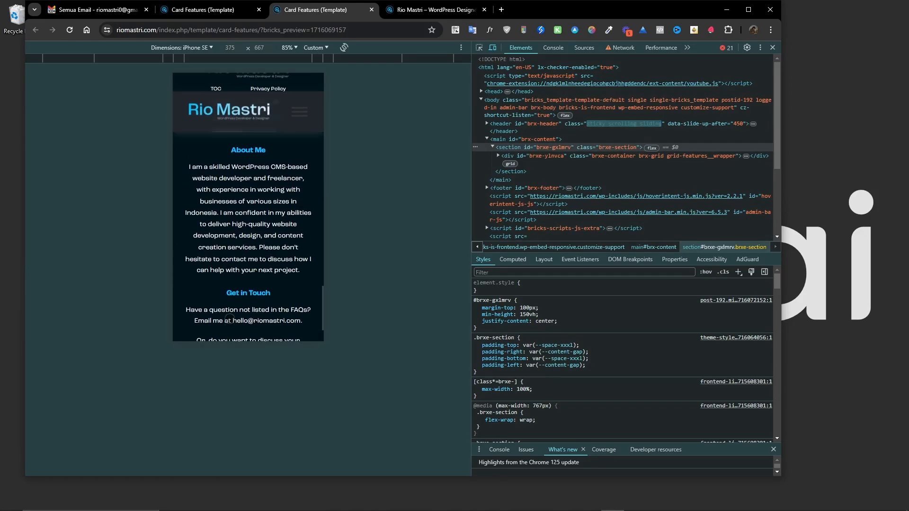
{"action": "scroll", "coordinate": [230, 316], "scroll_direction": "up", "scroll_amount": 10}
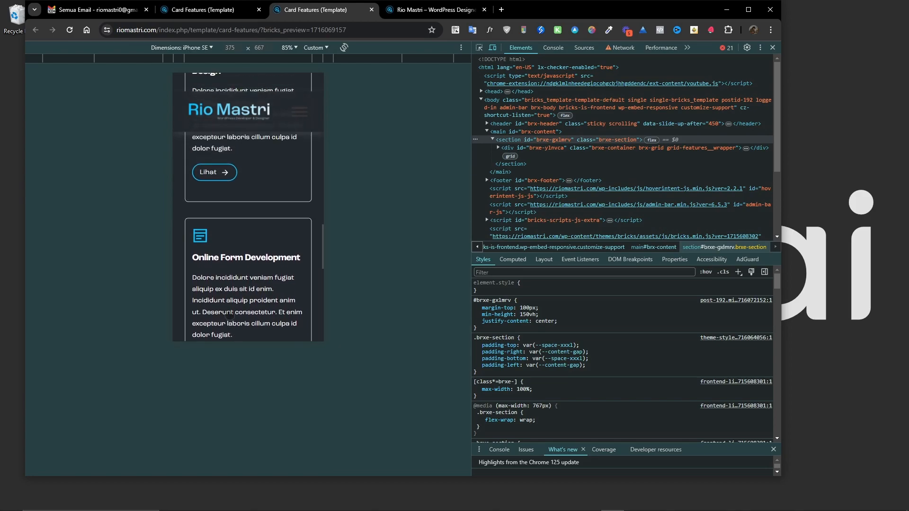
{"action": "scroll", "coordinate": [229, 313], "scroll_direction": "up", "scroll_amount": 6}
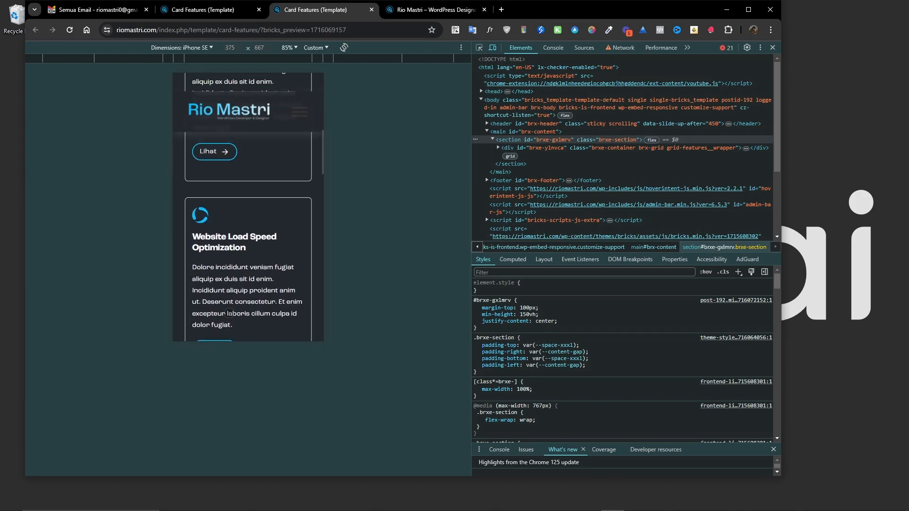
{"action": "scroll", "coordinate": [228, 311], "scroll_direction": "up", "scroll_amount": 8}
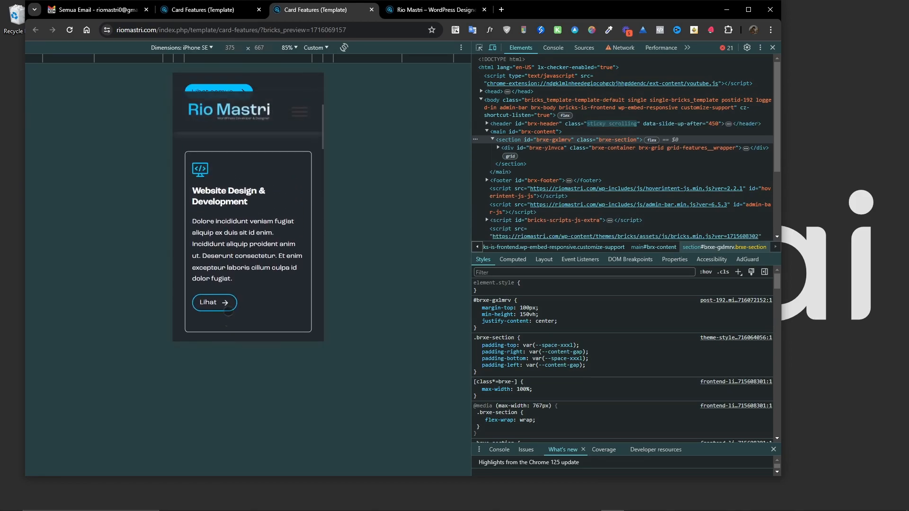
{"action": "scroll", "coordinate": [228, 311], "scroll_direction": "up", "scroll_amount": 2}
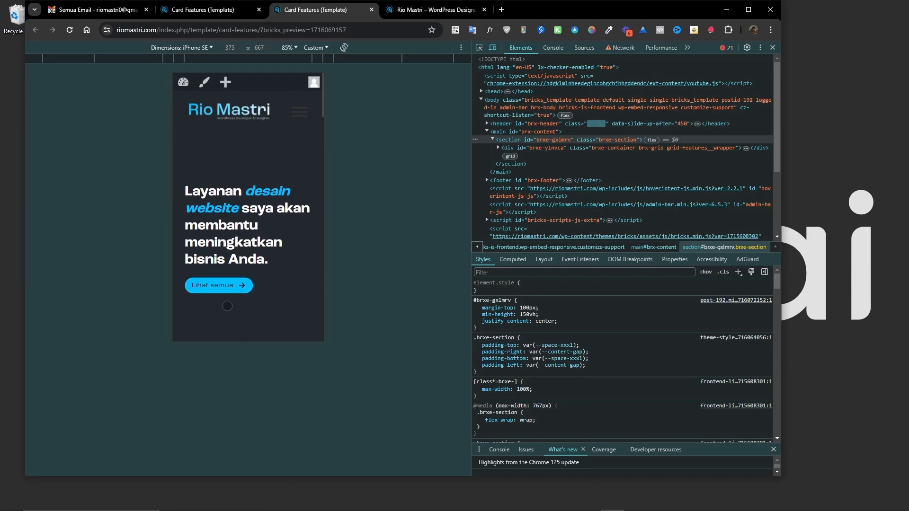
Scroll through the card features preview at the iPhone SE mobile size to review the stacked cards and footer.
{"action": "scroll", "coordinate": [174, 279], "scroll_direction": "down", "scroll_amount": 5}
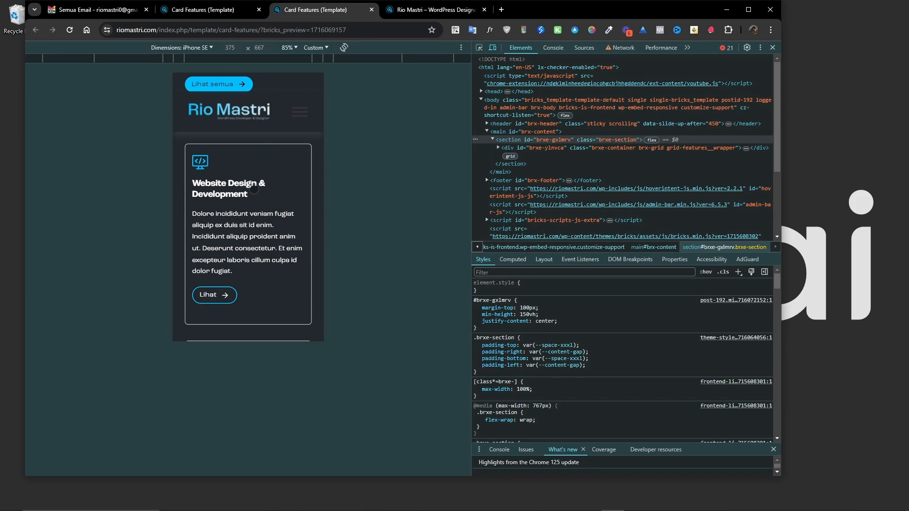
{"action": "scroll", "coordinate": [254, 189], "scroll_direction": "up", "scroll_amount": 5}
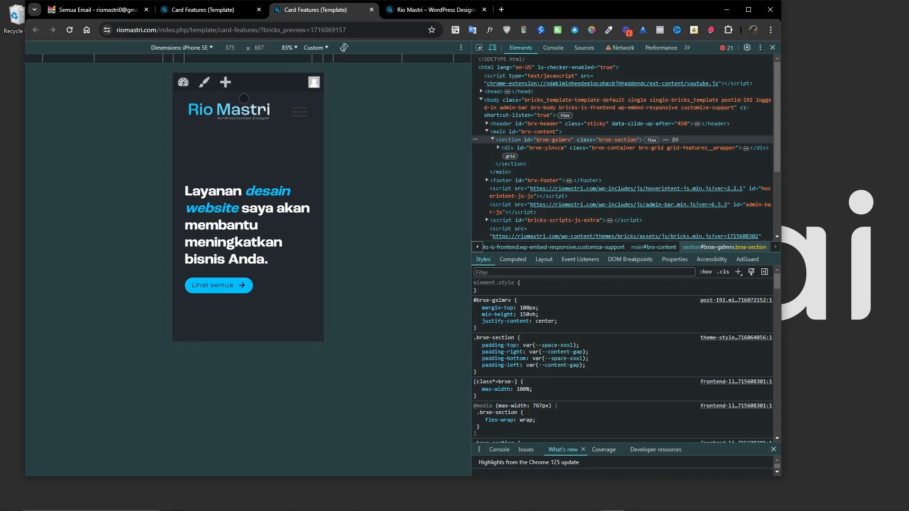
{"action": "scroll", "coordinate": [245, 98], "scroll_direction": "down", "scroll_amount": 10}
{"action": "scroll", "coordinate": [251, 164], "scroll_direction": "up", "scroll_amount": 5}
{"action": "scroll", "coordinate": [251, 164], "scroll_direction": "down", "scroll_amount": 7}
{"action": "scroll", "coordinate": [251, 164], "scroll_direction": "up", "scroll_amount": 4}
{"action": "scroll", "coordinate": [299, 182], "scroll_direction": "down", "scroll_amount": 1}
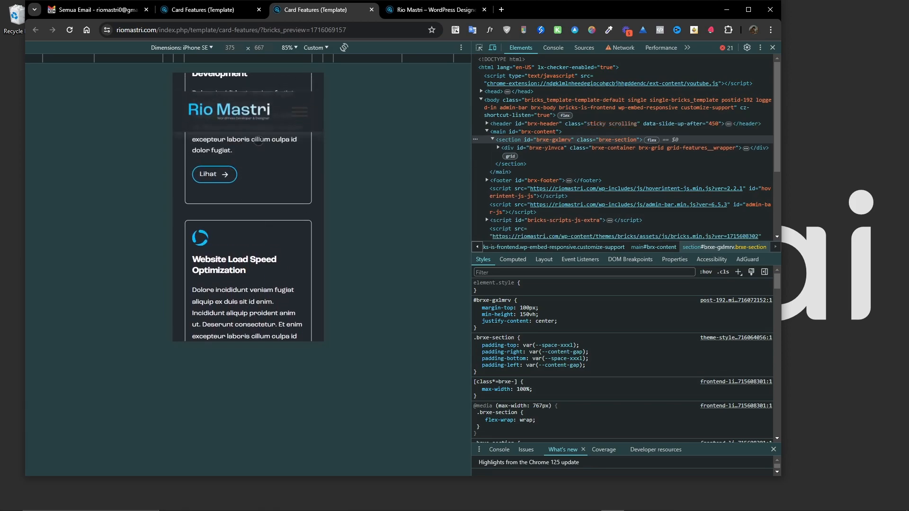
{"action": "scroll", "coordinate": [260, 139], "scroll_direction": "down", "scroll_amount": 7}
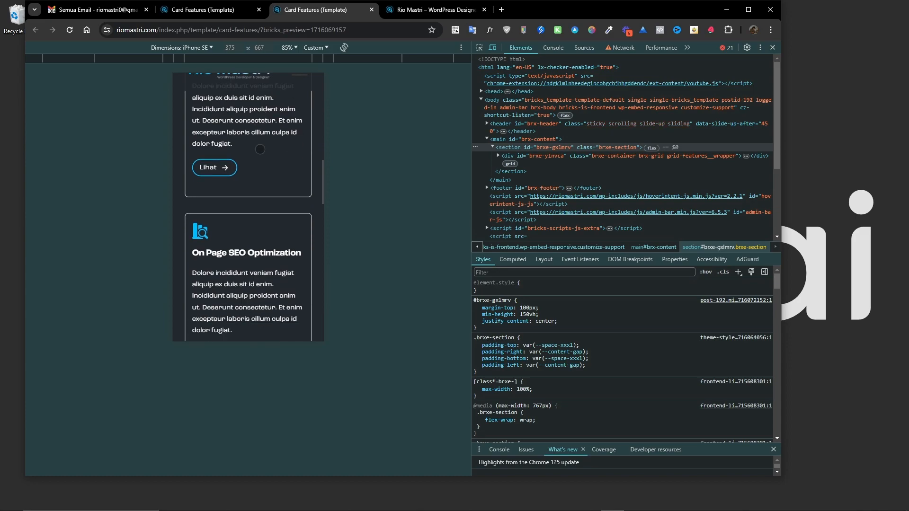
{"action": "scroll", "coordinate": [260, 148], "scroll_direction": "down", "scroll_amount": 6}
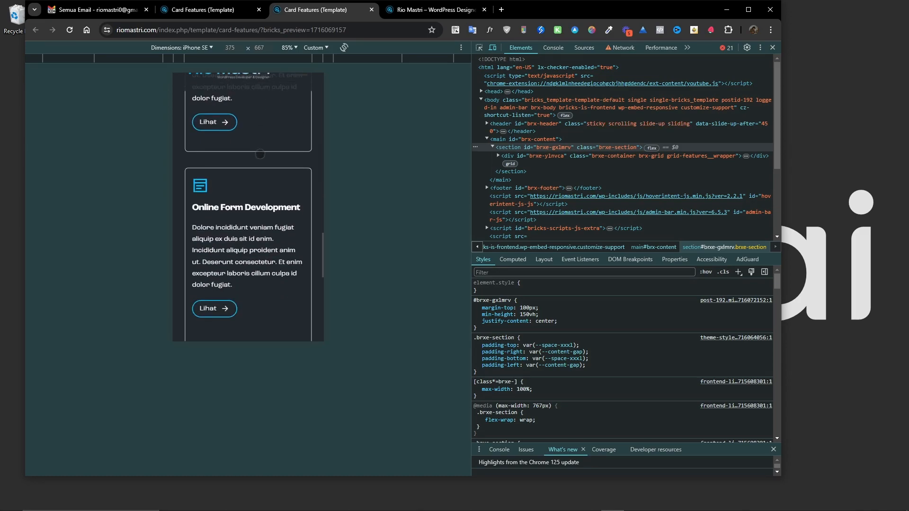
{"action": "scroll", "coordinate": [207, 124], "scroll_direction": "down", "scroll_amount": 3}
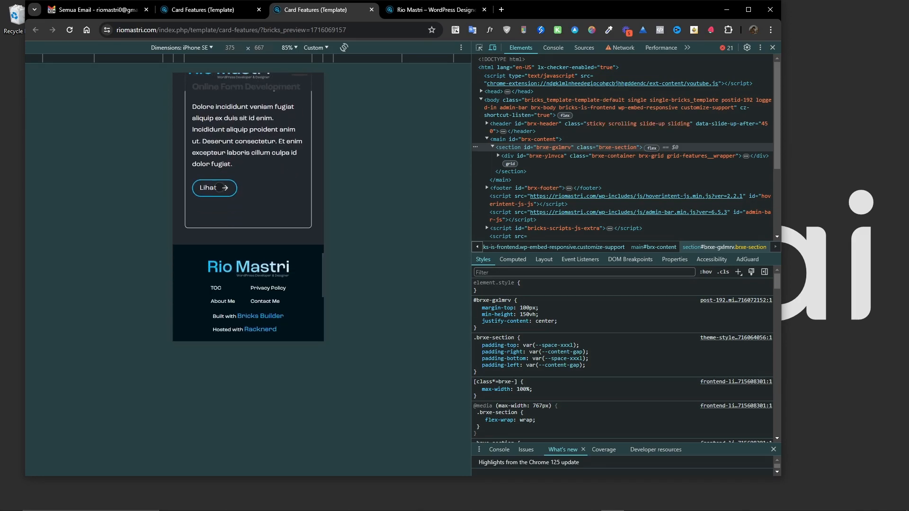
{"action": "scroll", "coordinate": [219, 186], "scroll_direction": "up", "scroll_amount": 1}
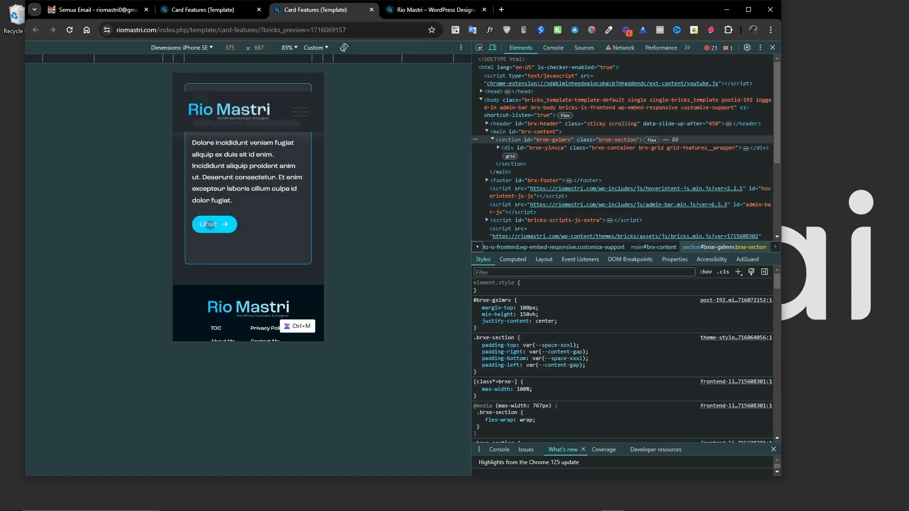
{"action": "scroll", "coordinate": [272, 207], "scroll_direction": "up", "scroll_amount": 5}
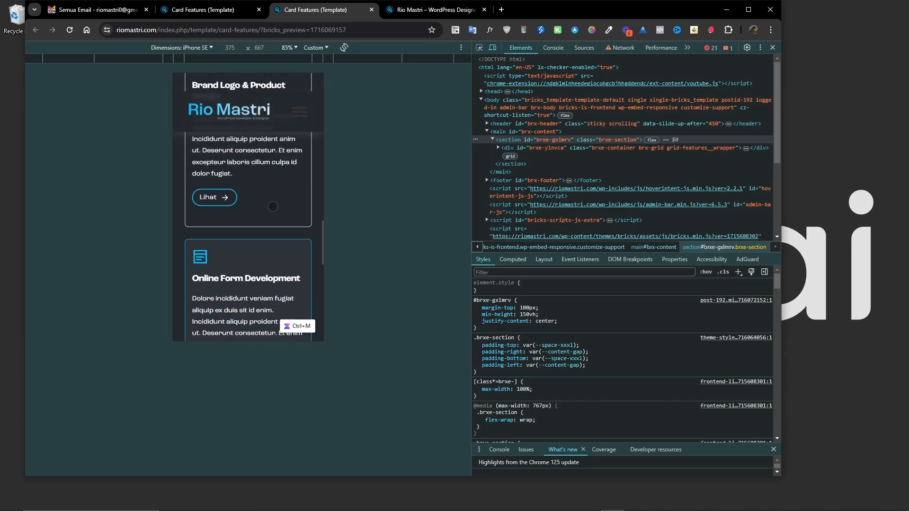
{"action": "left_click", "coordinate": [214, 240]}
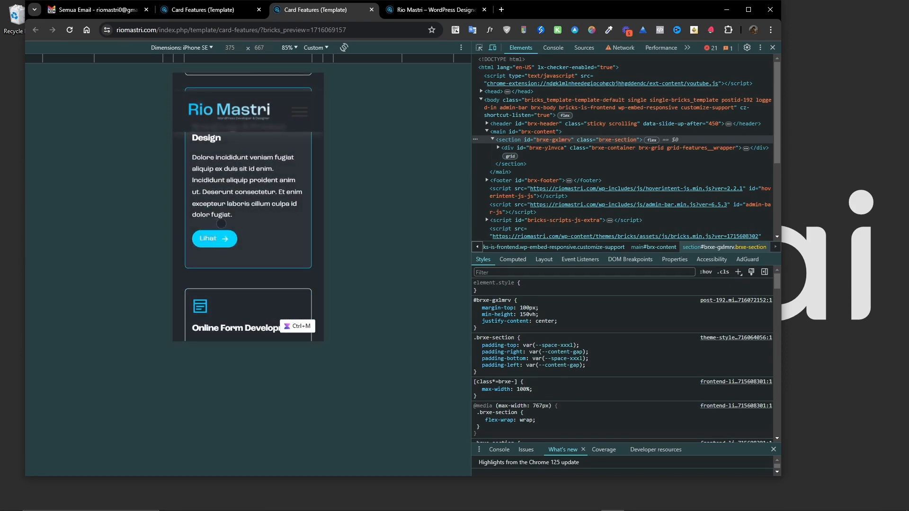
{"action": "scroll", "coordinate": [268, 216], "scroll_direction": "up", "scroll_amount": 3}
{"action": "left_click_drag", "start_coordinate": [214, 197], "coordinate": [220, 186]}
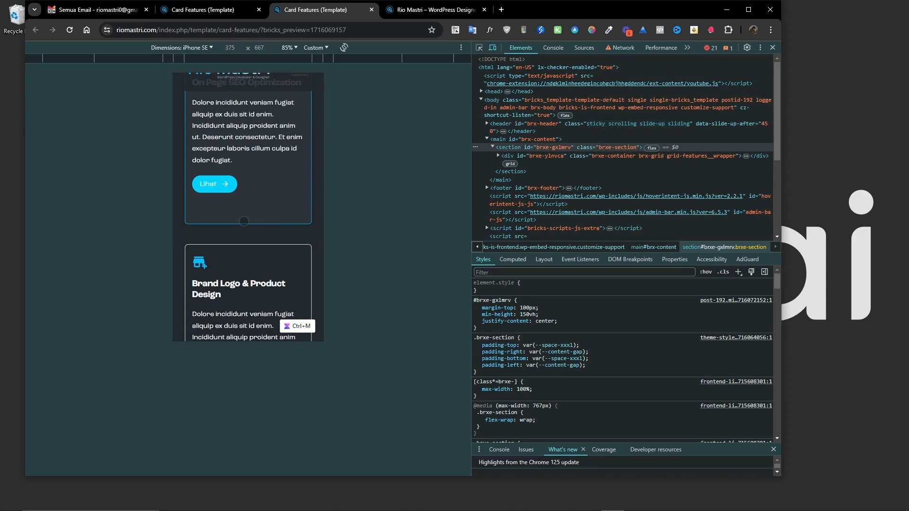
{"action": "scroll", "coordinate": [246, 226], "scroll_direction": "down", "scroll_amount": 3}
{"action": "scroll", "coordinate": [255, 199], "scroll_direction": "up", "scroll_amount": 6}
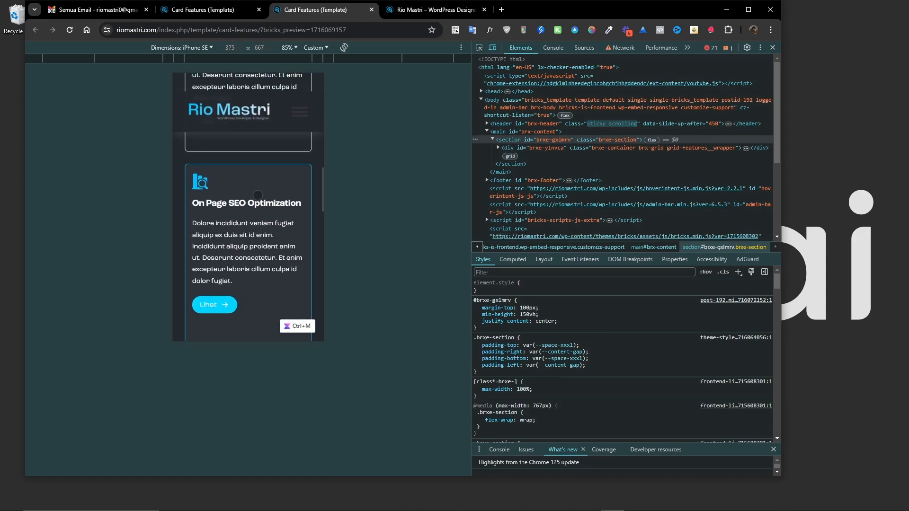
{"action": "scroll", "coordinate": [247, 230], "scroll_direction": "up", "scroll_amount": 3}
{"action": "left_click", "coordinate": [214, 242]}
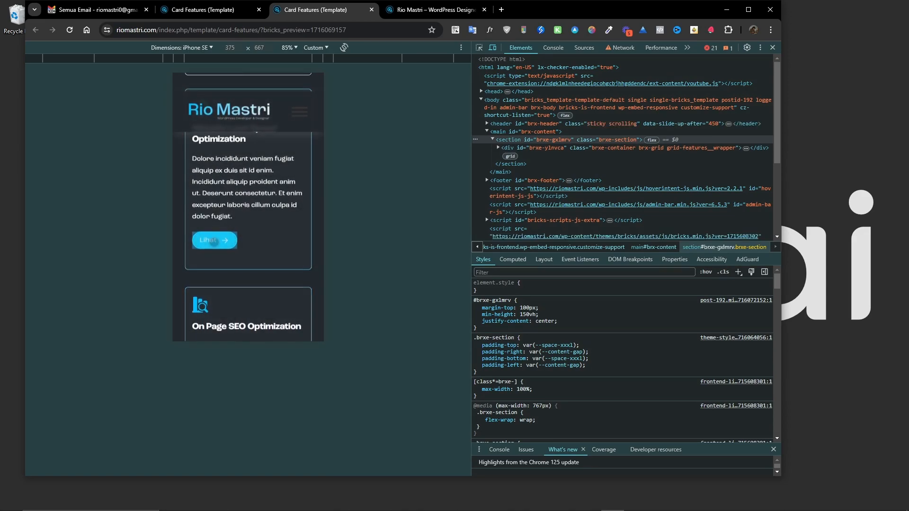
{"action": "scroll", "coordinate": [259, 235], "scroll_direction": "up", "scroll_amount": 3}
{"action": "scroll", "coordinate": [260, 251], "scroll_direction": "up", "scroll_amount": 3}
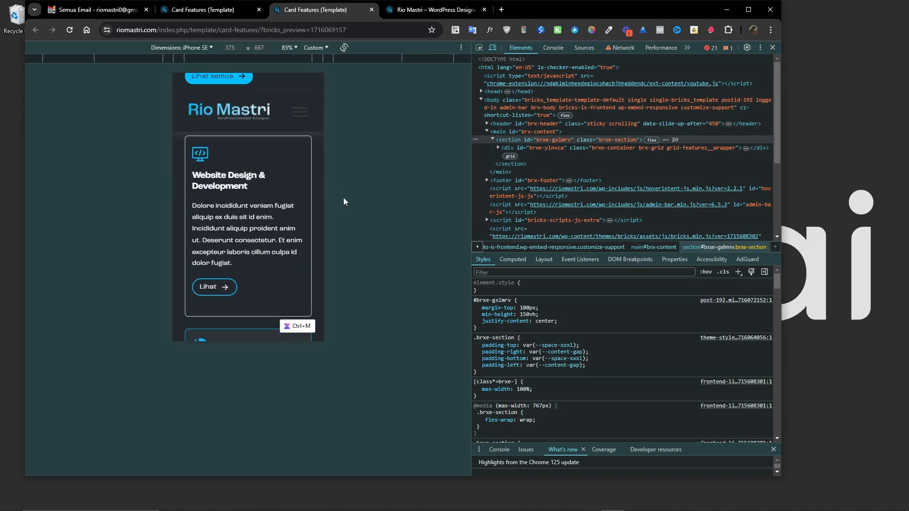
Turn off device emulation, widen the page view, and review the card grid layout at desktop width.
{"action": "left_click", "coordinate": [491, 49]}
{"action": "left_click_drag", "start_coordinate": [782, 185], "coordinate": [902, 190]}
{"action": "left_click_drag", "start_coordinate": [591, 216], "coordinate": [692, 226]}
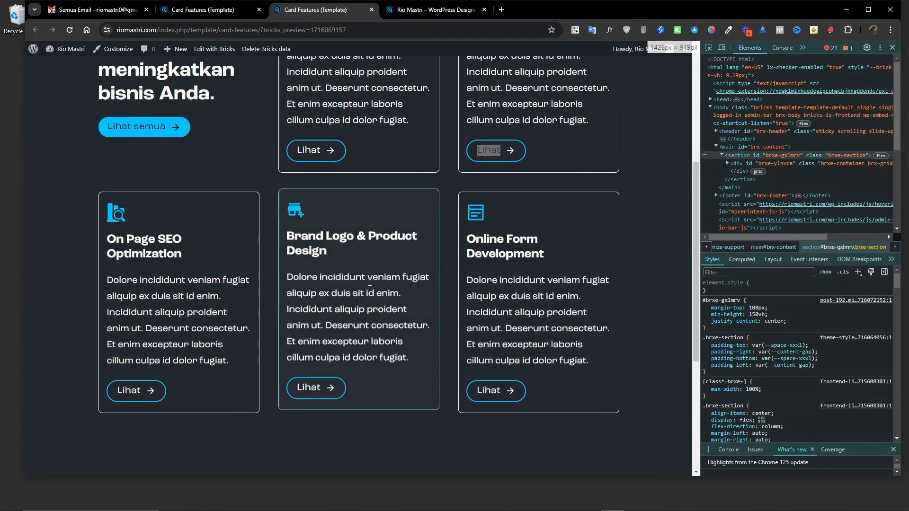
{"action": "scroll", "coordinate": [370, 283], "scroll_direction": "up", "scroll_amount": 5}
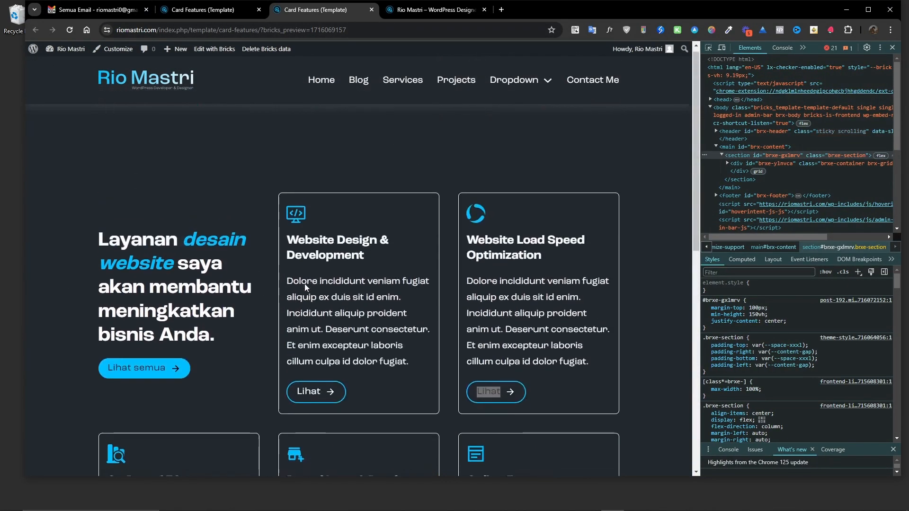
{"action": "scroll", "coordinate": [150, 272], "scroll_direction": "down", "scroll_amount": 2}
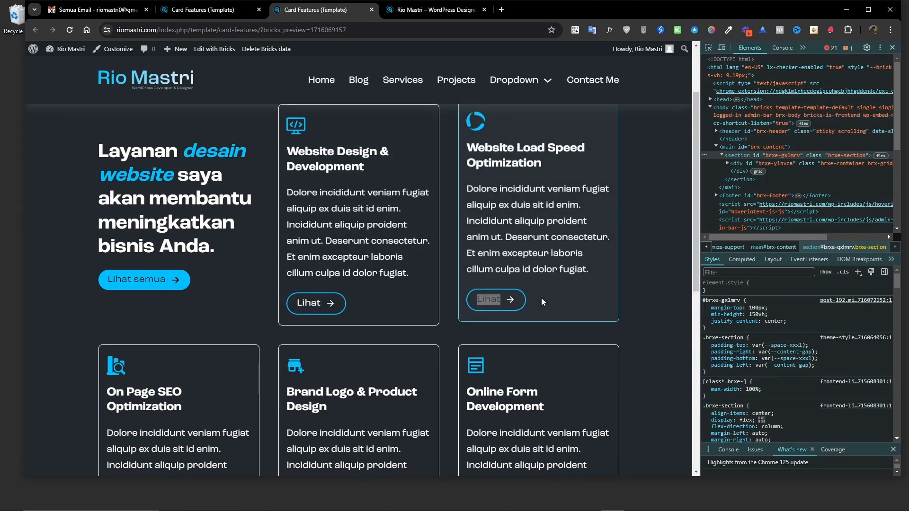
{"action": "scroll", "coordinate": [417, 309], "scroll_direction": "down", "scroll_amount": 4}
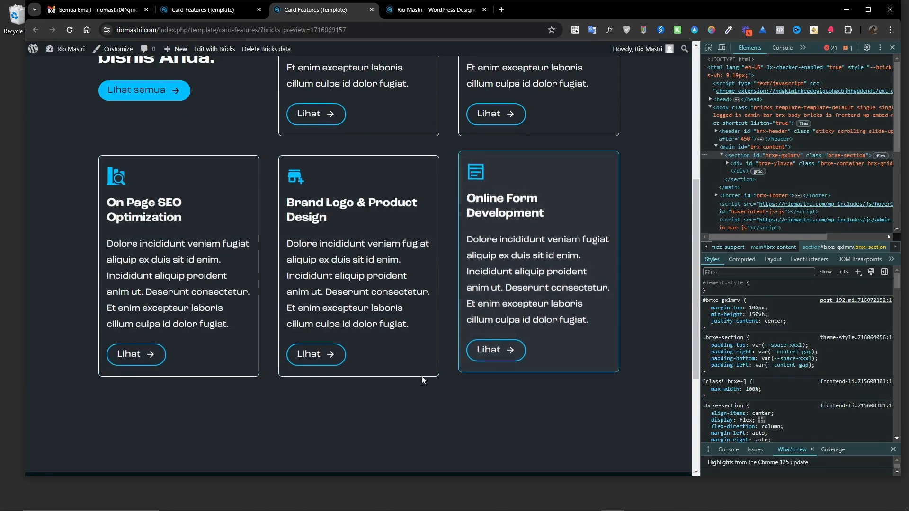
{"action": "scroll", "coordinate": [210, 327], "scroll_direction": "up", "scroll_amount": 2}
{"action": "scroll", "coordinate": [163, 304], "scroll_direction": "up", "scroll_amount": 3}
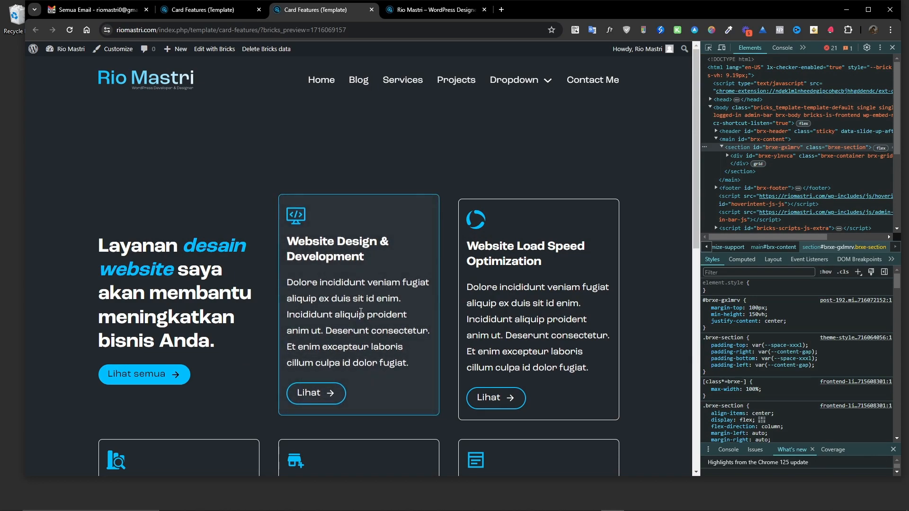
{"action": "scroll", "coordinate": [361, 312], "scroll_direction": "down", "scroll_amount": 2}
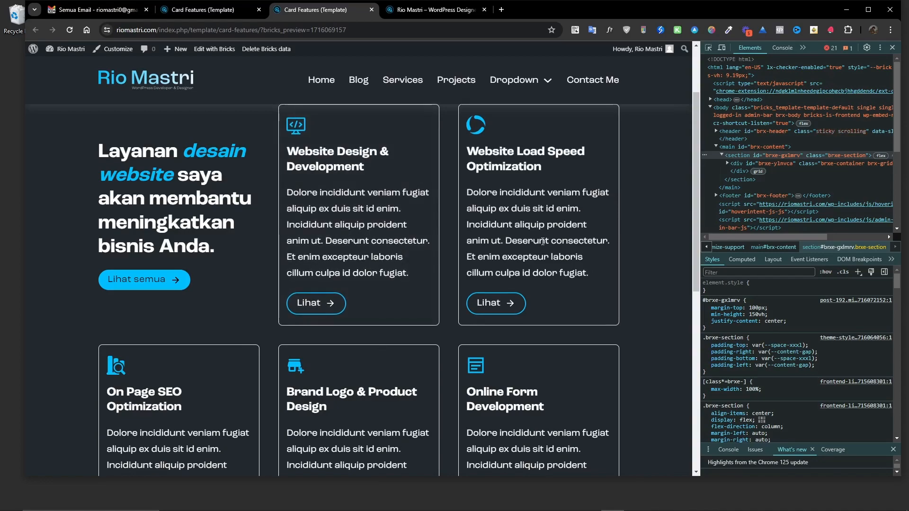
{"action": "scroll", "coordinate": [549, 235], "scroll_direction": "down", "scroll_amount": 3}
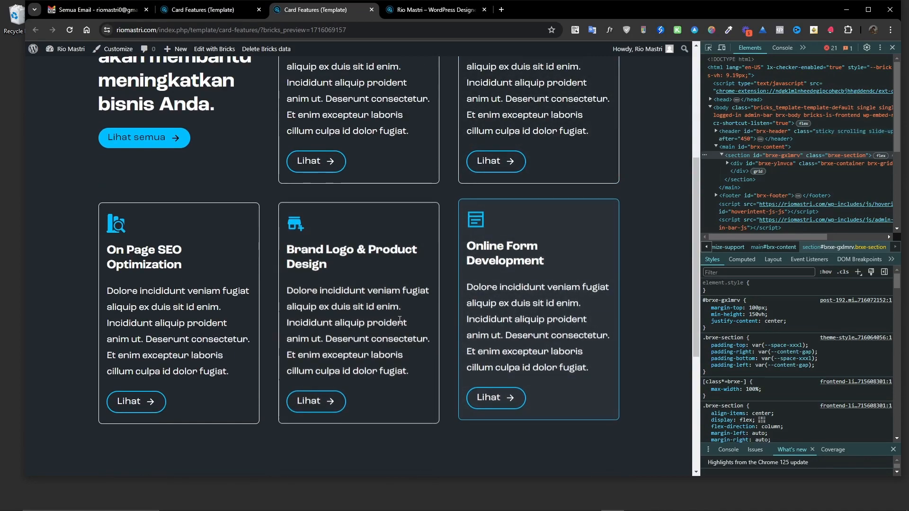
{"action": "scroll", "coordinate": [526, 327], "scroll_direction": "up", "scroll_amount": 2}
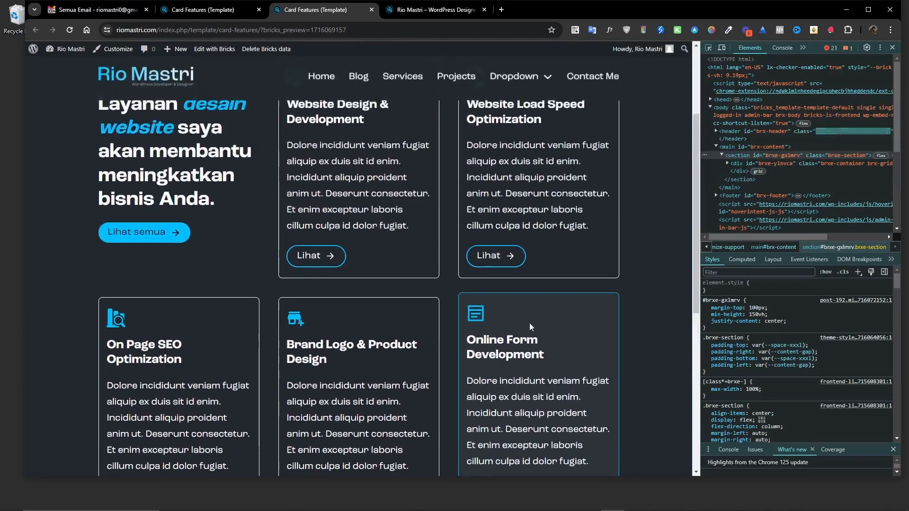
{"action": "scroll", "coordinate": [513, 202], "scroll_direction": "up", "scroll_amount": 2}
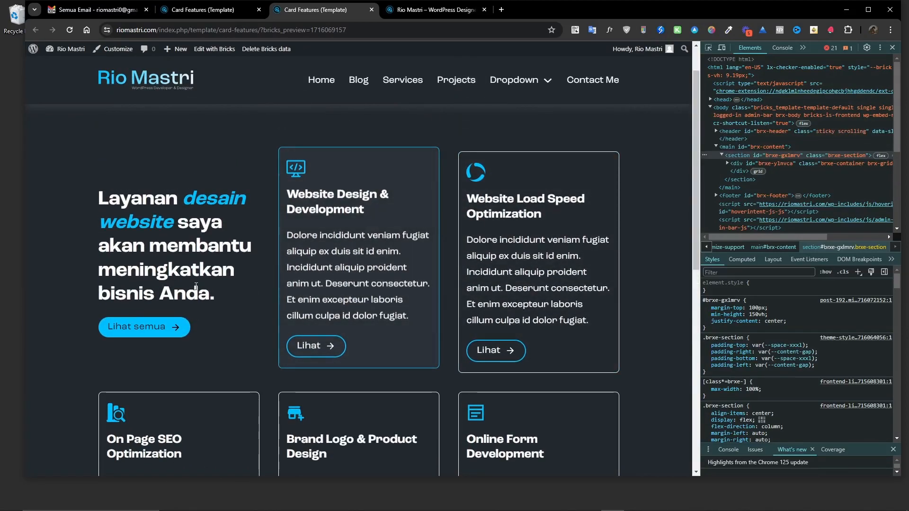
{"action": "left_click_drag", "start_coordinate": [178, 199], "coordinate": [215, 292]}
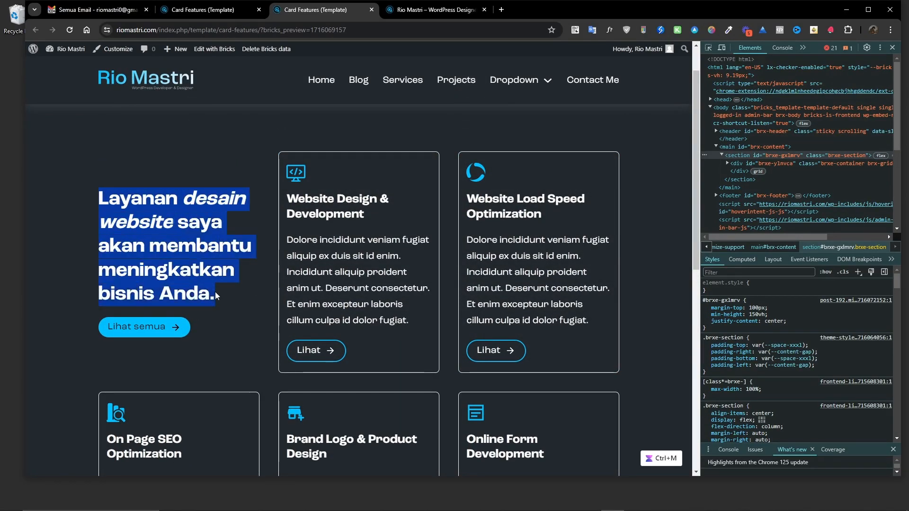
{"action": "left_click", "coordinate": [145, 296]}
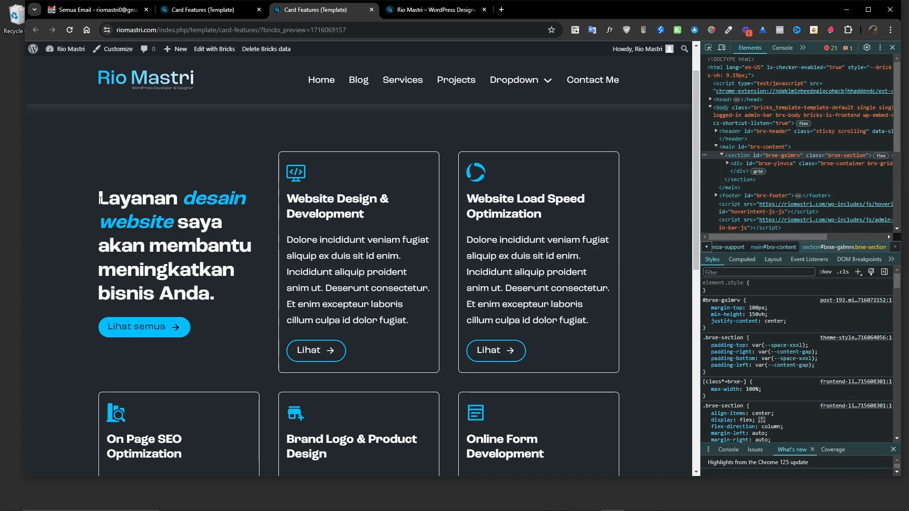
{"action": "left_click_drag", "start_coordinate": [99, 195], "coordinate": [205, 282]}
{"action": "scroll", "coordinate": [220, 326], "scroll_direction": "down", "scroll_amount": 1}
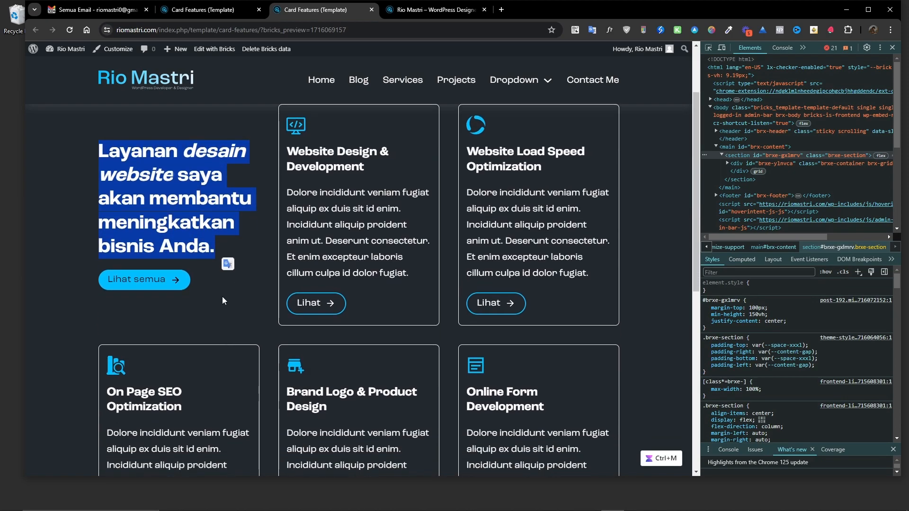
{"action": "left_click", "coordinate": [222, 296]}
{"action": "scroll", "coordinate": [175, 331], "scroll_direction": "down", "scroll_amount": 5}
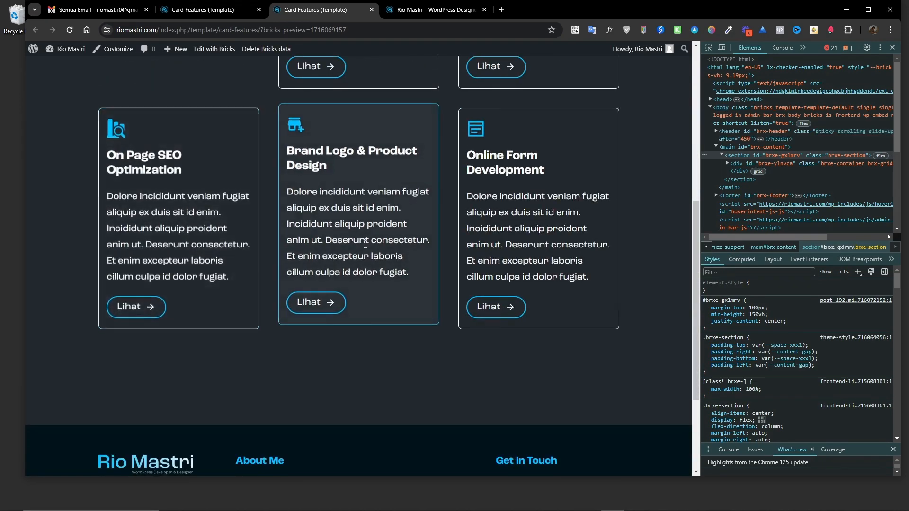
{"action": "scroll", "coordinate": [512, 321], "scroll_direction": "up", "scroll_amount": 6}
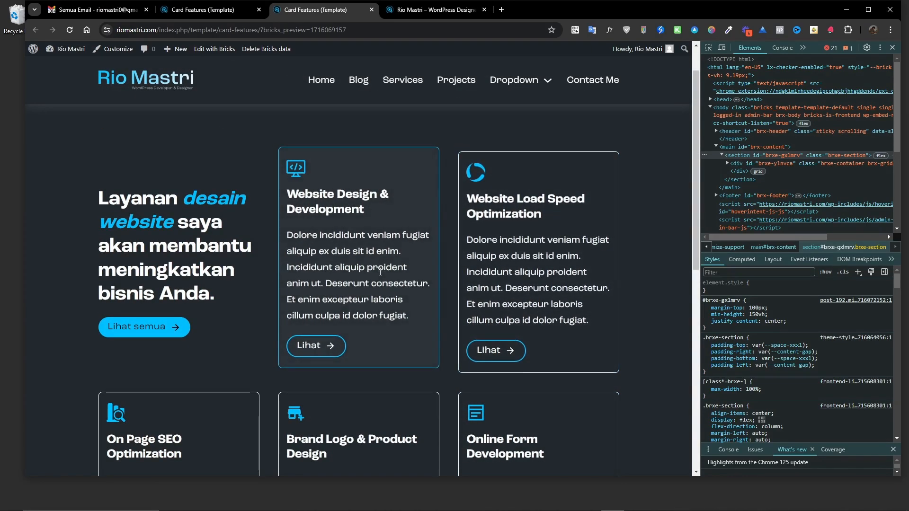
{"action": "scroll", "coordinate": [398, 279], "scroll_direction": "down", "scroll_amount": 6}
{"action": "scroll", "coordinate": [405, 354], "scroll_direction": "down", "scroll_amount": 1}
{"action": "scroll", "coordinate": [405, 354], "scroll_direction": "up", "scroll_amount": 3}
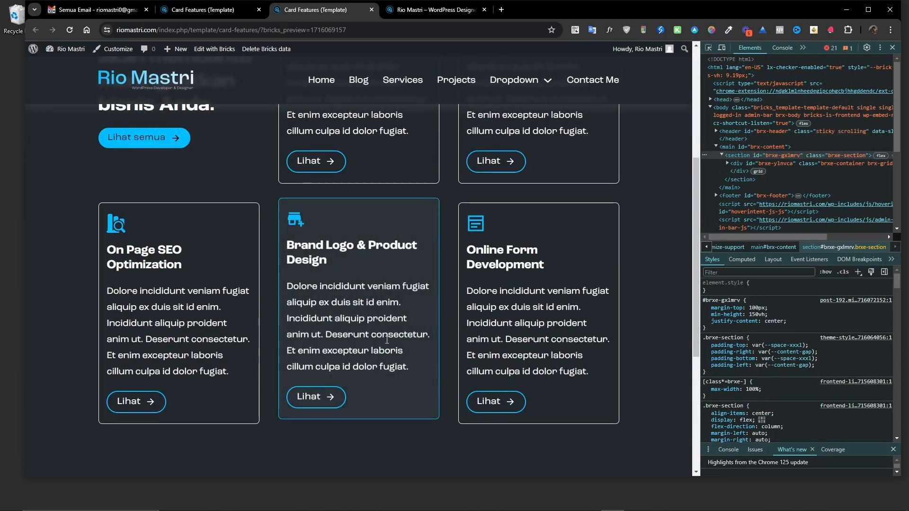
Switch to the Rio Mastri homepage tab and scroll through its services card section for comparison.
{"action": "left_click", "coordinate": [452, 10]}
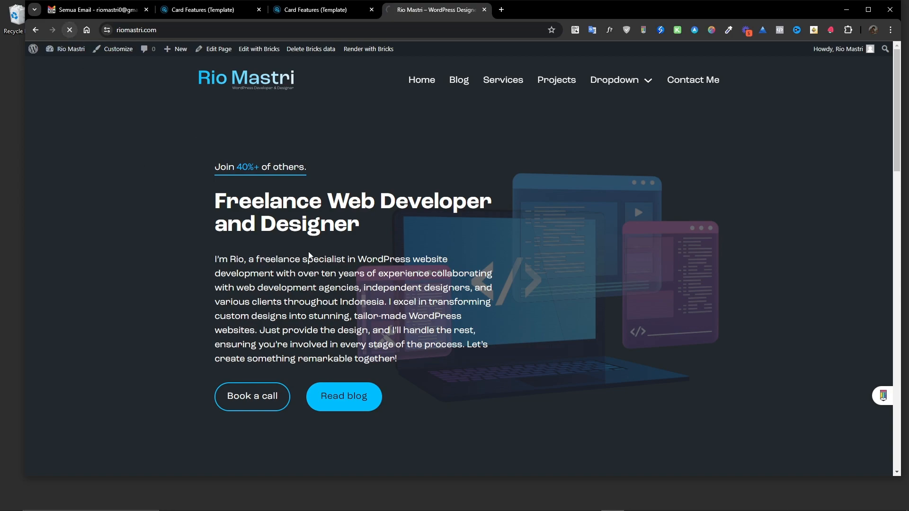
{"action": "scroll", "coordinate": [473, 192], "scroll_direction": "down", "scroll_amount": 3}
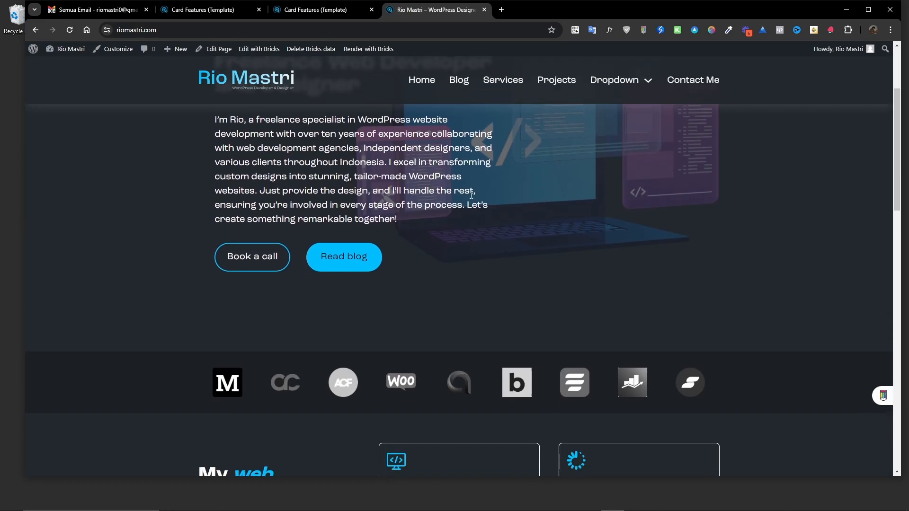
{"action": "scroll", "coordinate": [465, 194], "scroll_direction": "down", "scroll_amount": 4}
{"action": "scroll", "coordinate": [437, 200], "scroll_direction": "down", "scroll_amount": 3}
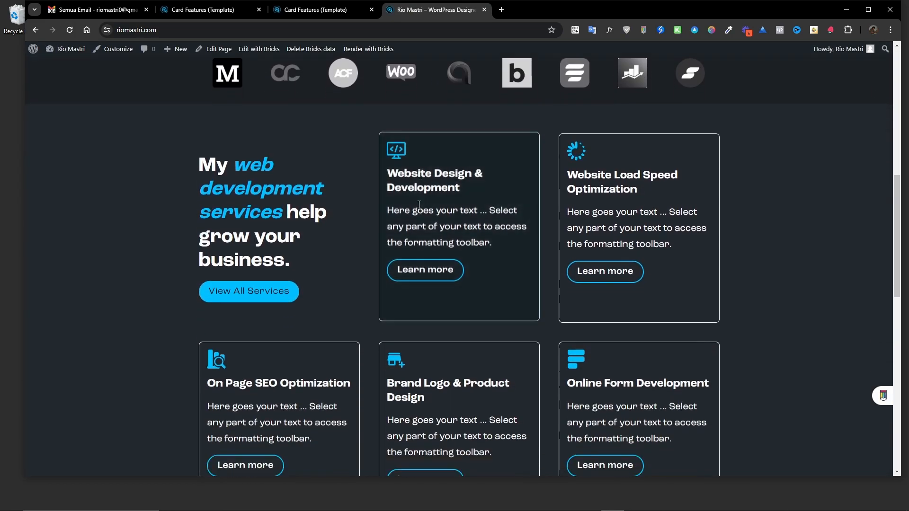
{"action": "scroll", "coordinate": [422, 212], "scroll_direction": "down", "scroll_amount": 2}
{"action": "scroll", "coordinate": [423, 214], "scroll_direction": "down", "scroll_amount": 2}
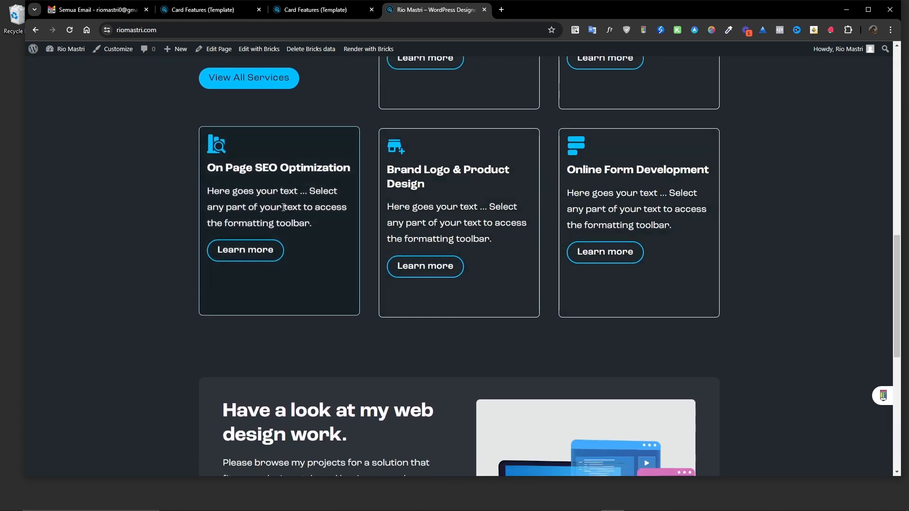
{"action": "scroll", "coordinate": [314, 217], "scroll_direction": "down", "scroll_amount": 2}
{"action": "scroll", "coordinate": [286, 232], "scroll_direction": "up", "scroll_amount": 10}
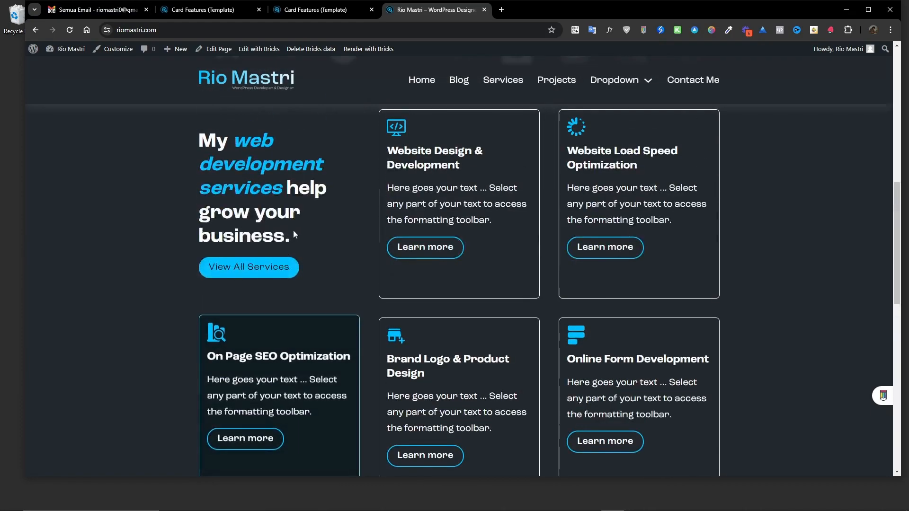